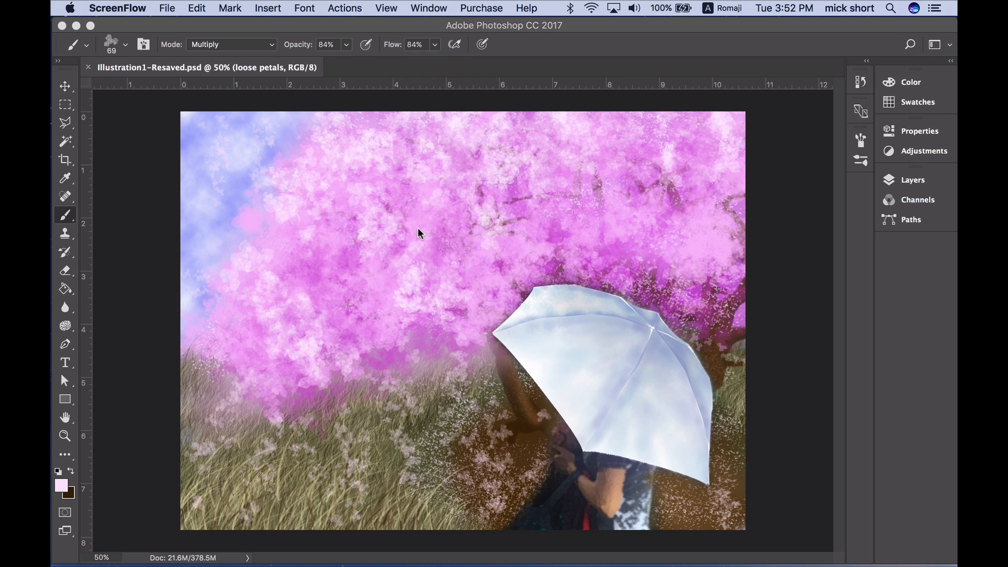
left_click(173, 7)
left_click(177, 24)
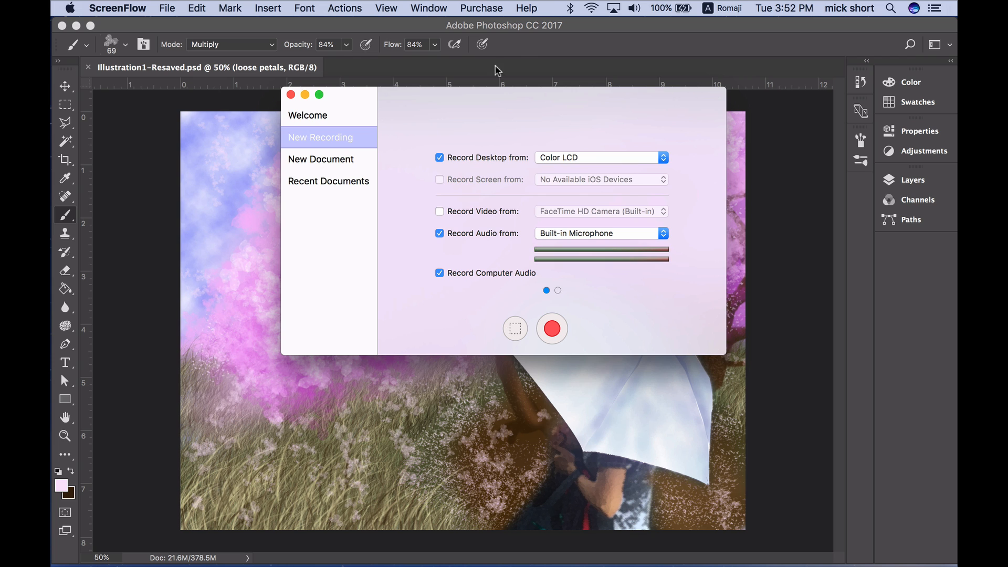
left_click(590, 50)
- Create a new RGB document 27 cm wide and 18 cm high at 300 pixels/inch with a white background
left_click(184, 5)
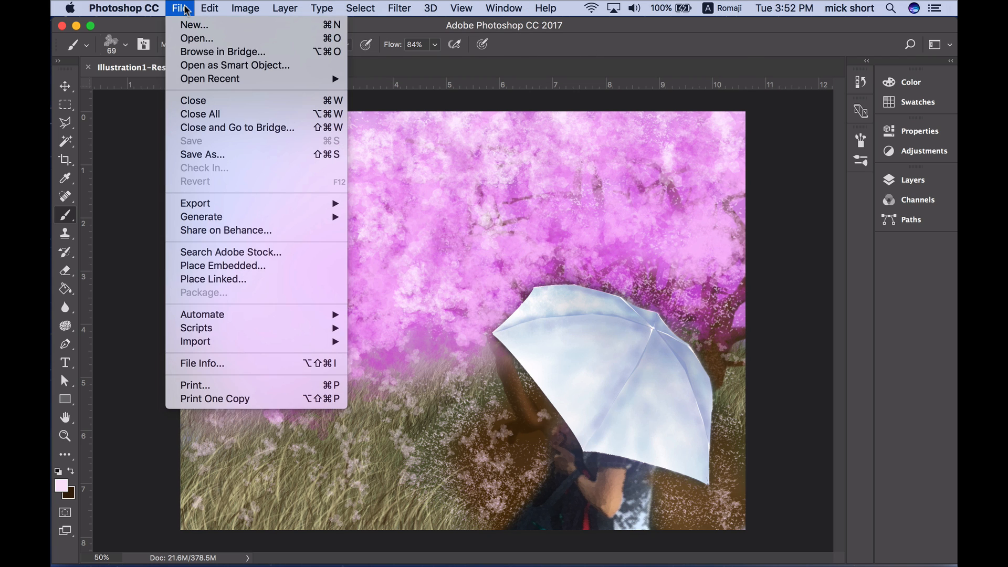
left_click(187, 11)
left_click(181, 9)
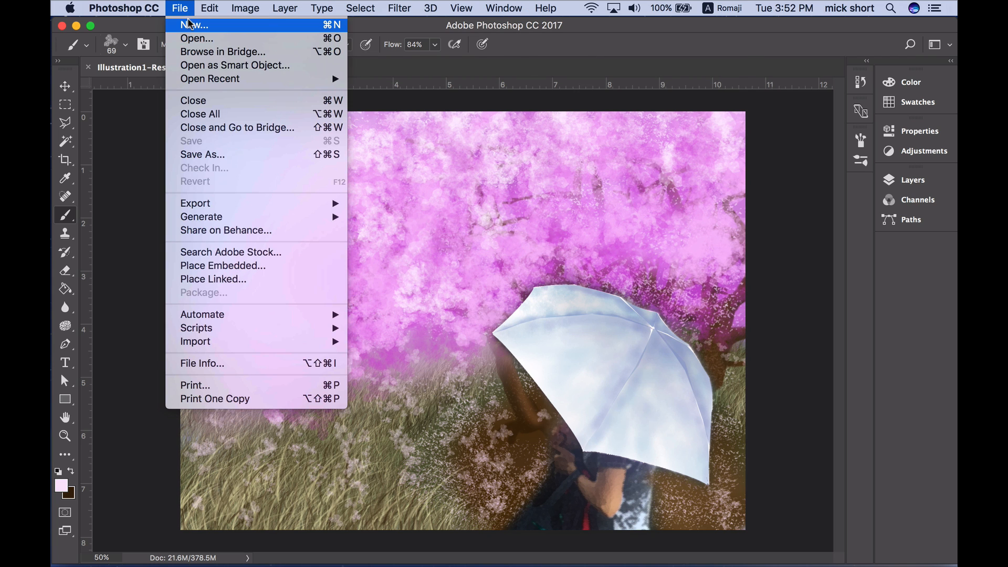
left_click(189, 24)
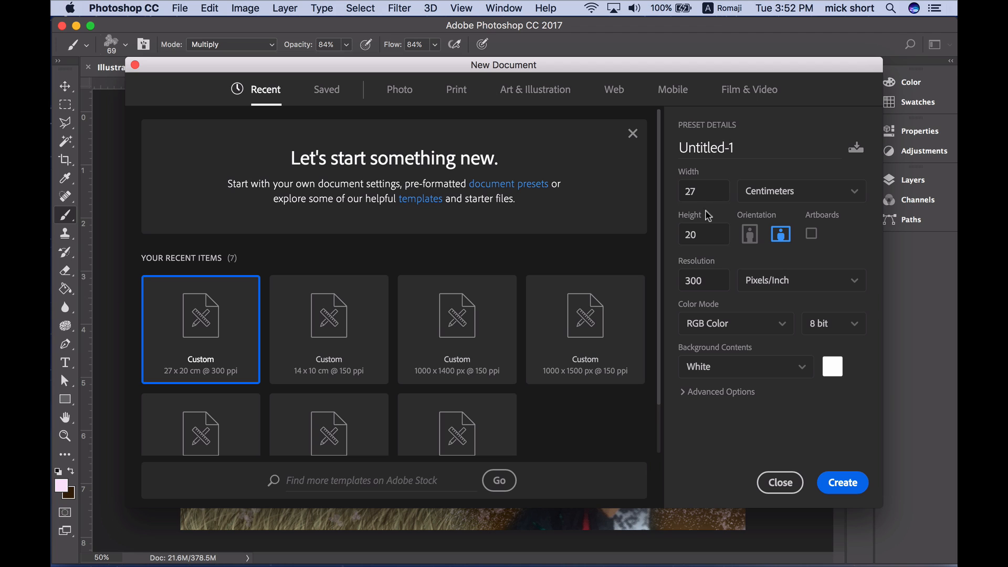
left_click_drag(702, 233, 682, 243)
type("18")
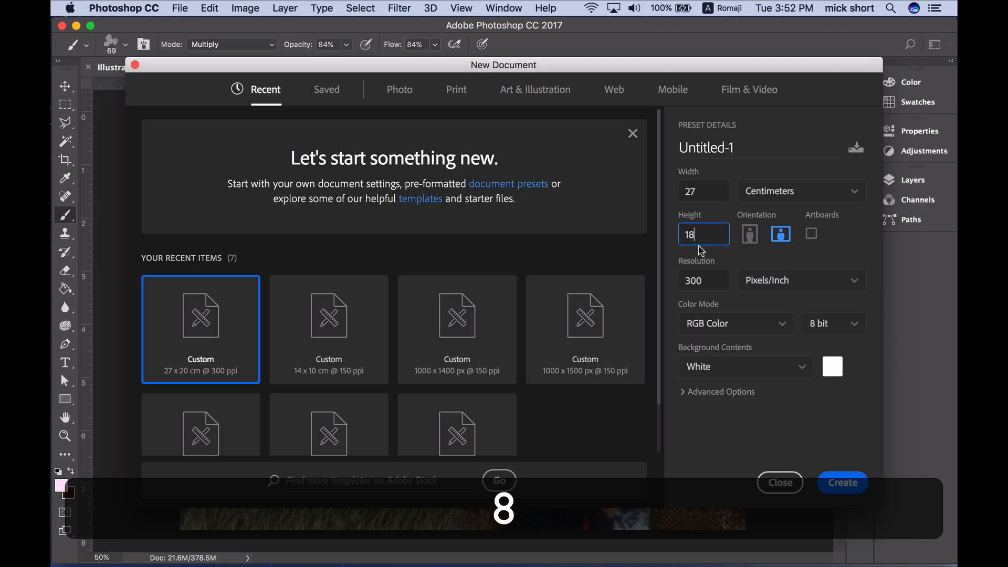
double_click(701, 278)
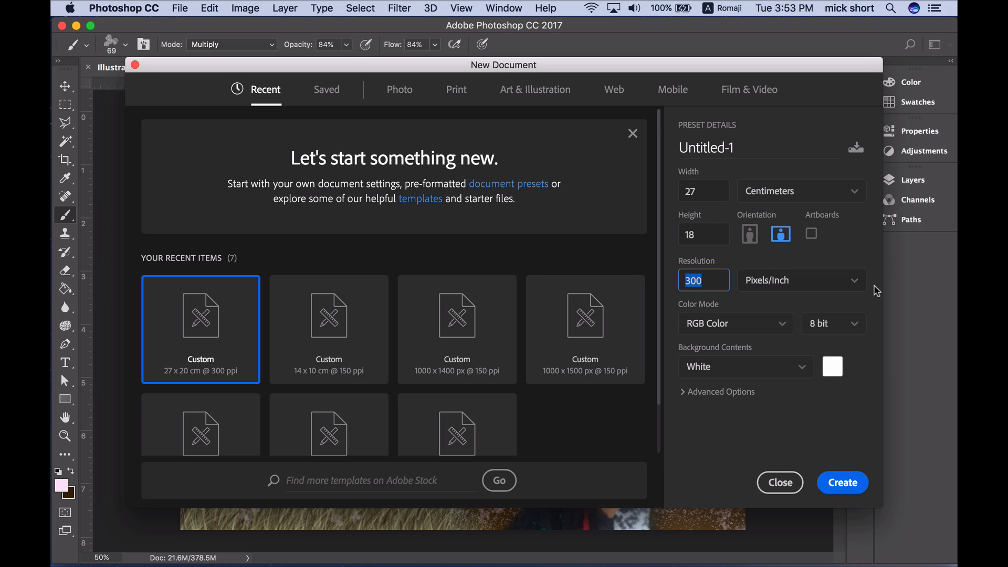
left_click(843, 482)
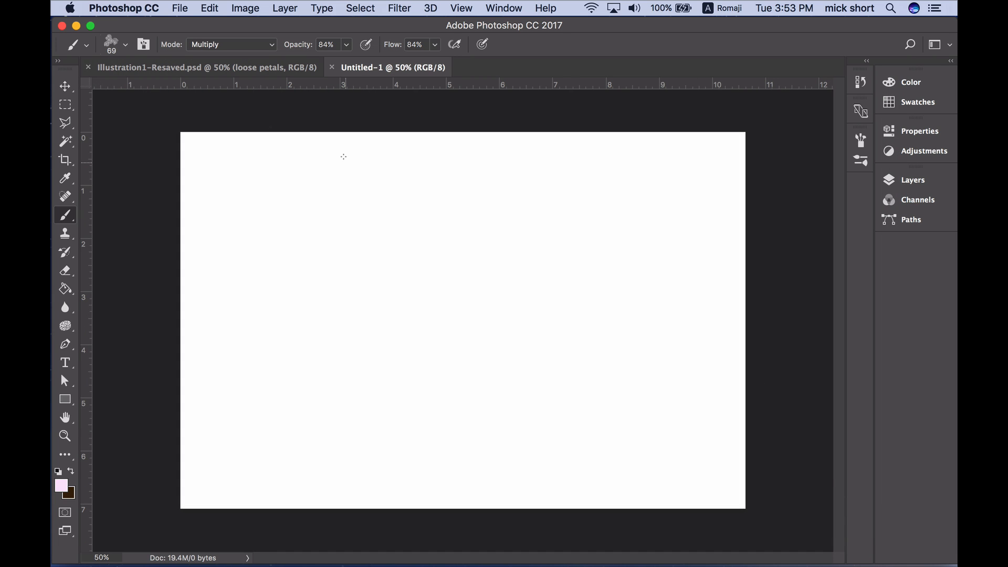
- Open the file trees-1-MaskPractice-IMG_5910.psd from the quickMaskPics folder
left_click(182, 9)
left_click(192, 40)
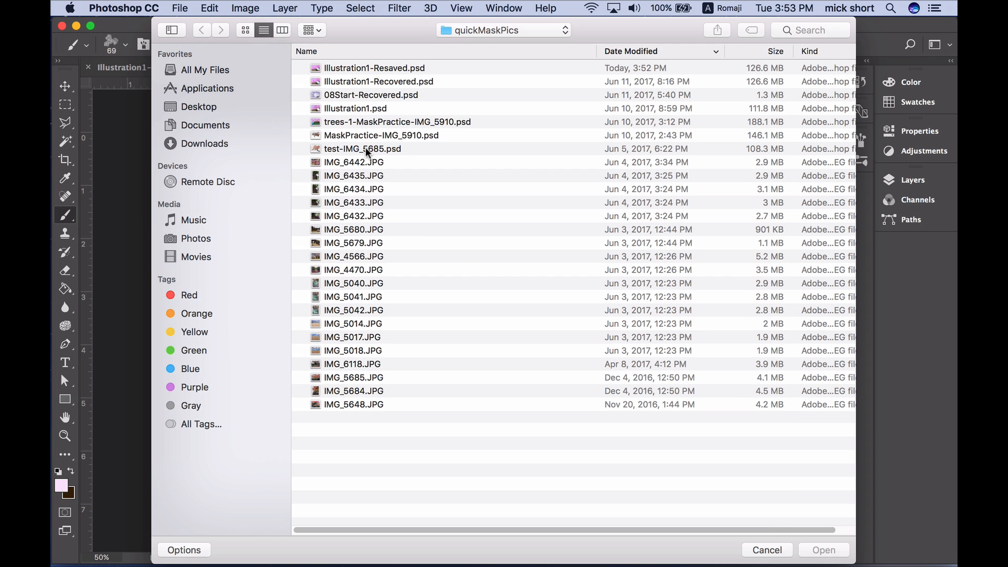
double_click(365, 122)
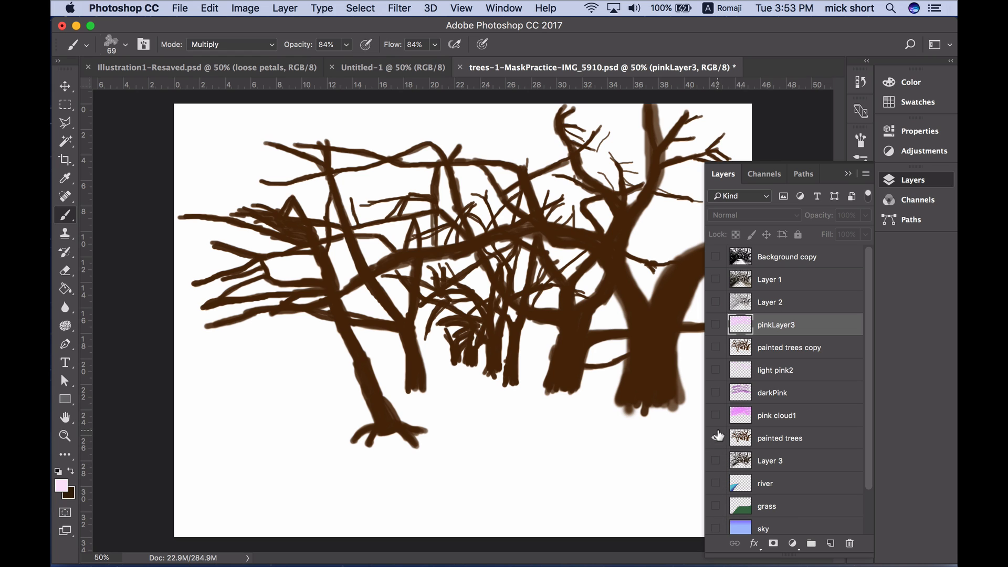
- Select the painted trees layer and hide the white Layer 4 so only the trees show on transparency
left_click(799, 438)
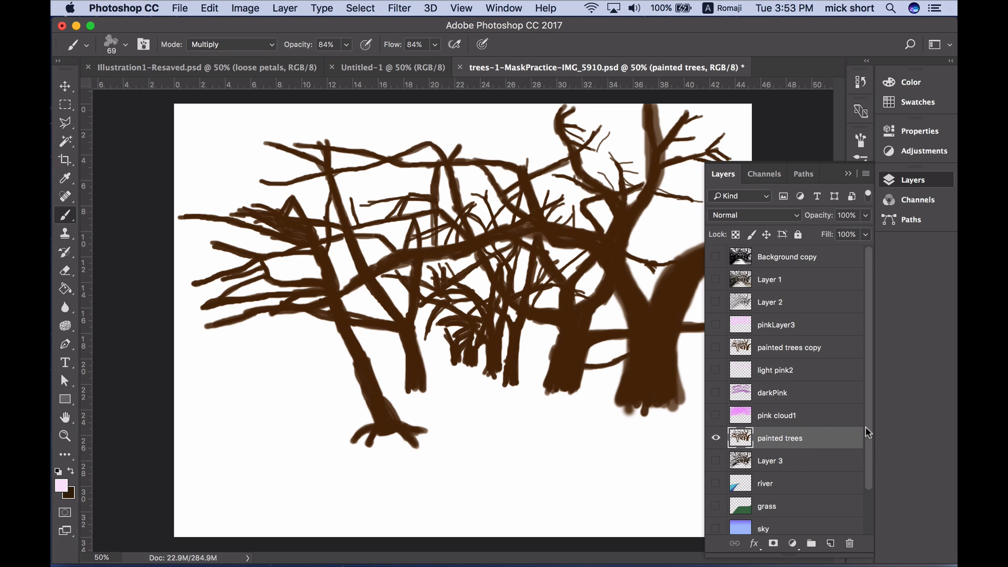
left_click_drag(865, 426, 866, 472)
left_click(716, 500)
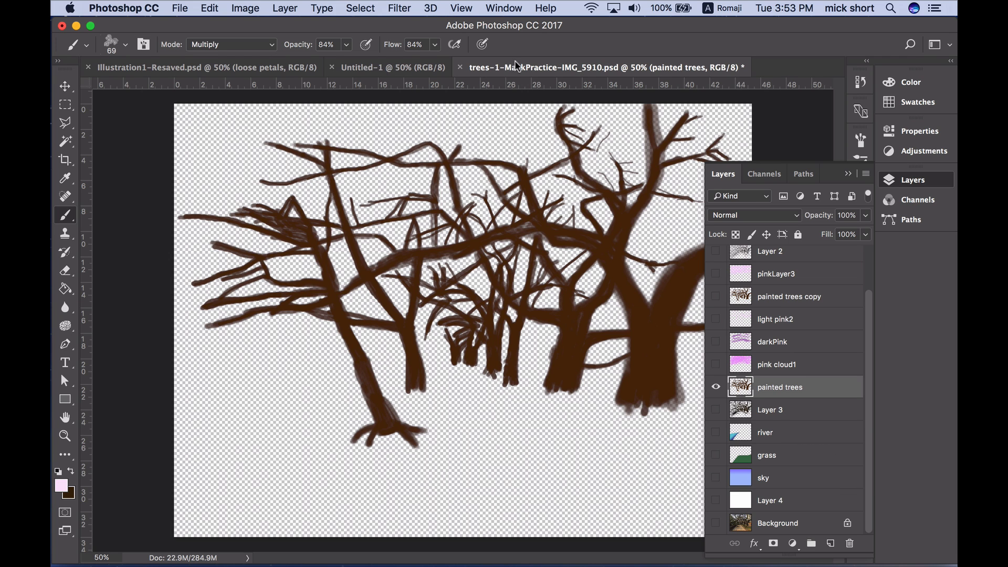
- Float the trees document in its own window and copy its painted trees layer into the new blank document
left_click_drag(524, 65, 372, 190)
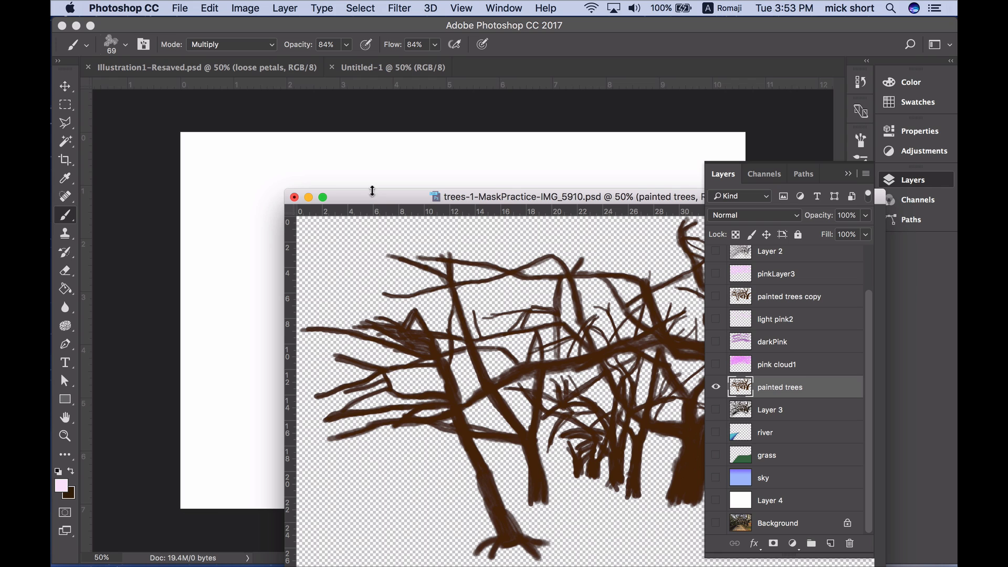
left_click_drag(589, 200, 326, 165)
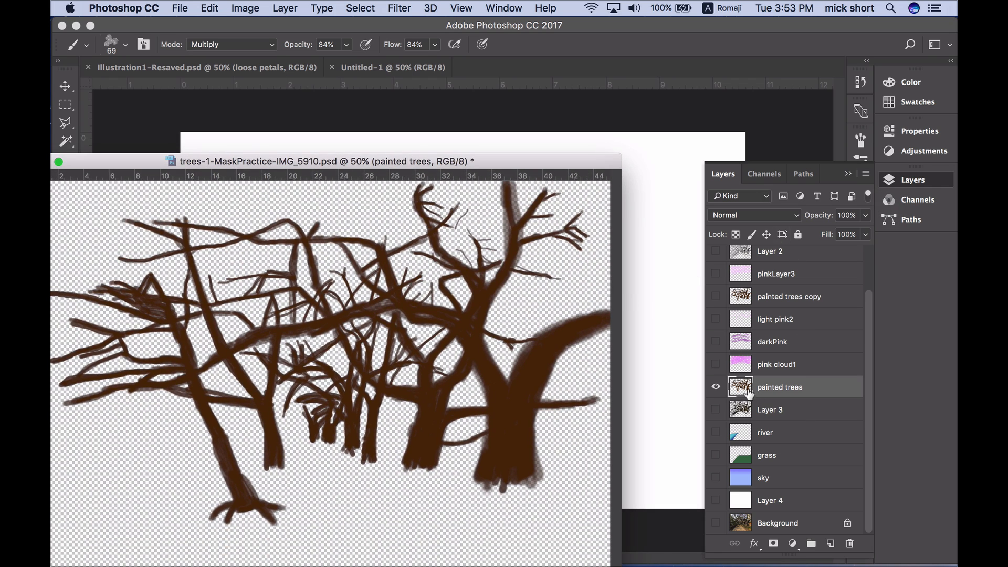
left_click_drag(741, 389, 654, 305)
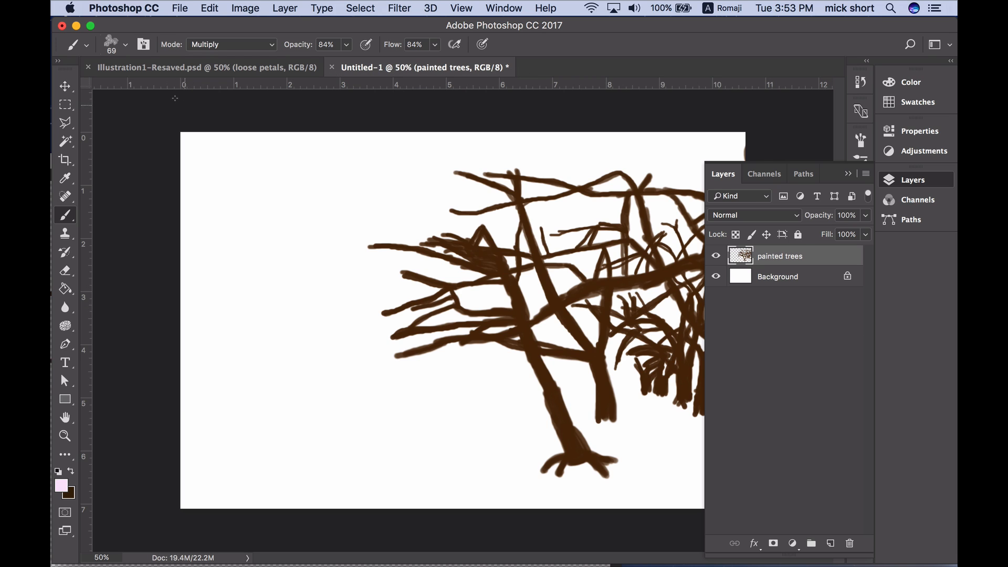
- Save the new document in Photoshop format as CeerryBlossom2.psd in quickMaskPics with Maximize Compatibility enabled
left_click(179, 8)
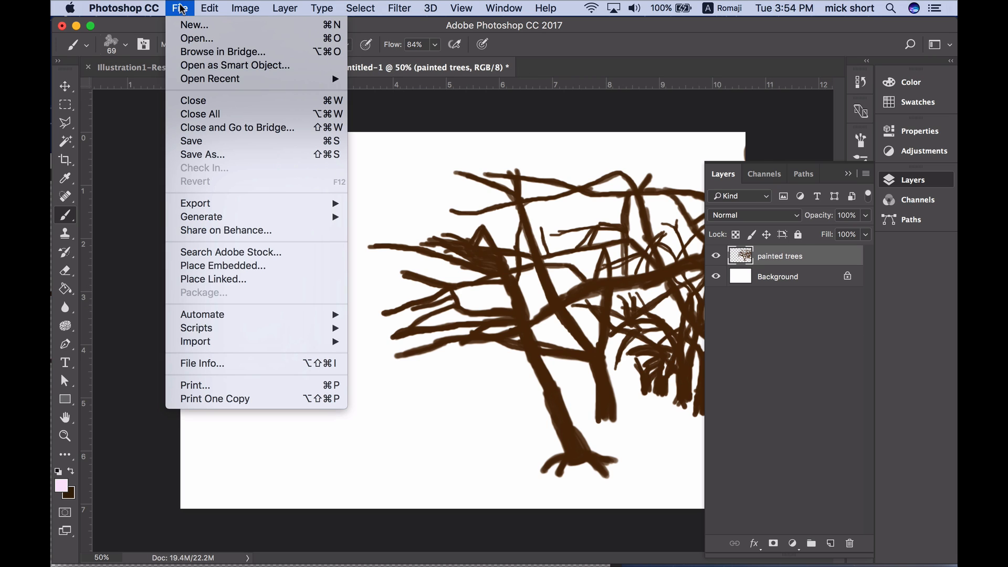
left_click(224, 155)
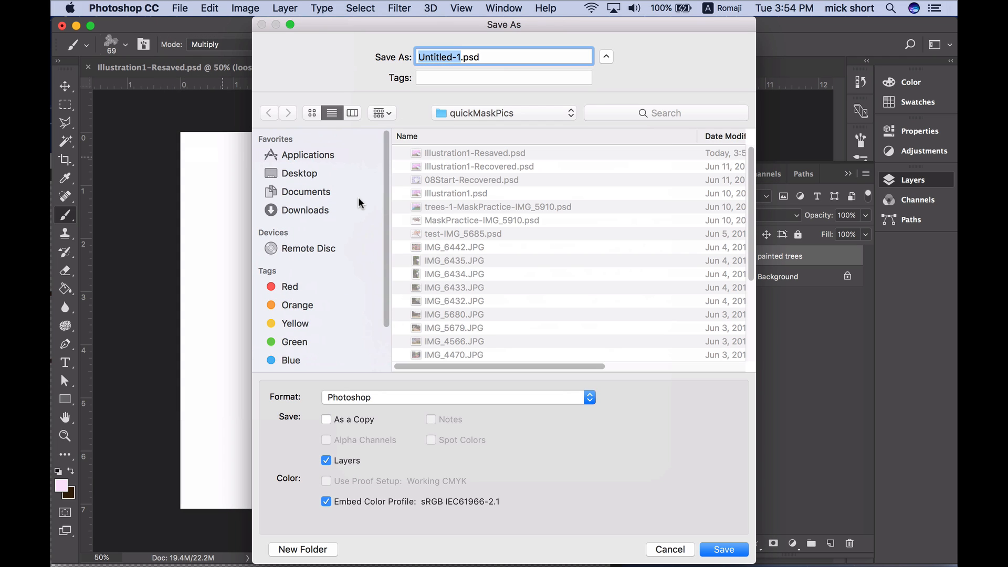
type("Ceerry")
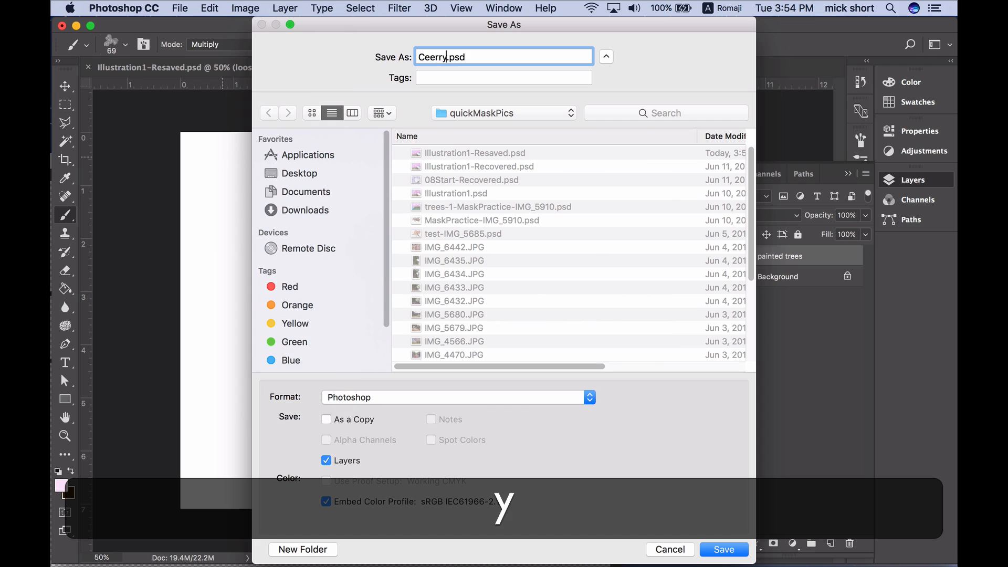
type("Blossum")
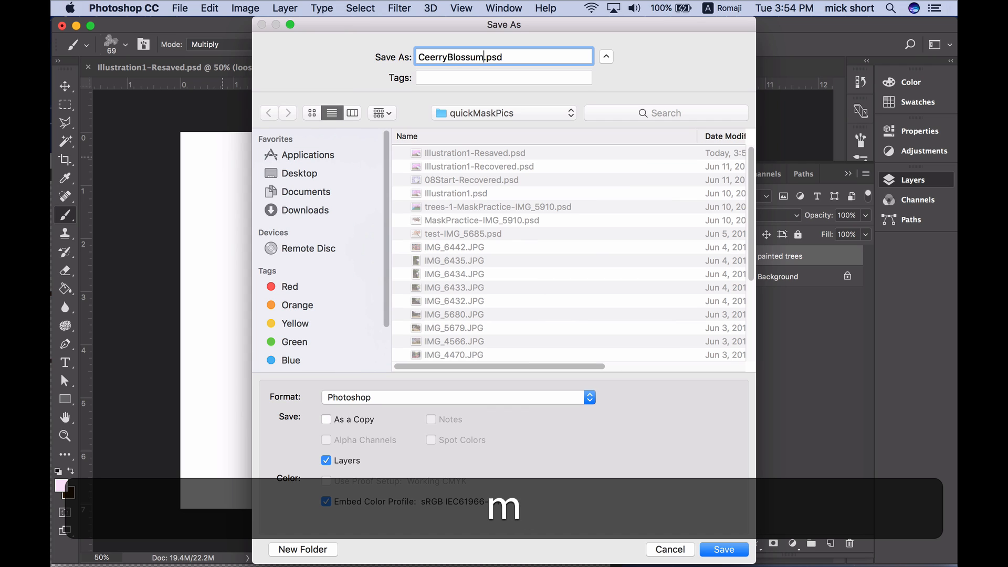
key("BackSpace")
key("BackSpace")
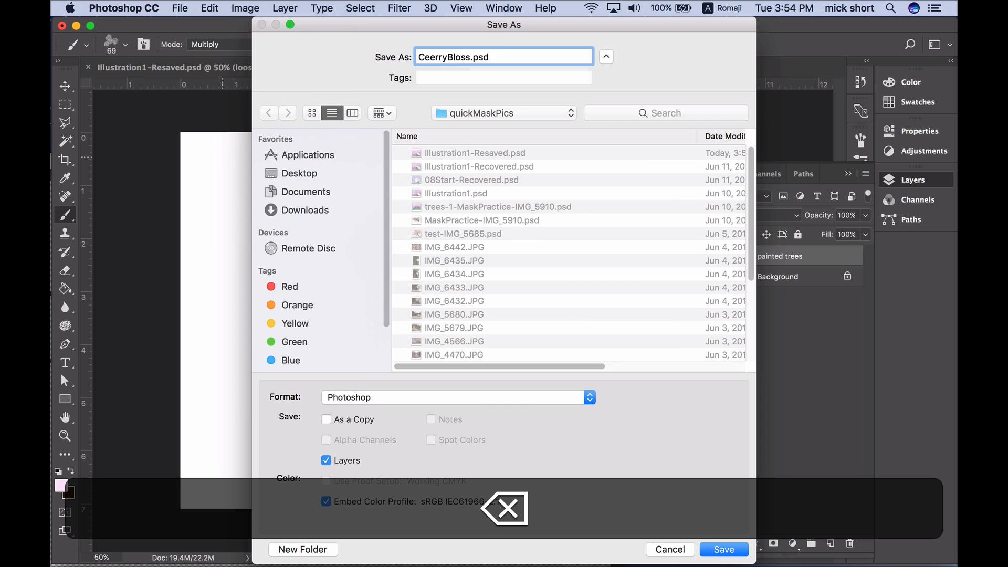
type("om2")
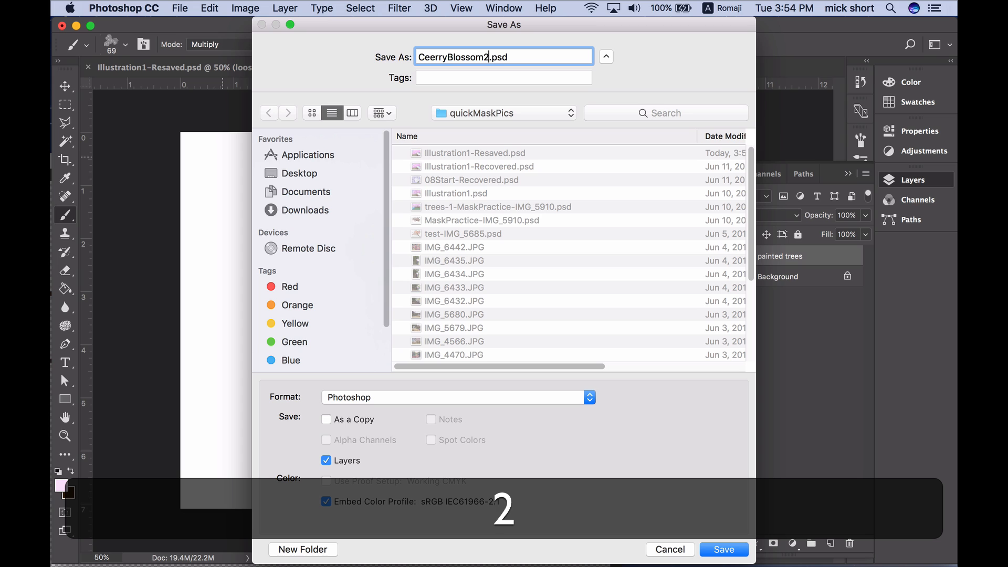
key("Return")
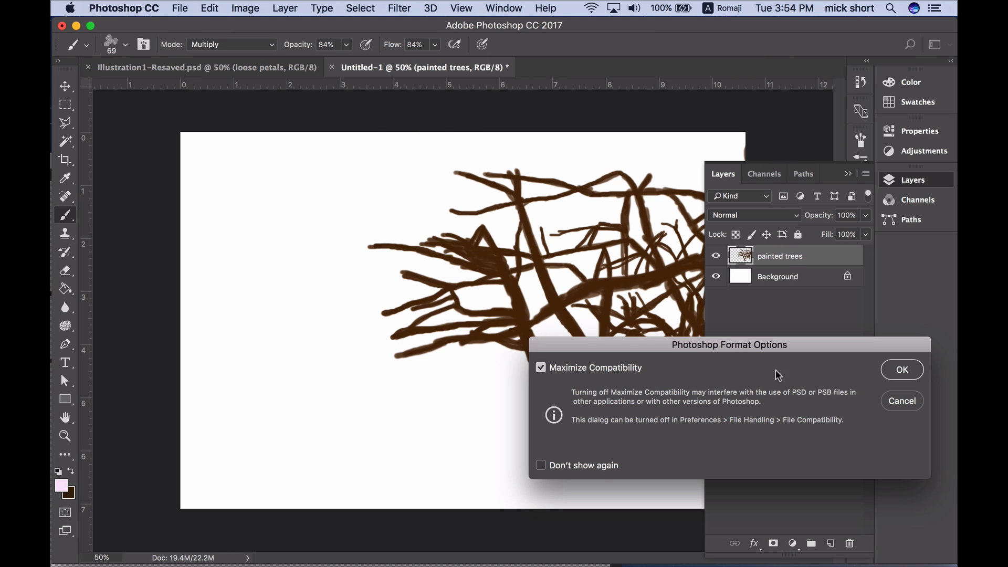
left_click(902, 369)
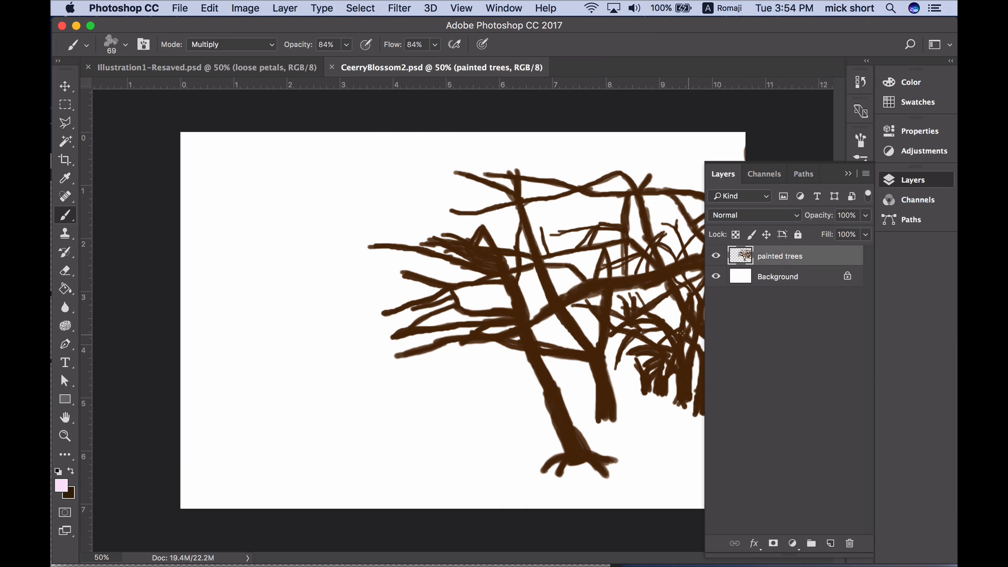
- Move the painted trees toward the canvas's left edge so they span its width, and hide the white Background layer
key("v")
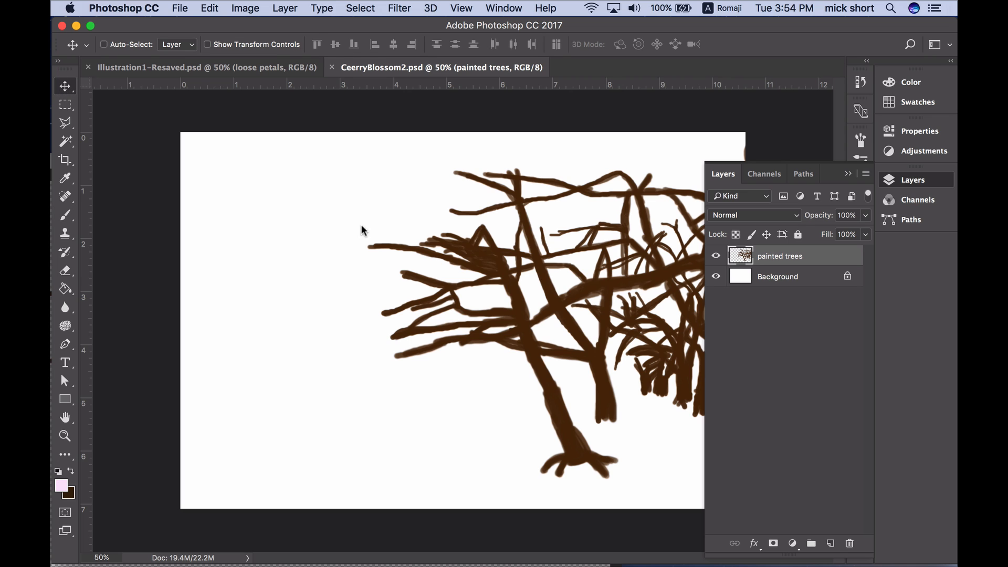
mouse_move(505, 277)
left_mouse_down()
mouse_move(354, 257)
mouse_move(297, 284)
left_mouse_up()
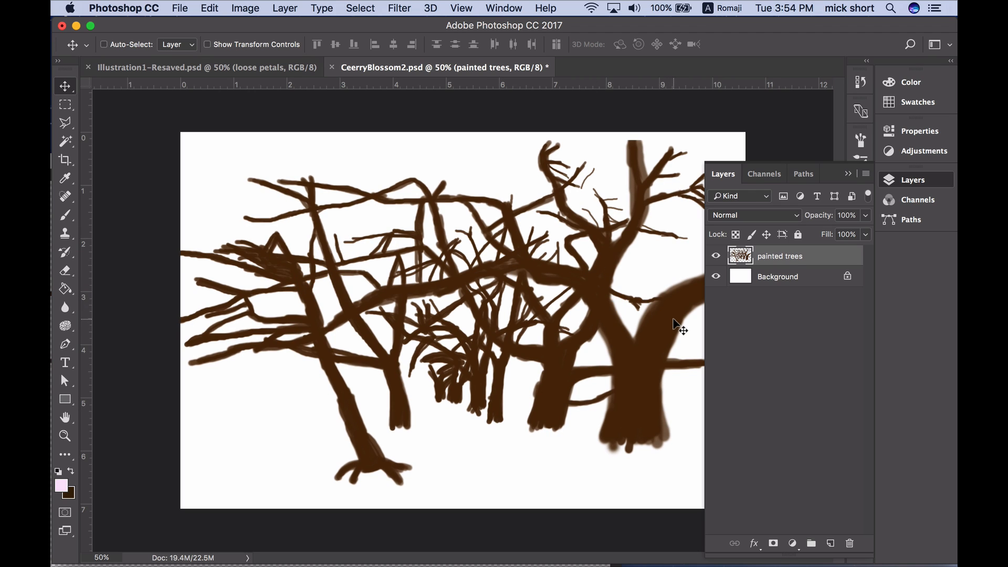
left_click(716, 278)
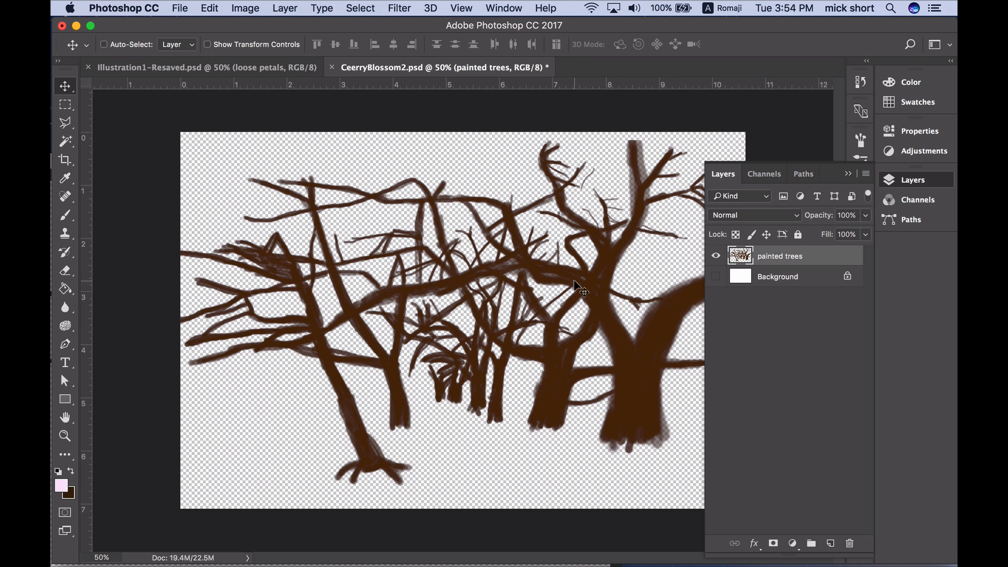
- Select the outlines of the painted trees and add a new empty layer above them
key("super+a")
left_click(613, 327)
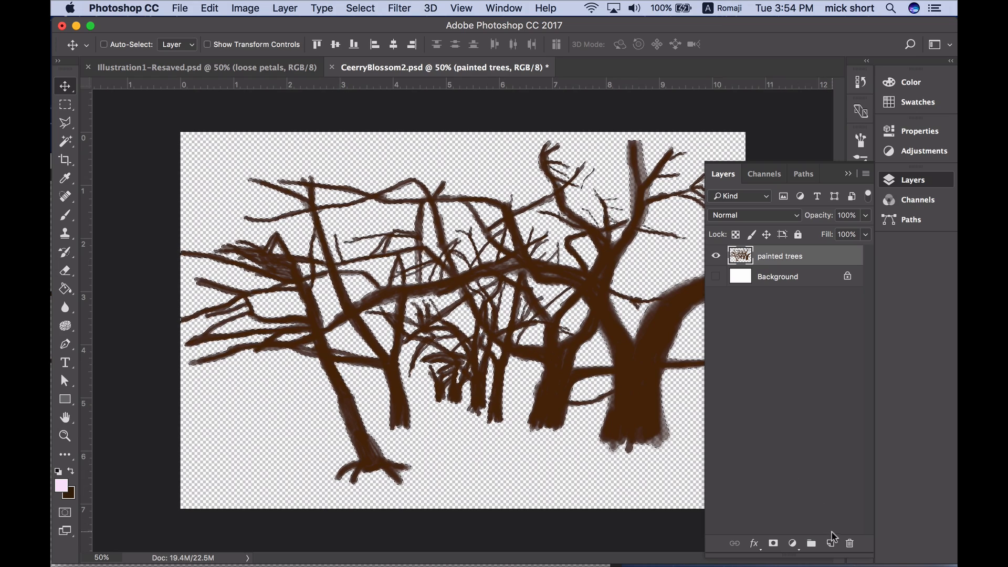
left_click(831, 543)
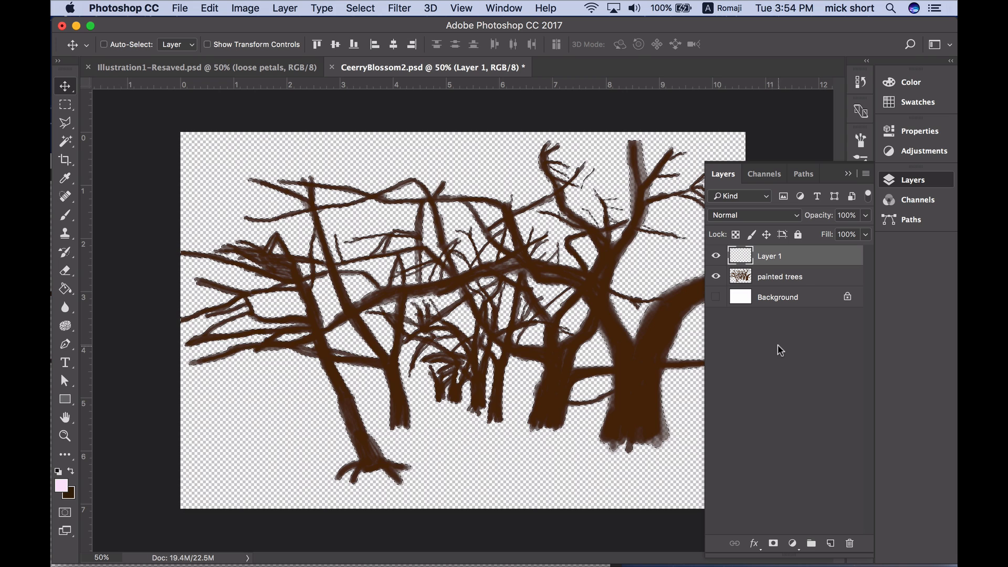
- Set the foreground color to the medium brown 81460c
left_click(62, 485)
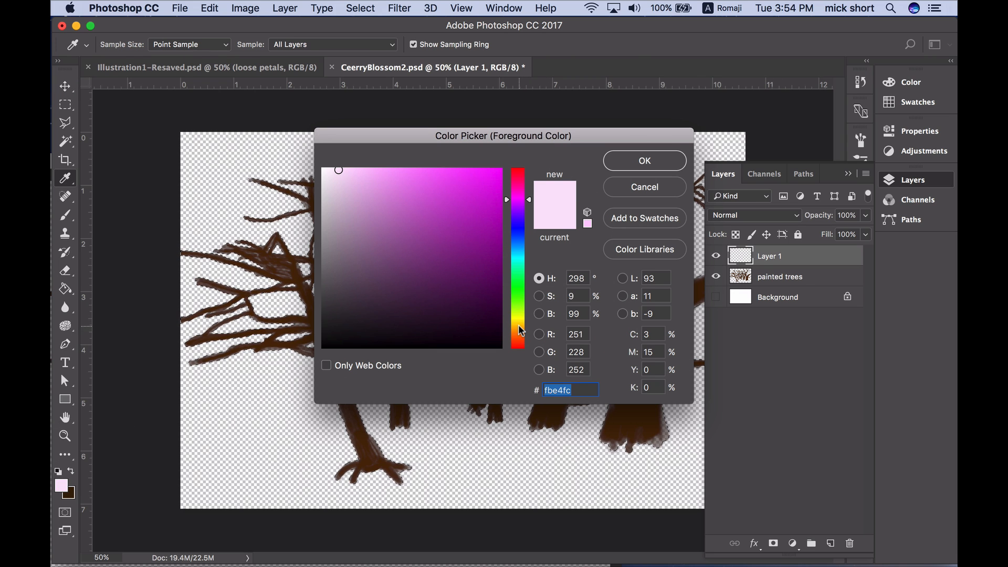
left_click_drag(520, 329, 521, 337)
left_click(485, 218)
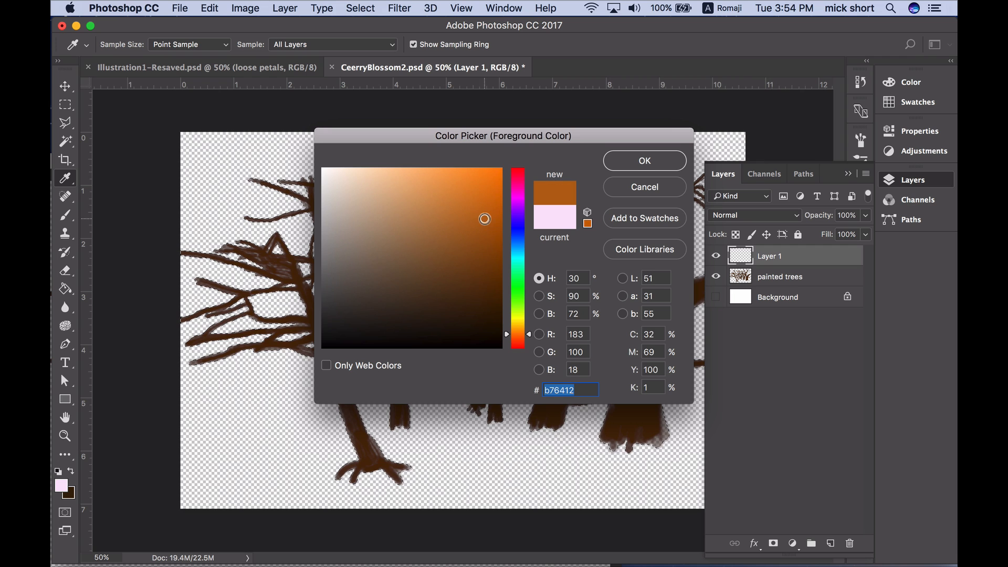
left_click(485, 256)
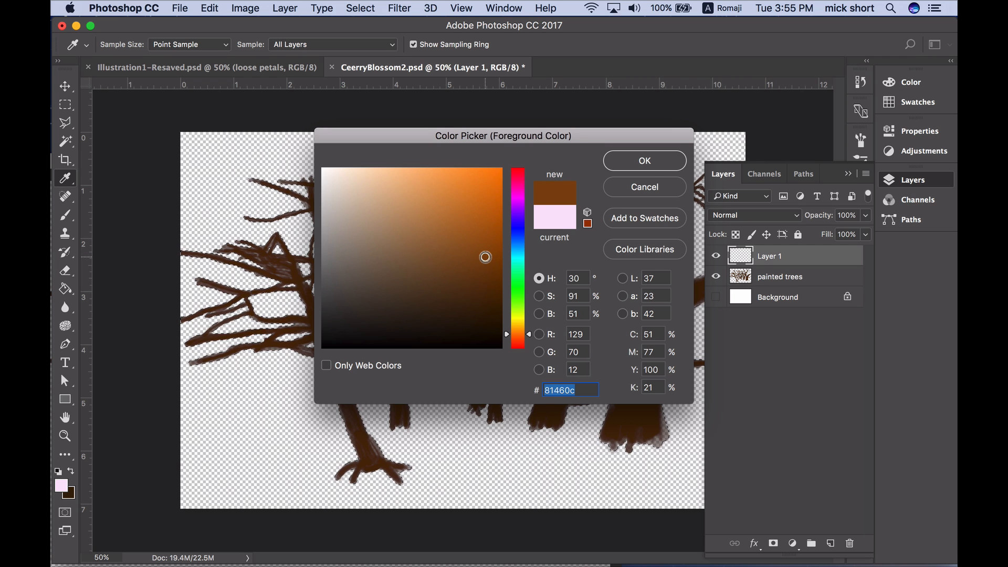
left_click(631, 164)
- Hide the painted trees layer and fill the tree selection on Layer 1 with solid brown using repeated Paint Bucket fills
left_click(67, 289)
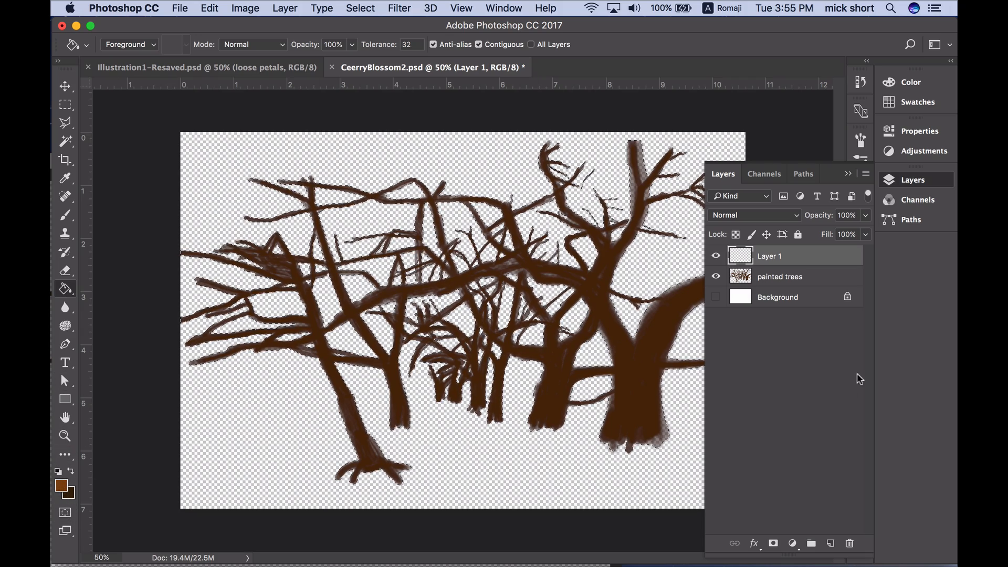
left_click(715, 276)
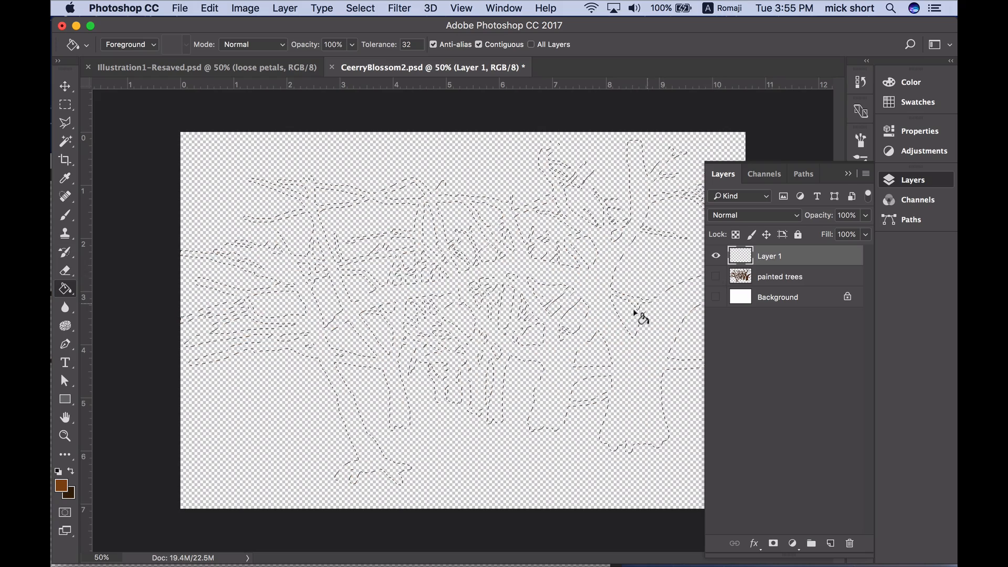
left_click(632, 341)
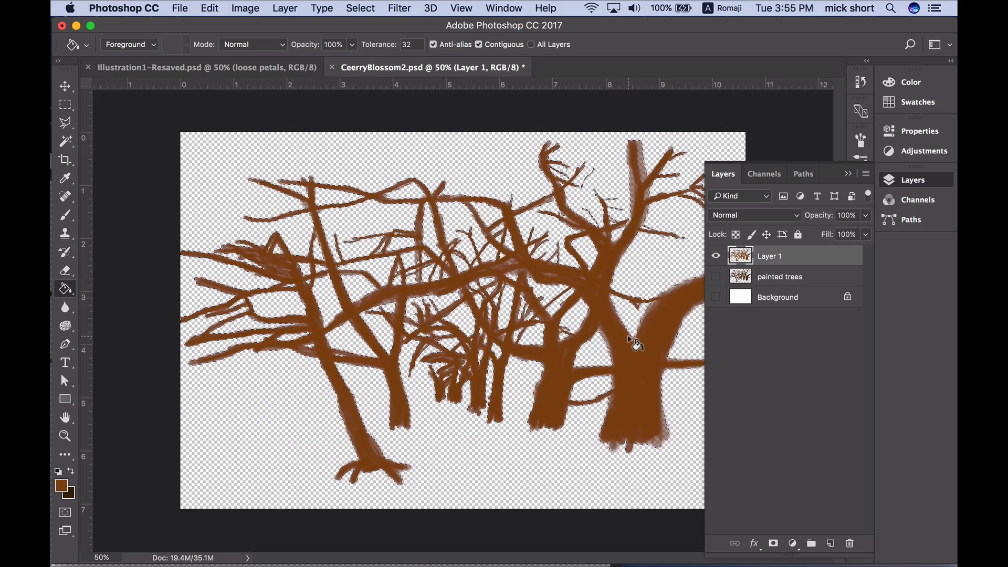
left_click(627, 337)
left_click(626, 337)
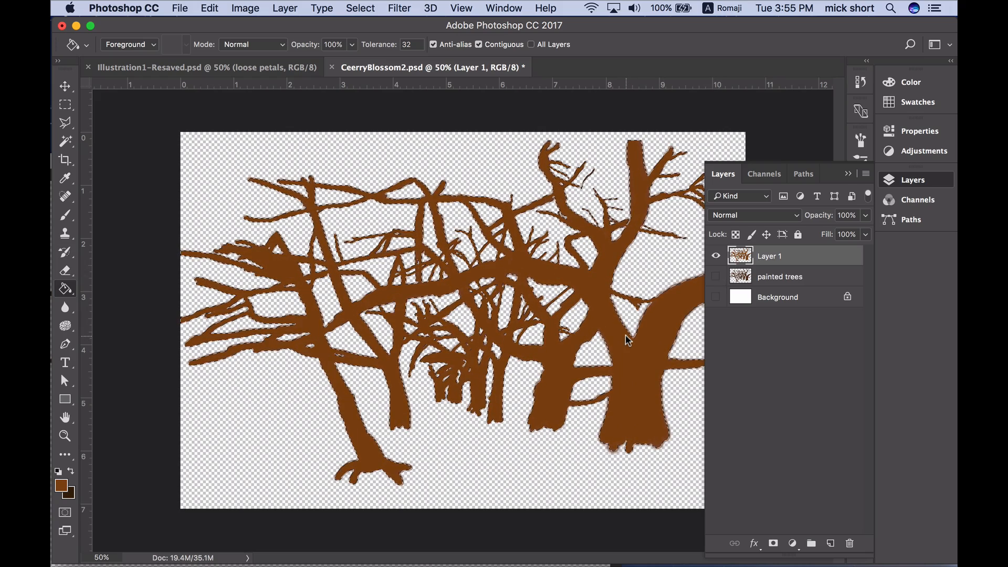
left_click(626, 337)
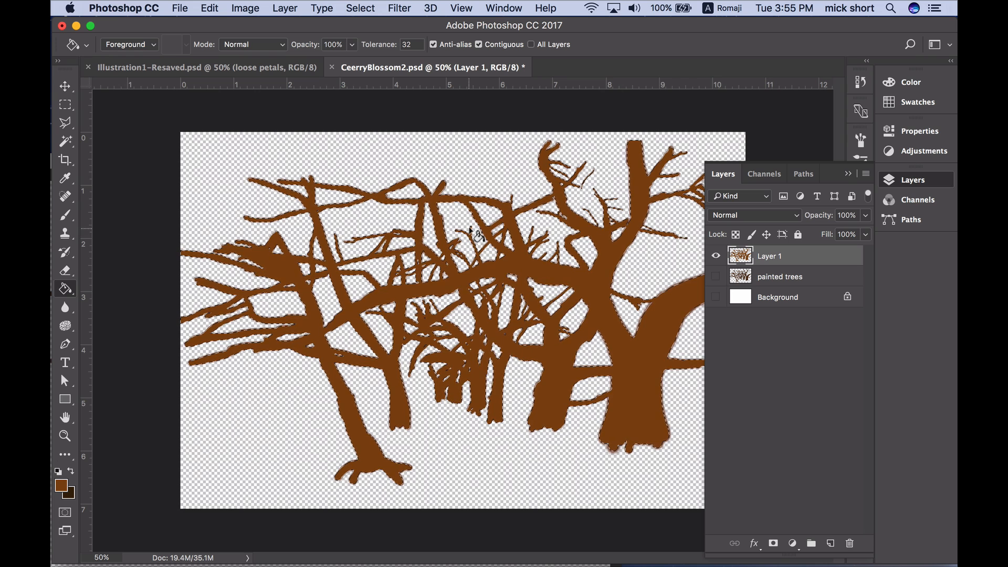
- Deselect the tree outlines and save the document
key("super+d")
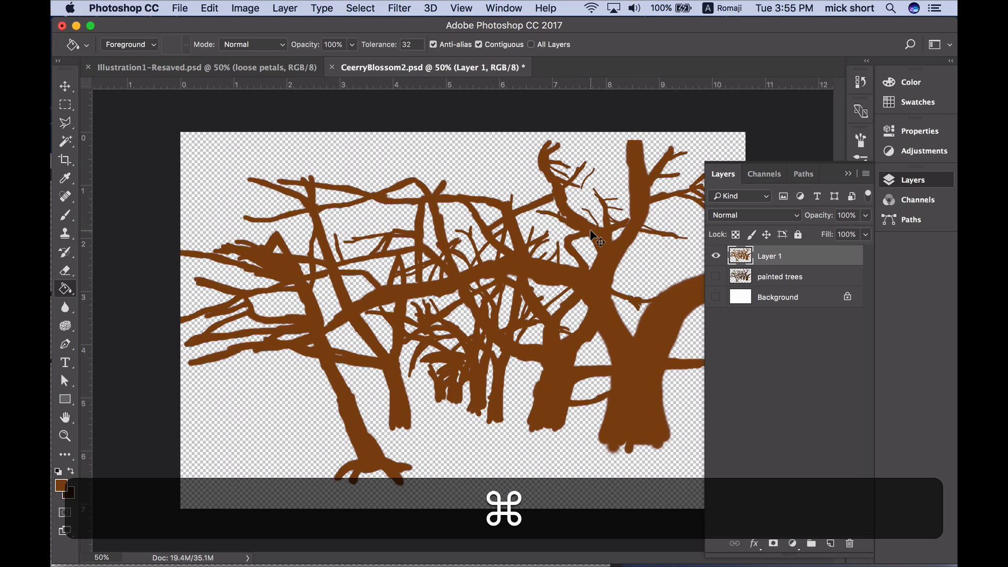
key("super+s")
left_click(598, 230)
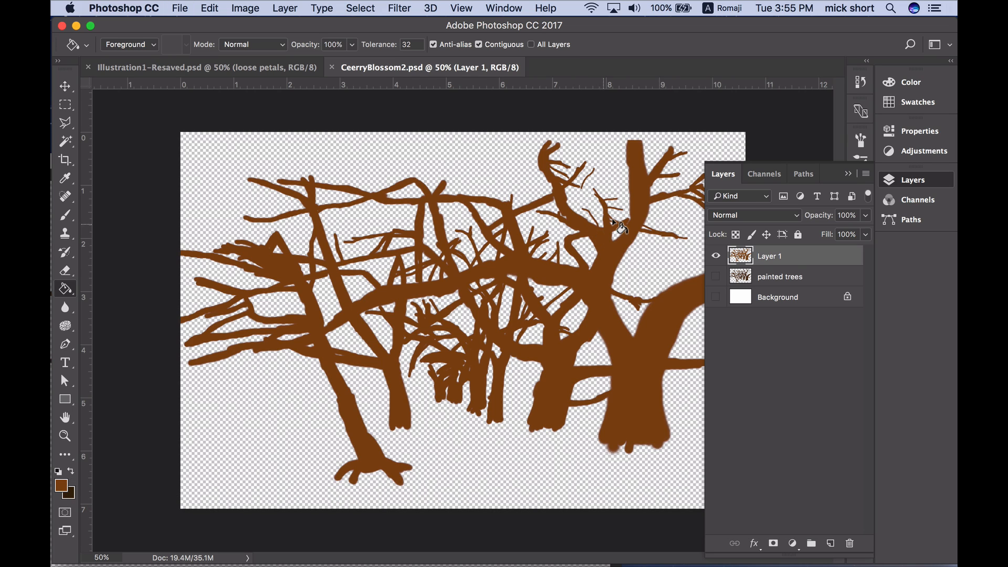
- Move the brown trees on Layer 1 about 2 inches toward the canvas's right edge and slightly upward
key("v")
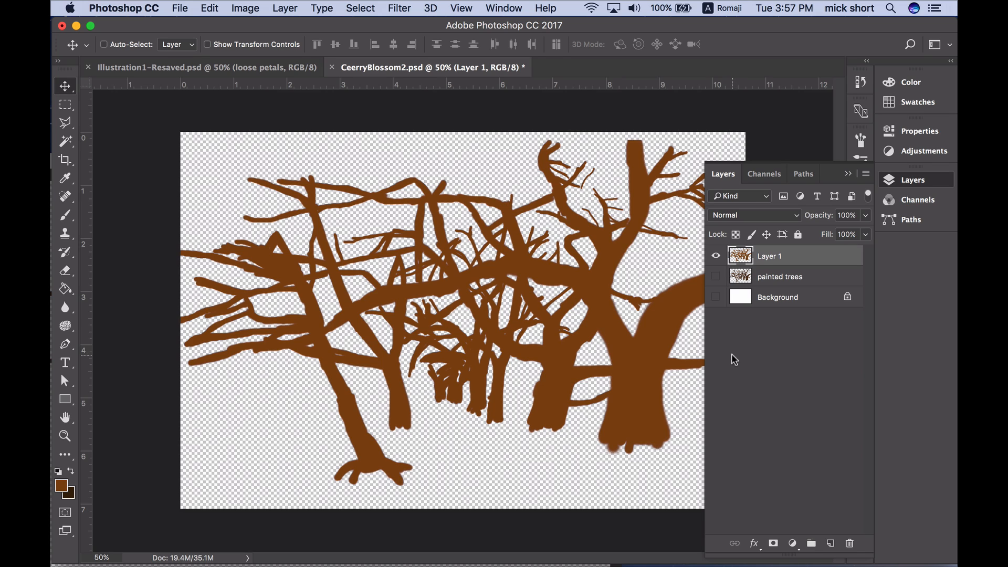
left_click(848, 174)
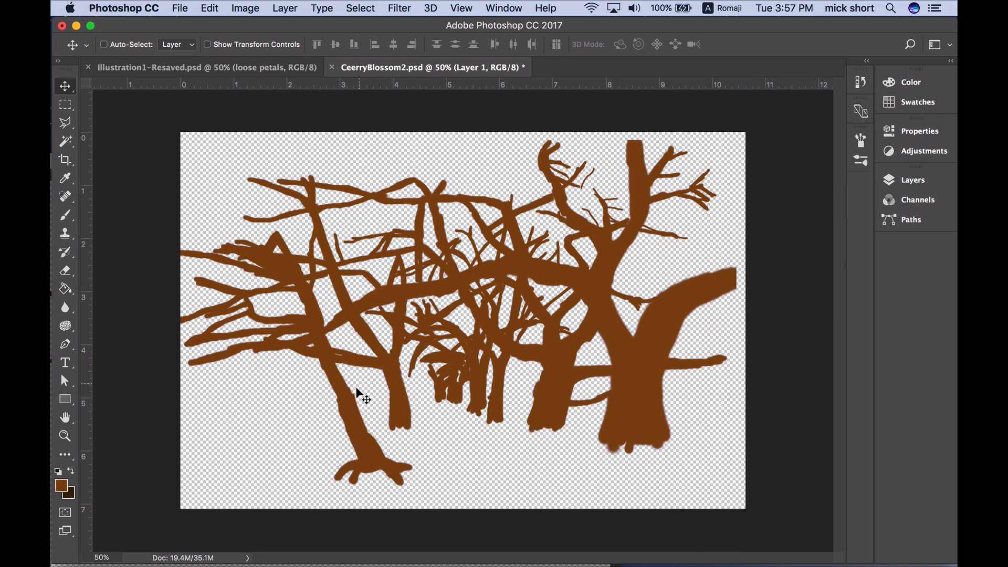
left_click_drag(351, 401, 451, 386)
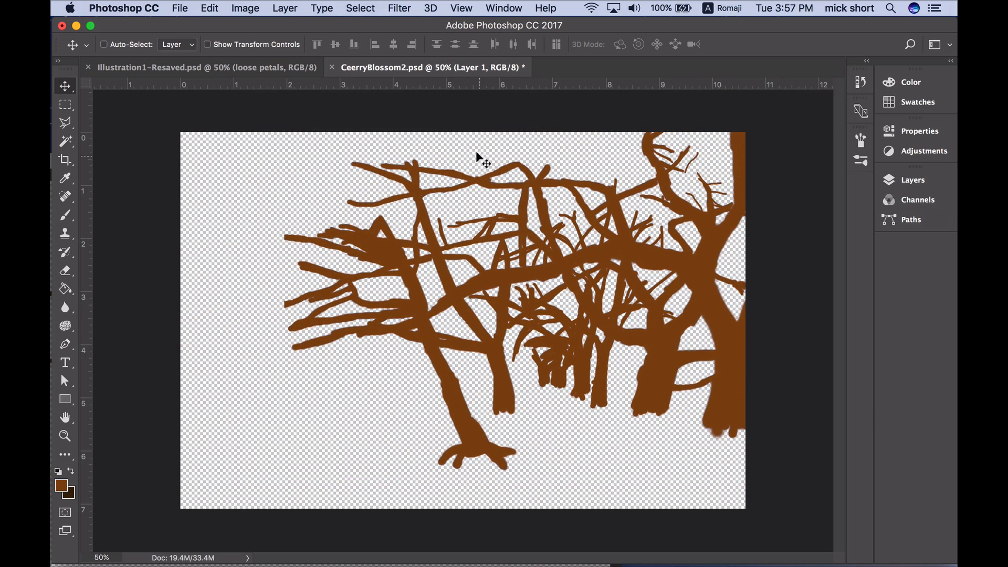
- Duplicate Layer 1 with the brown trees within the same document
left_click(908, 184)
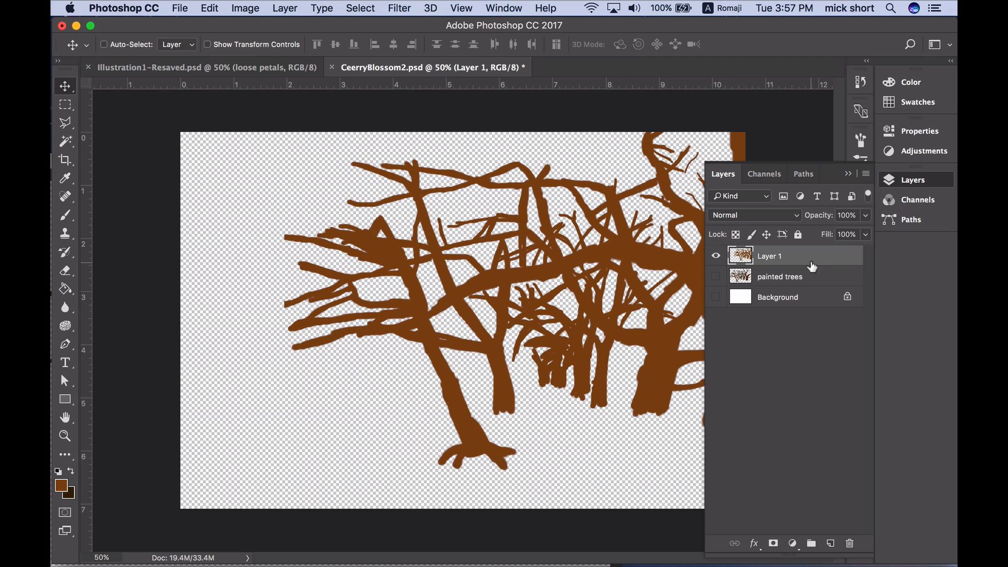
right_click(810, 263)
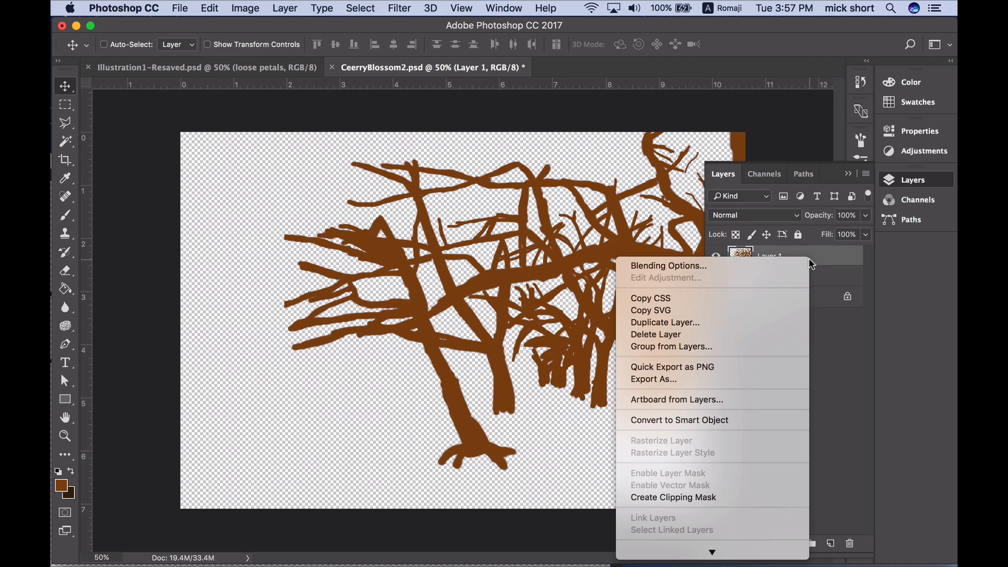
left_click(759, 323)
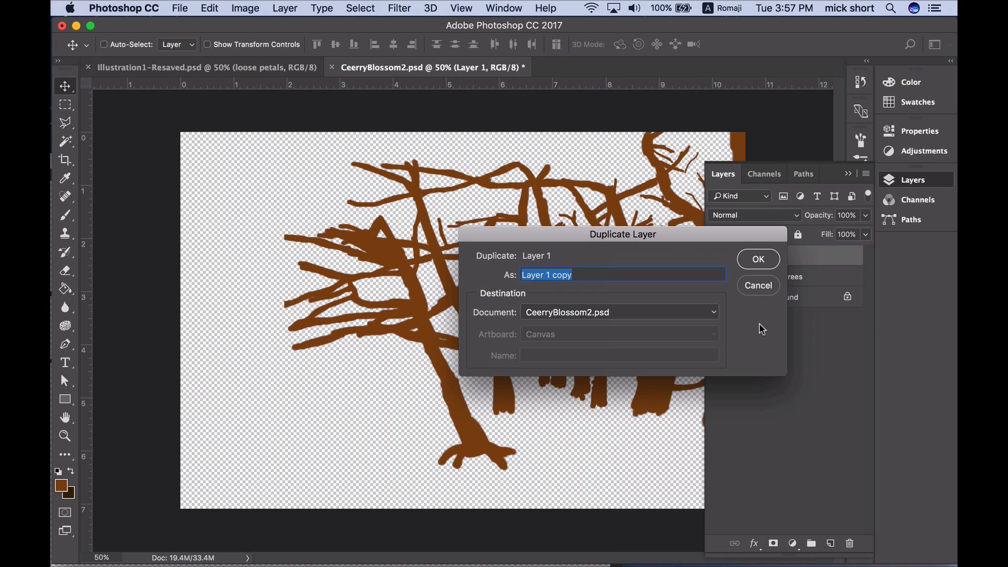
left_click(758, 260)
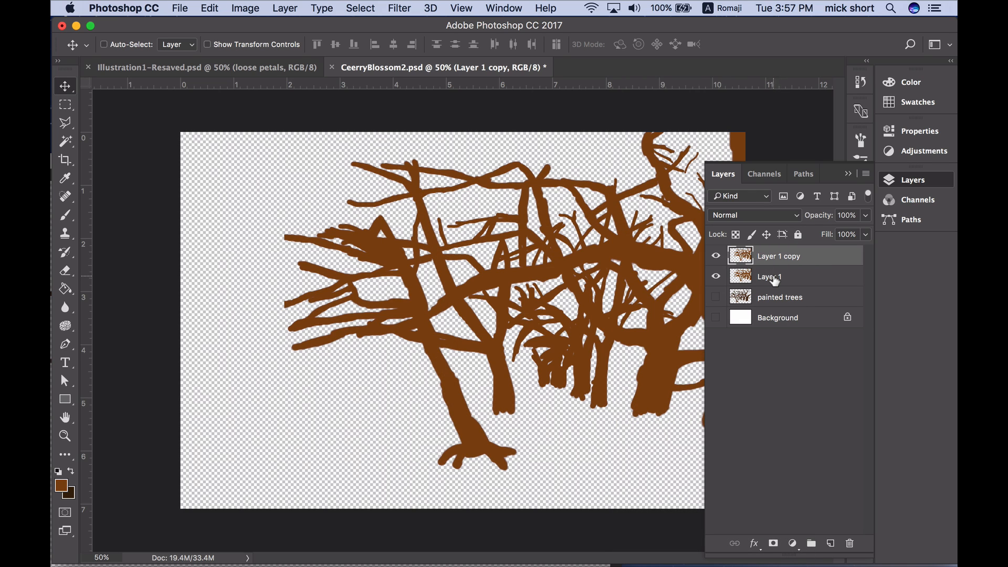
- Rename the original brown tree layer treesNew and its copy trees spare
double_click(776, 277)
type("treesNew")
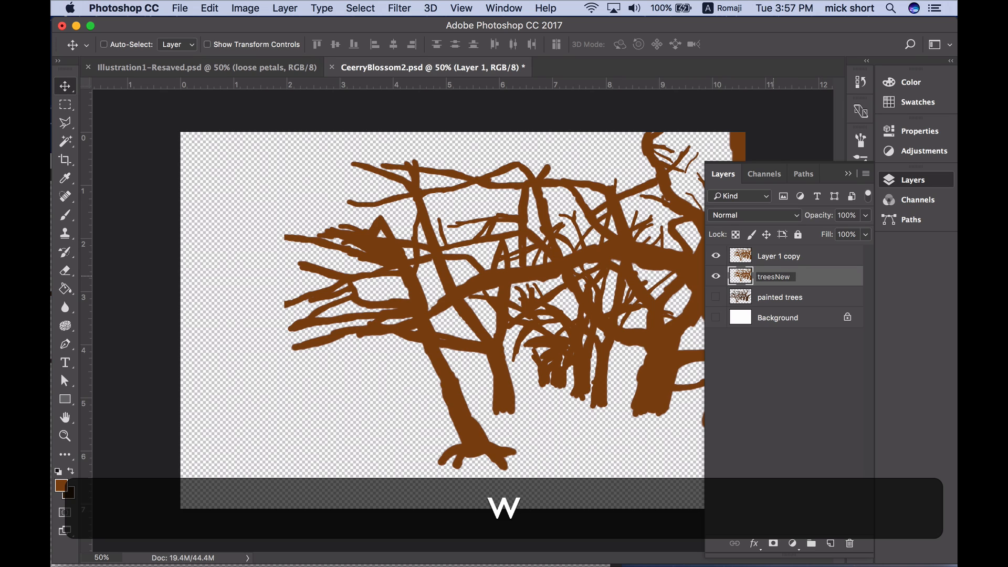
key("Return")
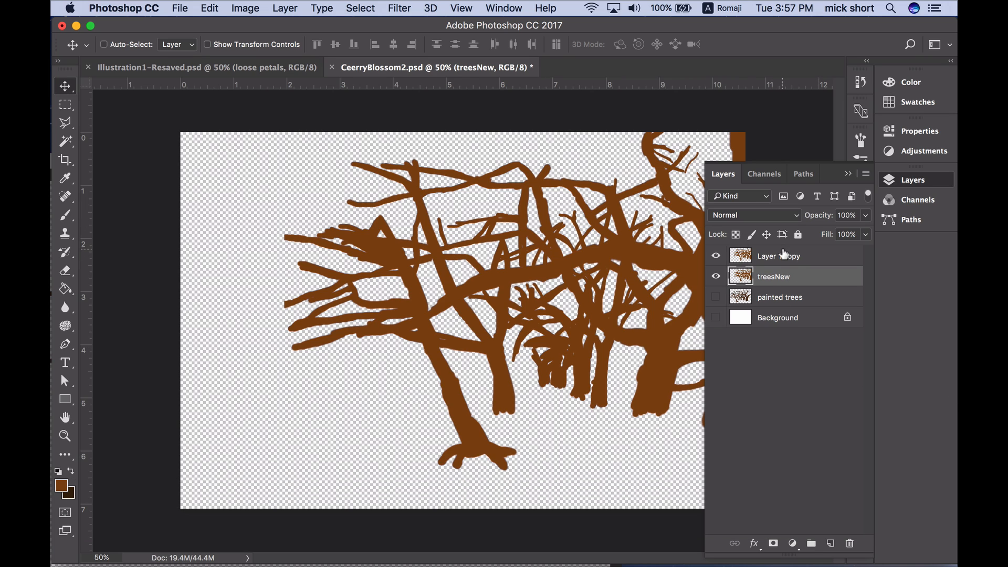
left_click(781, 256)
double_click(780, 256)
type("tre")
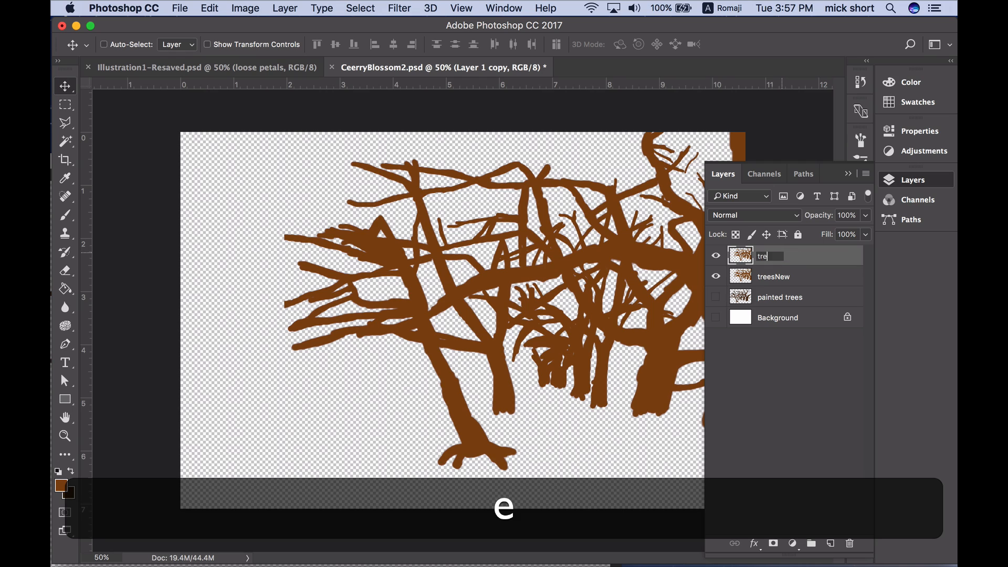
type("es spare")
key("Return")
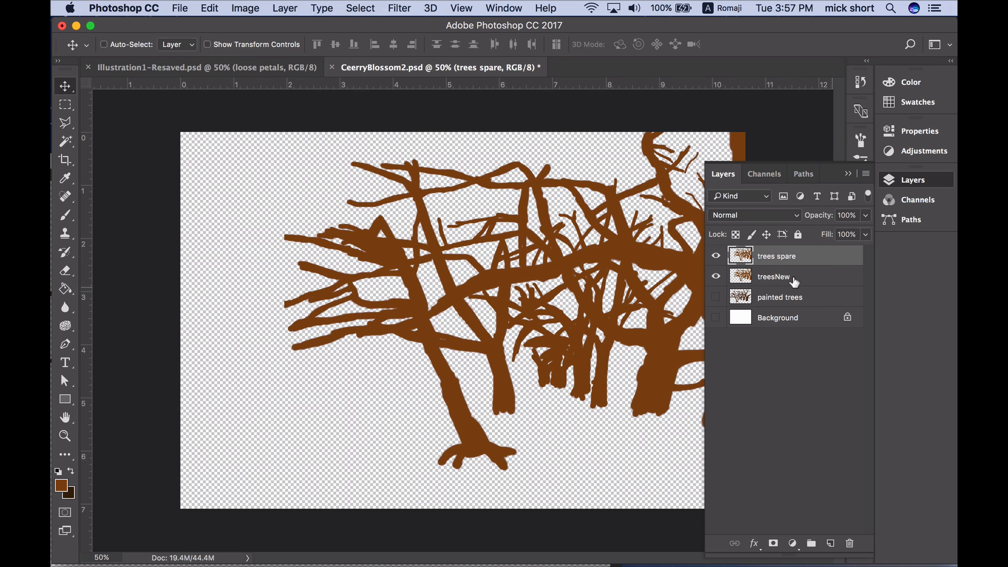
- Hide the trees spare layer and show the white Background layer
left_click(717, 257)
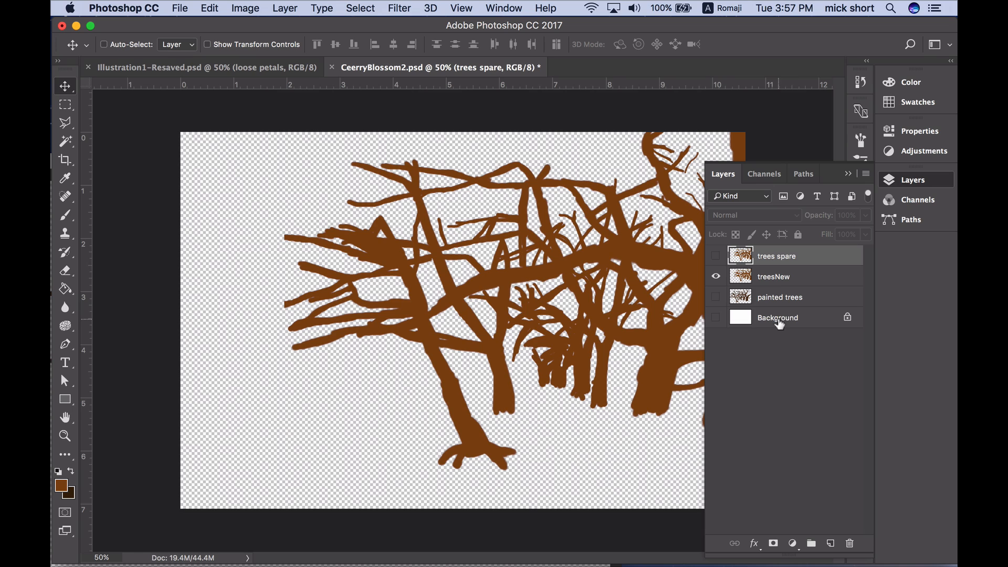
left_click(716, 317)
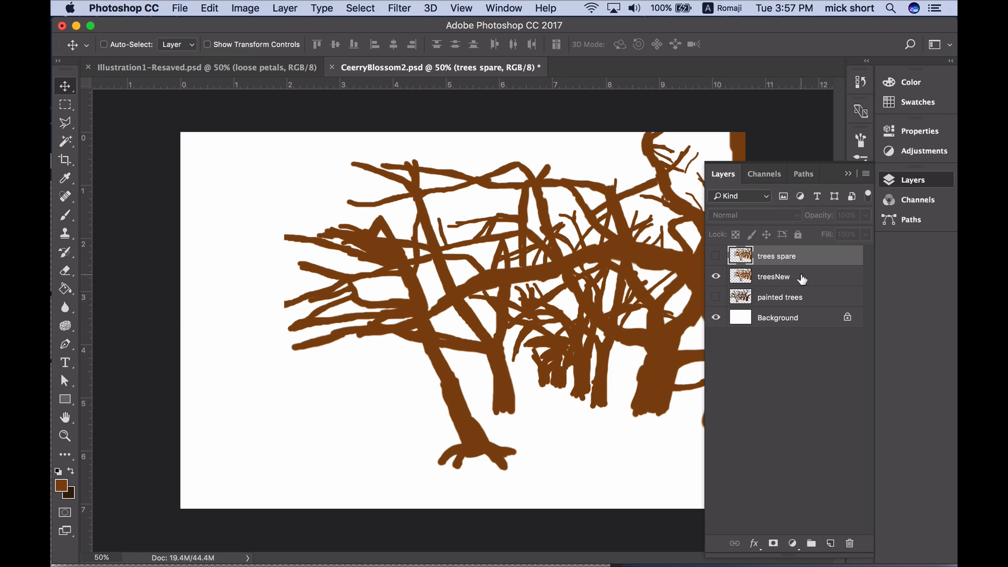
- Create a layer group named treesGroup above treesNew and move the treesNew layer into it
left_click(804, 277)
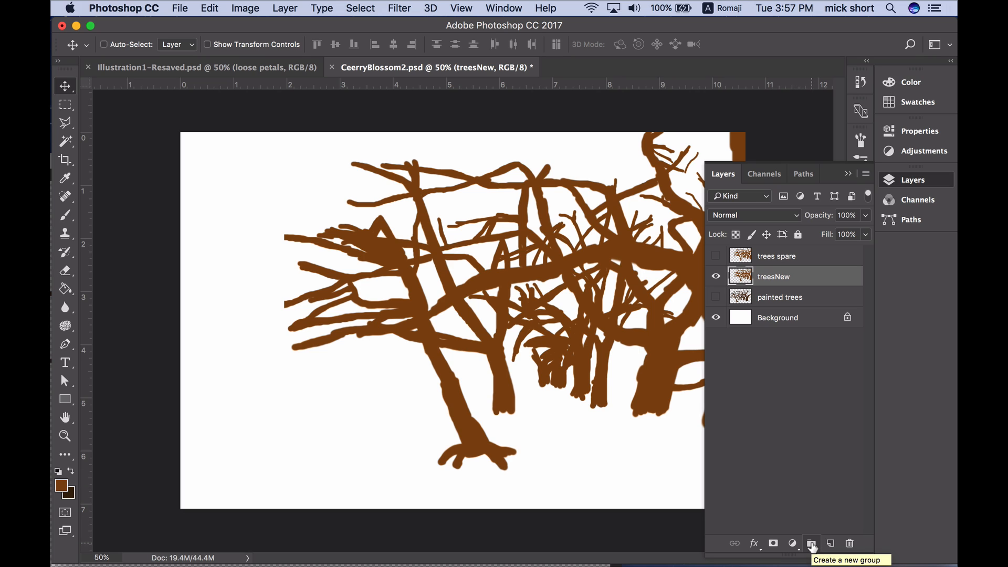
left_click(812, 545)
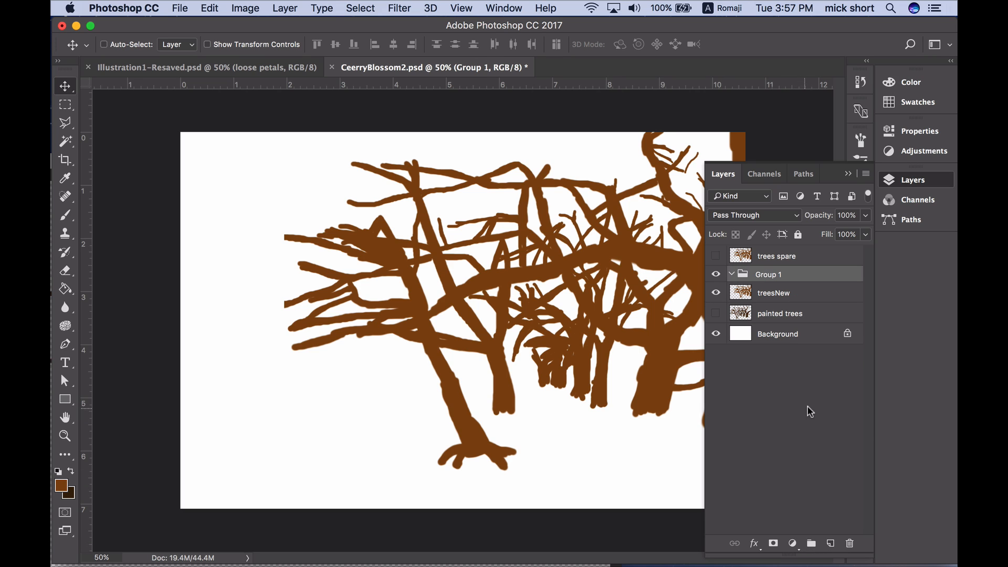
double_click(769, 274)
type("tre")
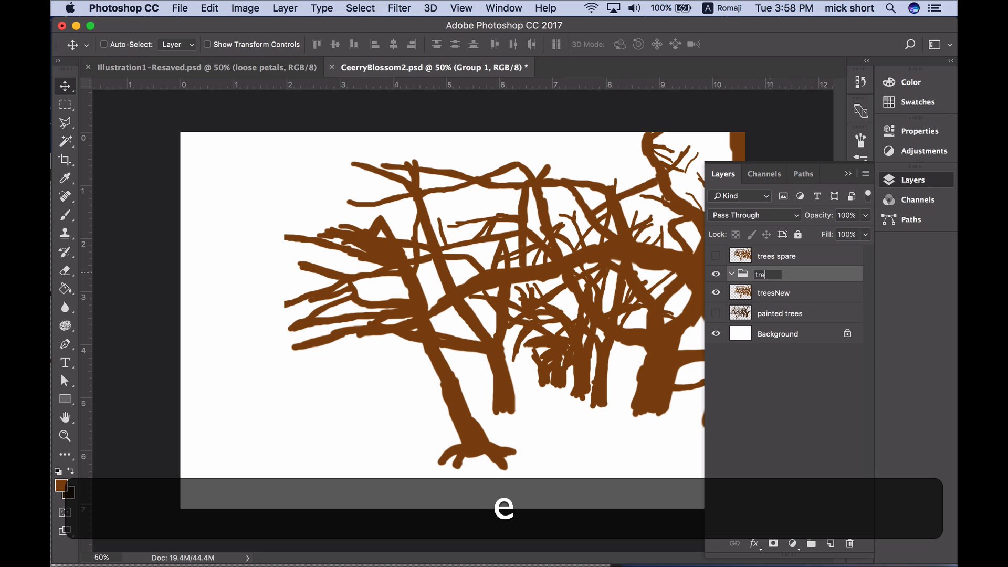
type("esGroup")
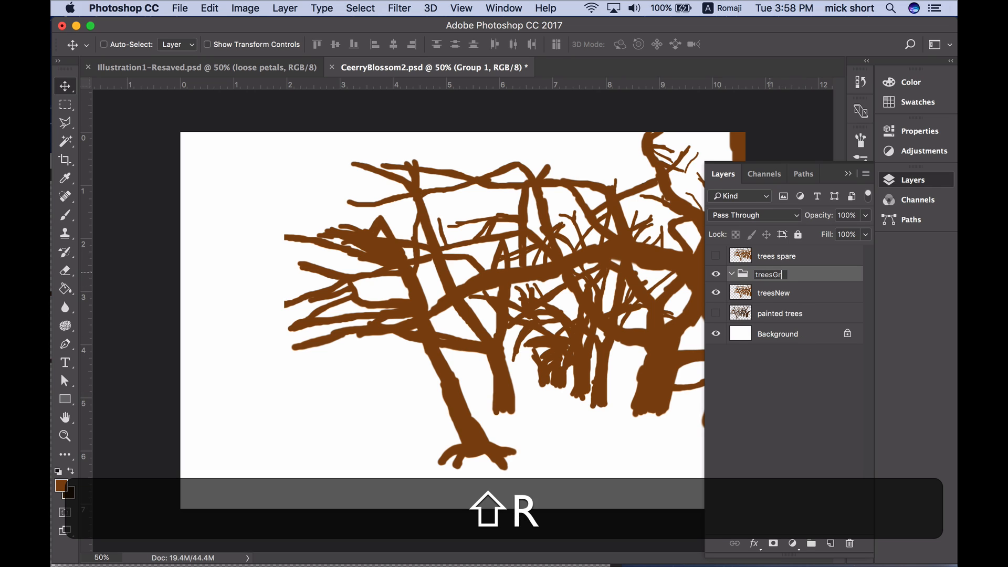
key("Return")
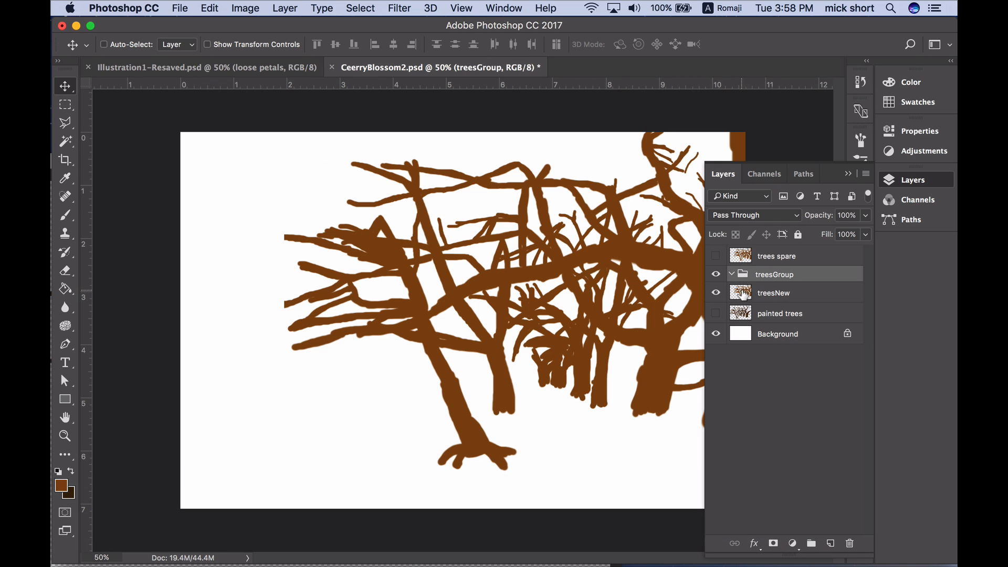
left_click_drag(745, 295, 758, 276)
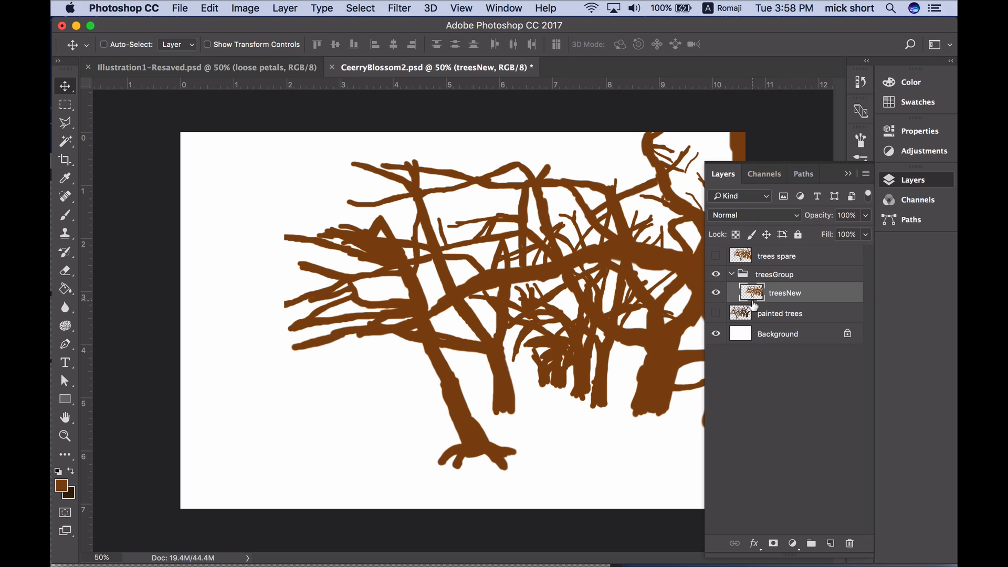
left_click(743, 275)
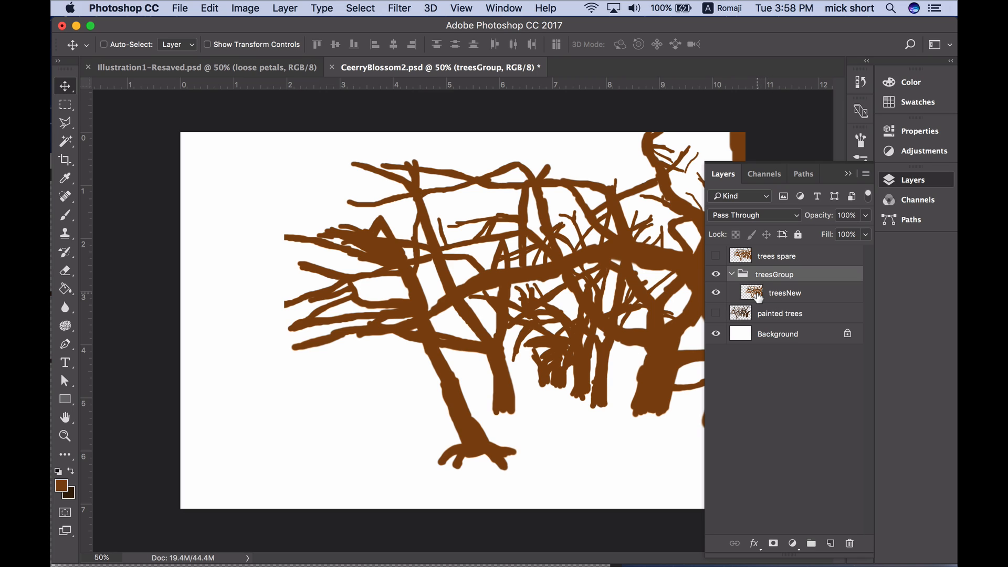
- Add a new layer named HighLight and Shadow above treesNew, using the previous layer to create a clipping mask
left_click(760, 297)
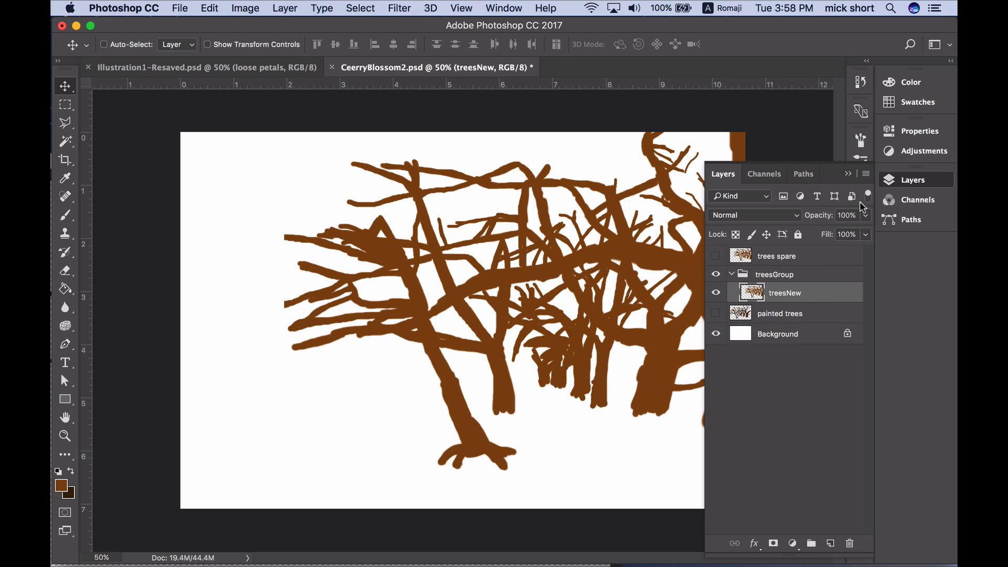
left_click(866, 174)
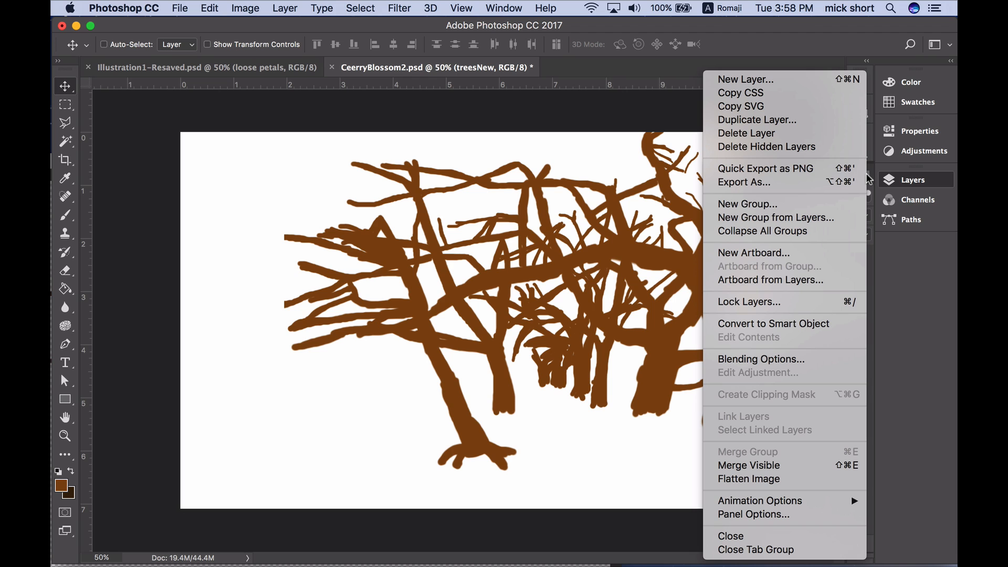
left_click(863, 37)
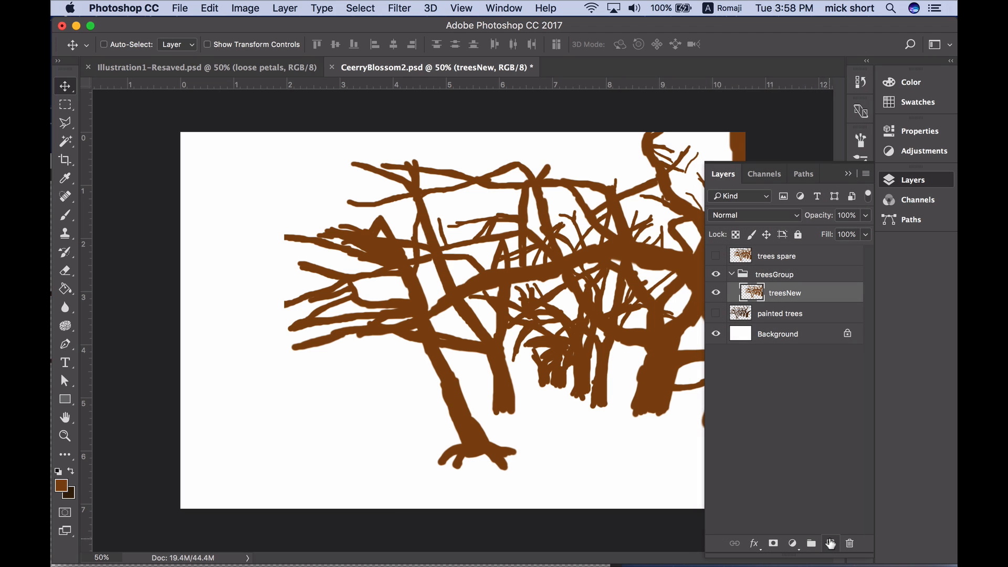
left_click(867, 174)
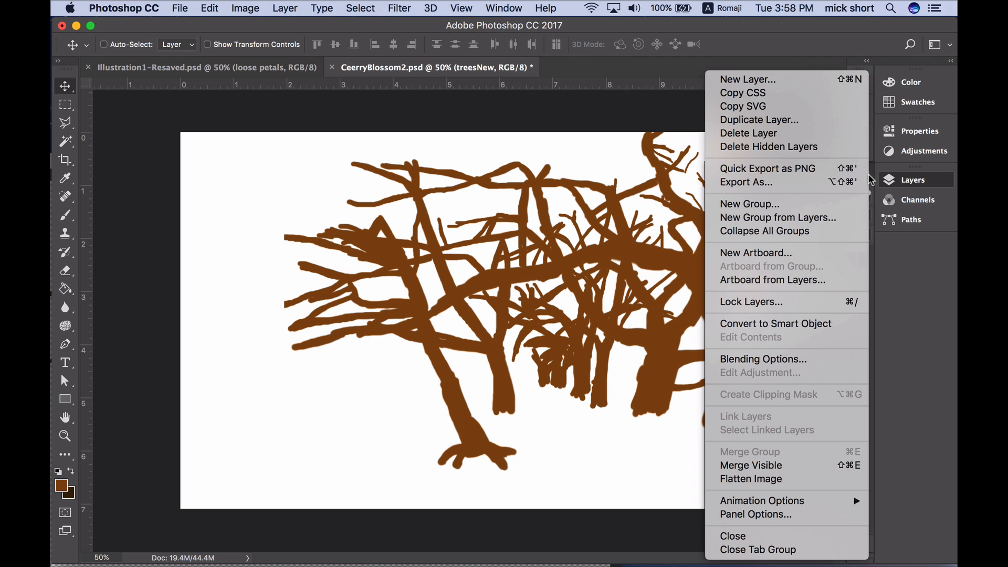
left_click(842, 84)
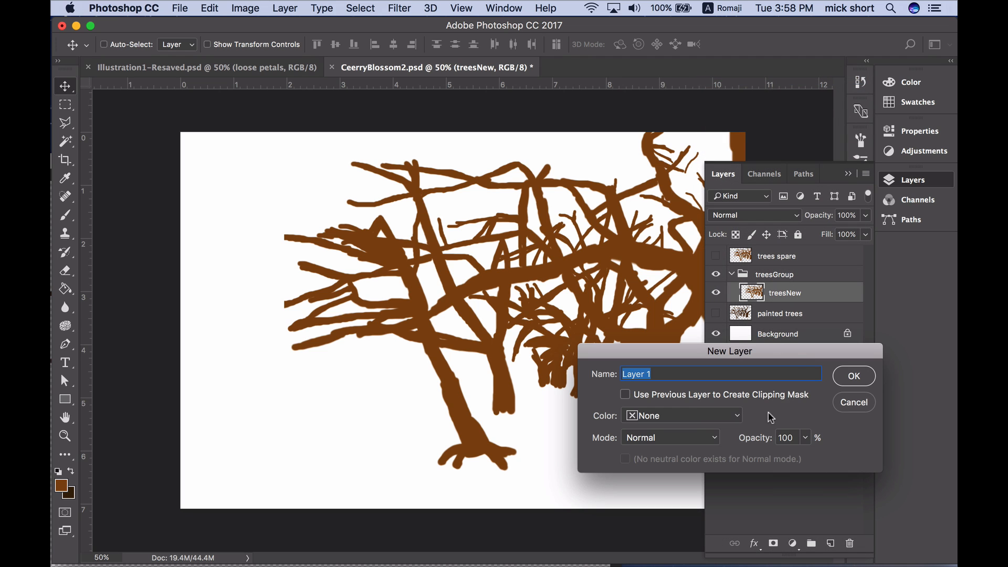
left_click_drag(793, 359, 575, 364)
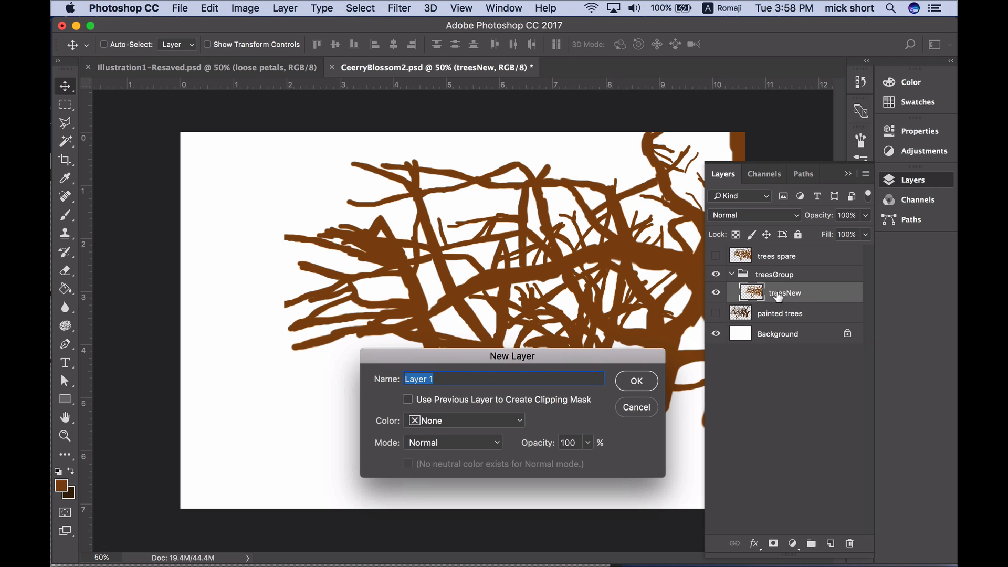
left_click(408, 401)
type("Hig")
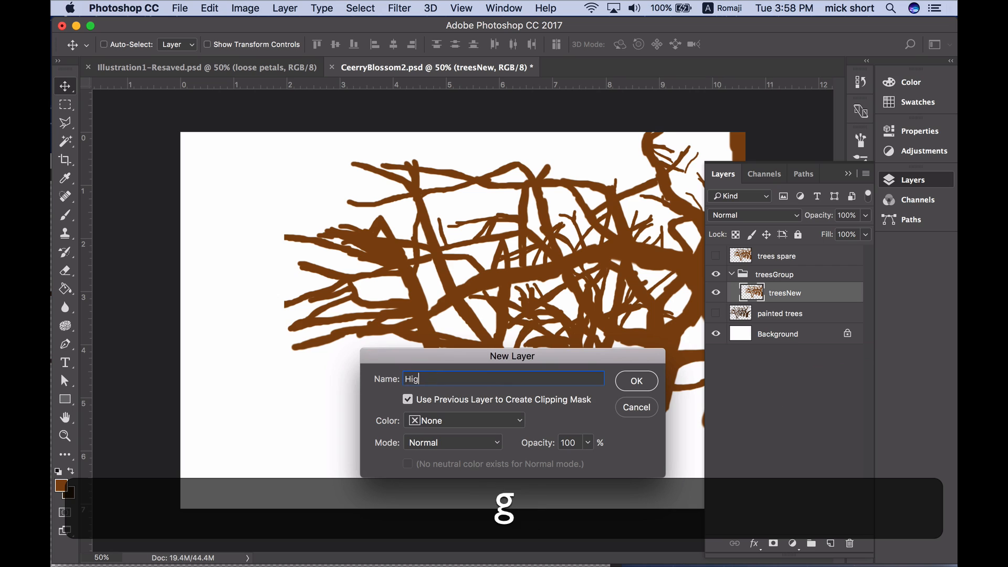
type("hLight ")
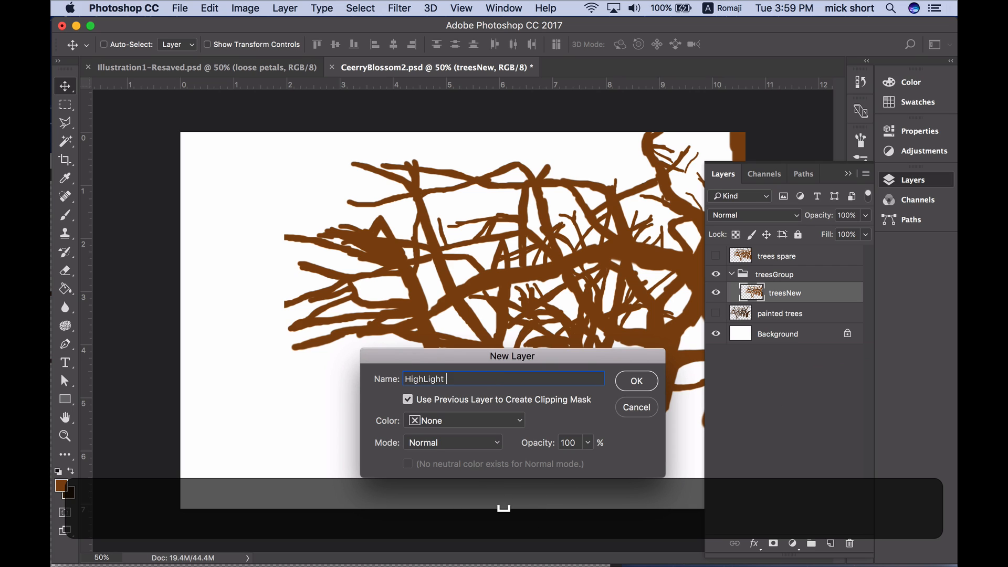
type("and Shadow")
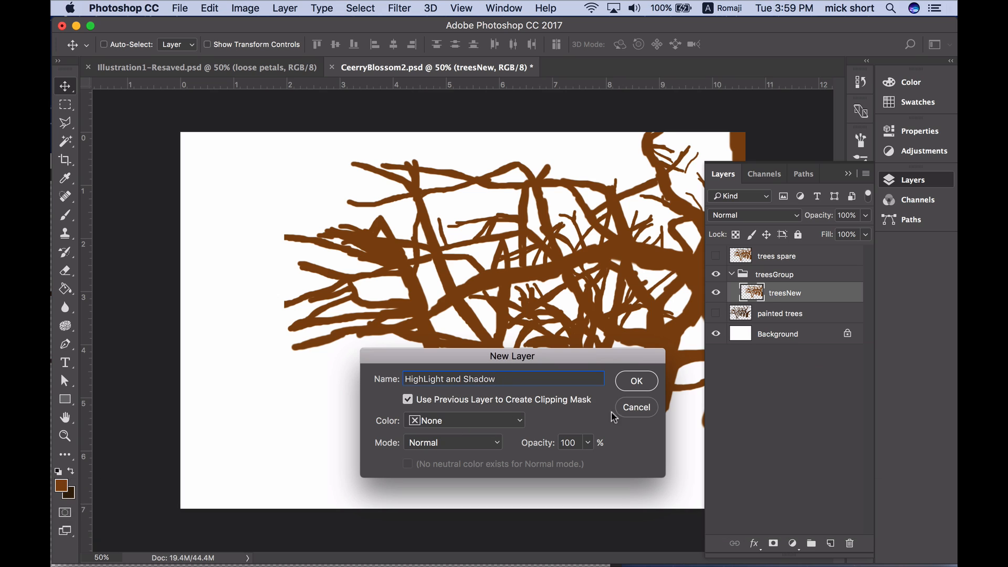
left_click(636, 383)
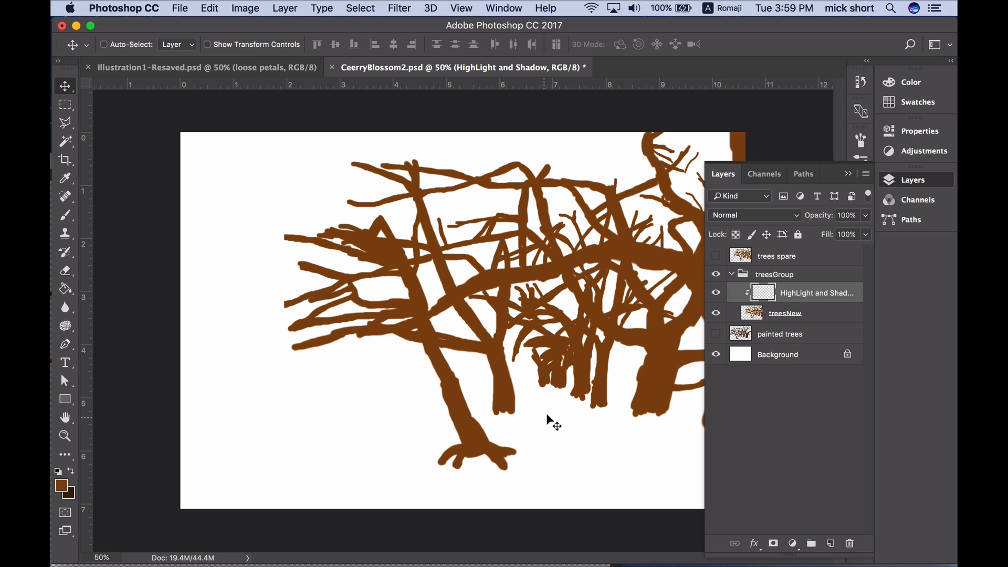
- Set the foreground color to the dark brown 492807
left_click(62, 486)
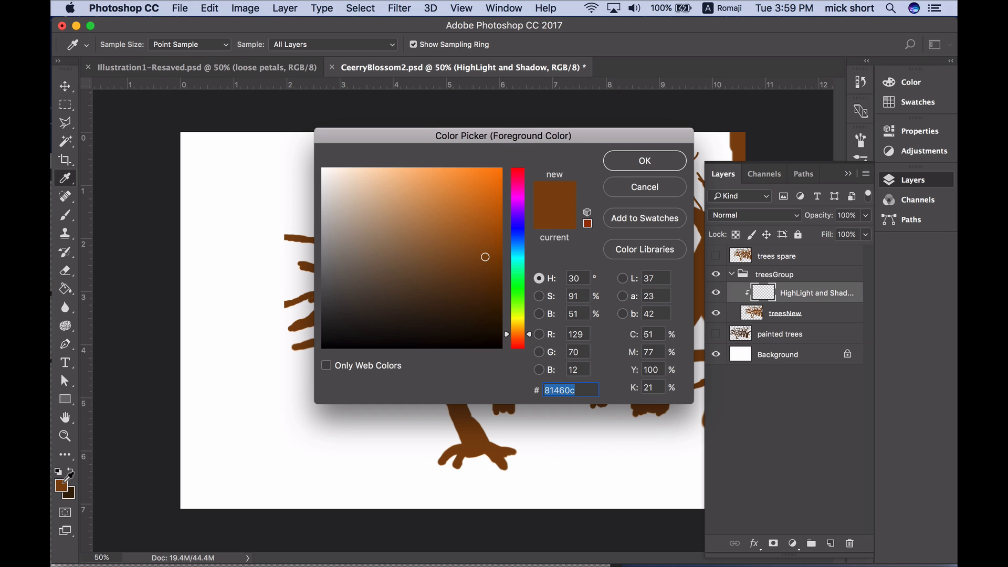
left_click(483, 297)
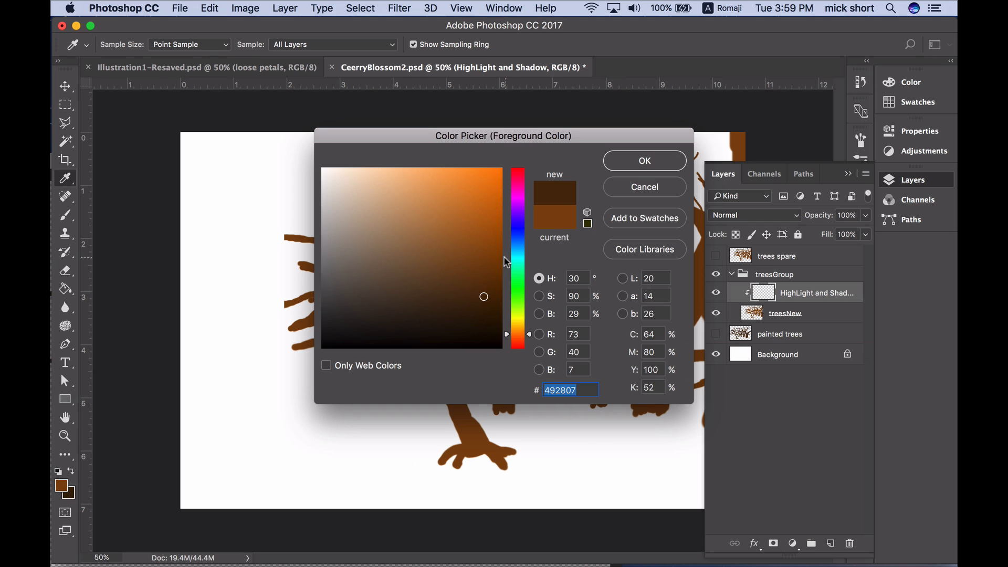
left_click(644, 160)
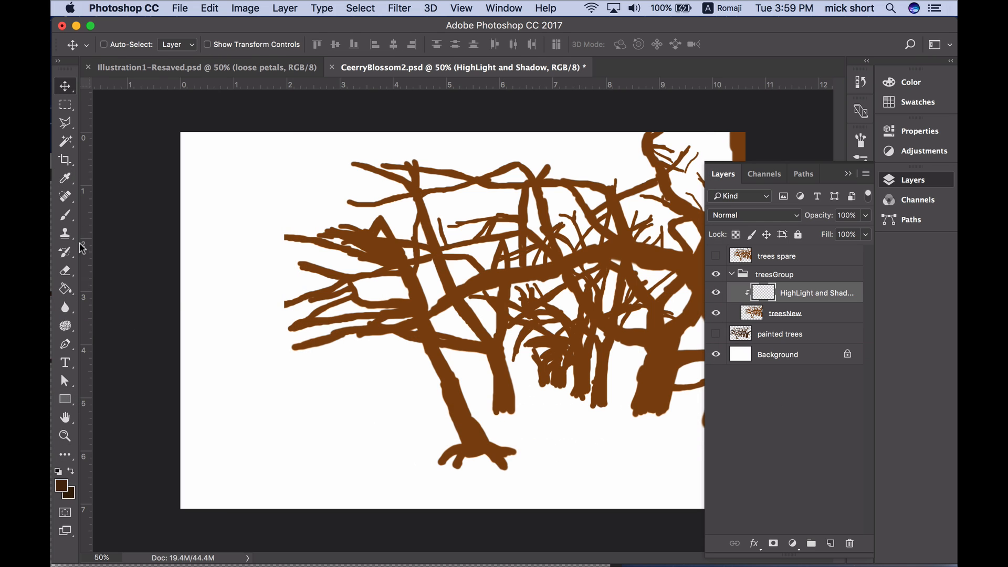
- Switch to the Brush tool, display the brush presets as a large list, and choose Soft Round at 60 px
left_click(65, 215)
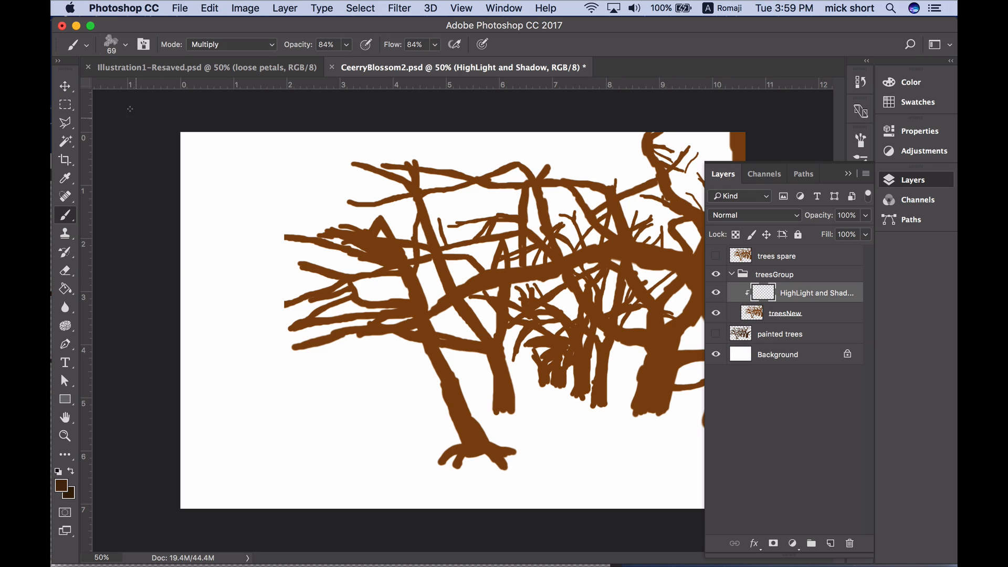
left_click(125, 45)
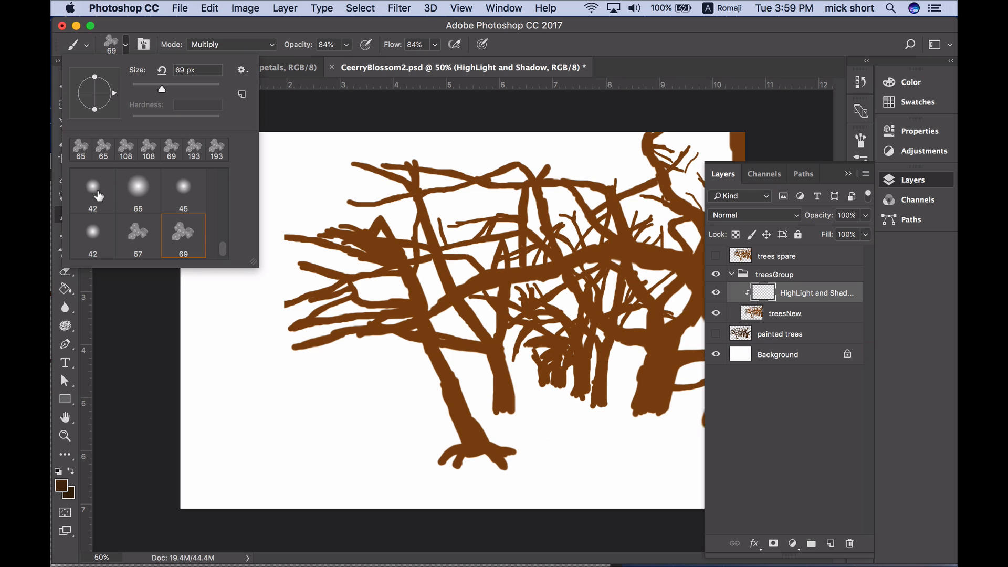
left_click(99, 194)
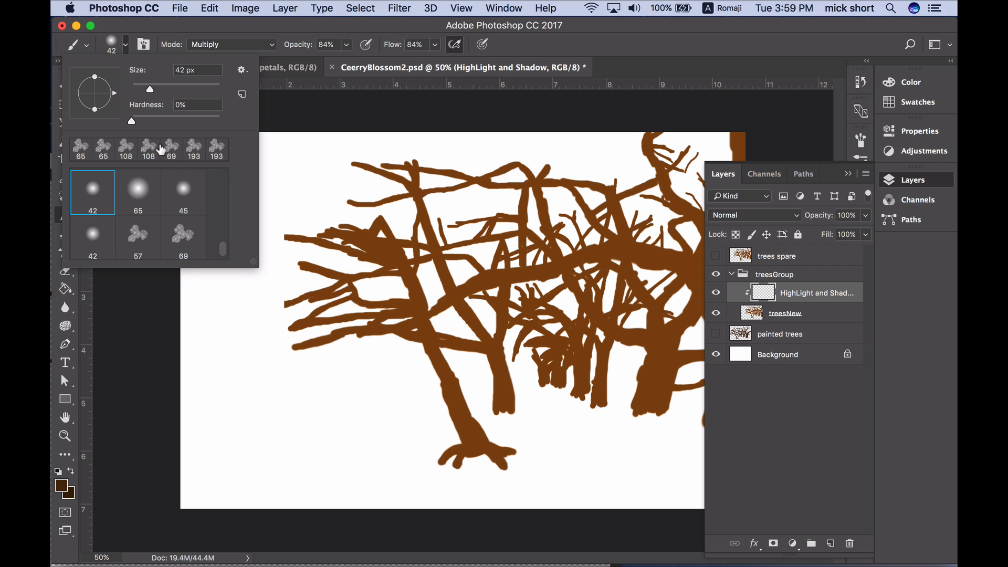
left_click(243, 69)
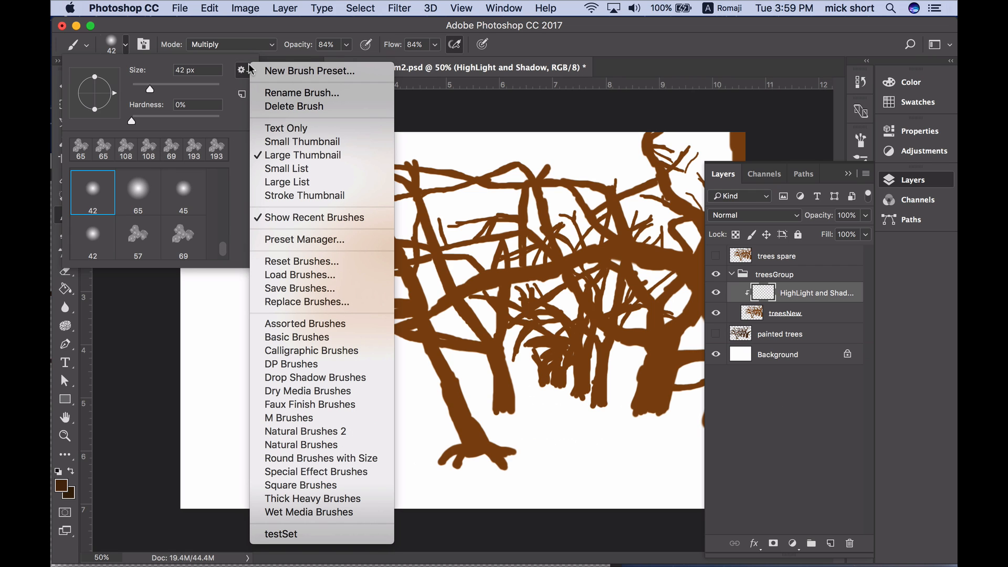
left_click(310, 182)
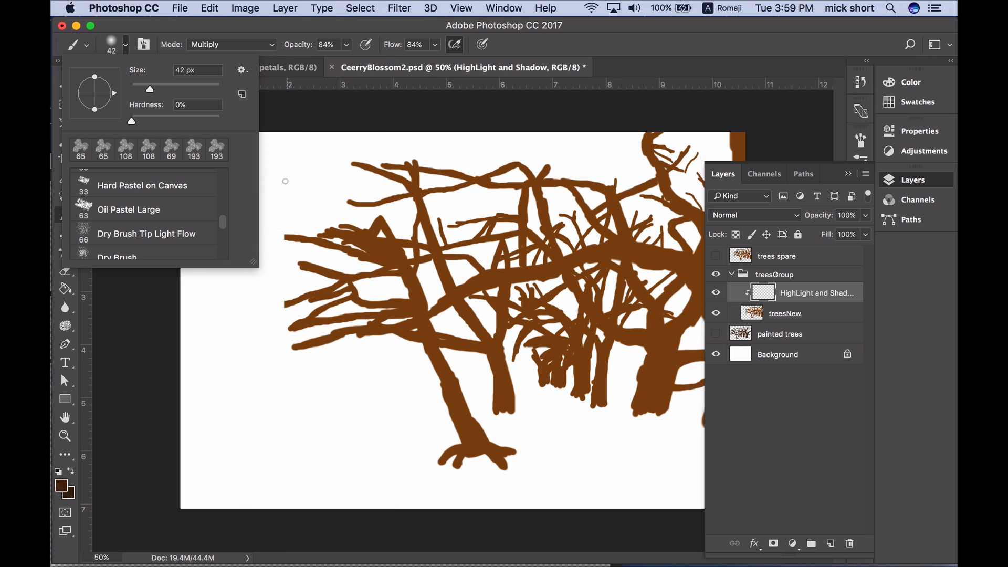
scroll(223, 223, "up", 10)
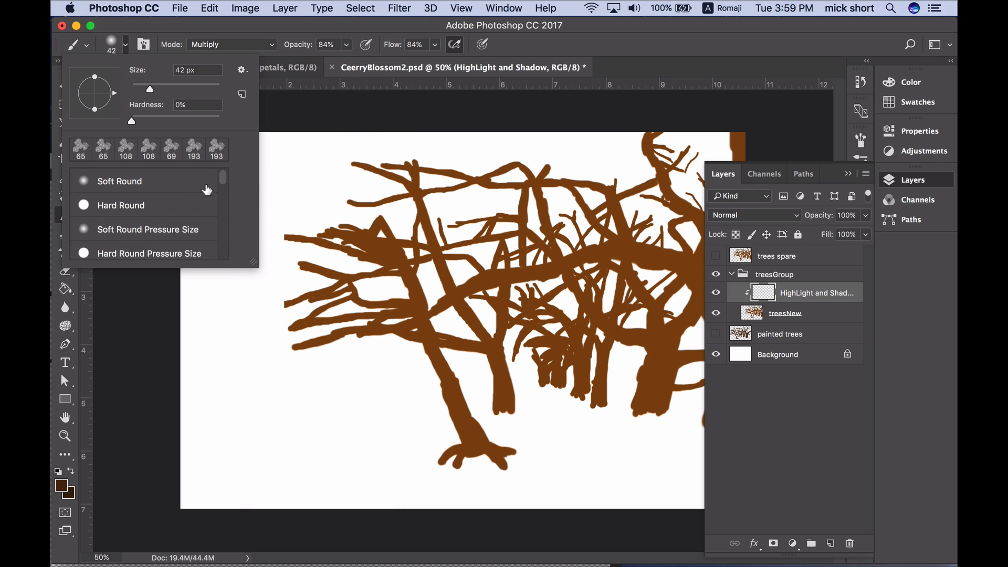
left_click(173, 182)
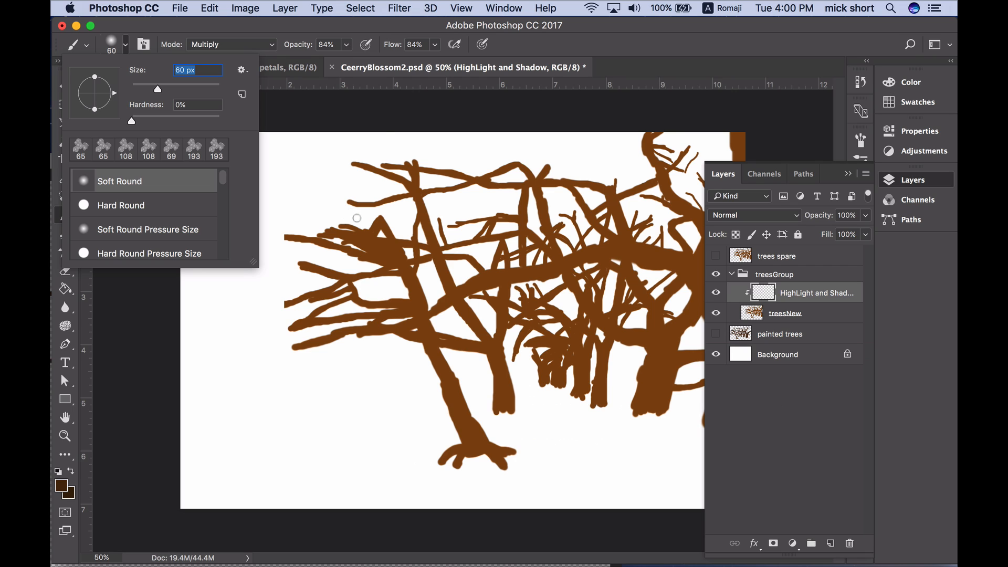
- Set the brush opacity to 79% and flow to 77%, enable airbrush build-up, and collapse the layer list to free the canvas
left_click(348, 50)
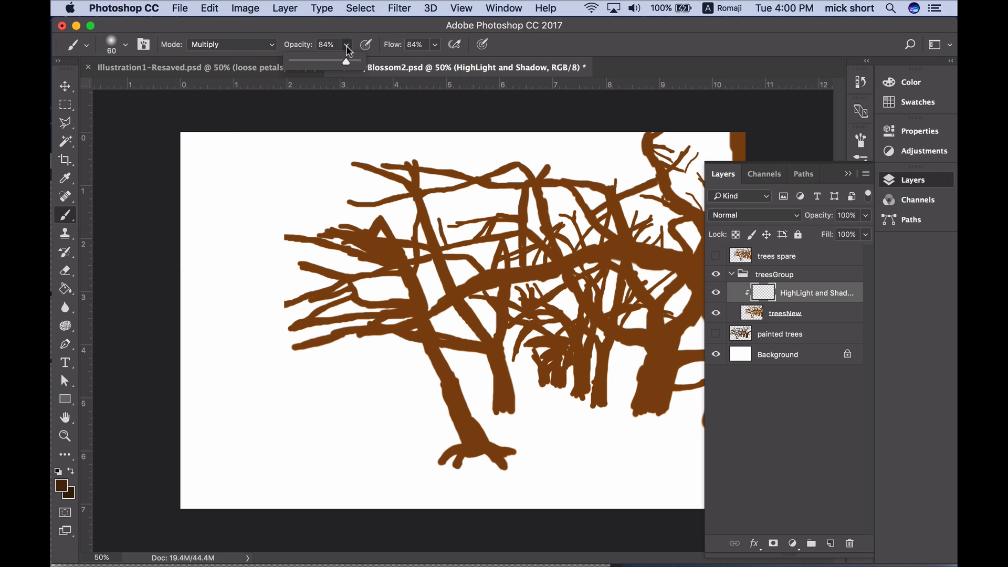
left_click_drag(346, 61, 343, 62)
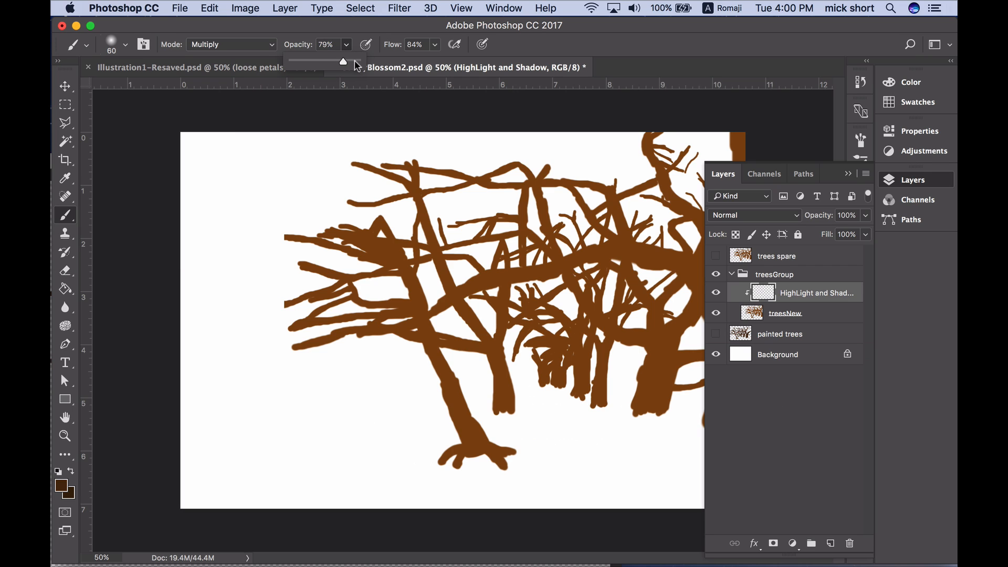
left_click(435, 46)
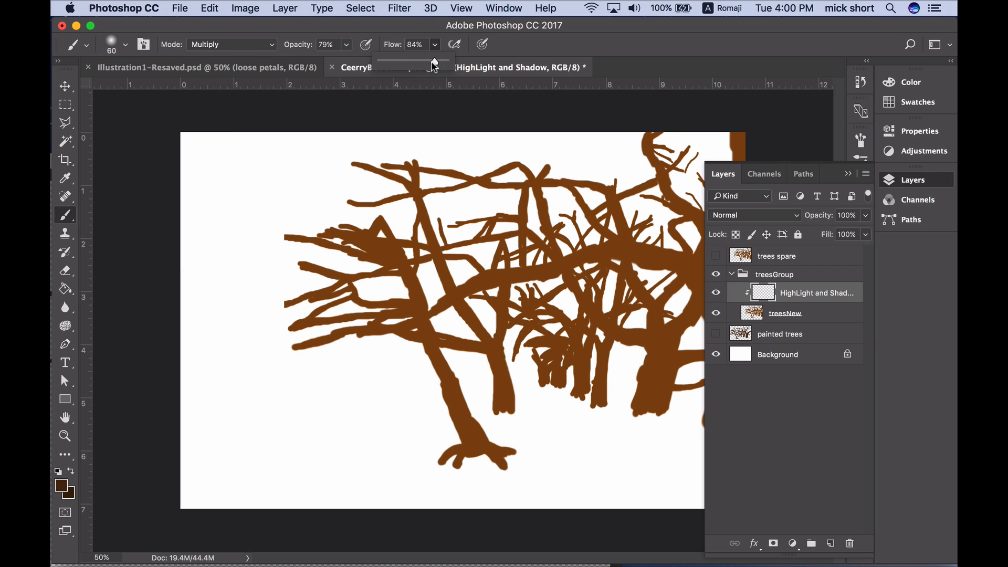
left_click(456, 46)
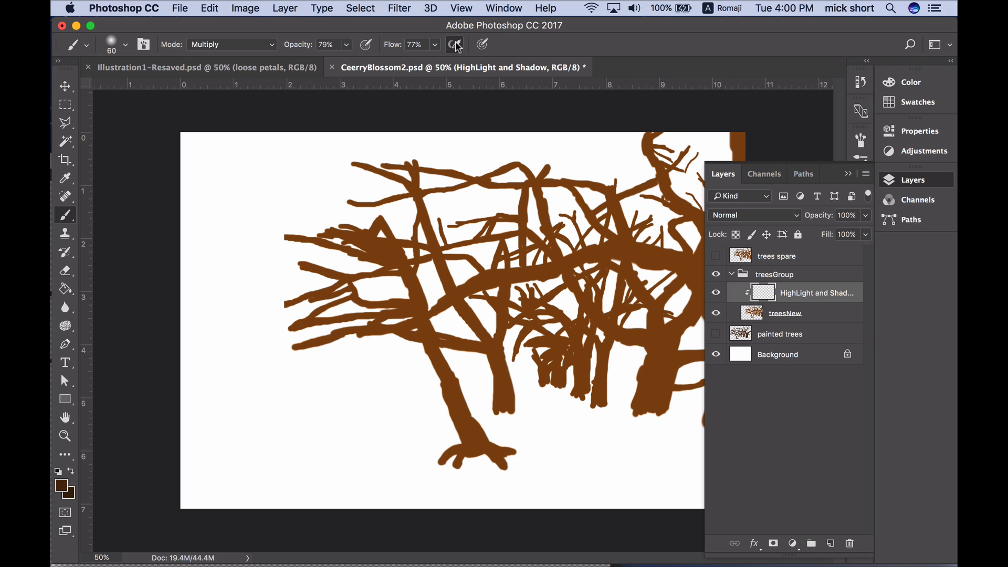
left_click(849, 175)
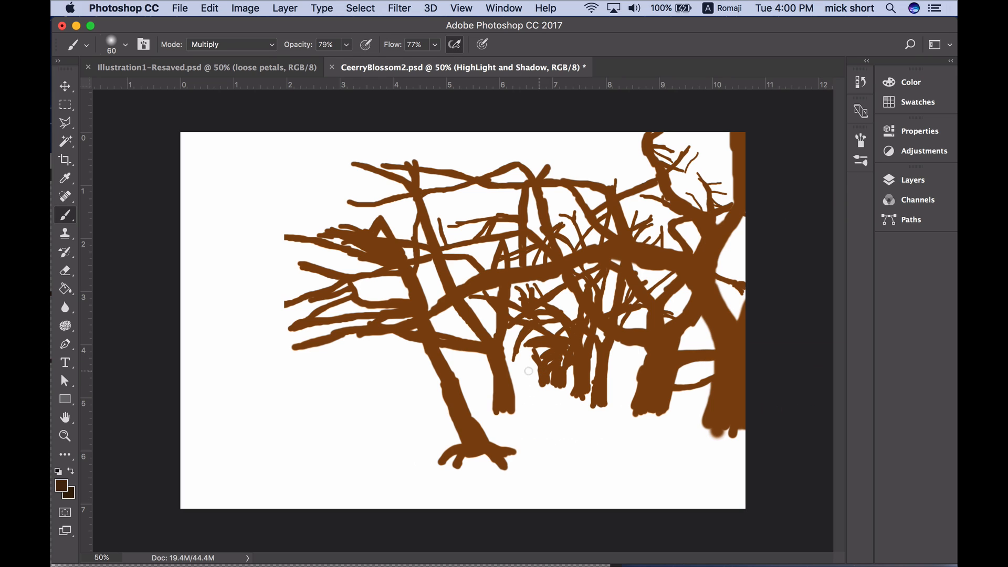
- Adjust the brush size to 80 px and paint dark shadow on the left roots of the leftmost tree
key("bracketright")
key("bracketright")
key("bracketright")
key("bracketright")
key("bracketright")
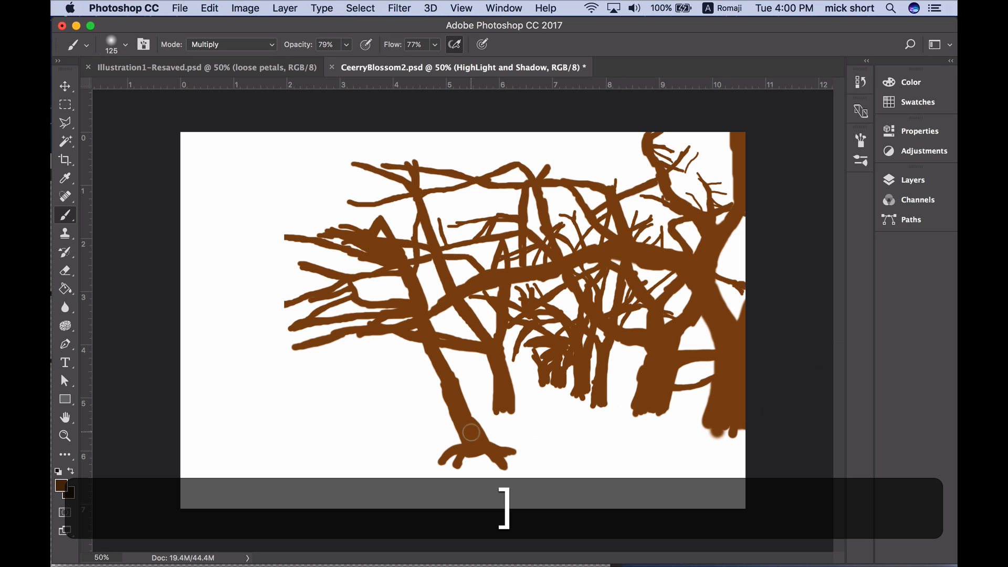
key("bracketright")
key("bracketright")
key("bracketleft")
key("bracketleft")
key("bracketleft")
key("bracketleft")
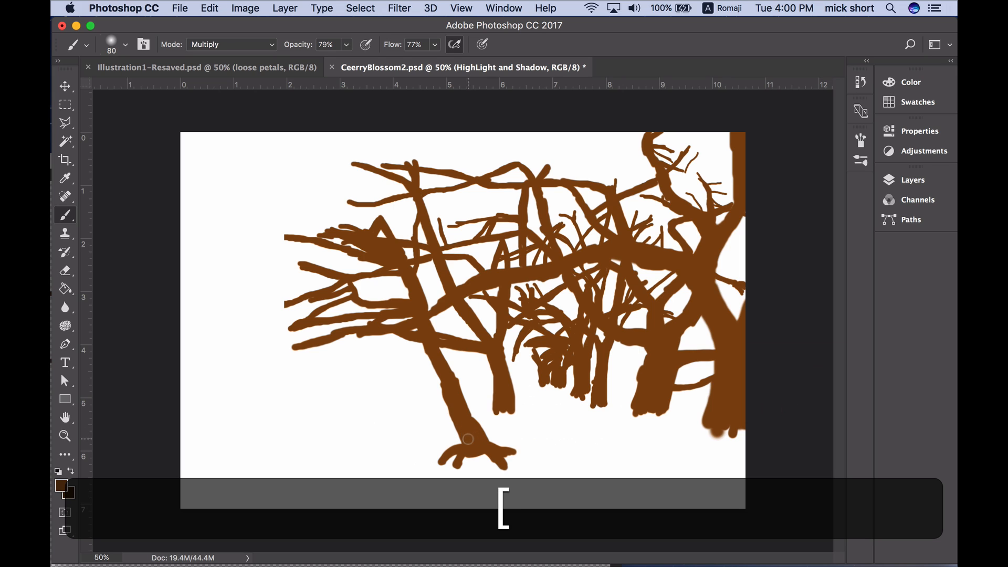
mouse_move(457, 446)
left_mouse_down()
mouse_move(442, 460)
mouse_move(455, 468)
left_mouse_up()
- Enlarge the brush to 150 px and lower its flow to 52% and opacity to 50%
key("bracketright")
key("bracketright")
key("bracketright")
key("bracketright")
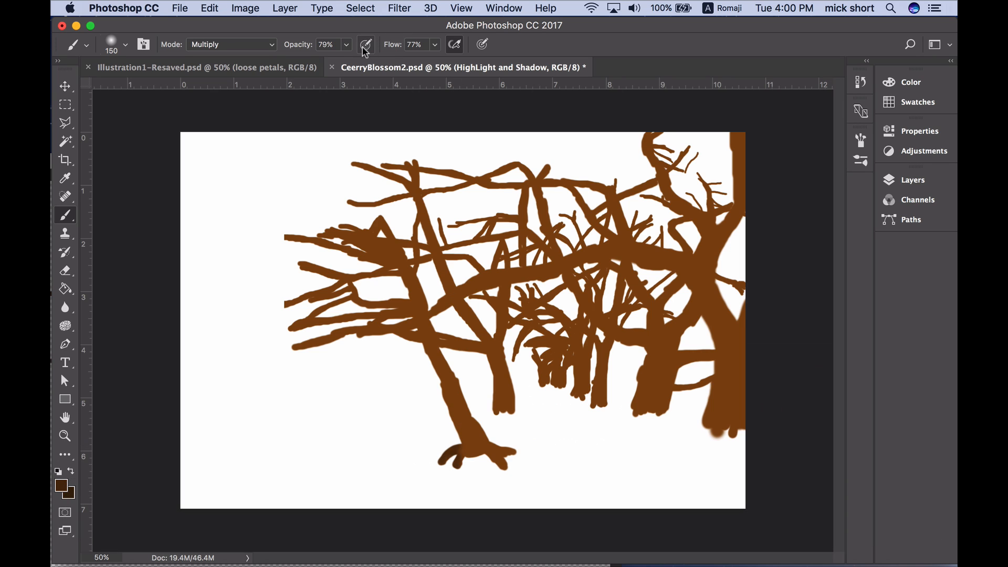
left_click(434, 44)
left_click_drag(436, 61, 417, 61)
left_click(346, 44)
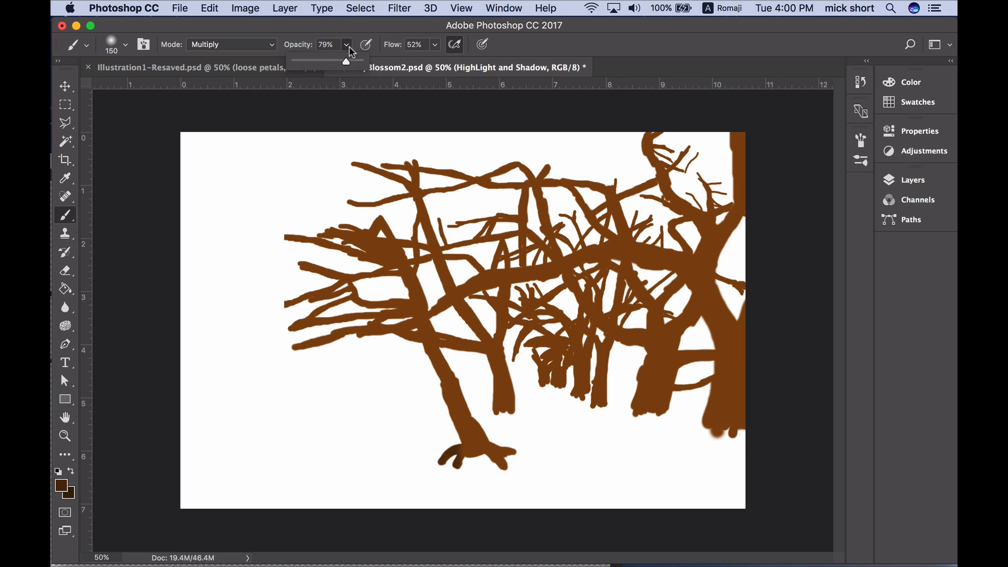
left_click(326, 61)
left_click(569, 47)
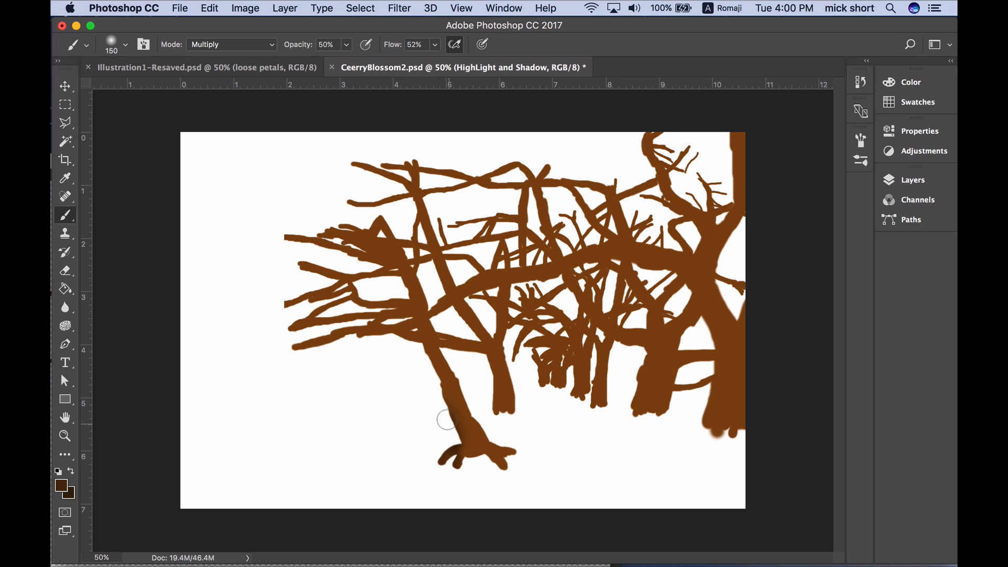
- Shade the left side of the leftmost tree's trunk, and its lowest left branch with the brush reduced to 100 px
mouse_move(446, 420)
left_mouse_down()
mouse_move(413, 307)
mouse_move(347, 299)
mouse_move(413, 301)
mouse_move(407, 279)
mouse_move(410, 295)
mouse_move(398, 273)
mouse_move(409, 344)
left_mouse_up()
key("bracketleft")
key("bracketleft")
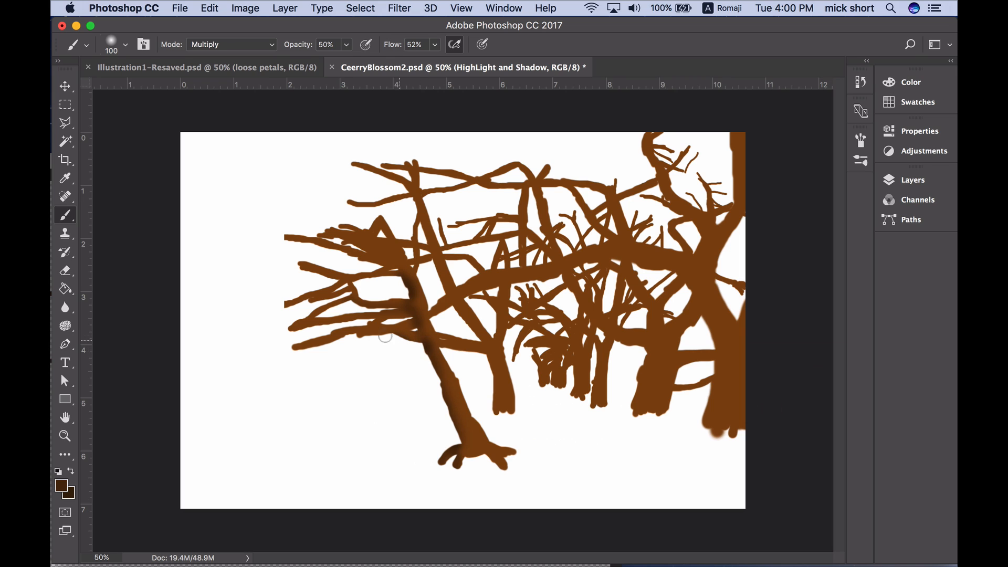
left_click_drag(347, 332, 299, 348)
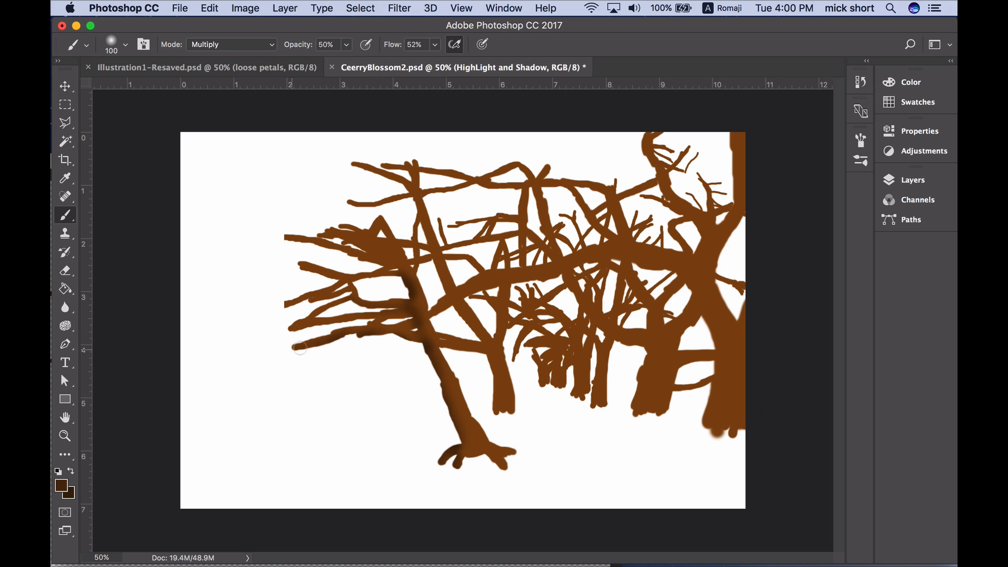
- Paint shadows along the second tree's slanted trunk and base, and on the peaked upper end of the leftmost trunk
left_click(65, 436)
left_click_drag(258, 155, 656, 412)
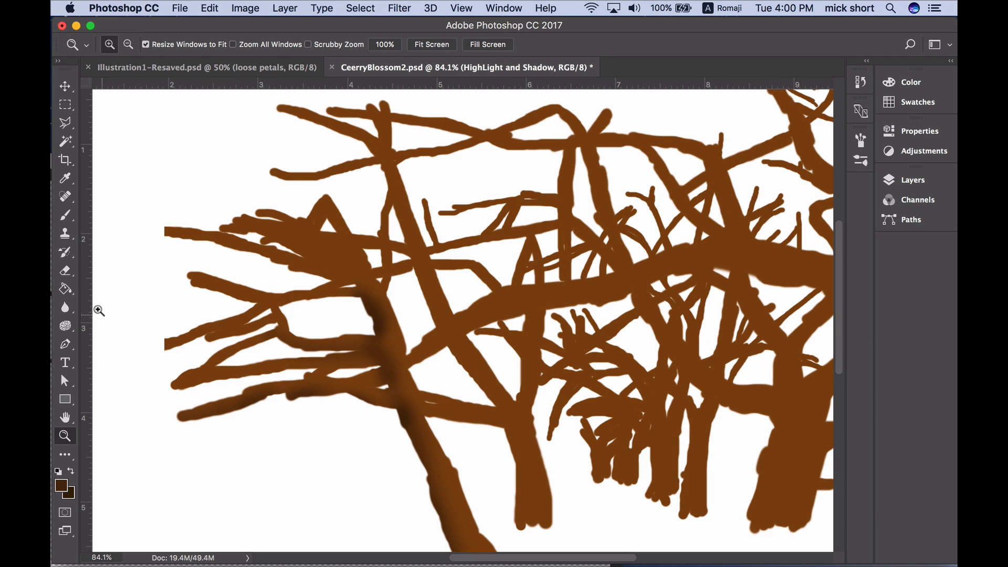
left_click(71, 218)
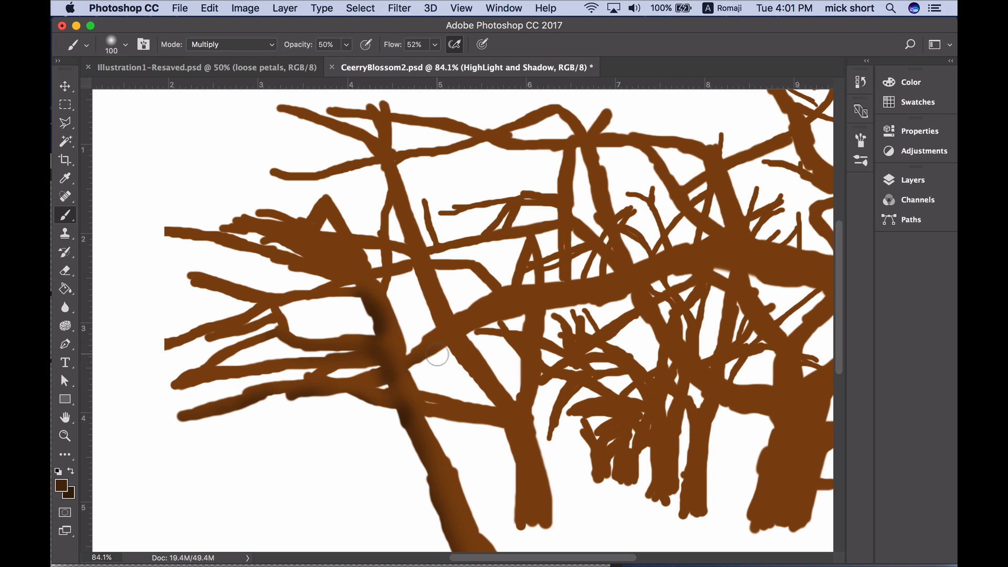
mouse_move(449, 338)
left_mouse_down()
mouse_move(479, 394)
mouse_move(454, 364)
mouse_move(488, 394)
mouse_move(430, 313)
left_mouse_up()
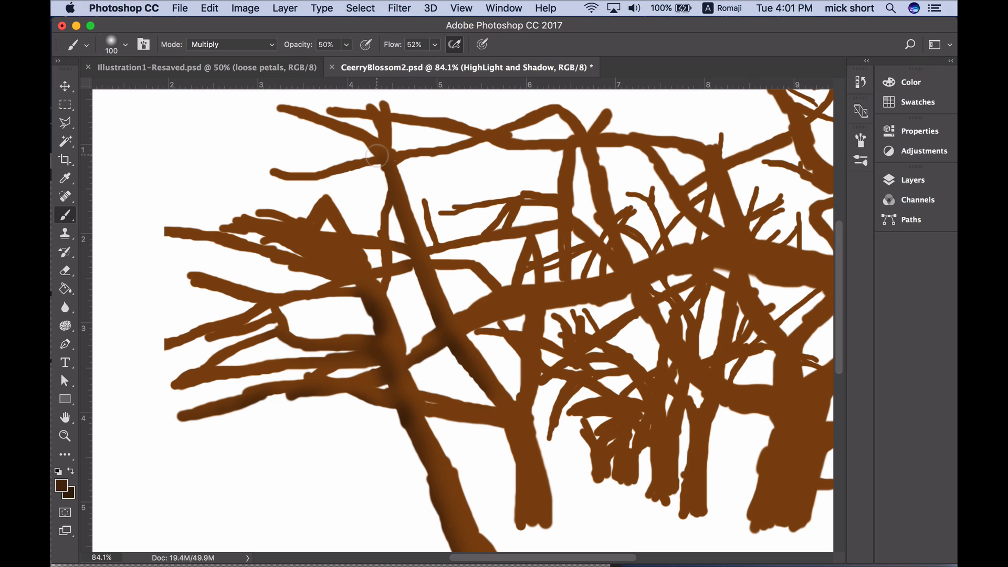
mouse_move(313, 225)
left_mouse_down()
mouse_move(327, 225)
mouse_move(378, 311)
left_mouse_up()
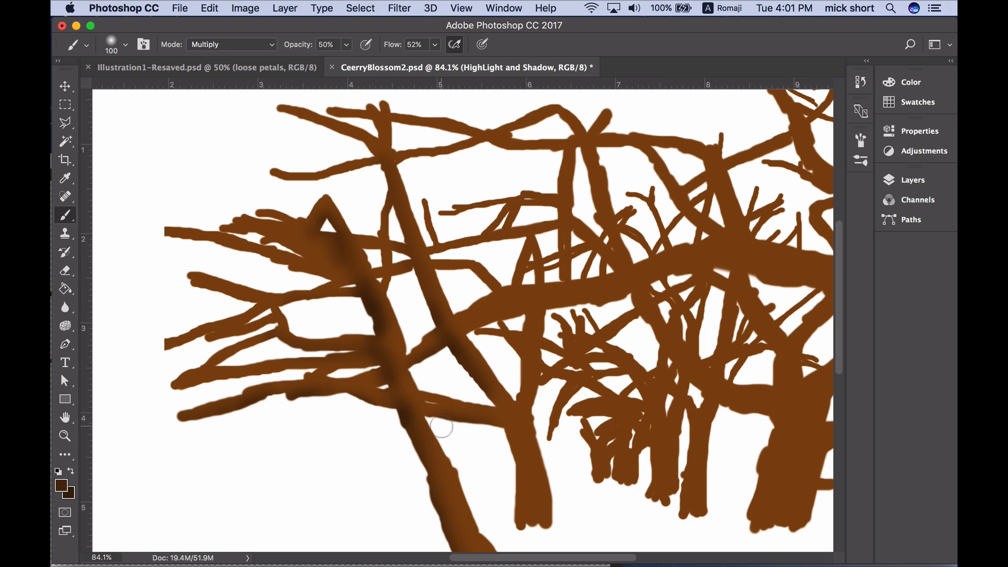
mouse_move(505, 436)
left_mouse_down()
mouse_move(516, 492)
mouse_move(519, 434)
mouse_move(520, 515)
mouse_move(520, 494)
left_mouse_up()
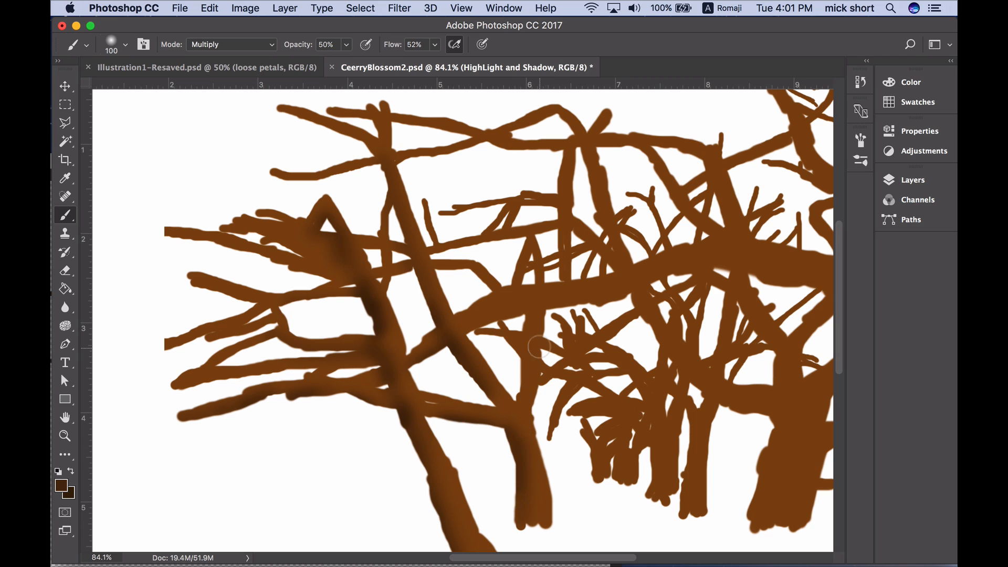
- Shade the thin upright trunk and the underside of the long horizontal branch, and the thin arched branch above it with a 50 px brush
mouse_move(527, 342)
left_mouse_down()
mouse_move(520, 379)
mouse_move(521, 369)
left_mouse_up()
mouse_move(517, 318)
left_mouse_down()
mouse_move(468, 331)
mouse_move(645, 291)
mouse_move(629, 296)
mouse_move(727, 260)
mouse_move(702, 266)
mouse_move(790, 269)
mouse_move(766, 270)
left_mouse_up()
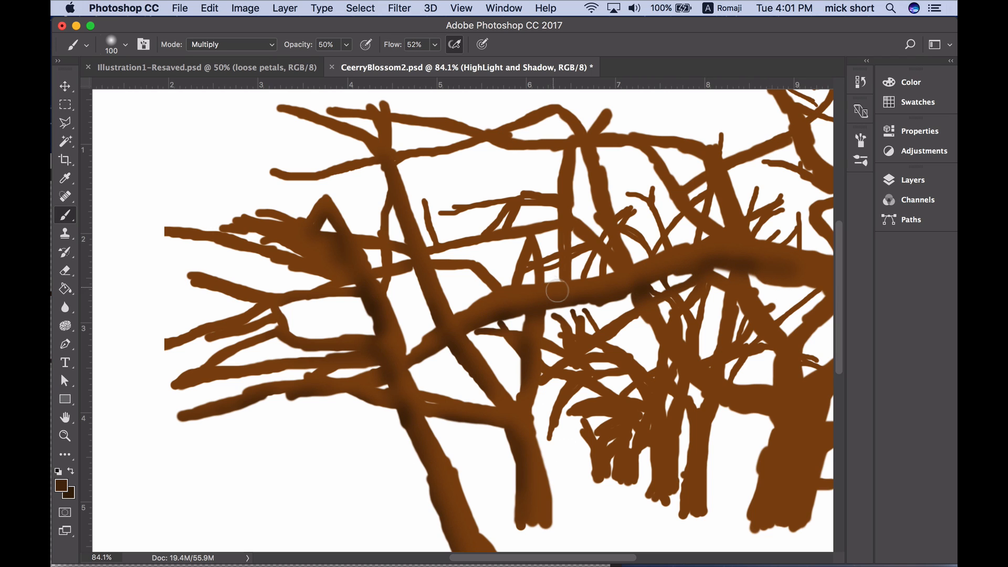
key("bracketleft")
left_click_drag(527, 236, 555, 232)
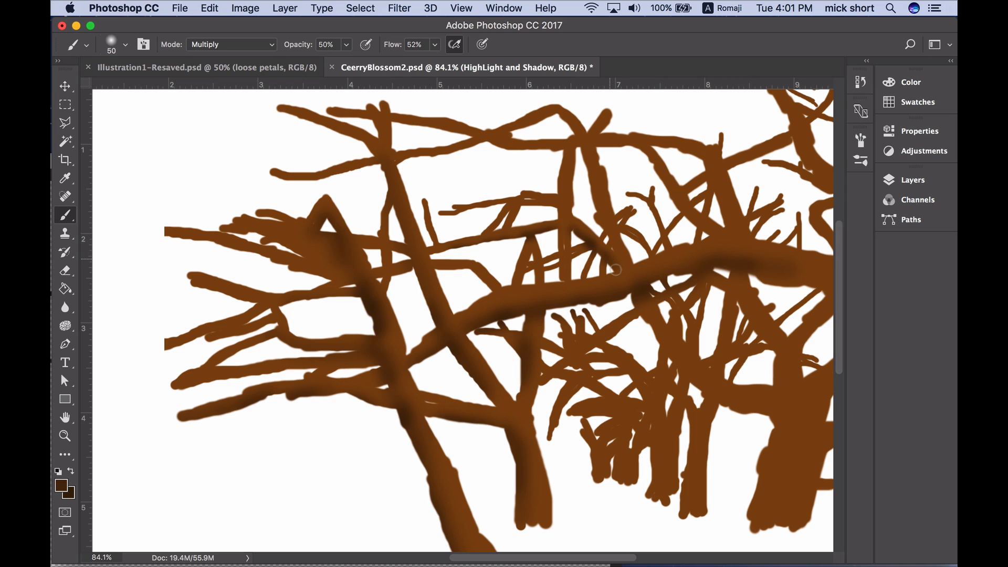
- Set the brush to 70 px and shade the curved branch, the left edge of the large trunk it joins, and the forking branches above
key("bracketleft")
key("bracketright")
key("bracketright")
key("bracketright")
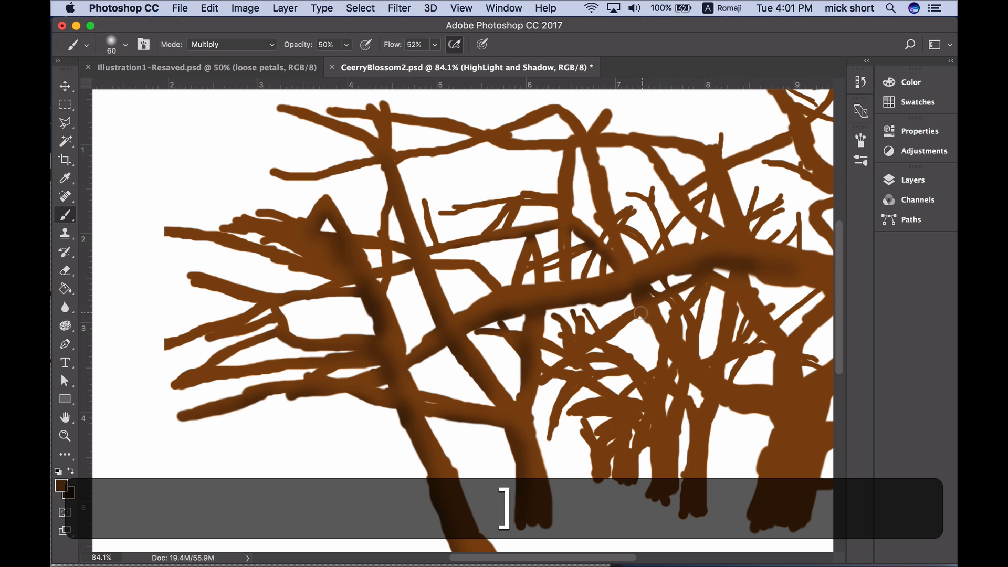
mouse_move(646, 316)
left_mouse_down()
mouse_move(686, 378)
mouse_move(676, 365)
mouse_move(735, 411)
mouse_move(713, 401)
mouse_move(780, 419)
mouse_move(740, 543)
left_mouse_up()
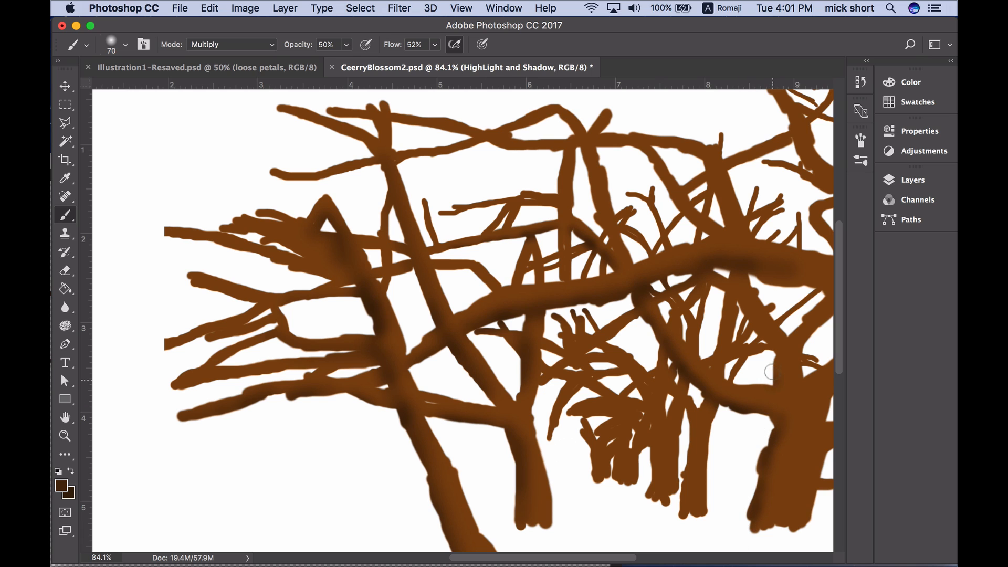
left_click_drag(771, 379, 781, 339)
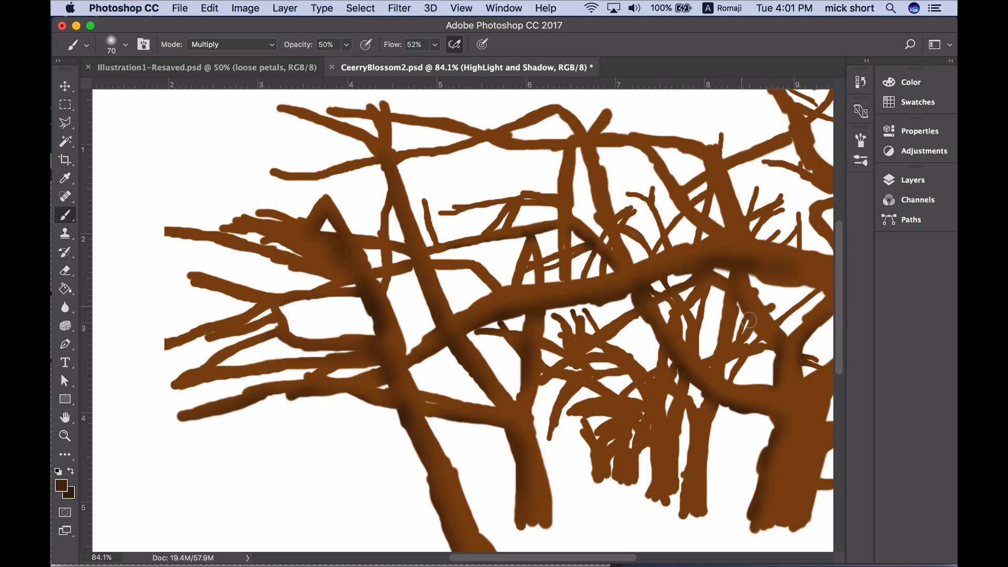
left_click_drag(730, 275, 764, 334)
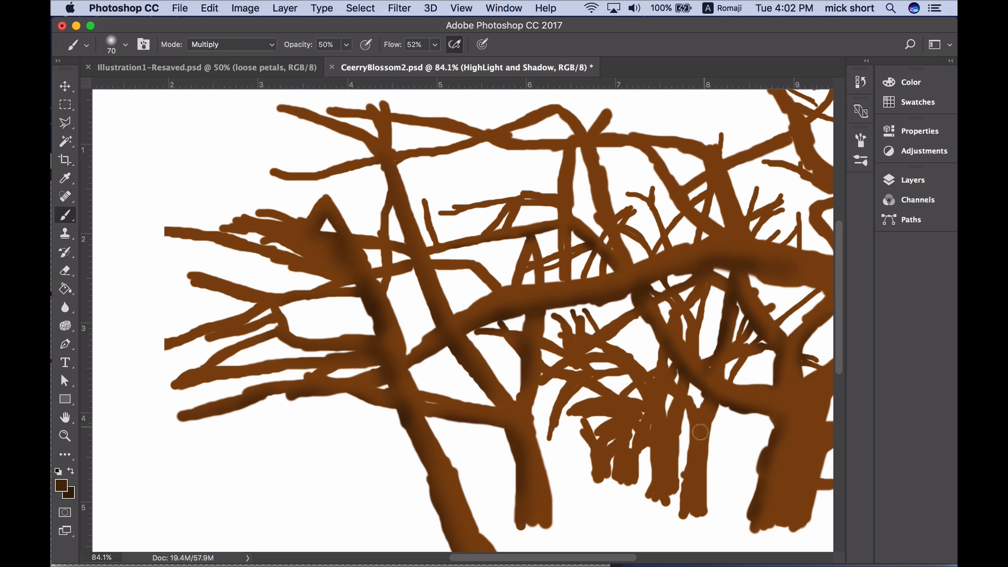
- Shade the left sides of the small background trunks and the two slanted branches rising above the long horizontal branch
left_click_drag(694, 430, 681, 497)
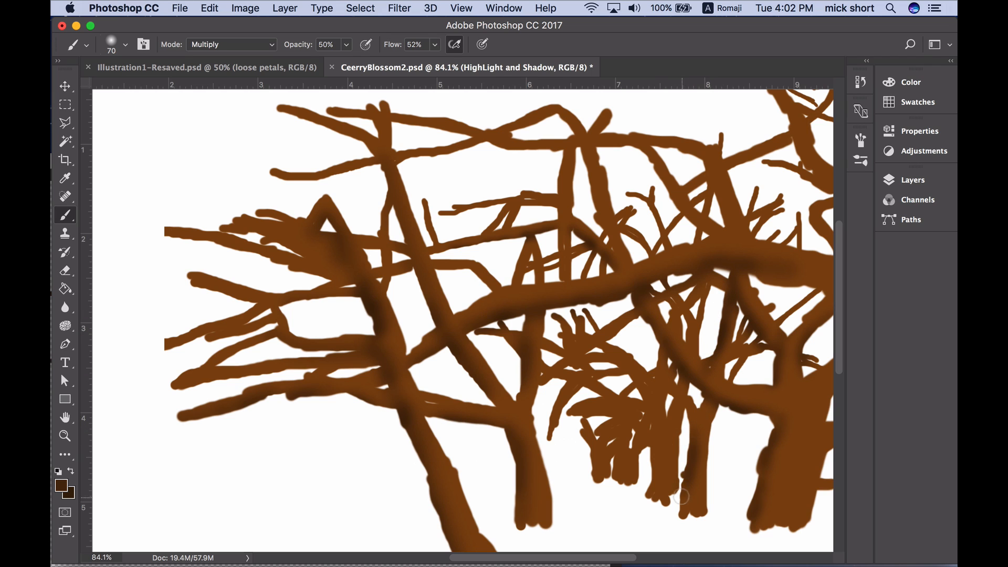
left_click_drag(646, 425, 648, 492)
mouse_move(654, 439)
left_mouse_down()
mouse_move(626, 371)
mouse_move(638, 385)
mouse_move(610, 365)
left_mouse_up()
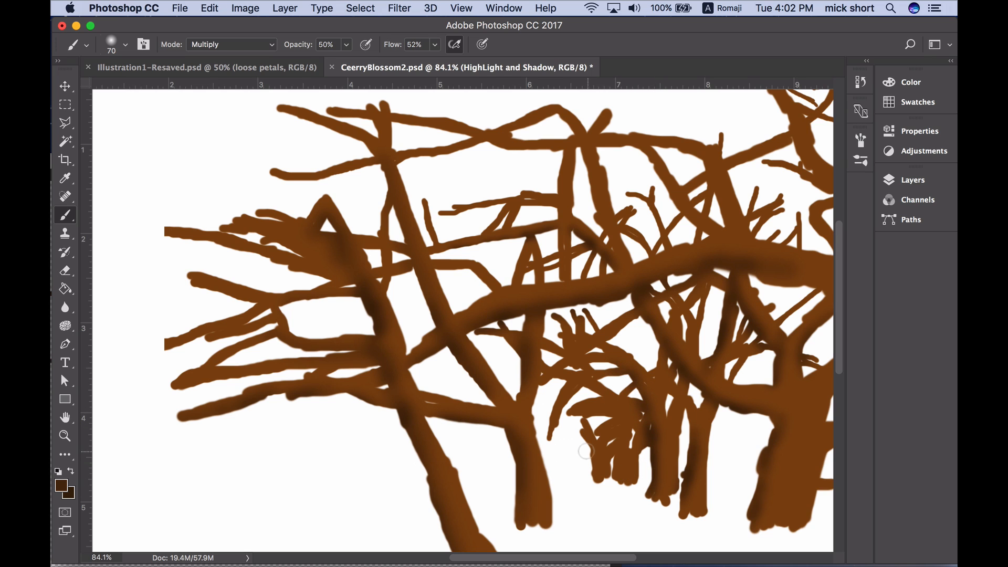
mouse_move(615, 453)
left_mouse_down()
mouse_move(612, 478)
mouse_move(597, 460)
left_mouse_up()
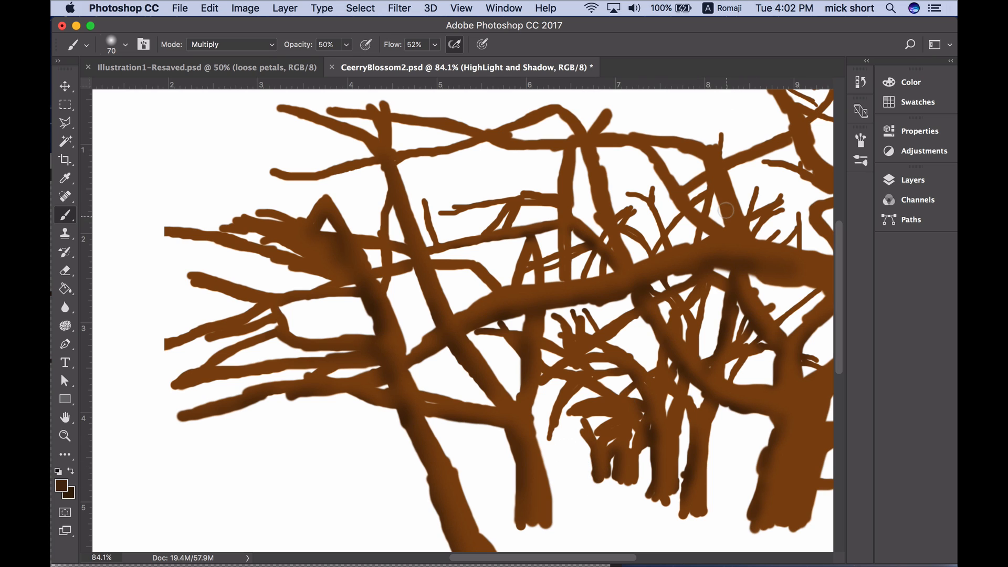
mouse_move(726, 224)
left_mouse_down()
mouse_move(728, 190)
mouse_move(699, 167)
mouse_move(713, 172)
mouse_move(727, 231)
mouse_move(717, 214)
left_mouse_up()
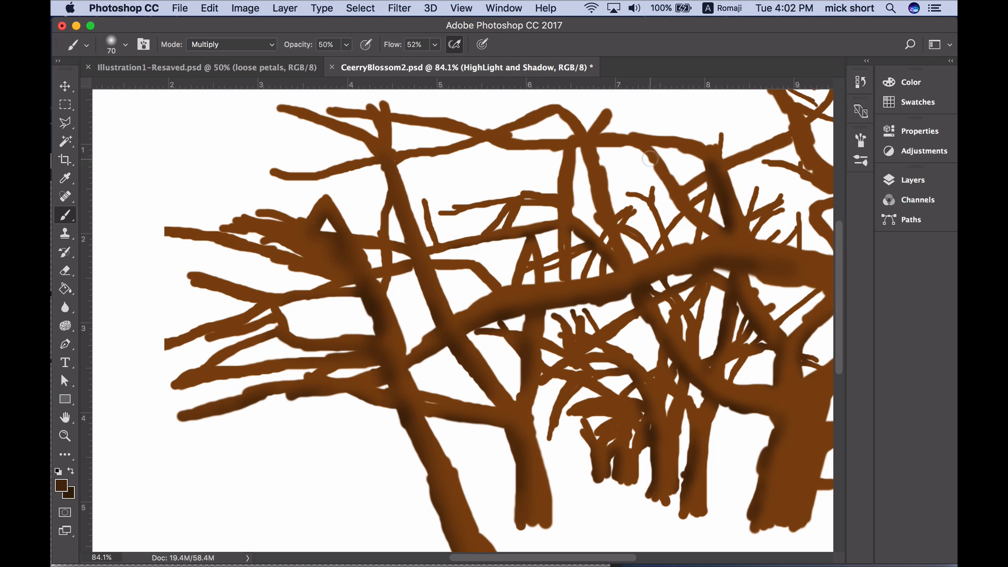
mouse_move(649, 168)
left_mouse_down()
mouse_move(695, 225)
mouse_move(736, 193)
left_mouse_up()
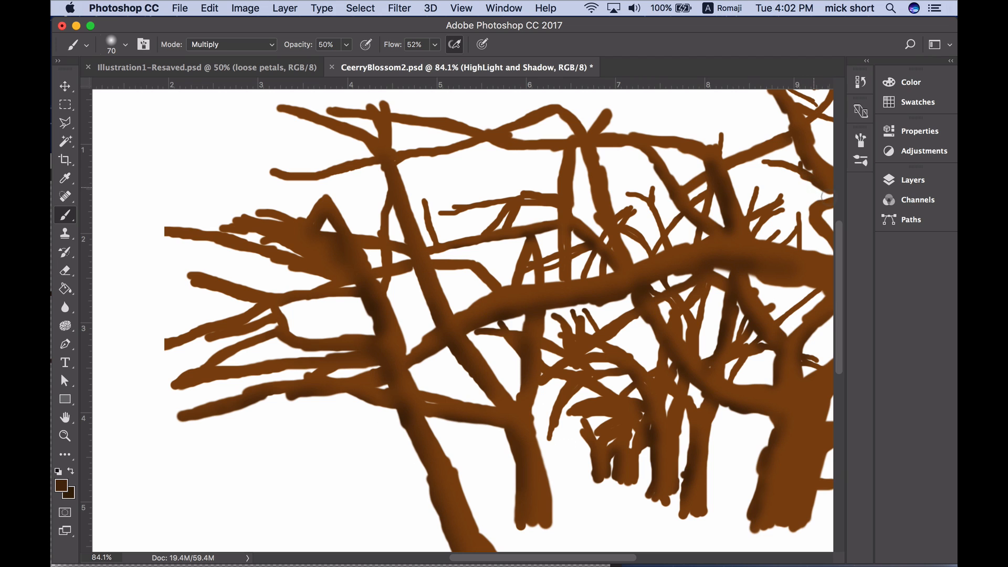
- Paint dark shadows under the long branch where it meets the rightmost trunk, down that trunk's left edge and around the nearby fork
key("space")
left_click_drag(699, 251, 466, 219)
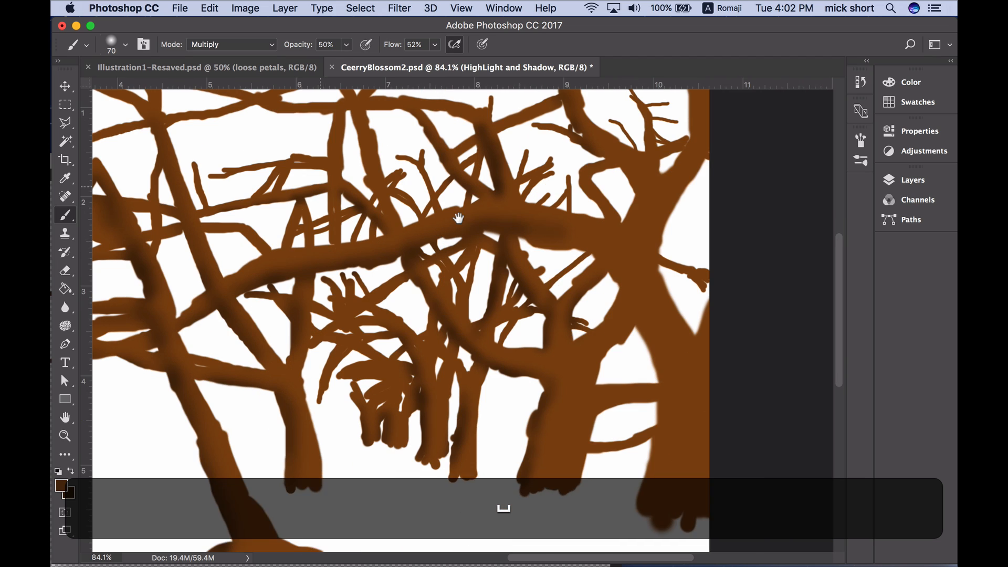
mouse_move(546, 244)
left_mouse_down()
mouse_move(523, 242)
mouse_move(602, 265)
mouse_move(636, 321)
mouse_move(659, 402)
mouse_move(659, 387)
mouse_move(637, 516)
left_mouse_up()
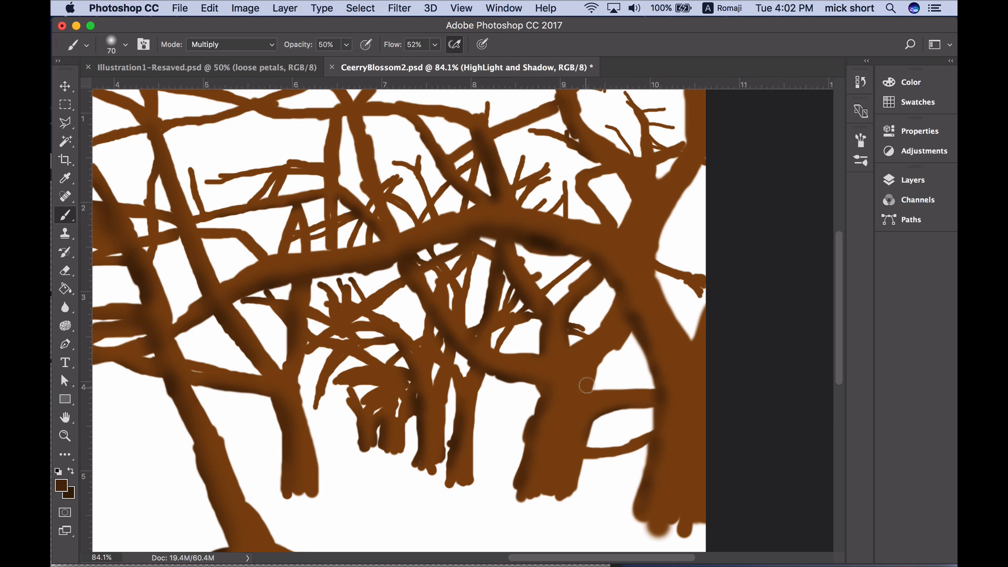
left_click_drag(625, 330, 631, 301)
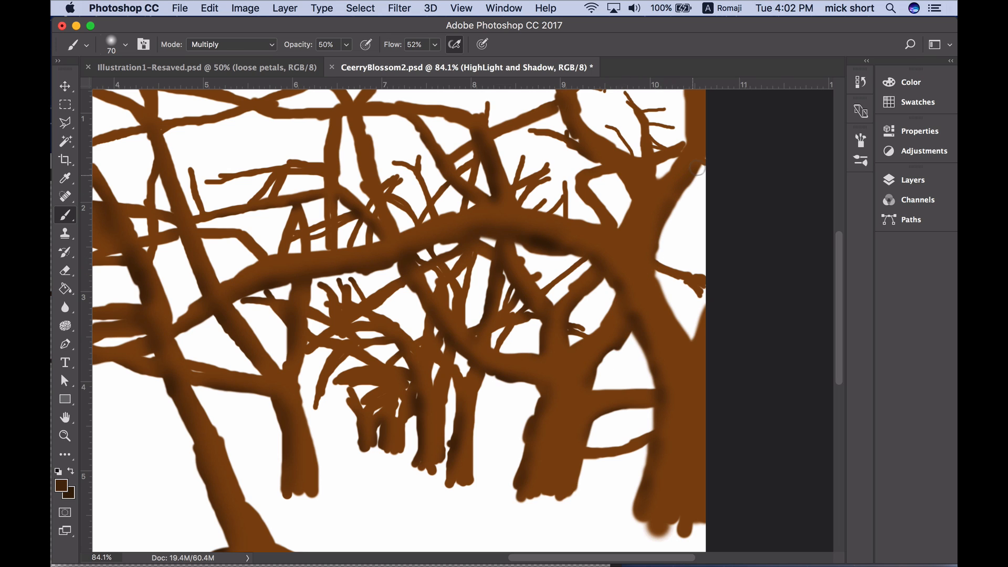
left_click_drag(636, 246, 626, 260)
- Set the foreground color to light orange fea54e for the highlights
double_click(68, 419)
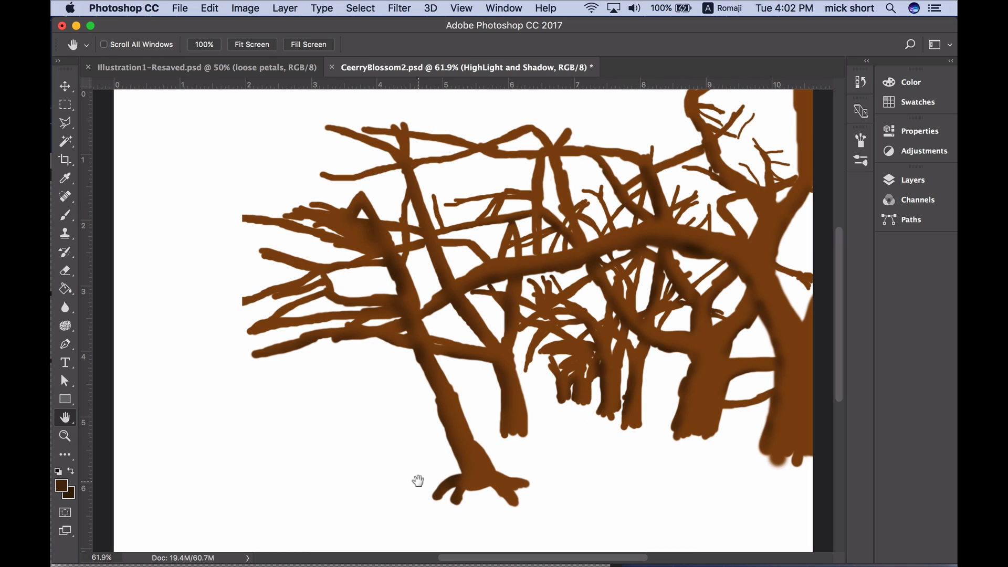
left_click(67, 489)
left_click(477, 171)
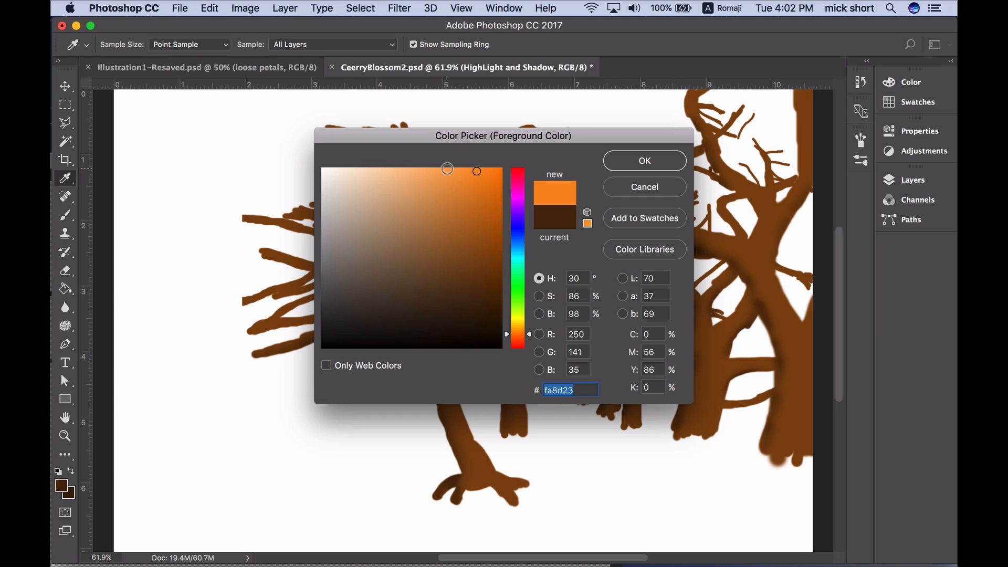
left_click(645, 161)
key("h")
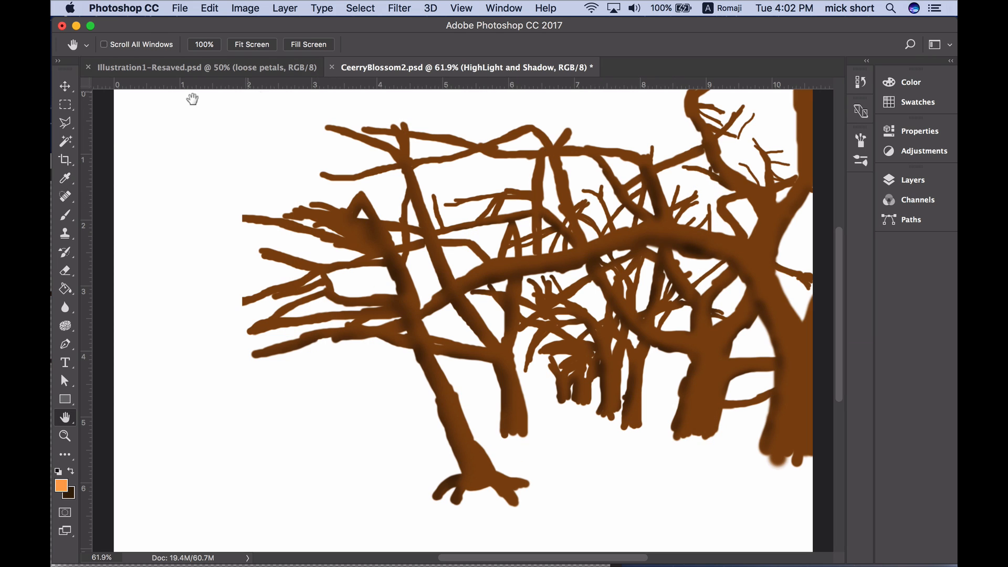
- Set the brush opacity to 17% and the flow to 24%
left_click(64, 216)
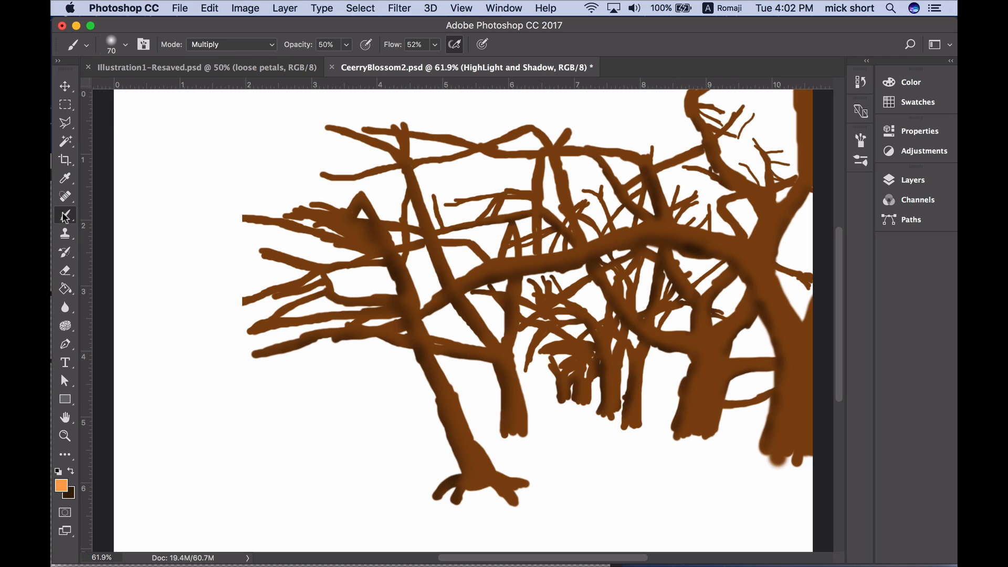
left_click(347, 46)
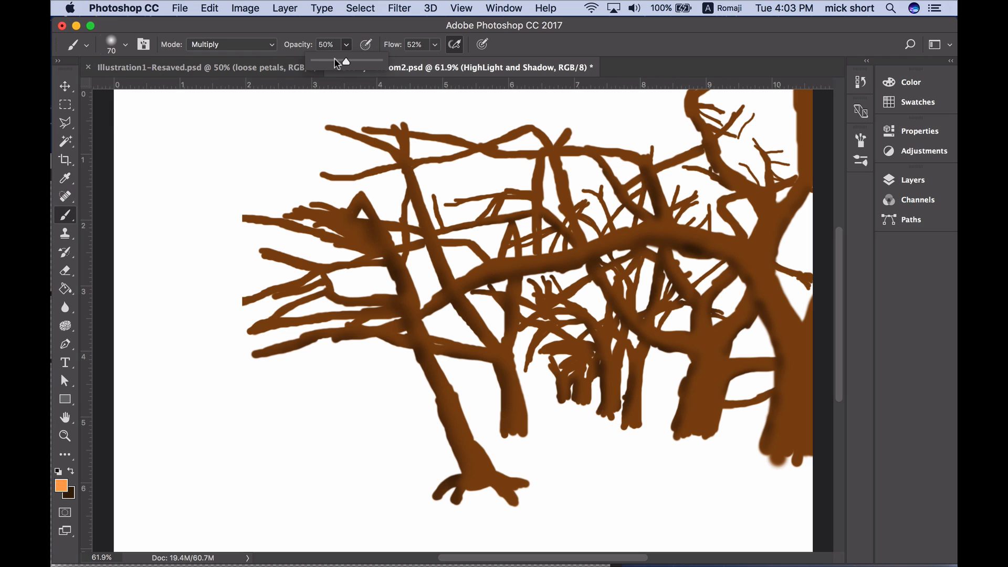
left_click(326, 64)
left_click(434, 46)
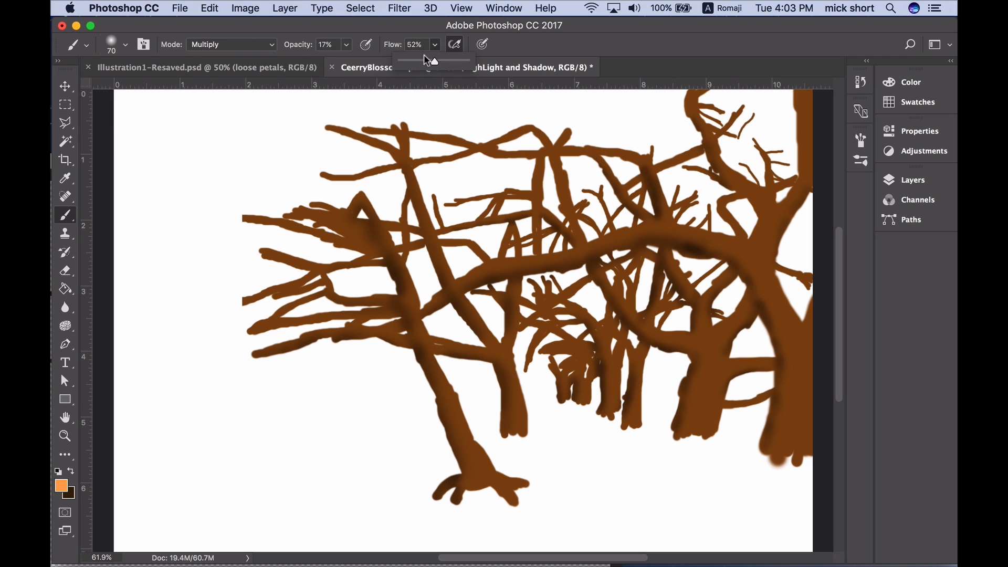
left_click(417, 67)
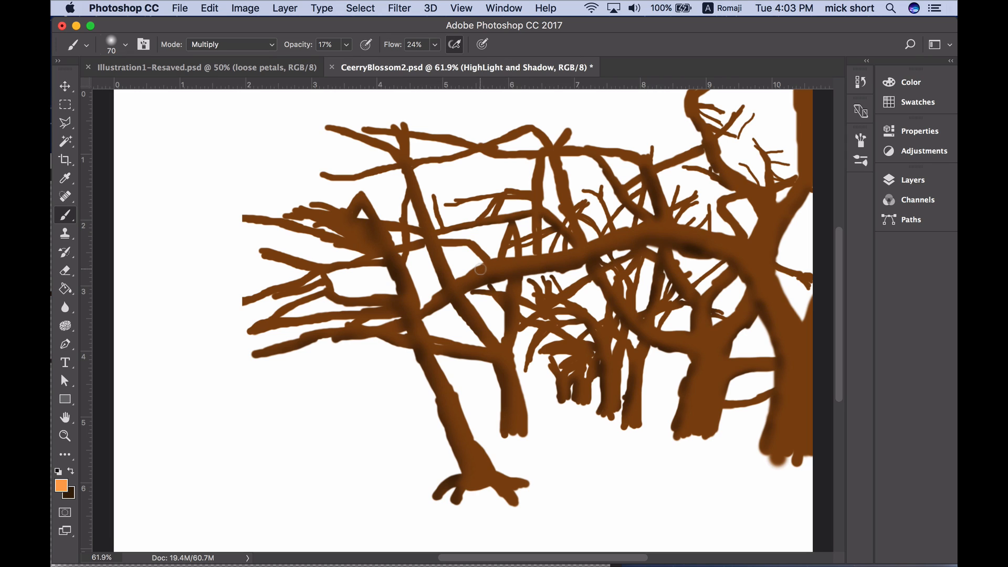
- Enlarge the brush to 100 px and paint highlights along the upper side of the long horizontal branch and the rightmost tree
key("bracketright")
key("bracketright")
key("bracketright")
mouse_move(486, 263)
left_mouse_down()
mouse_move(563, 254)
mouse_move(641, 227)
mouse_move(689, 228)
mouse_move(689, 220)
left_mouse_up()
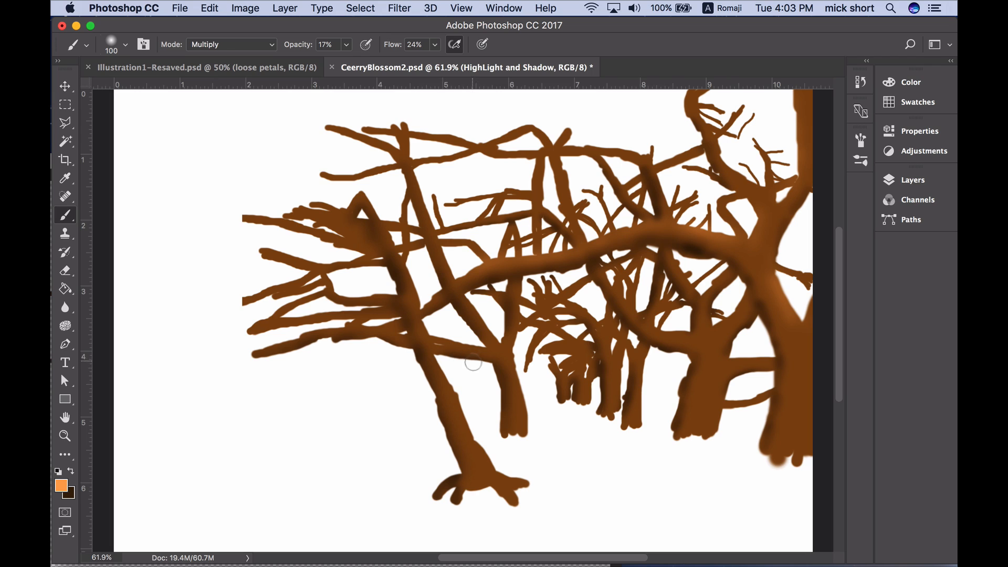
- Paint soft orange highlights on the short upright trunk, the slanted trunk and its flared base
left_click_drag(508, 358, 521, 434)
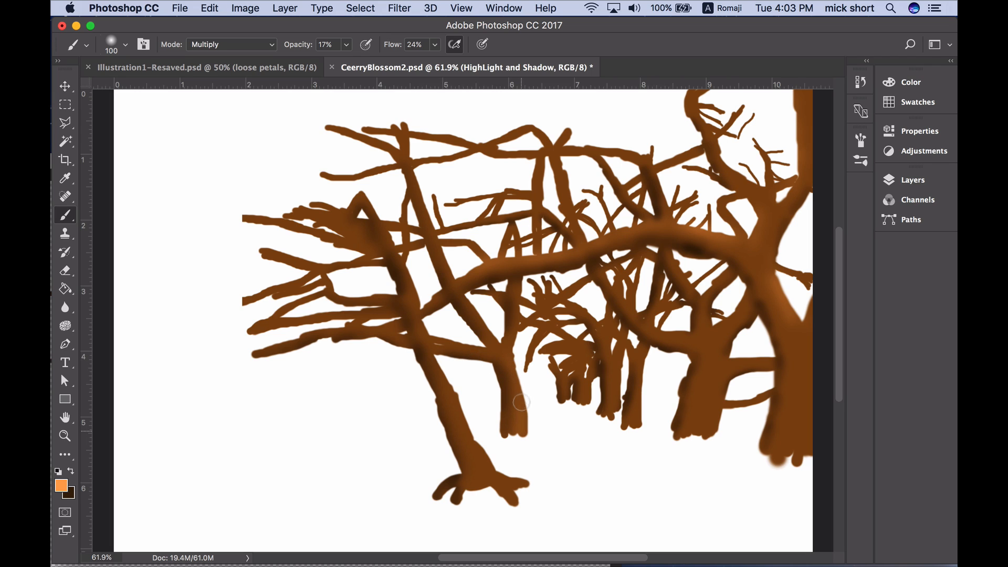
mouse_move(508, 361)
left_mouse_down()
mouse_move(531, 432)
mouse_move(521, 416)
left_mouse_up()
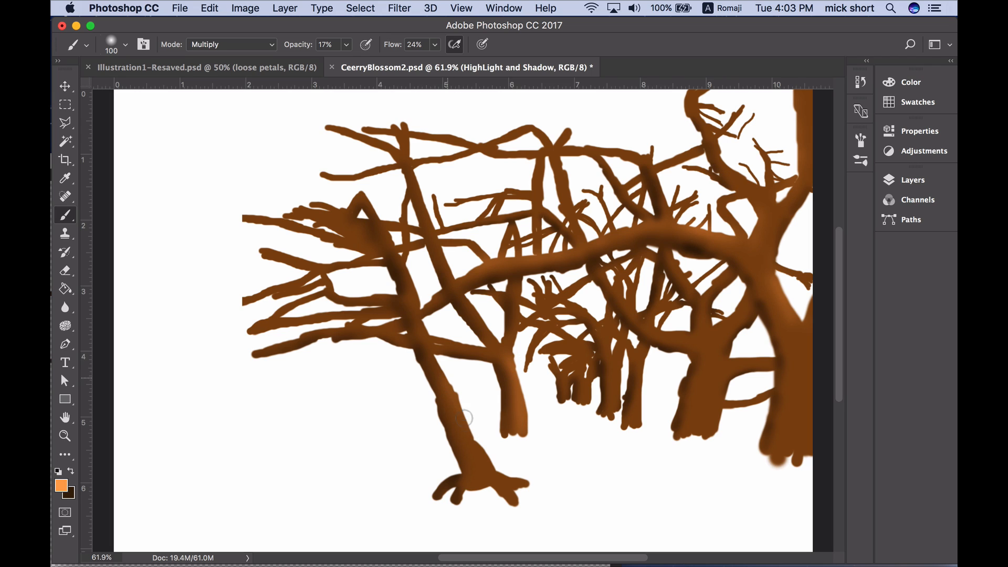
mouse_move(477, 448)
left_mouse_down()
mouse_move(494, 465)
mouse_move(474, 449)
mouse_move(477, 463)
mouse_move(496, 470)
left_mouse_up()
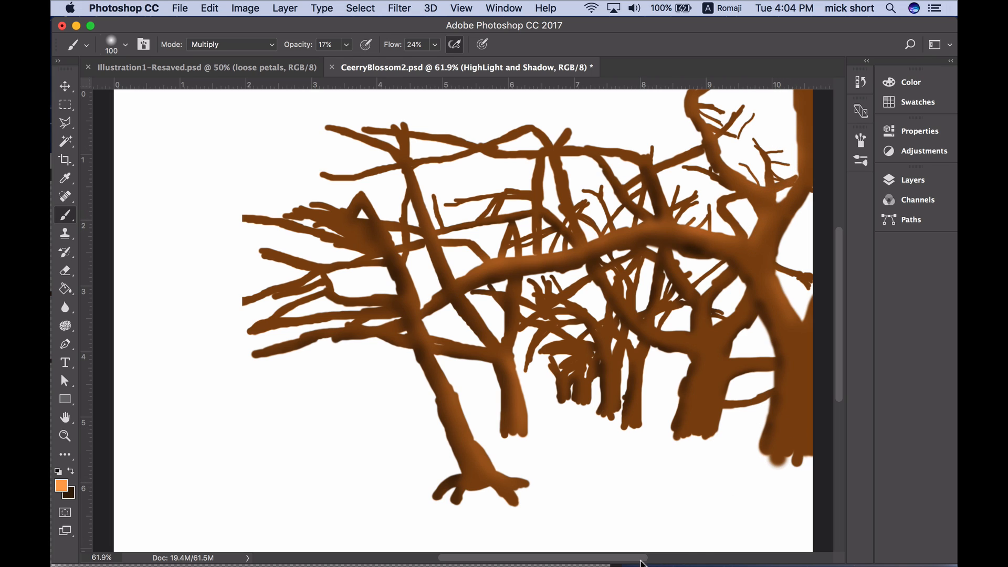
left_click_drag(641, 563, 698, 563)
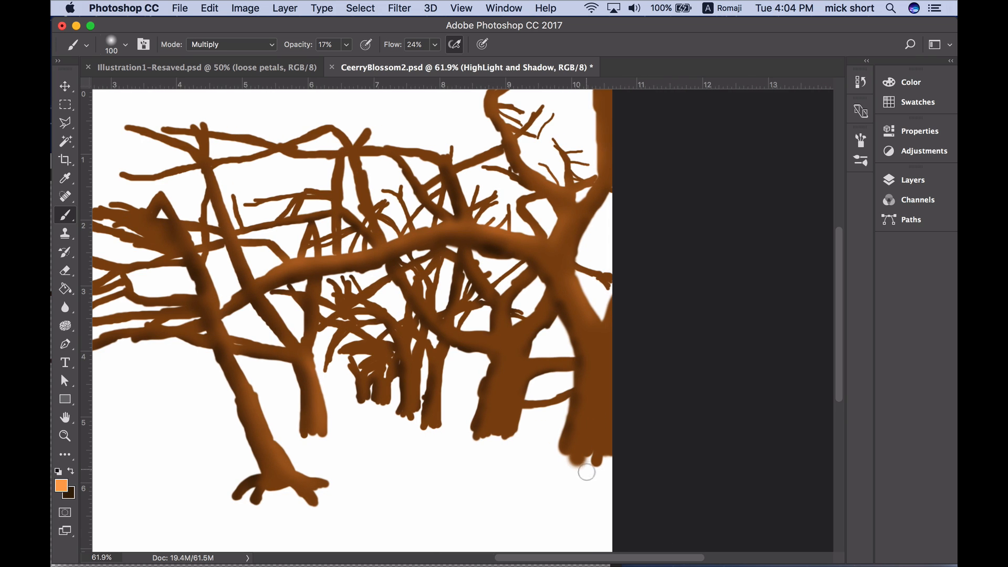
mouse_move(602, 563)
left_mouse_down()
mouse_move(512, 563)
mouse_move(560, 563)
mouse_move(550, 565)
left_mouse_up()
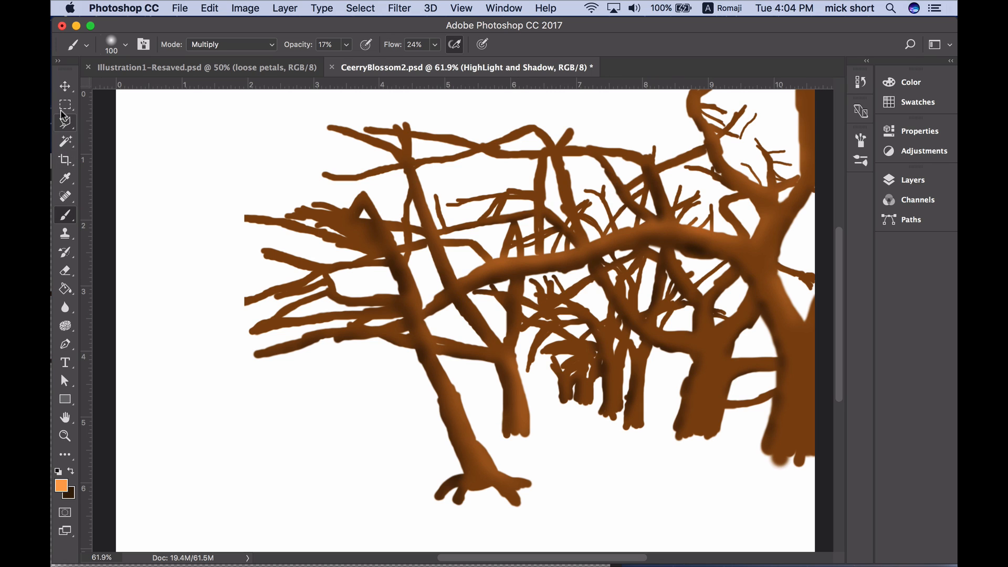
- Show the layer stack and save the document
left_click(64, 88)
left_click(918, 190)
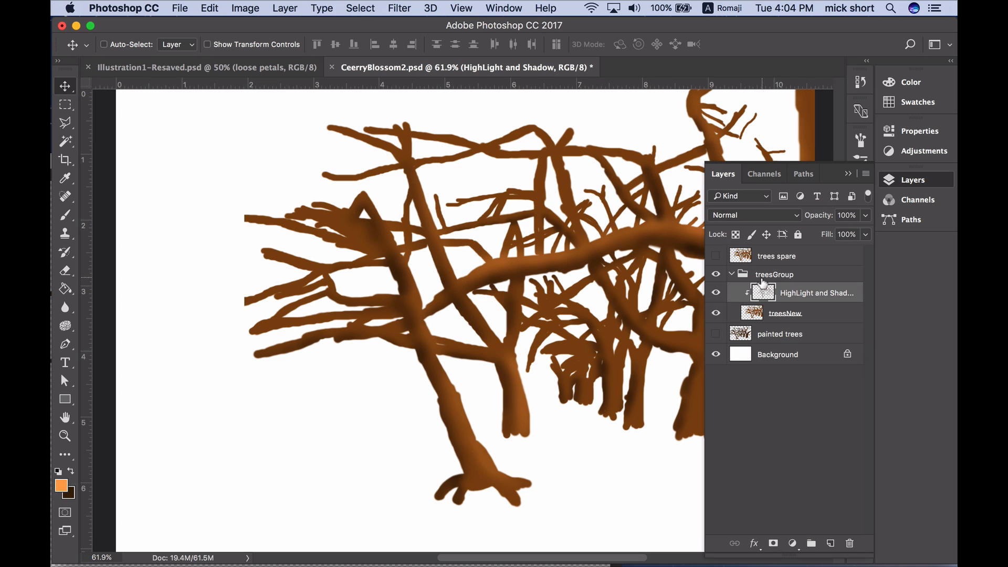
key("super+s")
- Add a new layer directly above the painted trees layer and name it "Dark pink"
left_click(828, 335)
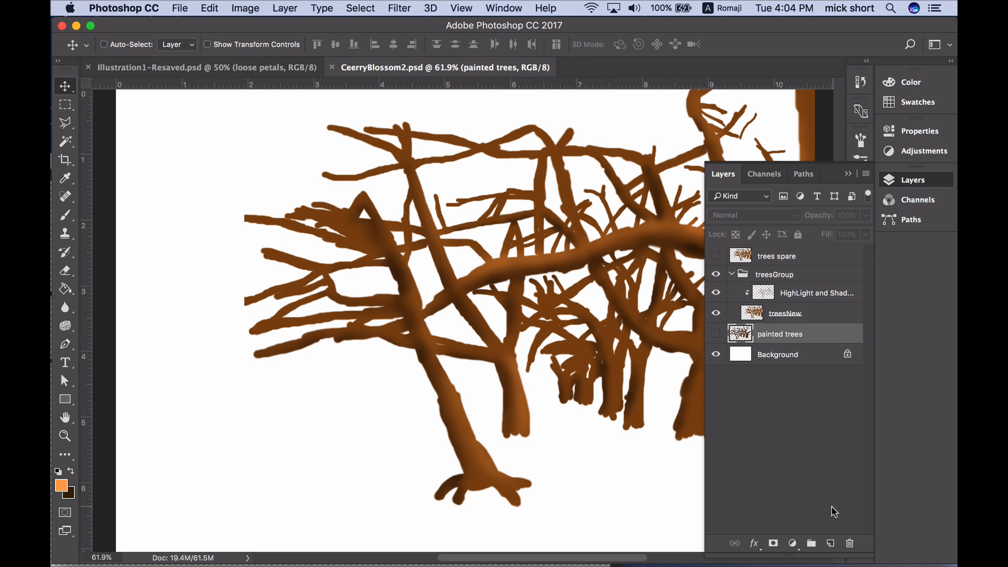
left_click(831, 543)
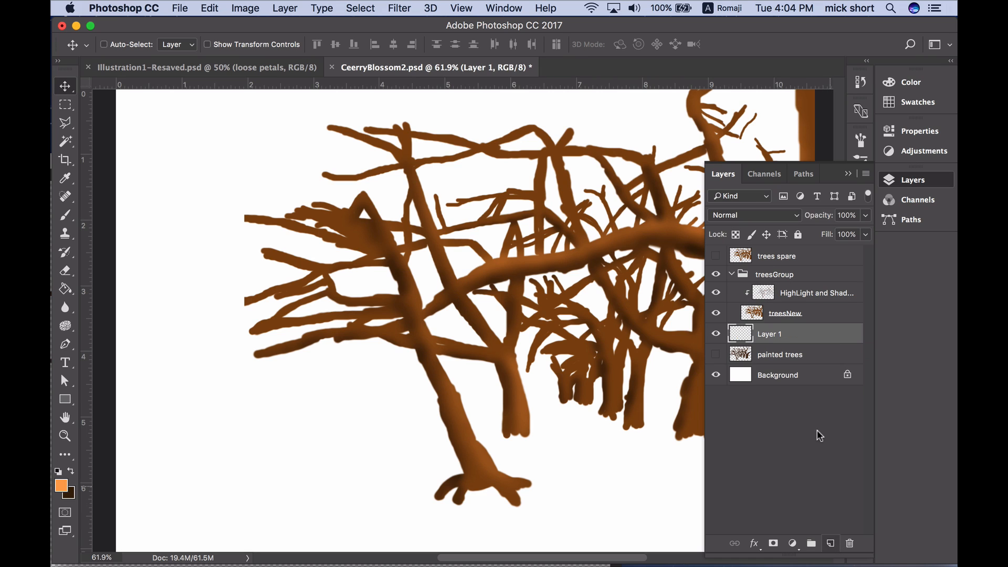
double_click(768, 334)
type("Dar")
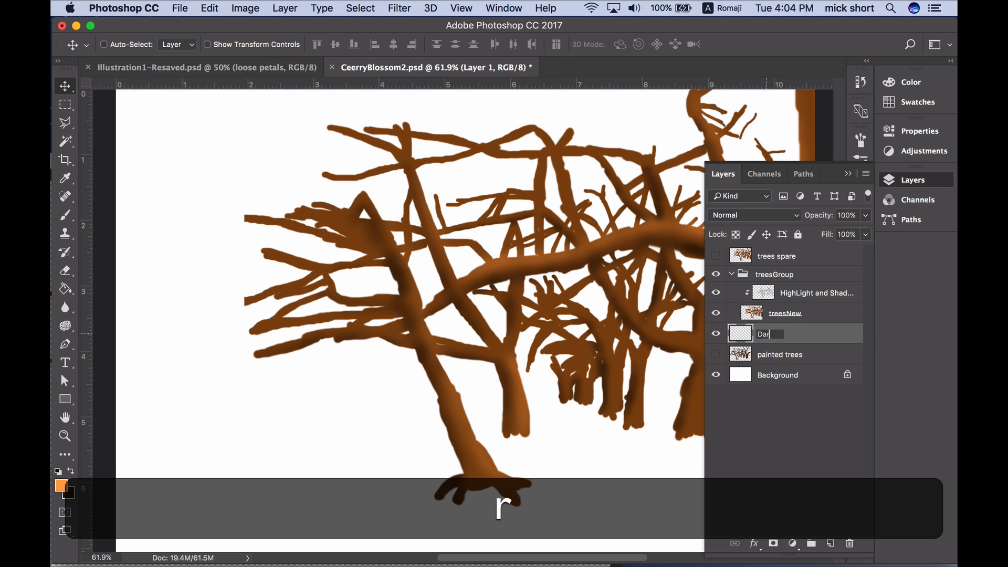
type("k oink")
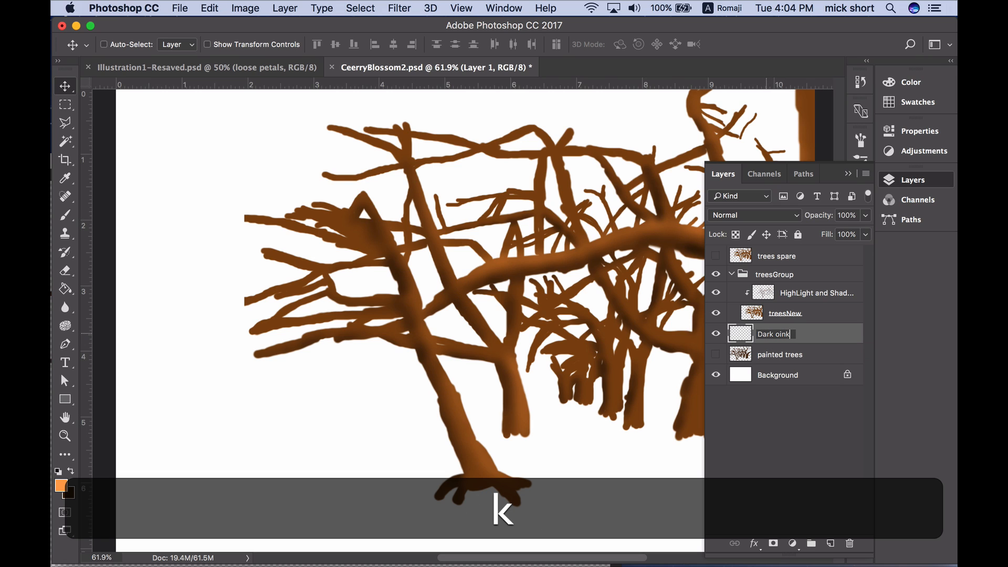
key("BackSpace")
key("BackSpace")
key("BackSpace")
key("BackSpace")
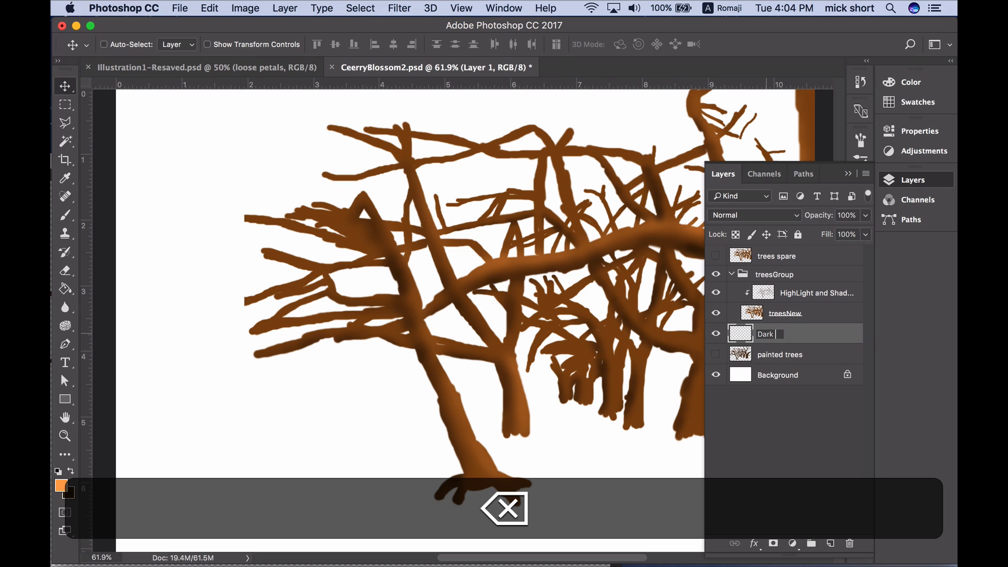
type("pink")
key("Return")
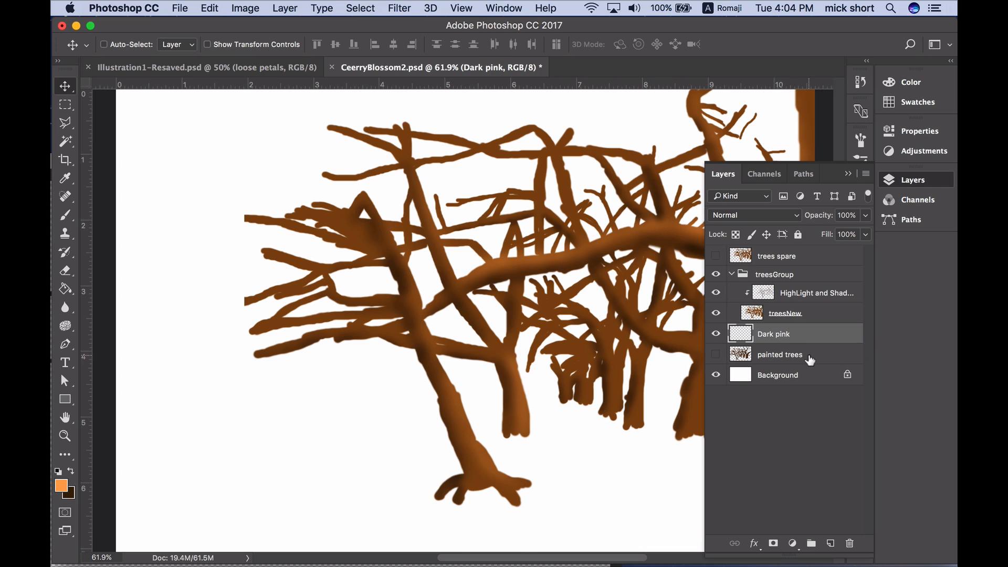
left_click(847, 173)
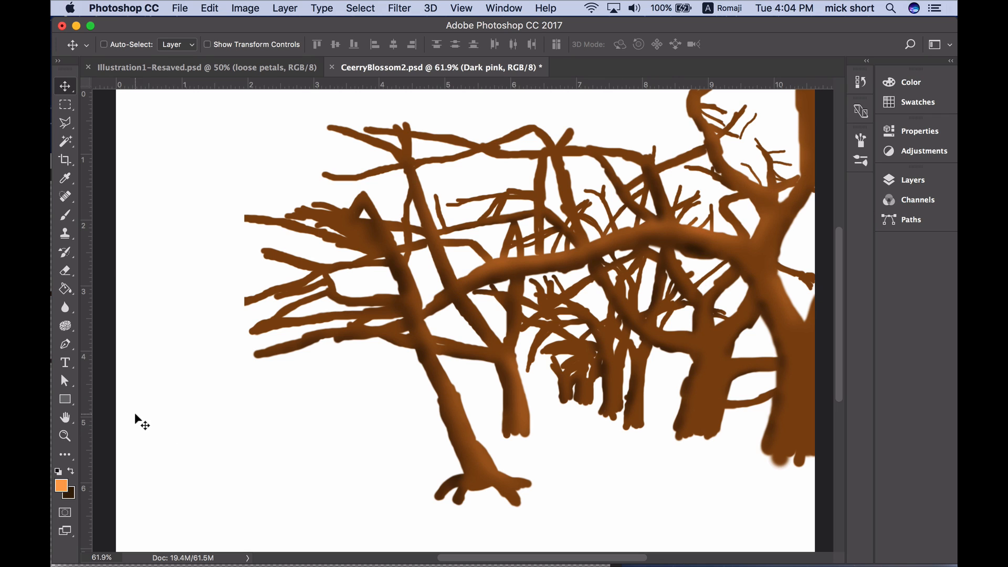
- Change the foreground color to purple a832b9 for brush painting
left_click(68, 214)
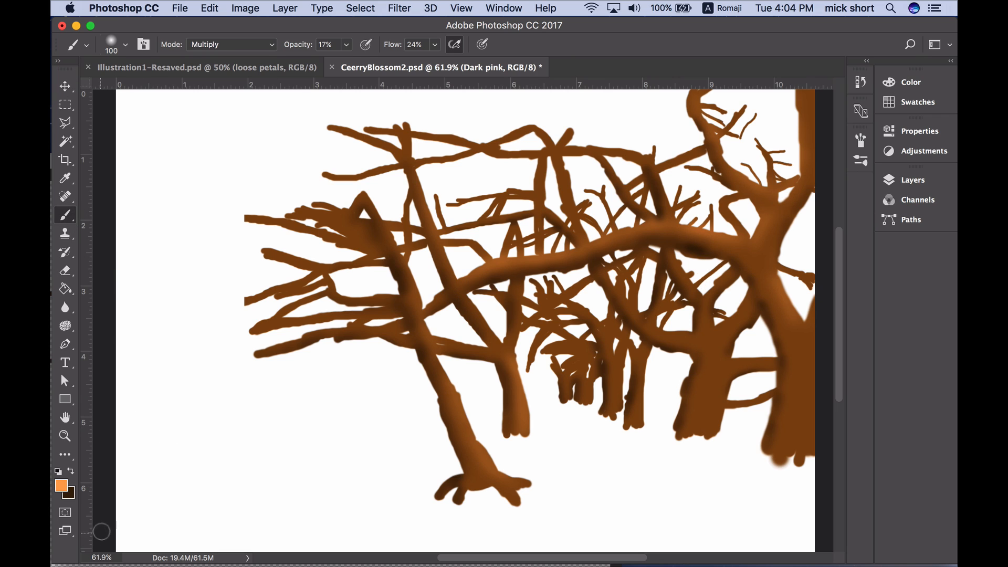
left_click(62, 487)
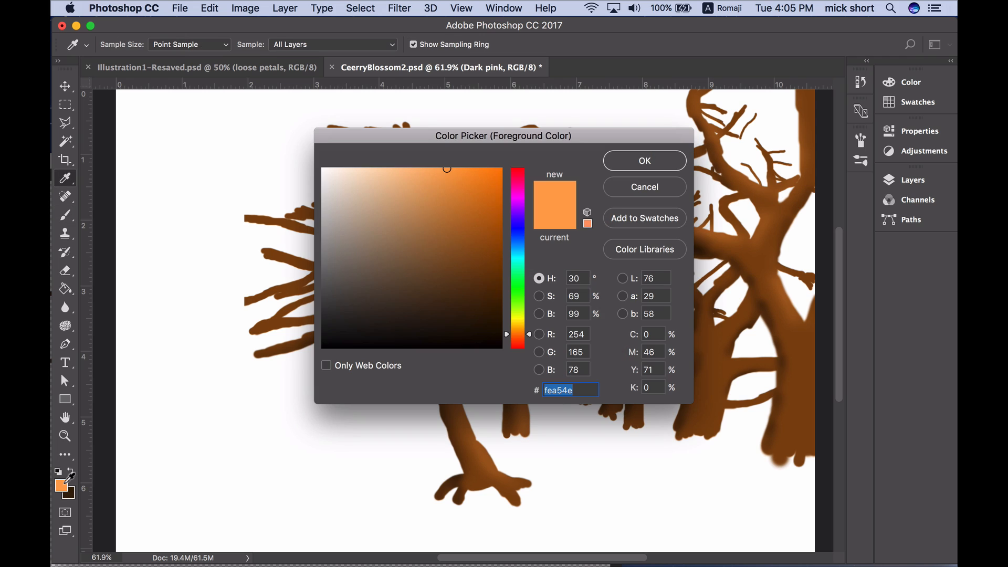
left_click(521, 202)
left_click(464, 227)
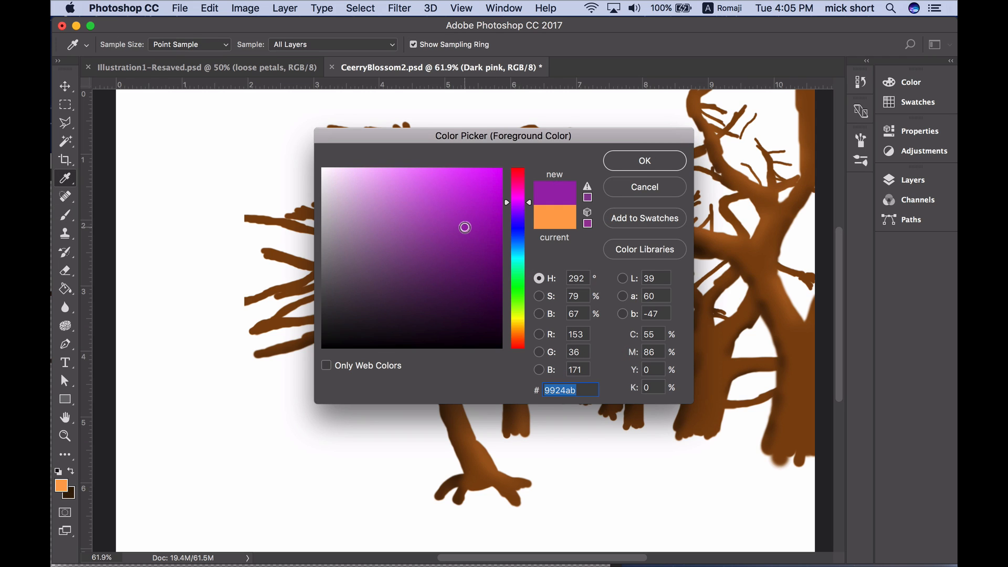
left_click(462, 207)
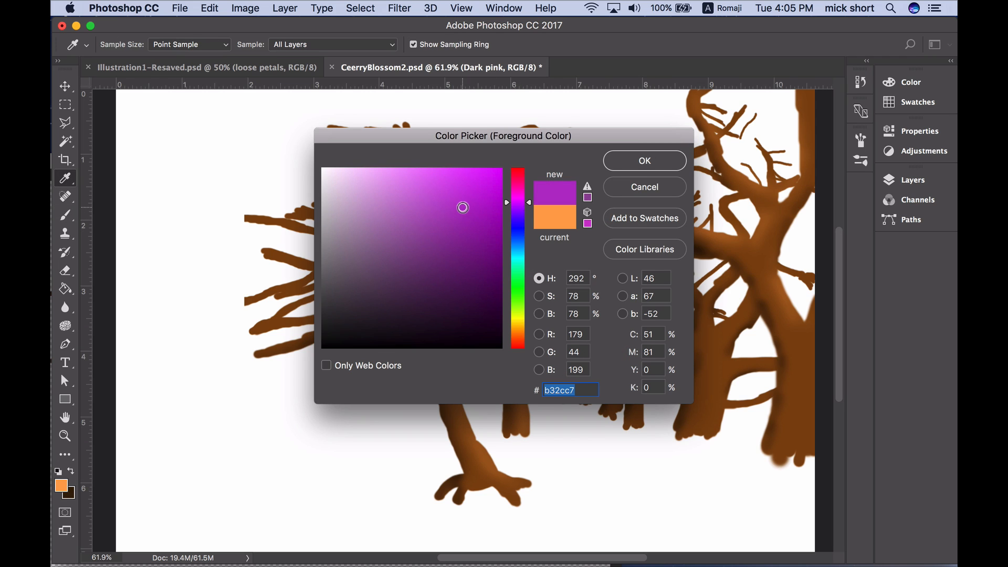
left_click(454, 217)
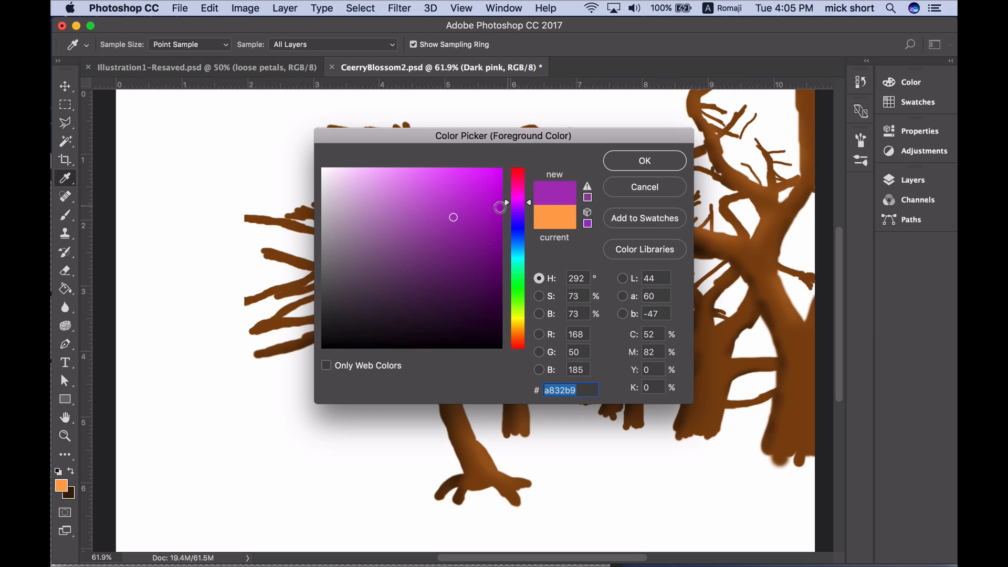
left_click(643, 160)
key("b")
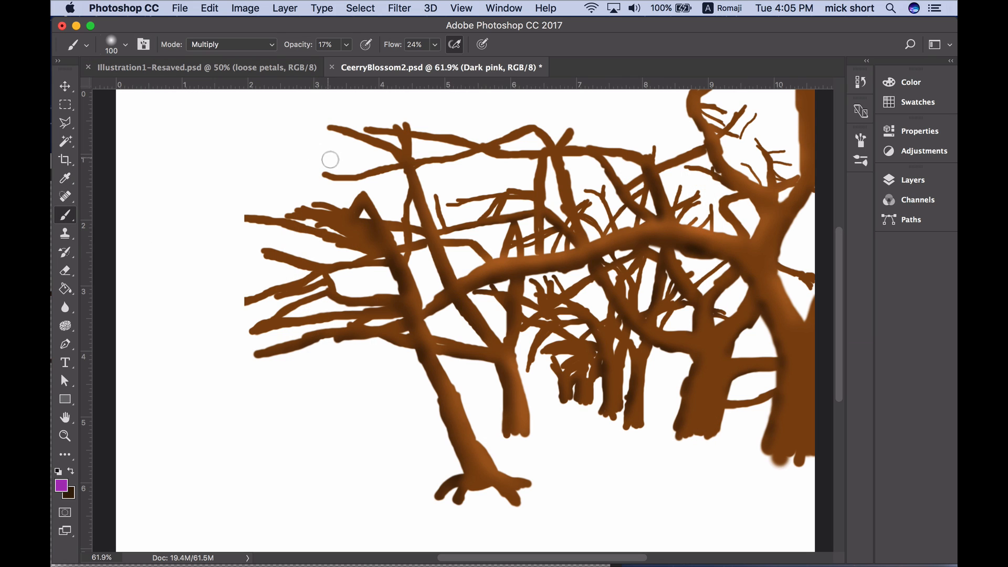
- Enlarge the brush to 400 px and paint a faint purple wash behind the trunks beneath the long branch
key("bracketright")
key("bracketright")
key("bracketright")
key("bracketright")
key("bracketright")
key("bracketright")
key("bracketright")
left_click(64, 418)
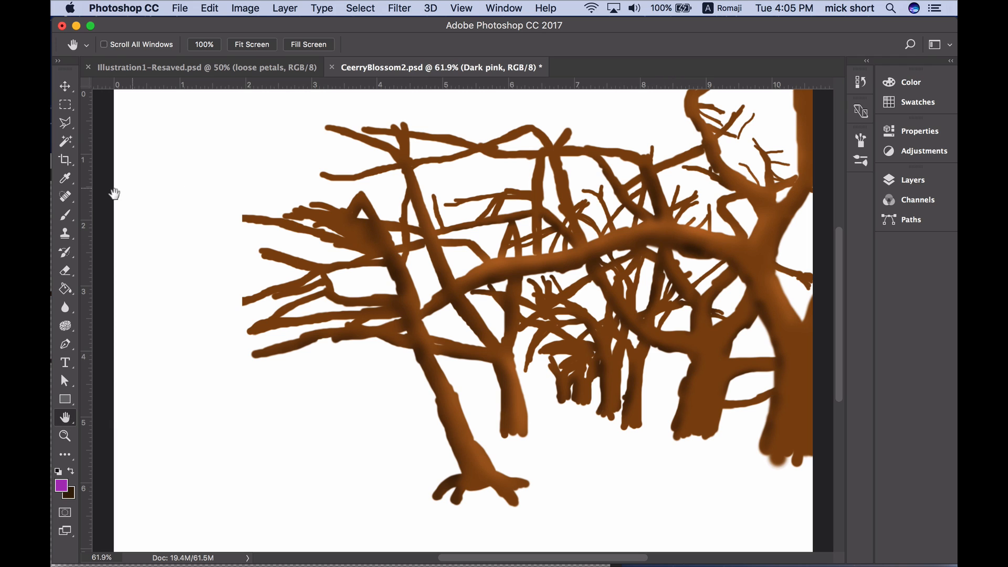
left_click(65, 214)
mouse_move(414, 286)
left_mouse_down()
mouse_move(440, 298)
mouse_move(349, 327)
mouse_move(537, 297)
mouse_move(706, 296)
mouse_move(517, 297)
mouse_move(413, 315)
mouse_move(602, 303)
mouse_move(392, 337)
mouse_move(675, 300)
mouse_move(538, 300)
mouse_move(418, 325)
mouse_move(533, 247)
left_mouse_up()
- Raise the brush to 46% opacity and 48% flow and paint a stronger purple band behind the trees from the left branches to the rightmost trunk
left_click(348, 50)
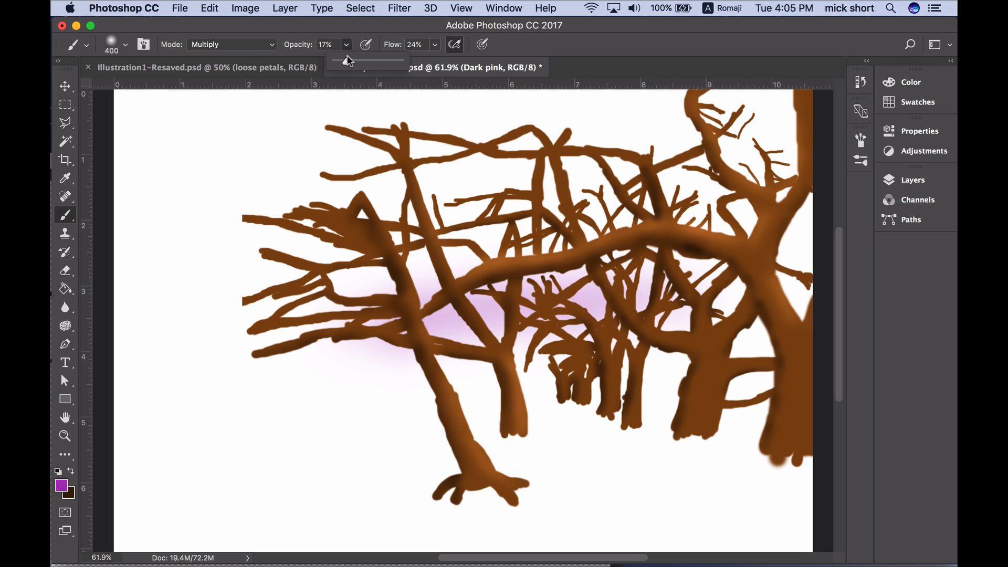
left_click_drag(344, 61, 364, 61)
left_click(436, 46)
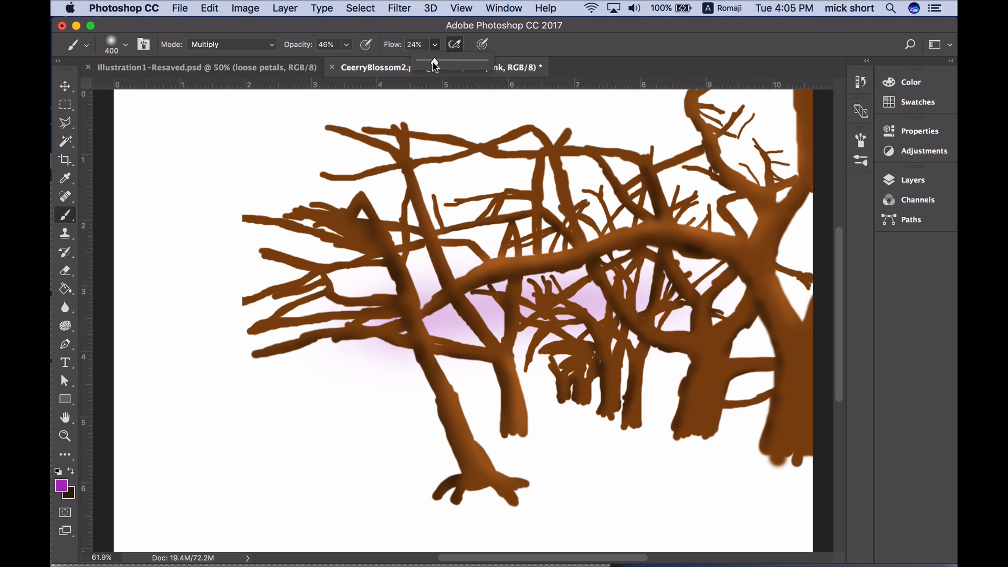
left_click(569, 51)
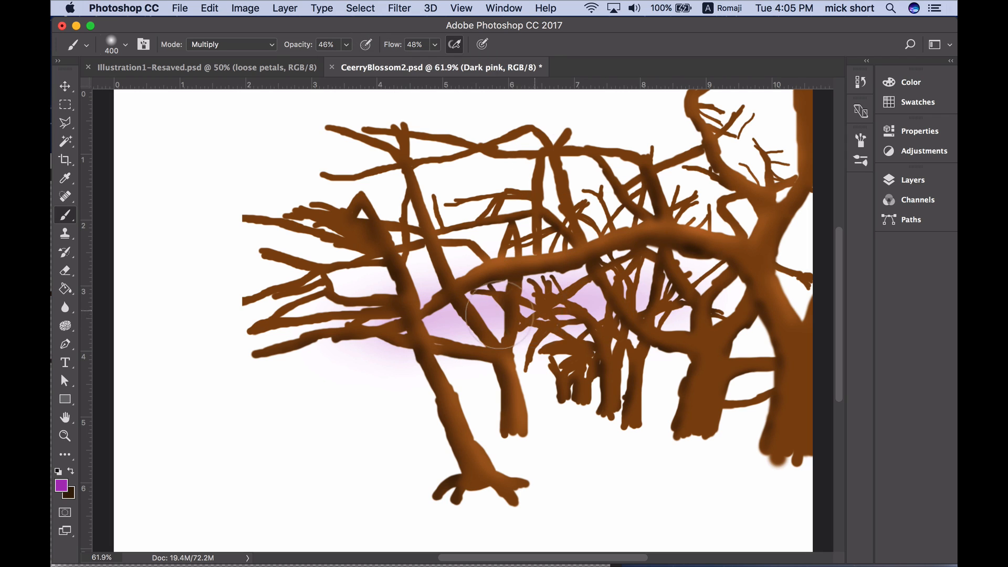
mouse_move(410, 348)
left_mouse_down()
mouse_move(542, 286)
mouse_move(392, 355)
mouse_move(495, 307)
mouse_move(315, 354)
mouse_move(722, 303)
mouse_move(354, 369)
mouse_move(400, 347)
mouse_move(570, 349)
mouse_move(356, 314)
mouse_move(295, 334)
mouse_move(332, 358)
mouse_move(305, 337)
mouse_move(242, 369)
mouse_move(438, 350)
mouse_move(509, 323)
mouse_move(693, 302)
mouse_move(772, 339)
mouse_move(779, 333)
mouse_move(762, 307)
mouse_move(783, 335)
left_mouse_up()
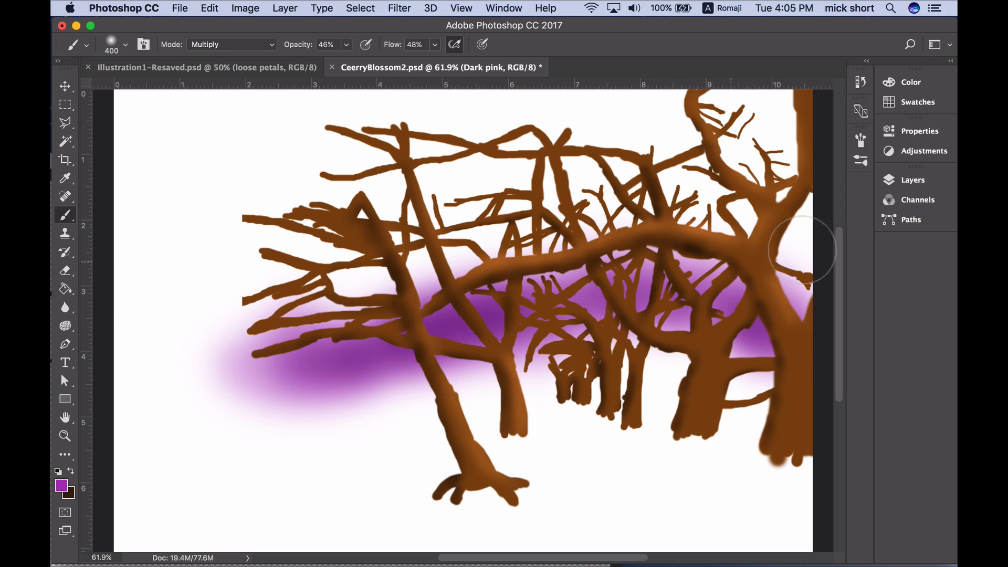
- Add a new layer directly above the "Dark pink" layer and name it "lighter pink"
left_click(914, 182)
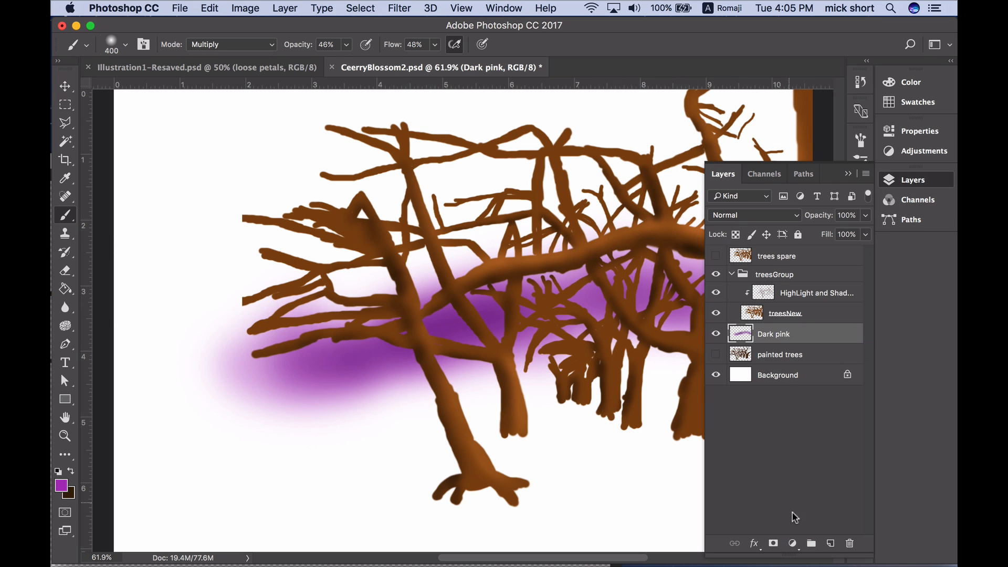
left_click(831, 543)
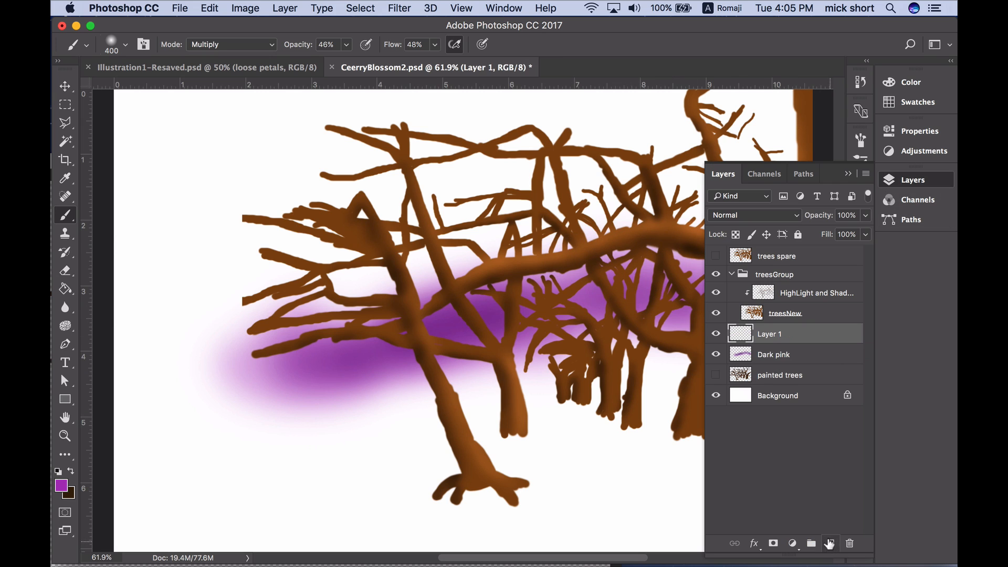
double_click(769, 333)
type("l")
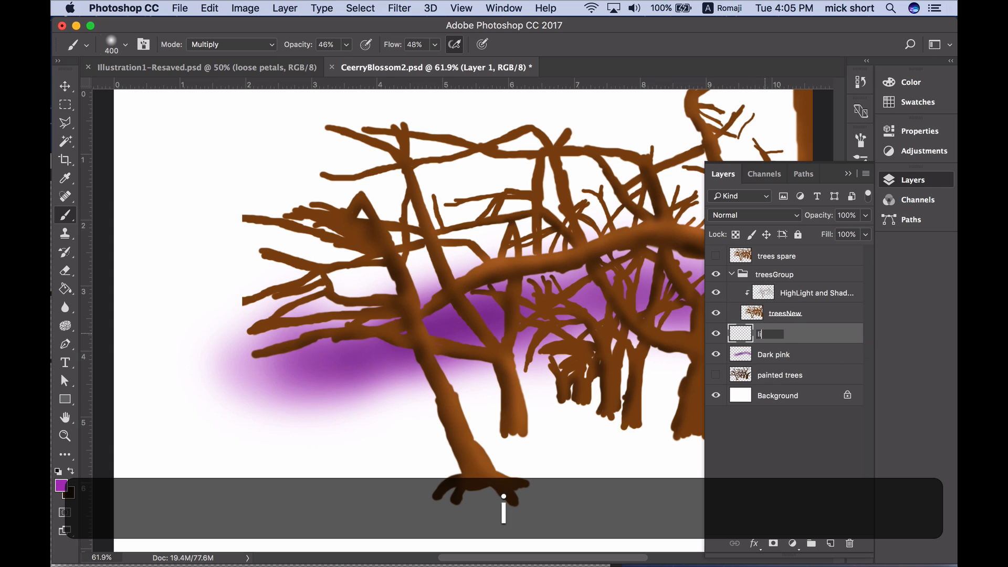
type("ighter pinke")
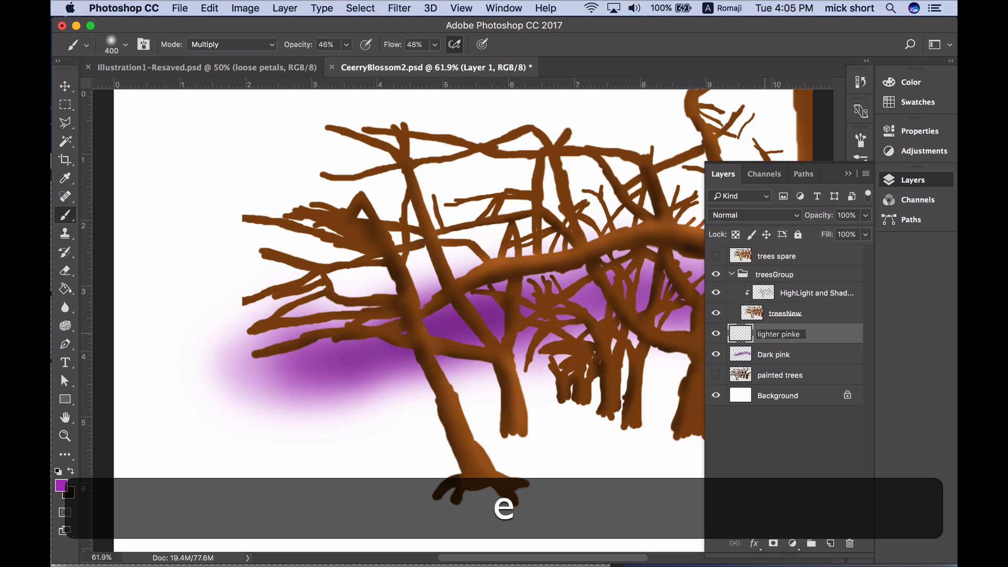
key("BackSpace")
key("Return")
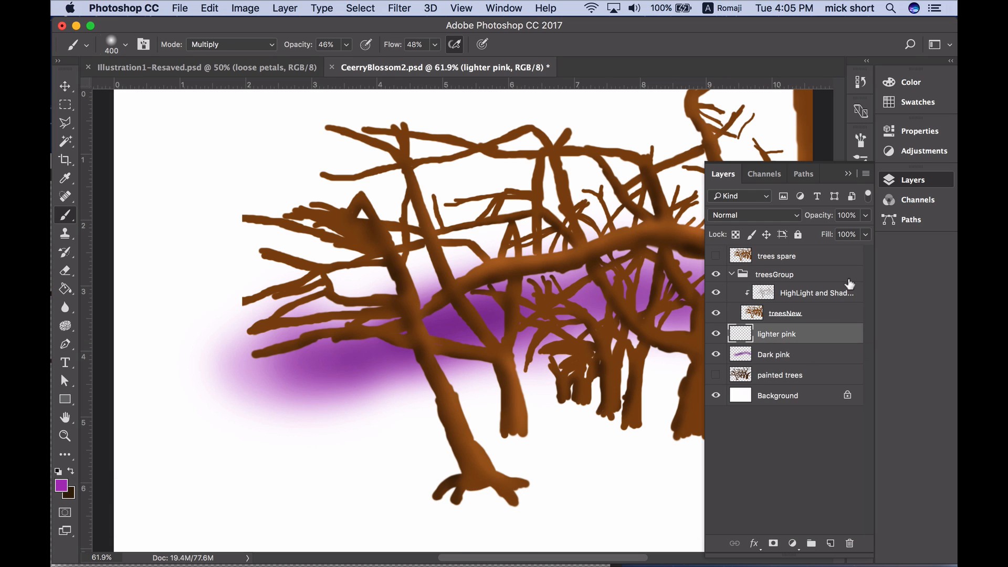
left_click(847, 174)
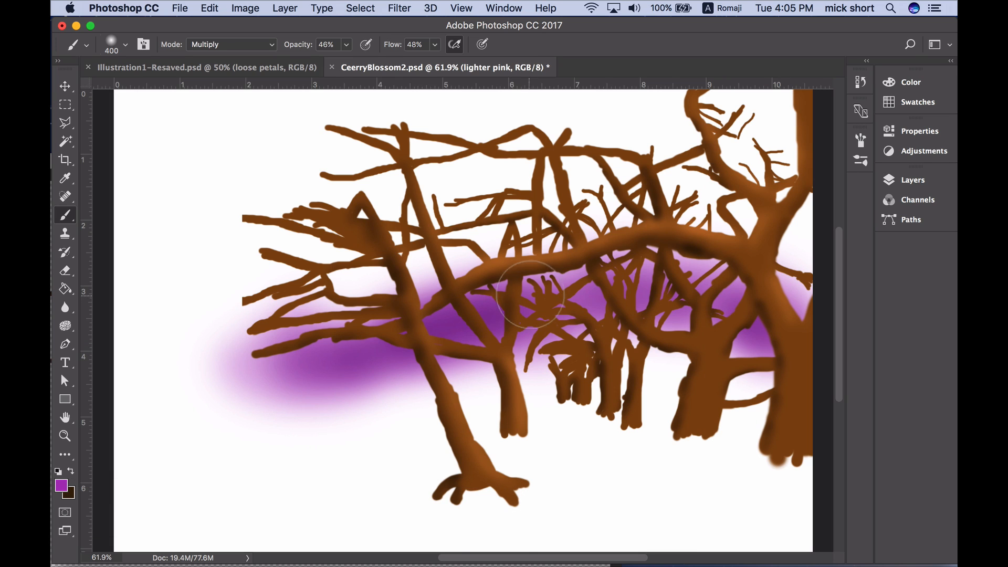
- Change the foreground color to bright pink e87cf8 and paint a soft patch behind the left tree's branches
left_click(62, 486)
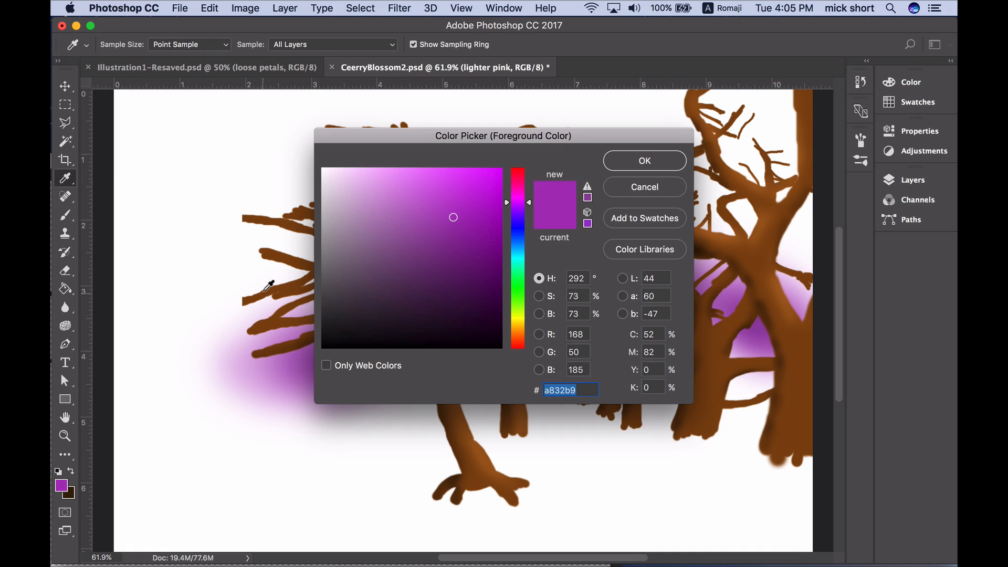
left_click(419, 177)
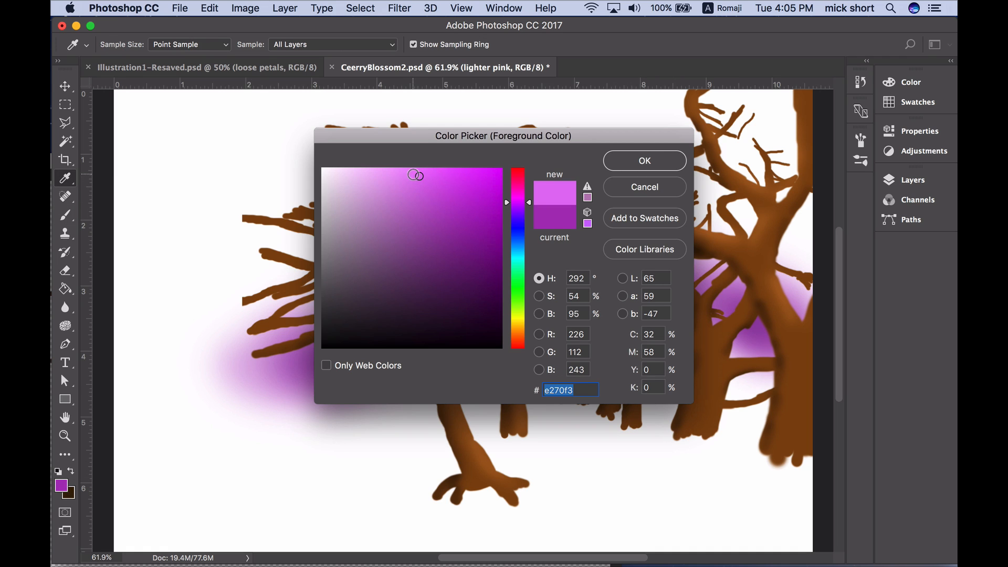
left_click_drag(418, 176, 412, 172)
left_click(620, 167)
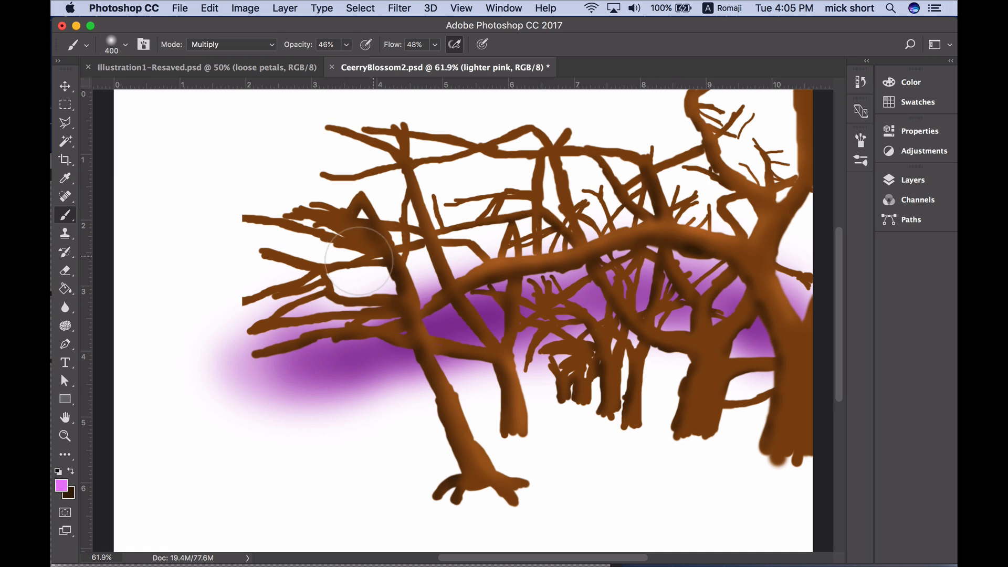
mouse_move(329, 287)
left_mouse_down()
mouse_move(403, 265)
mouse_move(331, 305)
mouse_move(314, 289)
mouse_move(362, 289)
mouse_move(415, 267)
left_mouse_up()
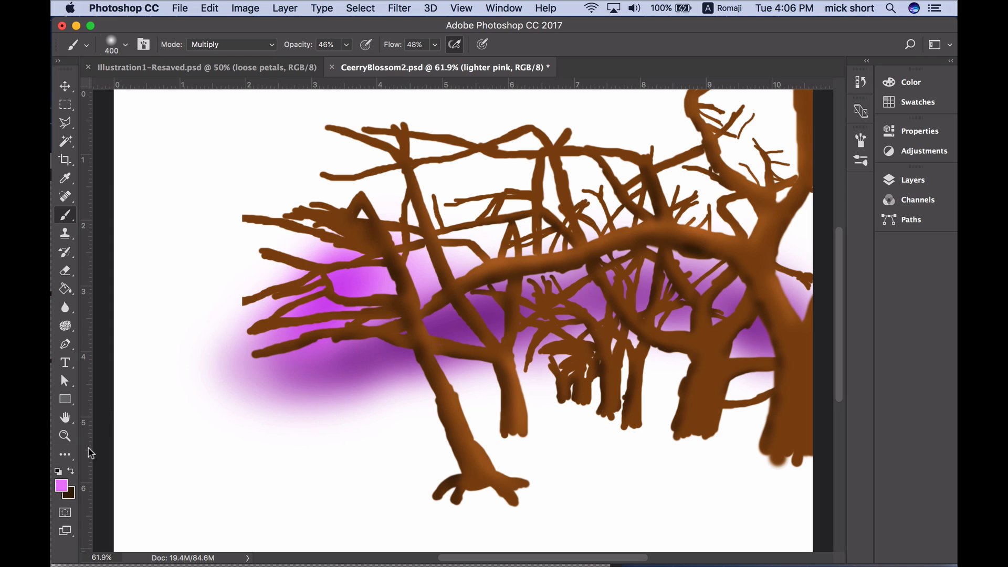
- Lighten the foreground pink and paint a broad soft canopy behind the branches, from the leftmost twigs across to the upper right trunk
left_click(60, 488)
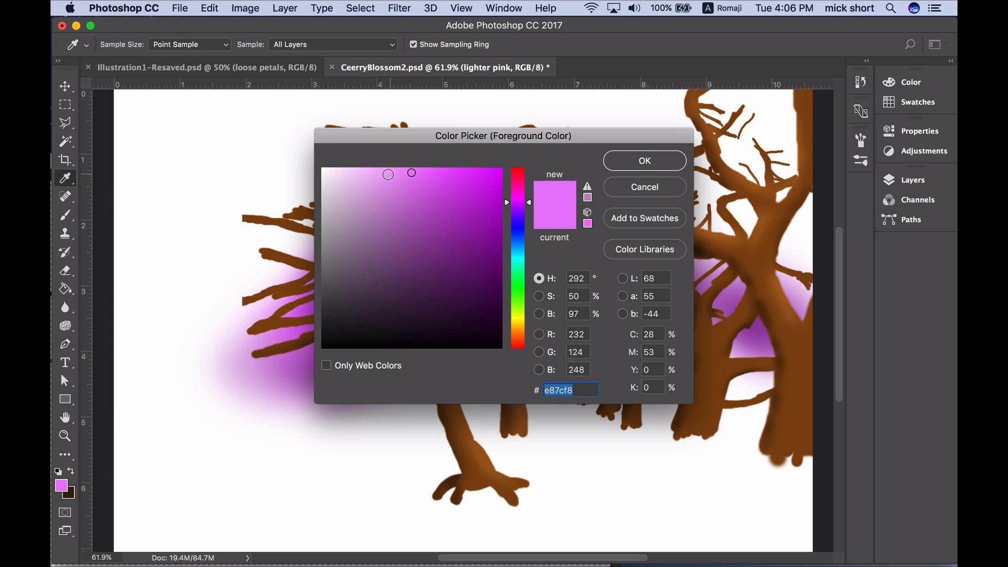
left_click(379, 169)
left_click(645, 162)
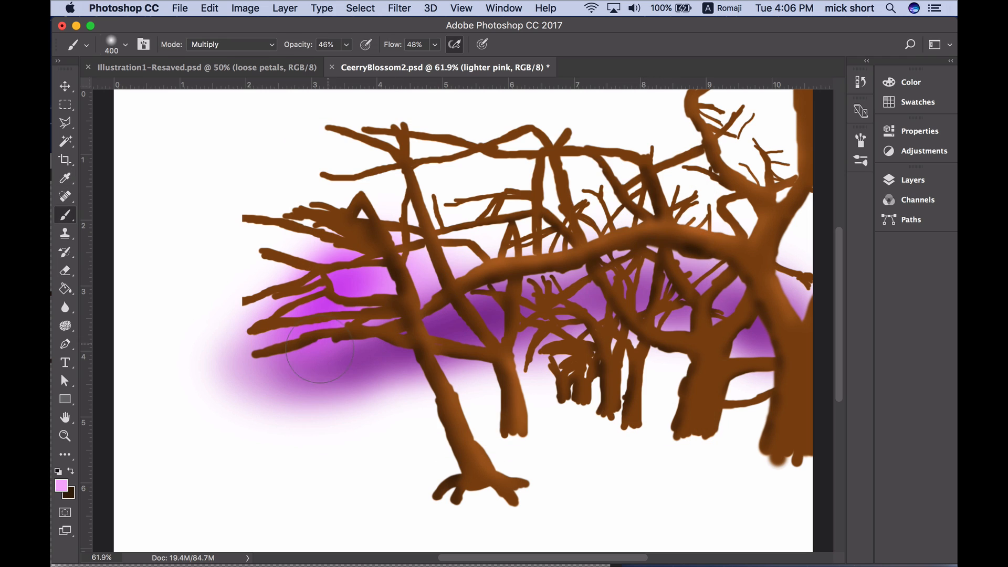
mouse_move(343, 309)
left_mouse_down()
mouse_move(391, 292)
mouse_move(439, 288)
mouse_move(465, 251)
mouse_move(469, 267)
mouse_move(527, 226)
mouse_move(560, 234)
mouse_move(613, 205)
mouse_move(560, 222)
mouse_move(720, 222)
mouse_move(626, 210)
mouse_move(761, 250)
mouse_move(675, 226)
mouse_move(792, 253)
mouse_move(728, 224)
mouse_move(791, 255)
mouse_move(798, 247)
mouse_move(701, 216)
mouse_move(823, 268)
mouse_move(784, 226)
mouse_move(738, 236)
mouse_move(794, 215)
mouse_move(672, 218)
mouse_move(745, 193)
mouse_move(671, 193)
mouse_move(620, 171)
mouse_move(613, 191)
mouse_move(455, 212)
mouse_move(498, 198)
mouse_move(379, 227)
mouse_move(428, 211)
mouse_move(304, 276)
mouse_move(366, 239)
mouse_move(270, 307)
mouse_move(350, 235)
mouse_move(248, 329)
mouse_move(270, 279)
mouse_move(234, 320)
mouse_move(300, 236)
mouse_move(264, 283)
mouse_move(311, 196)
mouse_move(261, 280)
mouse_move(321, 187)
mouse_move(261, 297)
mouse_move(249, 263)
mouse_move(315, 206)
mouse_move(336, 214)
mouse_move(504, 163)
mouse_move(375, 191)
mouse_move(593, 142)
mouse_move(454, 156)
mouse_move(680, 150)
mouse_move(647, 140)
mouse_move(767, 151)
mouse_move(772, 187)
mouse_move(759, 159)
mouse_move(820, 159)
mouse_move(798, 142)
mouse_move(636, 140)
mouse_move(688, 131)
mouse_move(453, 153)
mouse_move(414, 173)
mouse_move(363, 170)
mouse_move(418, 141)
mouse_move(332, 175)
mouse_move(365, 144)
mouse_move(259, 227)
mouse_move(274, 240)
mouse_move(228, 291)
mouse_move(362, 183)
mouse_move(327, 189)
mouse_move(377, 159)
mouse_move(552, 116)
mouse_move(798, 120)
left_mouse_up()
left_click_drag(779, 85, 715, 105)
mouse_move(266, 168)
left_mouse_down()
mouse_move(450, 119)
mouse_move(539, 143)
mouse_move(618, 108)
mouse_move(735, 113)
left_mouse_up()
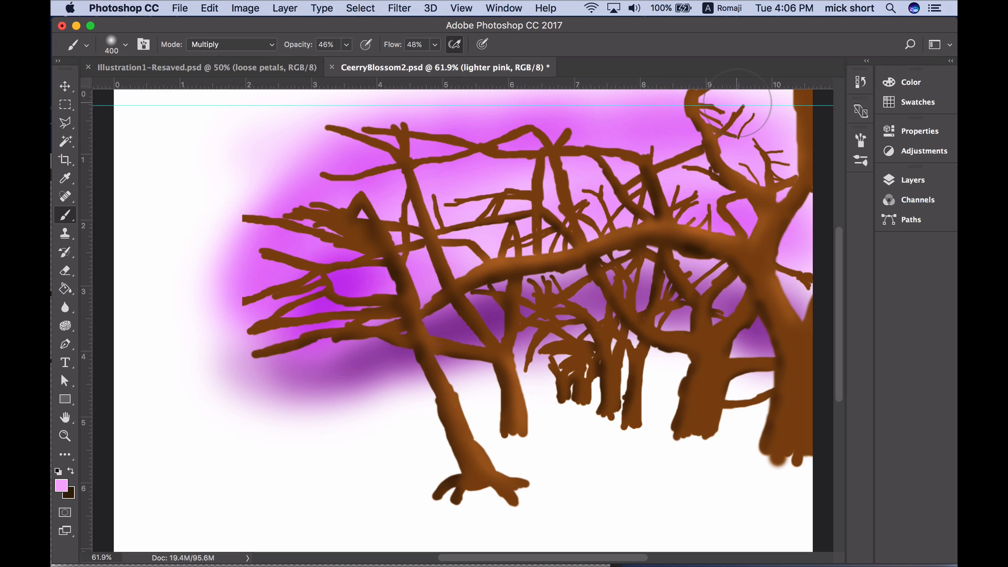
- Remove the stray horizontal guide near the top of the canvas and return to the Brush tool
left_click(65, 86)
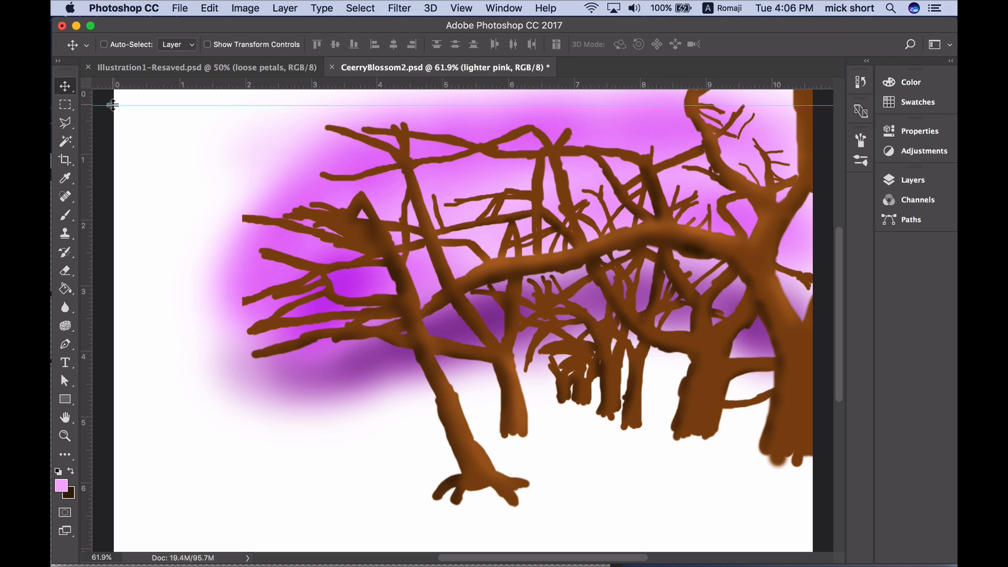
left_click_drag(113, 105, 124, 76)
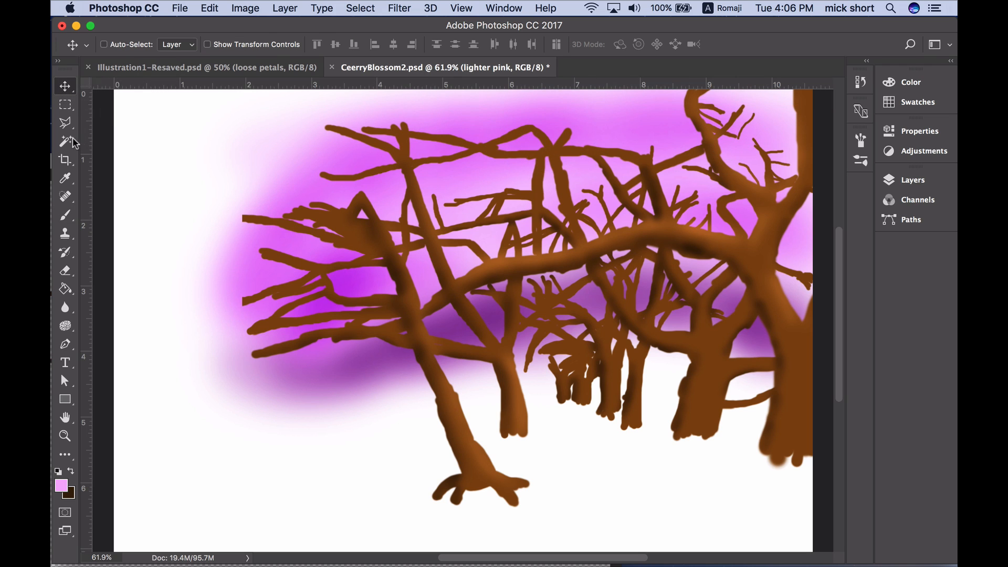
left_click(65, 216)
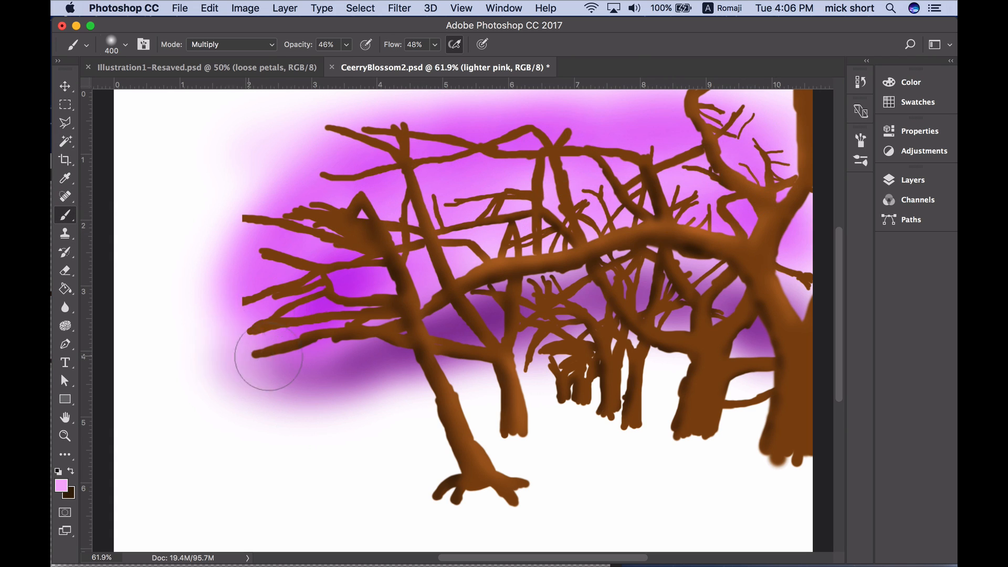
- Add a new layer above the "lighter pink" layer and name it "scattered white bg painting"
left_click(908, 180)
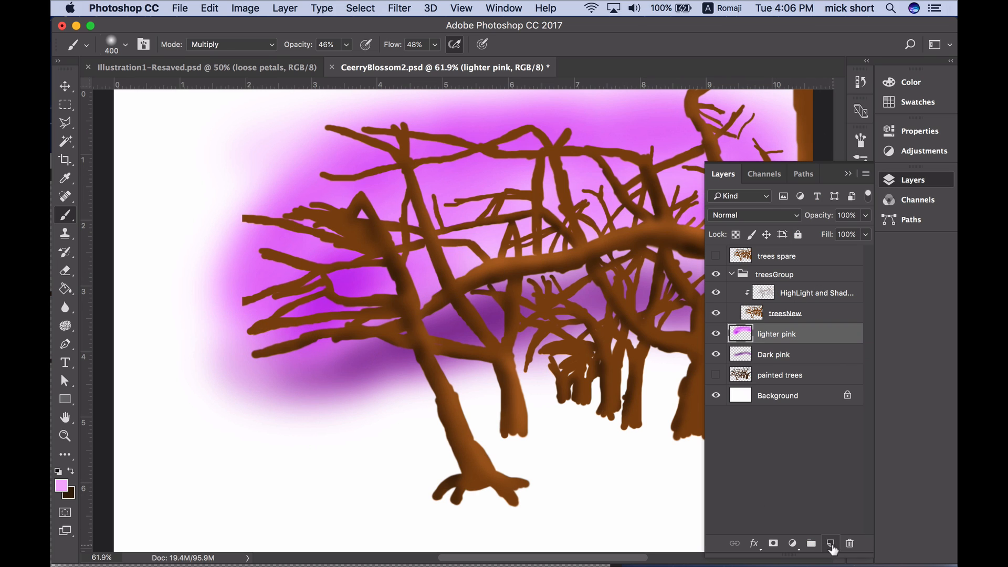
left_click(830, 543)
double_click(772, 335)
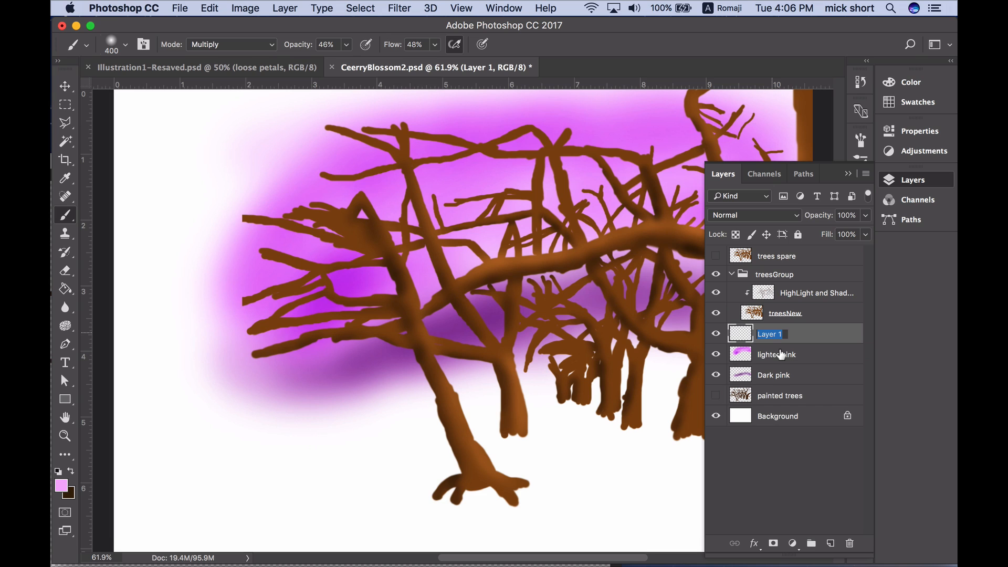
type("scattered ")
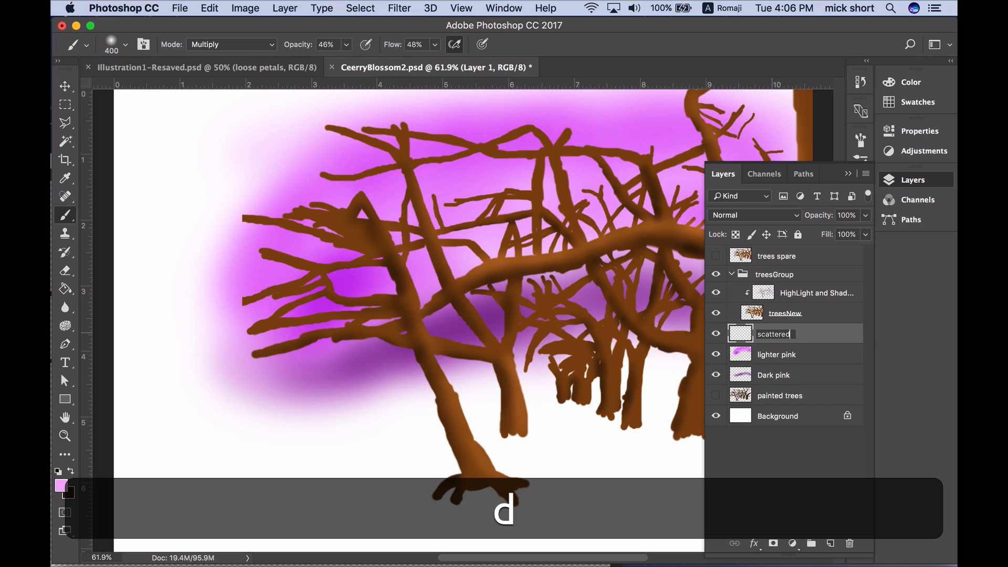
type("white ")
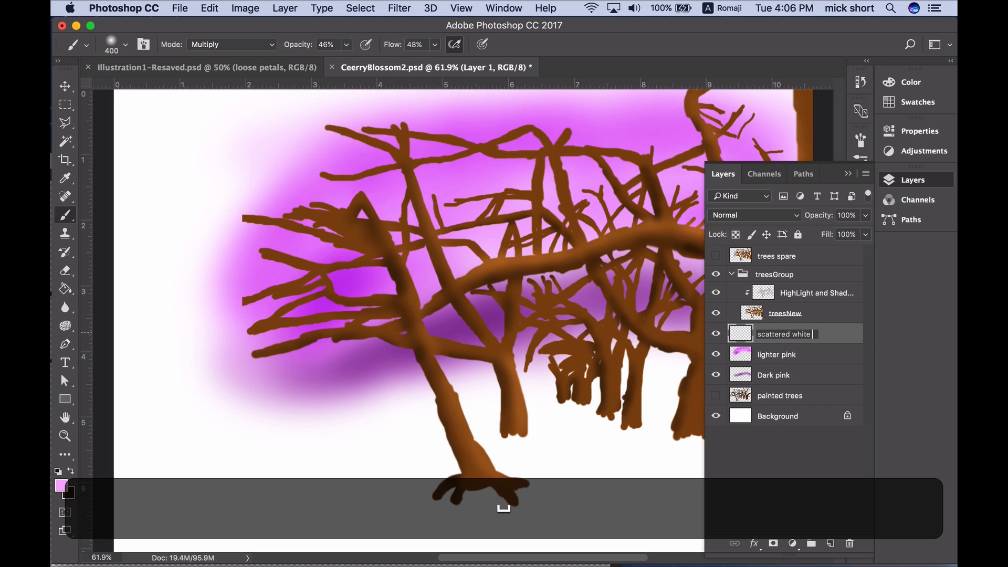
type("bg painting")
key("Return")
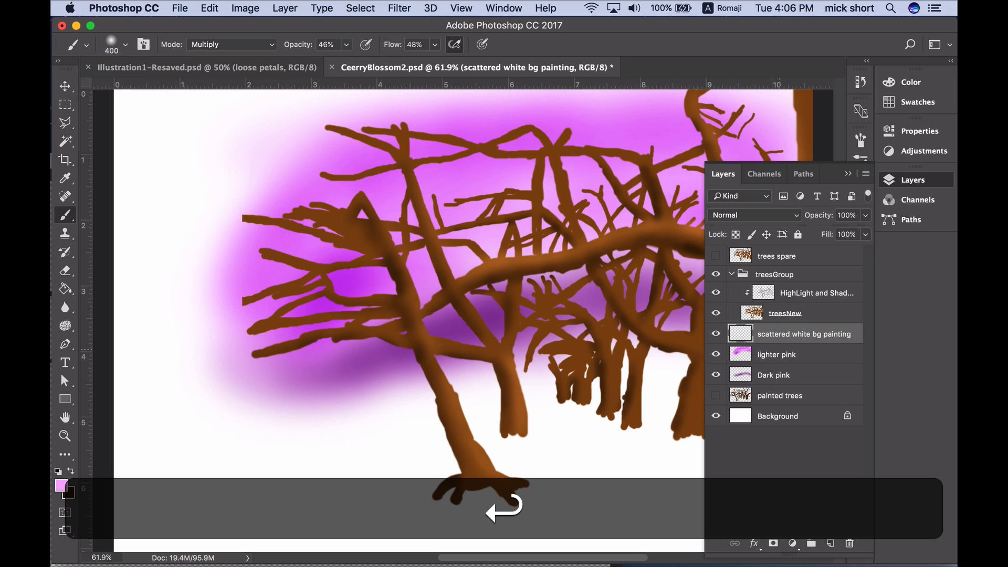
left_click(849, 177)
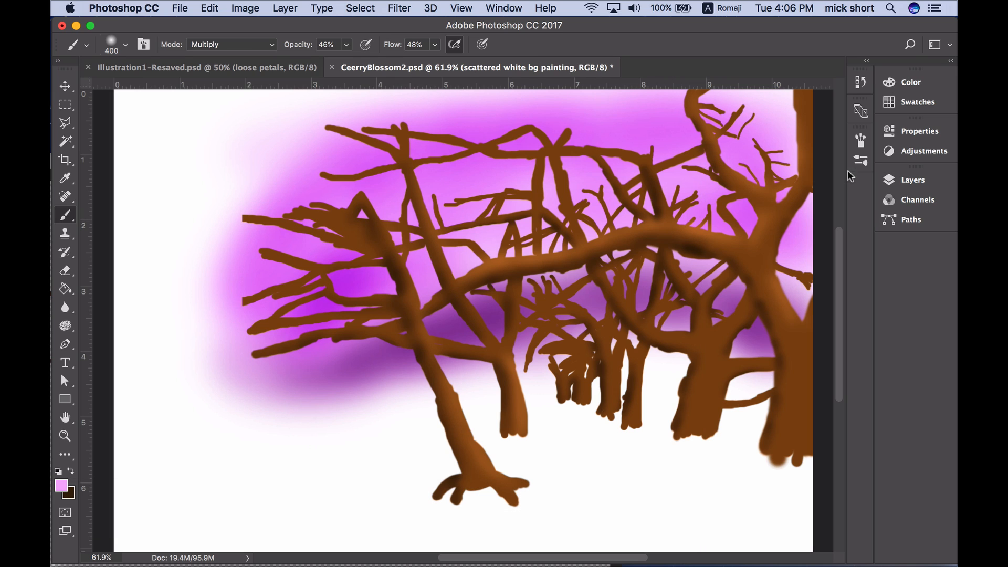
- Change the foreground color to very pale pink fbe3fe
left_click(61, 487)
left_click(346, 170)
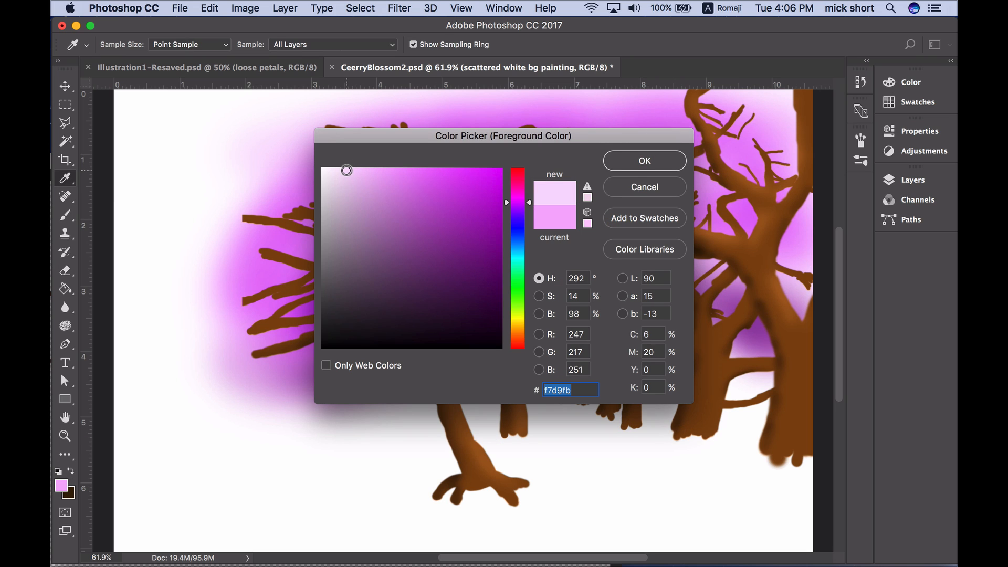
left_click(340, 168)
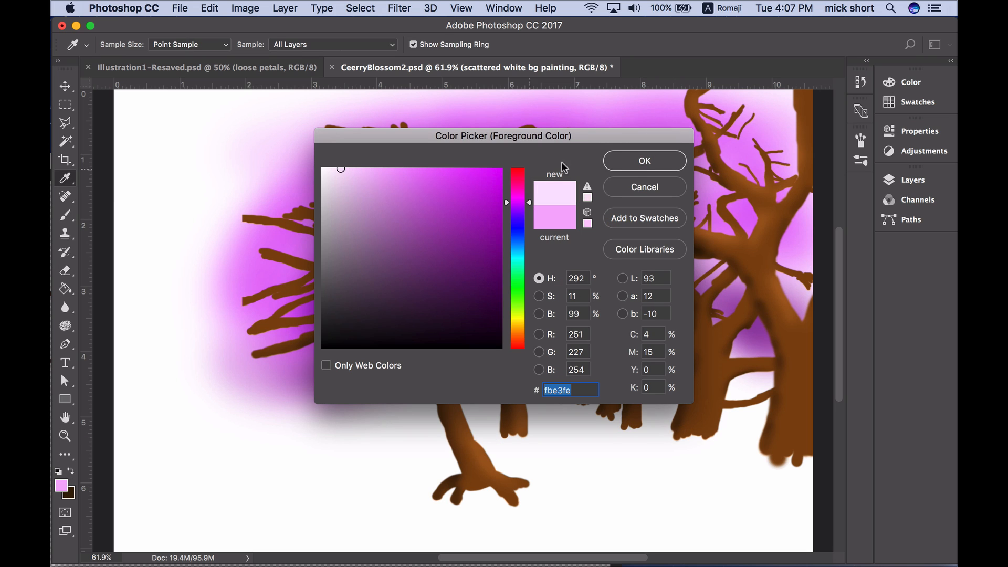
left_click(644, 161)
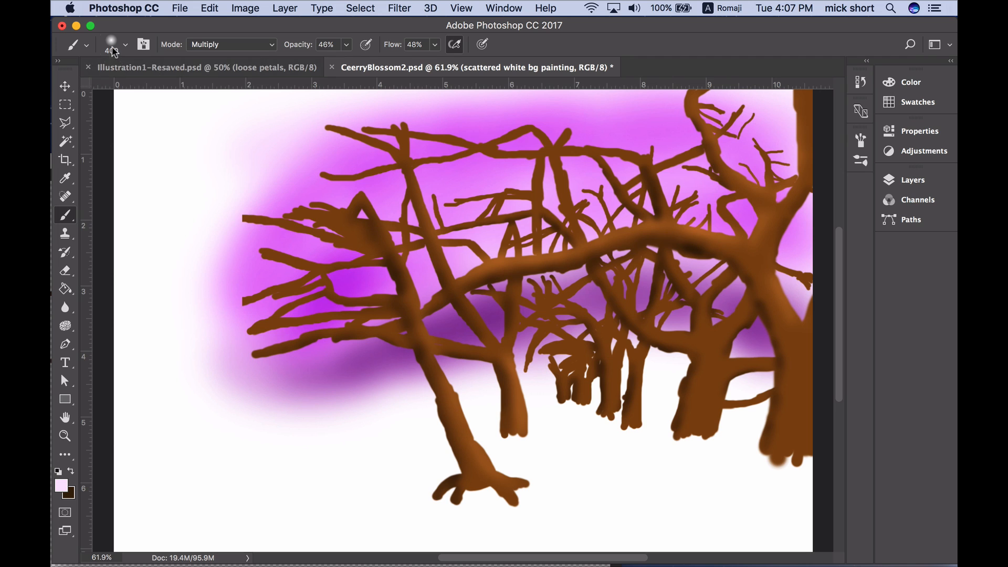
- Choose the Spatter 59 pixels brush preset and enlarge it to 364 px
left_click(114, 49)
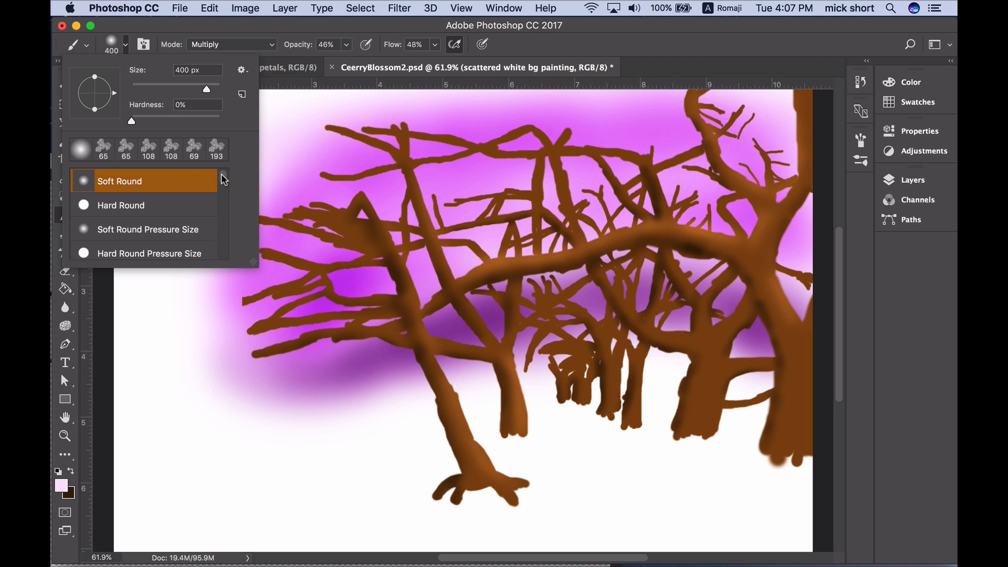
left_click_drag(224, 180, 225, 206)
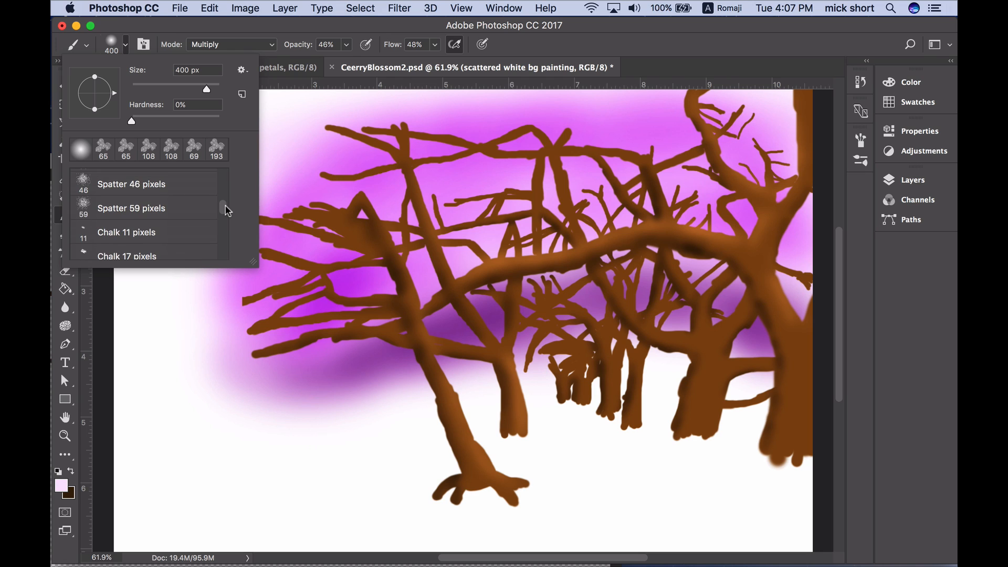
left_click(183, 216)
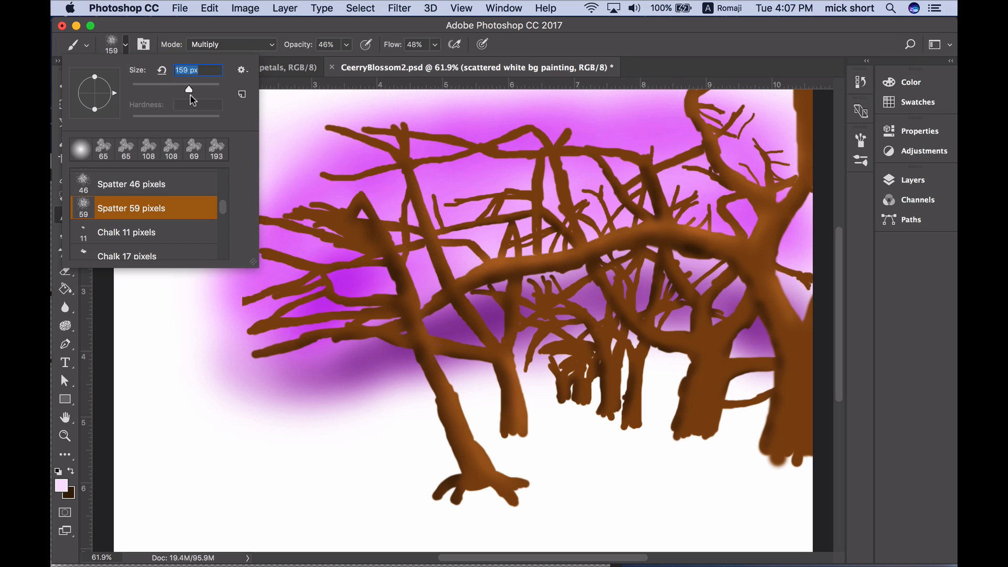
left_click_drag(190, 95, 193, 94)
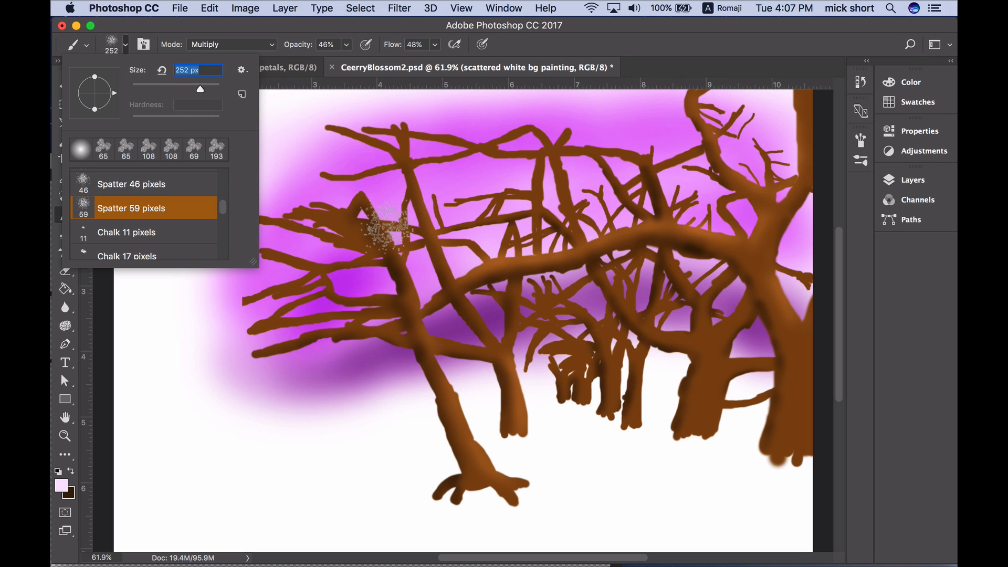
left_click_drag(203, 94, 209, 93)
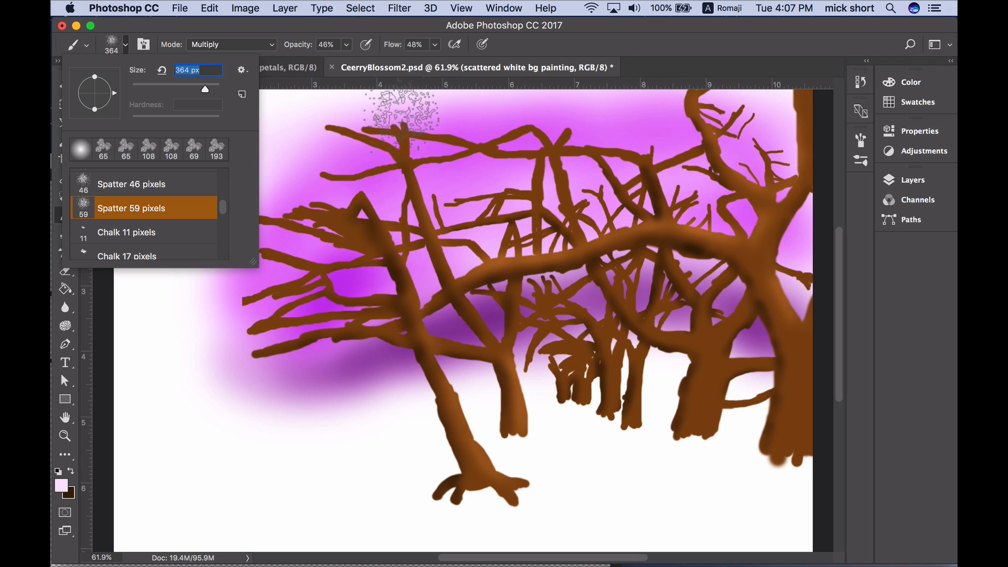
left_click(640, 48)
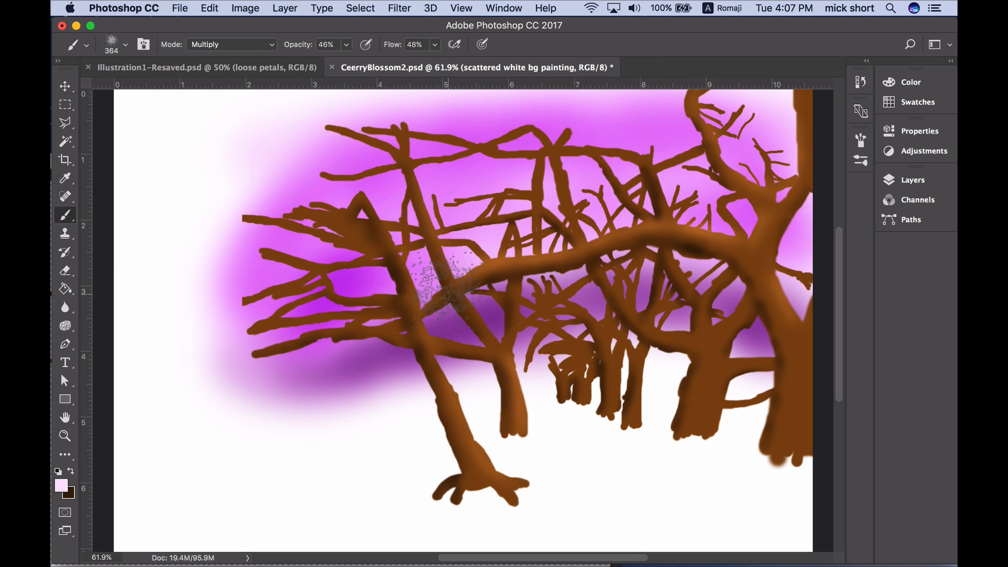
- Paint pale pink spatter texture across the blossom area behind the trees, from the outer branches to the large trunk
mouse_move(391, 315)
left_mouse_down()
mouse_move(270, 362)
mouse_move(258, 270)
mouse_move(281, 273)
mouse_move(376, 203)
mouse_move(360, 202)
left_mouse_up()
mouse_move(475, 325)
left_mouse_down()
mouse_move(540, 301)
mouse_move(402, 333)
mouse_move(386, 355)
mouse_move(342, 367)
mouse_move(343, 296)
mouse_move(370, 278)
left_mouse_up()
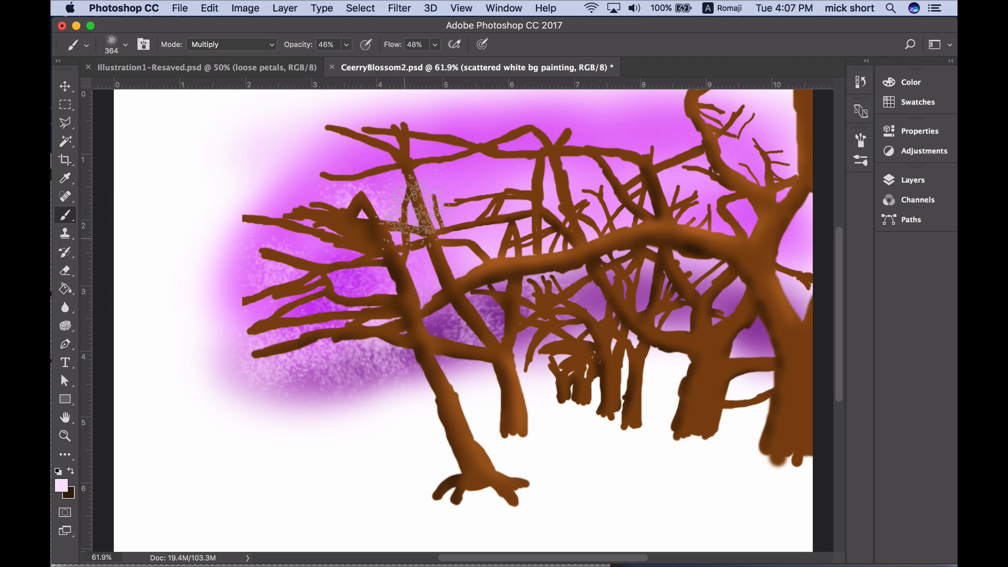
mouse_move(391, 199)
left_mouse_down()
mouse_move(334, 196)
mouse_move(335, 189)
mouse_move(267, 230)
mouse_move(233, 289)
mouse_move(237, 342)
left_mouse_up()
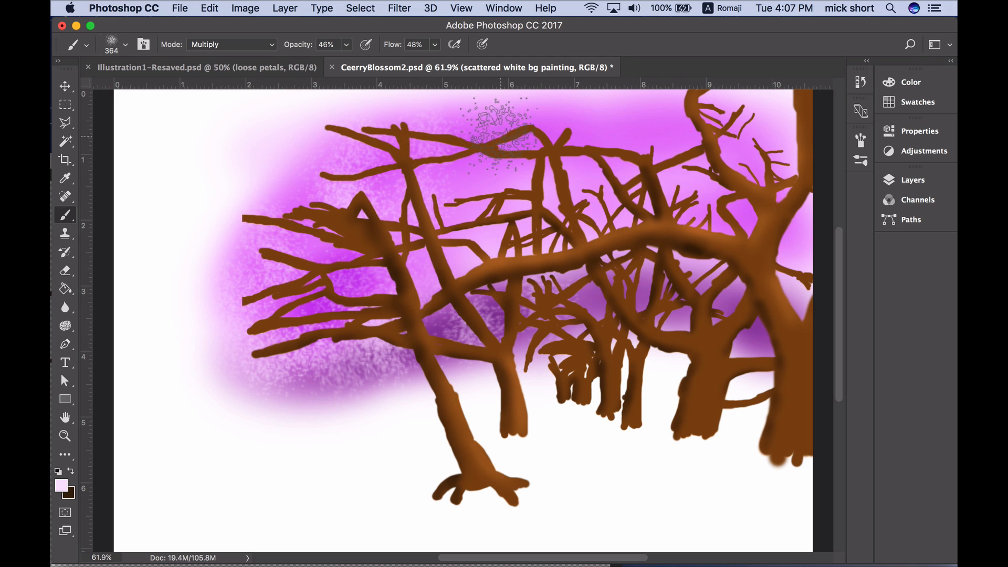
mouse_move(496, 131)
left_mouse_down()
mouse_move(422, 137)
mouse_move(427, 119)
mouse_move(350, 154)
mouse_move(412, 181)
left_mouse_up()
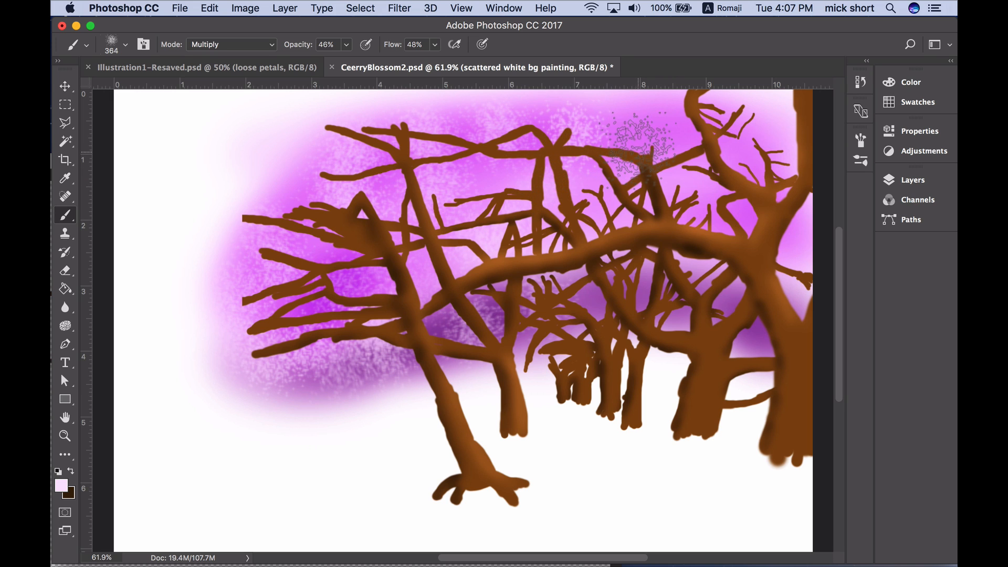
left_click(713, 209)
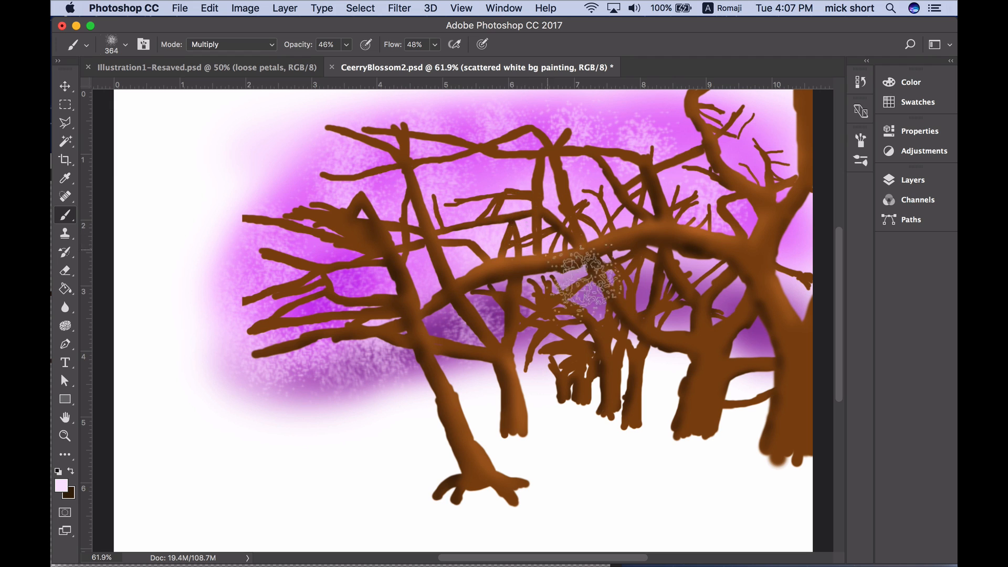
mouse_move(611, 297)
left_mouse_down()
mouse_move(658, 285)
mouse_move(697, 306)
mouse_move(727, 301)
mouse_move(746, 319)
left_mouse_up()
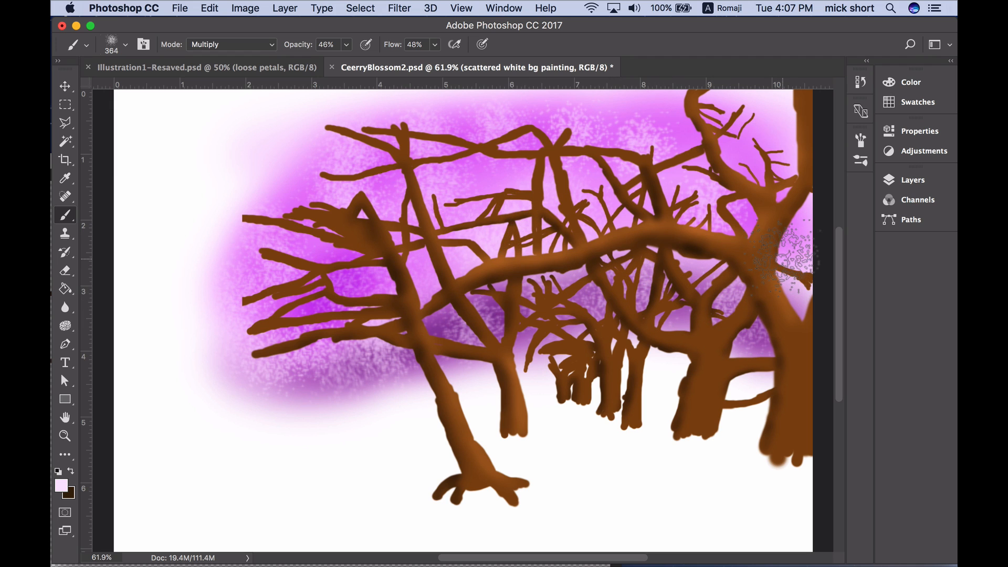
mouse_move(746, 188)
left_mouse_down()
mouse_move(739, 156)
mouse_move(722, 143)
left_mouse_up()
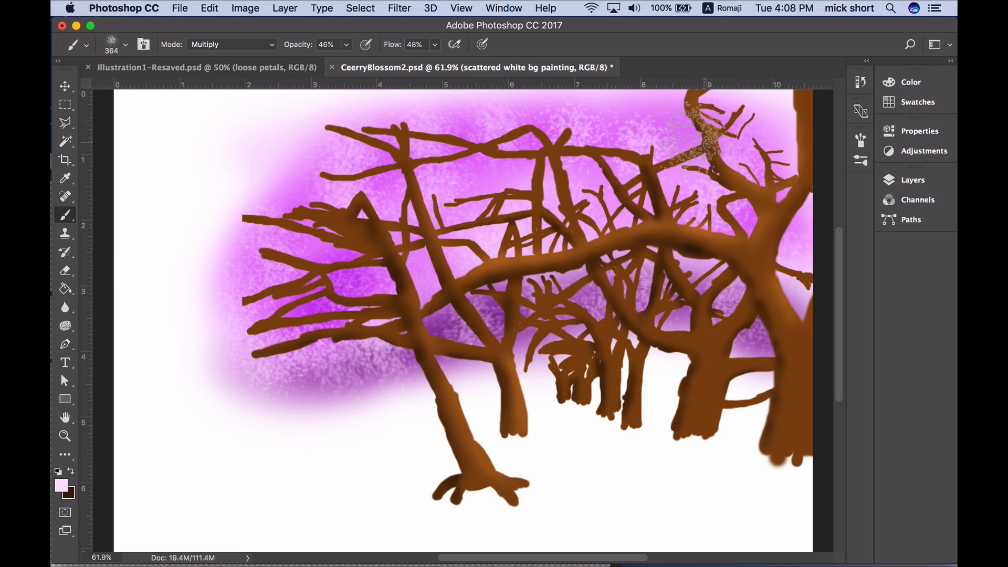
mouse_move(203, 272)
left_mouse_down()
mouse_move(328, 269)
mouse_move(340, 279)
left_mouse_up()
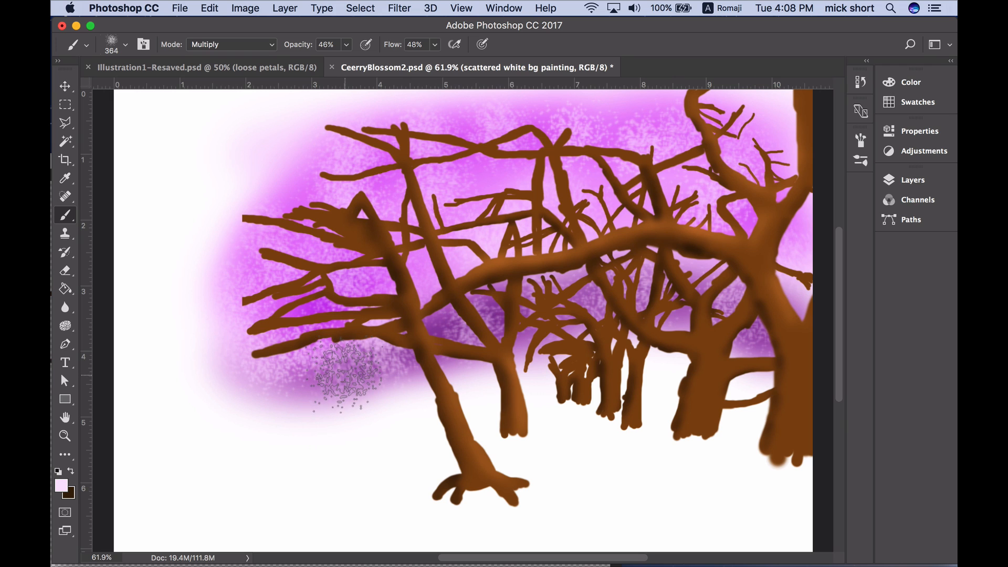
left_click_drag(344, 374, 257, 367)
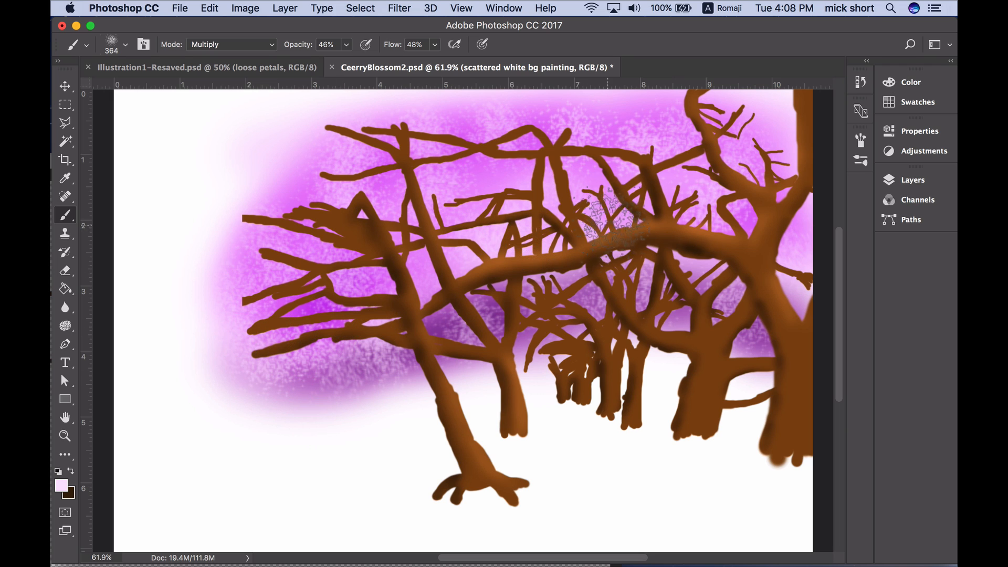
- Add a new layer above "trees spare" and name it "front dark pink"
left_click(893, 181)
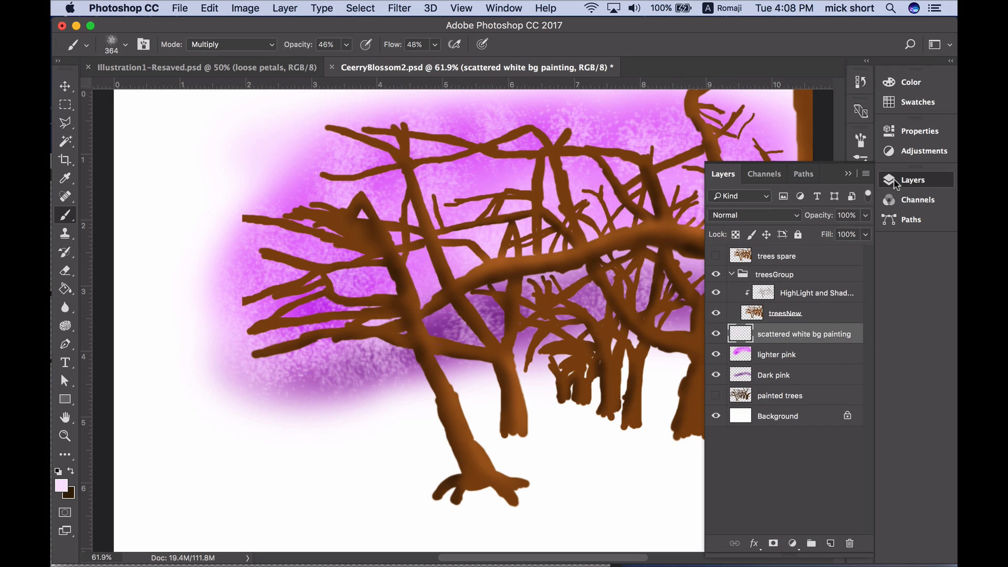
left_click(820, 263)
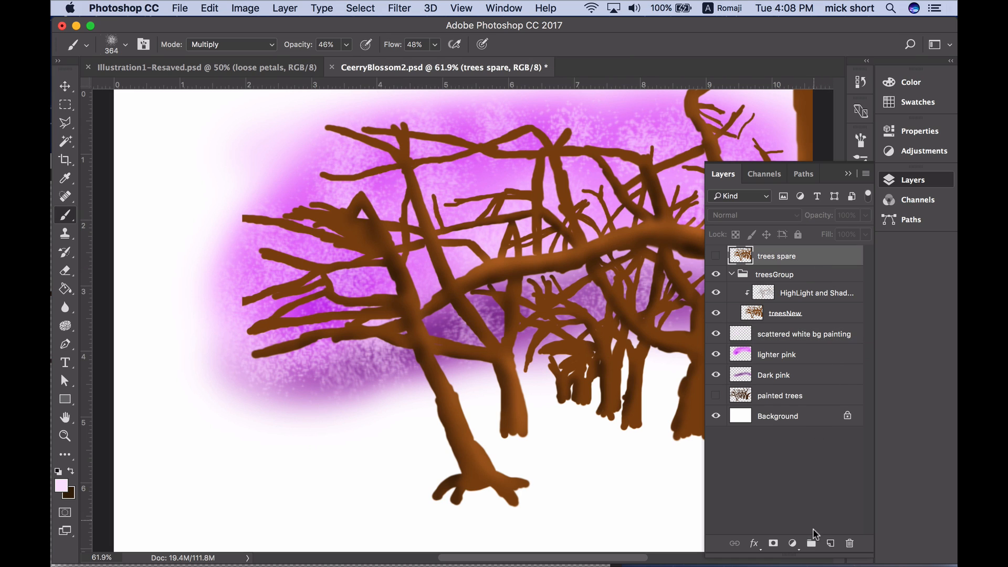
left_click(830, 544)
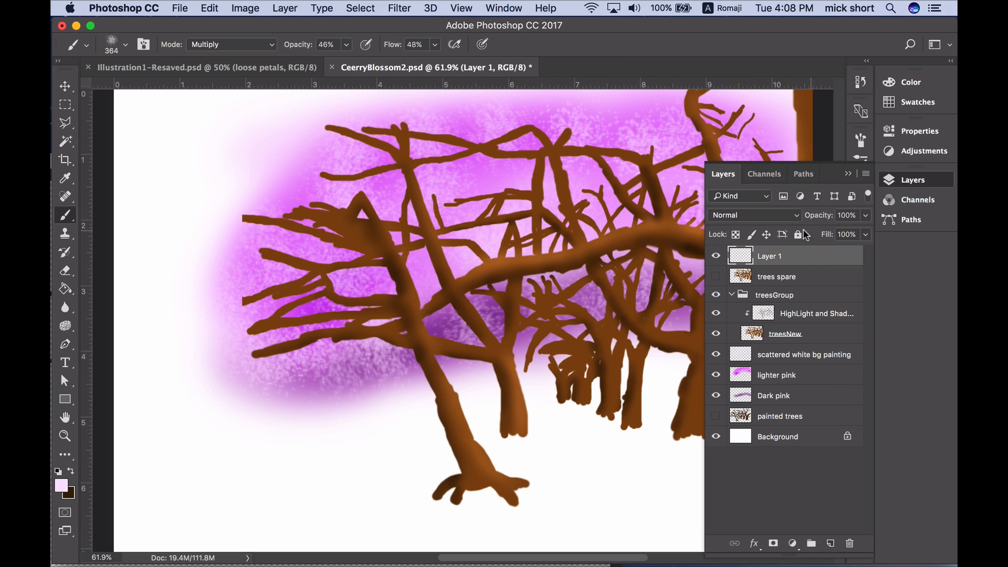
type("front dark pink")
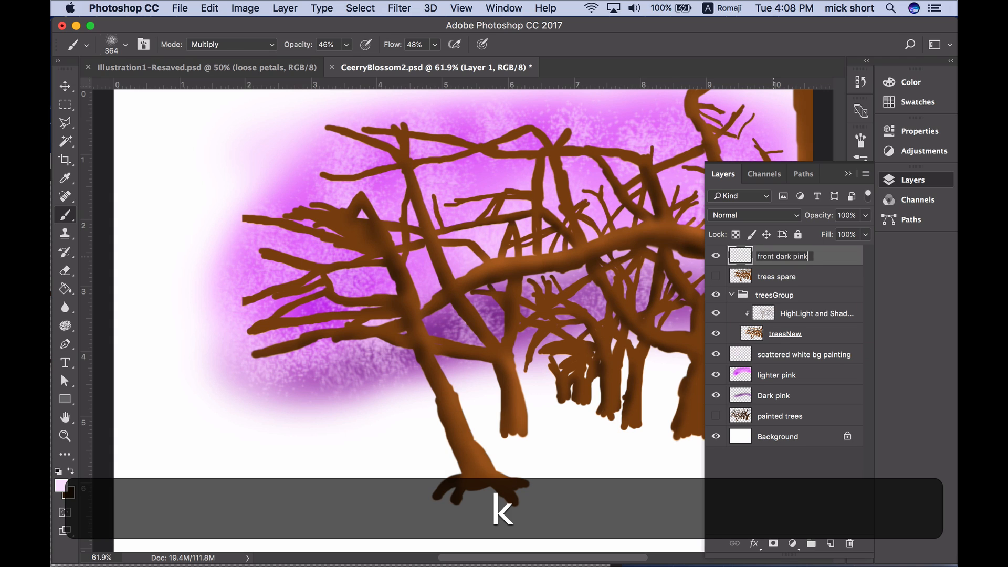
key("Return")
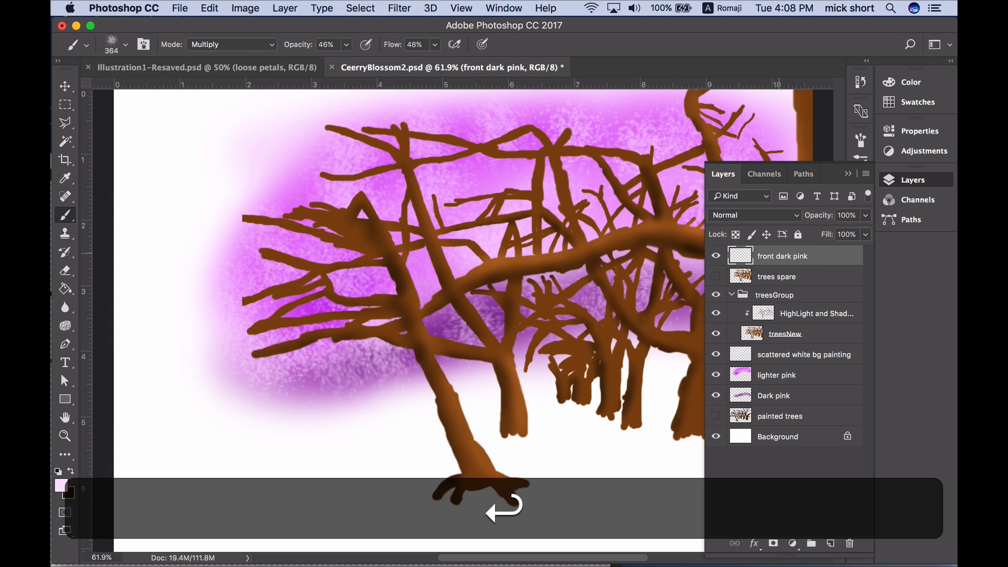
left_click(849, 174)
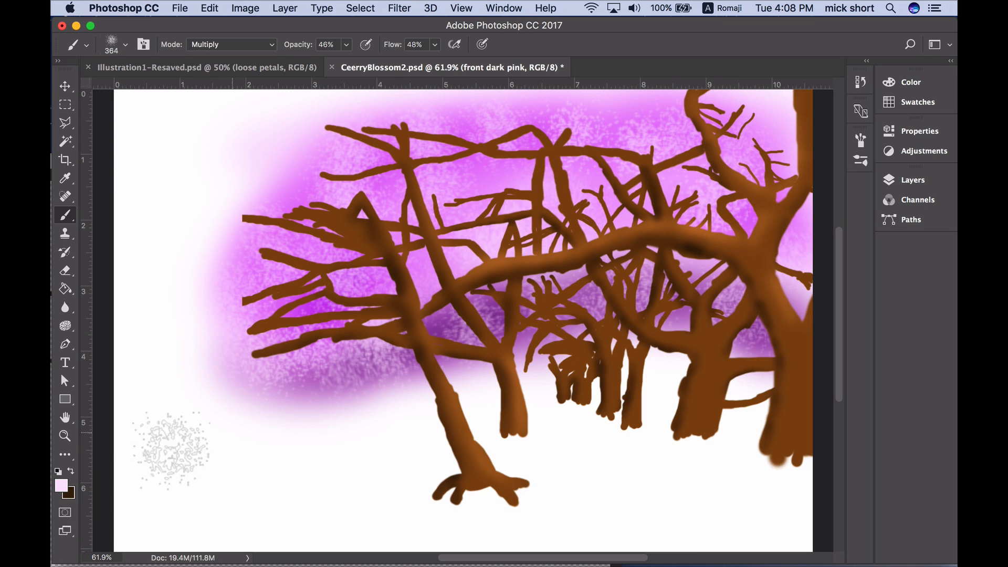
- Change the foreground color to dark purple 8b229a
left_click(62, 487)
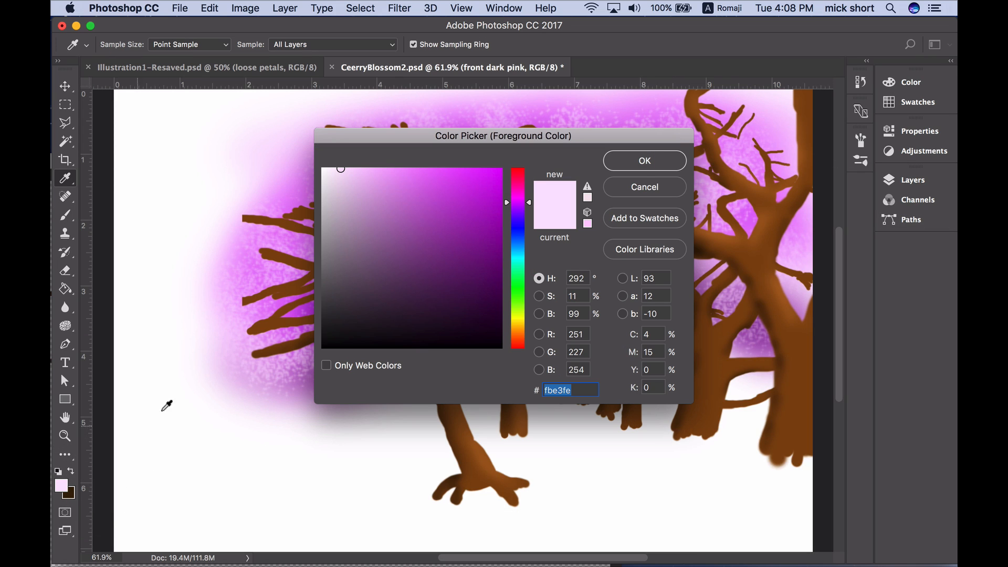
left_click(462, 240)
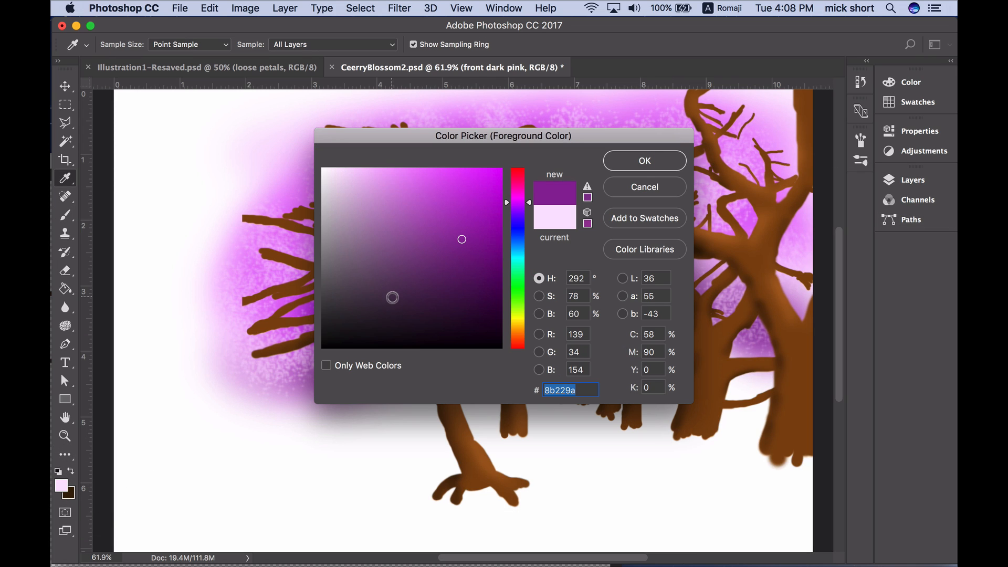
left_click(645, 161)
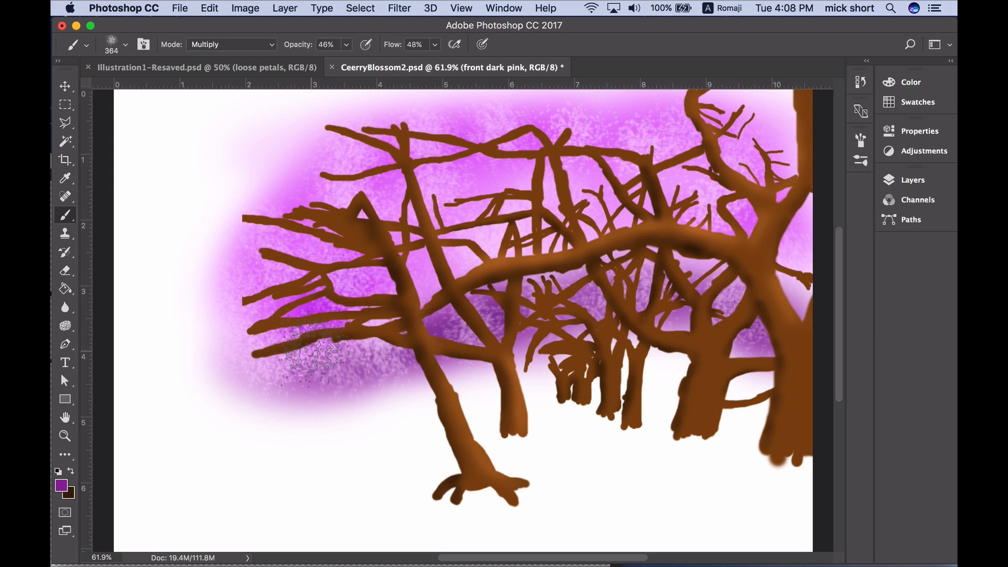
- Paint dark purple spatter over the branches and around the outer edges of the blossom canopy on the "front dark pink" layer
left_click(290, 351)
mouse_move(303, 357)
left_mouse_down()
mouse_move(381, 333)
mouse_move(344, 344)
mouse_move(379, 318)
mouse_move(367, 330)
mouse_move(403, 325)
mouse_move(489, 261)
mouse_move(509, 268)
mouse_move(555, 247)
mouse_move(477, 247)
mouse_move(461, 252)
mouse_move(488, 277)
mouse_move(573, 294)
mouse_move(551, 273)
mouse_move(554, 257)
mouse_move(565, 242)
mouse_move(581, 278)
mouse_move(584, 251)
left_mouse_up()
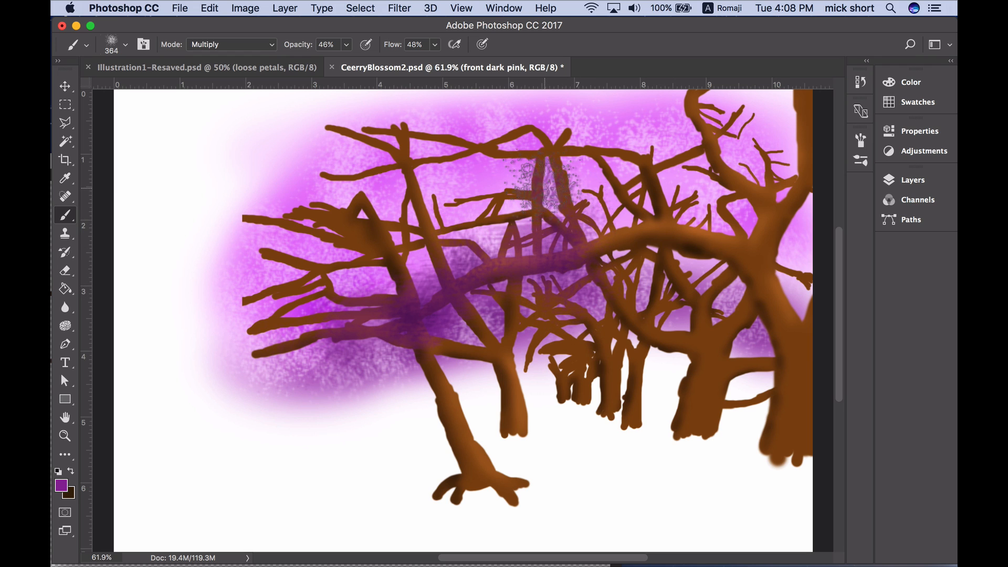
mouse_move(545, 188)
left_mouse_down()
mouse_move(497, 204)
mouse_move(459, 210)
left_mouse_up()
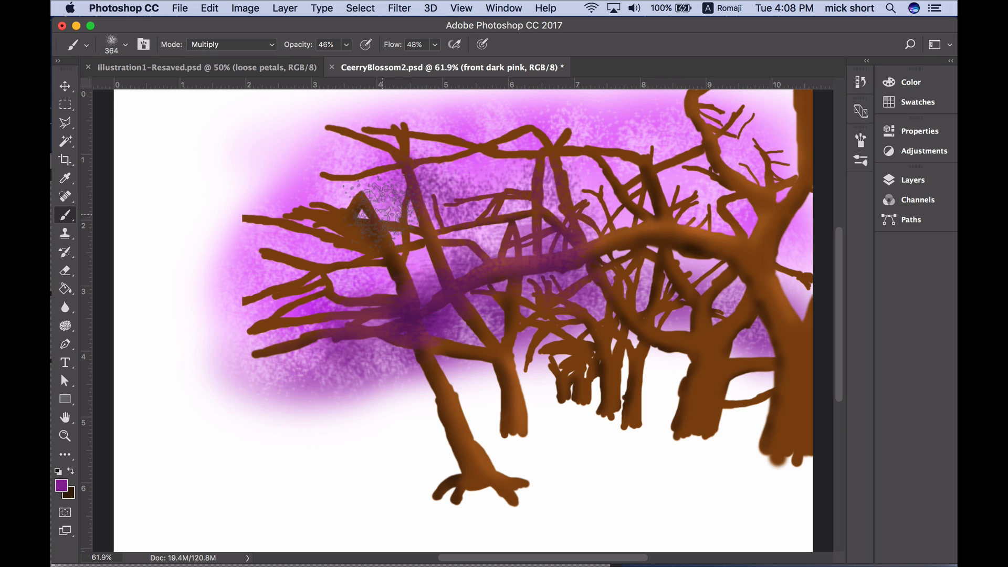
mouse_move(374, 227)
left_mouse_down()
mouse_move(263, 279)
mouse_move(309, 285)
mouse_move(345, 241)
mouse_move(562, 186)
mouse_move(685, 180)
mouse_move(628, 132)
mouse_move(486, 164)
left_mouse_up()
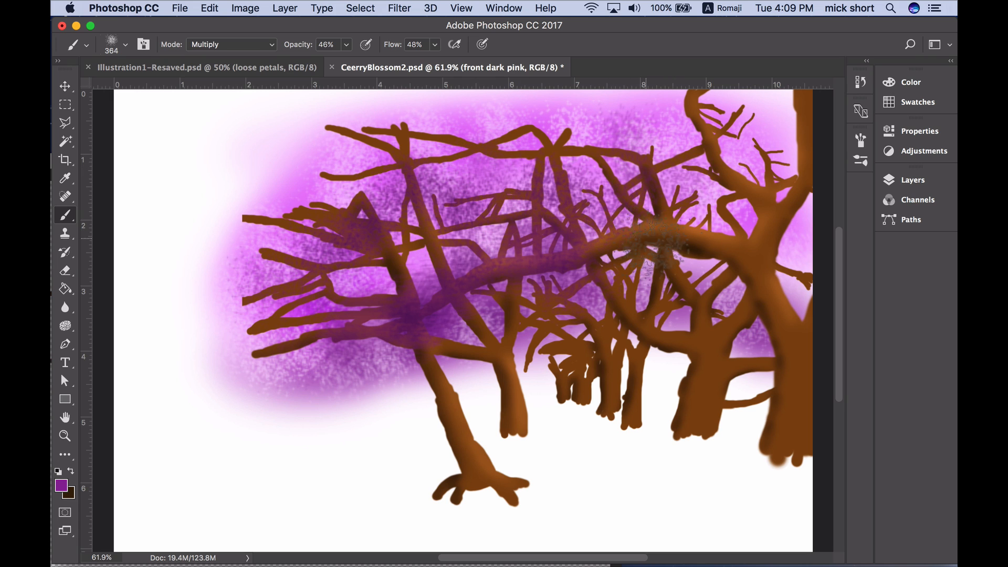
mouse_move(706, 258)
left_mouse_down()
mouse_move(692, 232)
mouse_move(757, 208)
mouse_move(750, 178)
mouse_move(731, 157)
mouse_move(669, 178)
mouse_move(672, 188)
mouse_move(604, 229)
mouse_move(594, 293)
mouse_move(544, 307)
mouse_move(564, 331)
mouse_move(514, 314)
mouse_move(591, 333)
mouse_move(560, 307)
mouse_move(500, 310)
mouse_move(394, 334)
mouse_move(380, 354)
mouse_move(310, 365)
left_mouse_up()
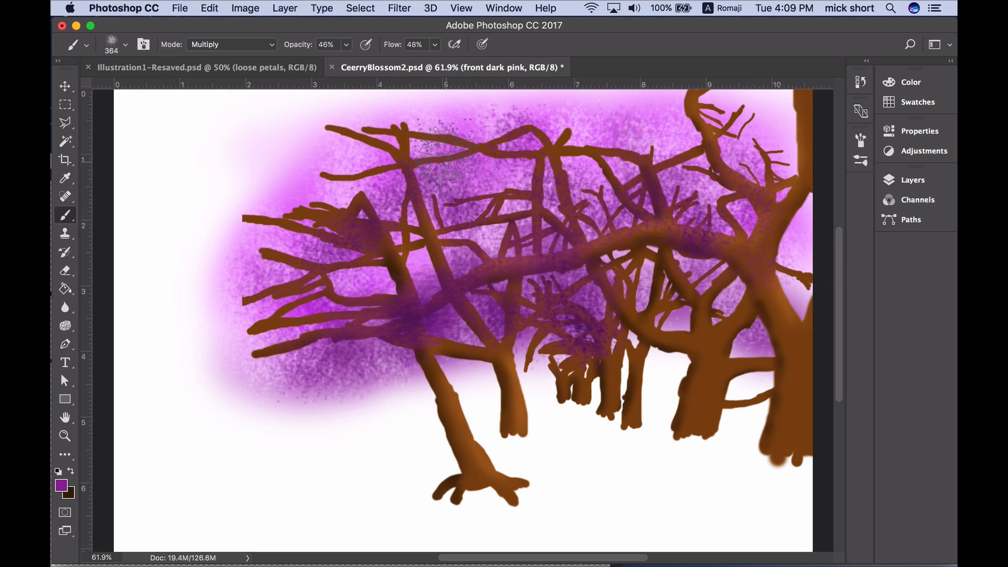
mouse_move(428, 145)
left_mouse_down()
mouse_move(349, 147)
mouse_move(335, 191)
mouse_move(331, 184)
mouse_move(241, 209)
mouse_move(252, 215)
mouse_move(197, 244)
mouse_move(270, 233)
mouse_move(221, 283)
mouse_move(211, 338)
mouse_move(234, 389)
left_mouse_up()
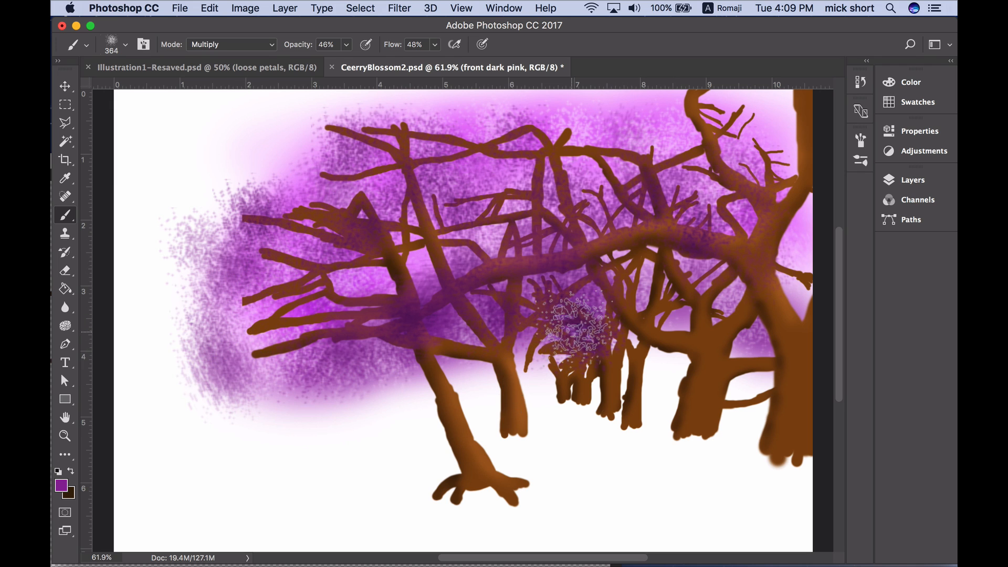
mouse_move(578, 323)
left_mouse_down()
mouse_move(745, 342)
mouse_move(653, 298)
mouse_move(746, 279)
left_mouse_up()
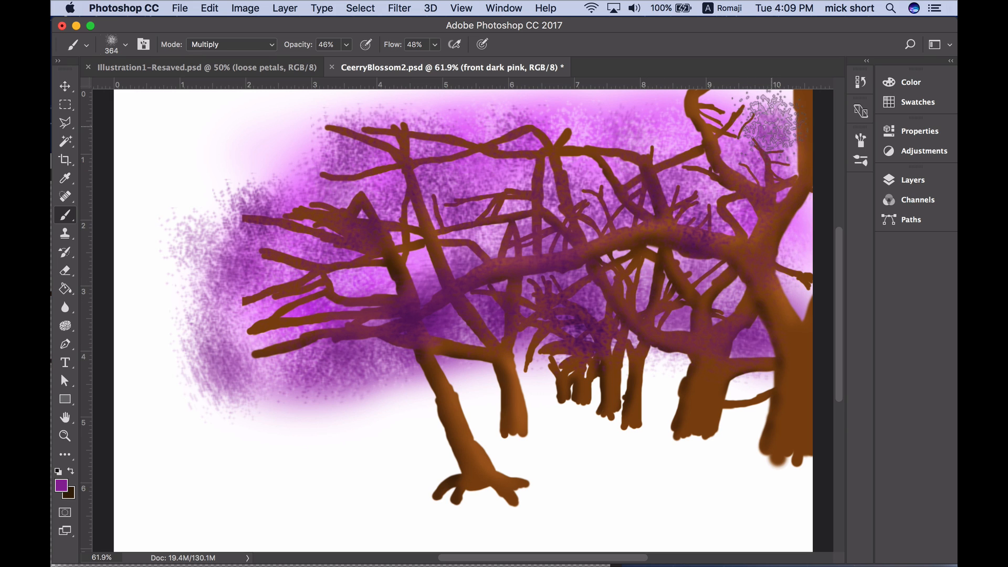
left_click_drag(772, 126, 738, 108)
left_click_drag(656, 124, 619, 112)
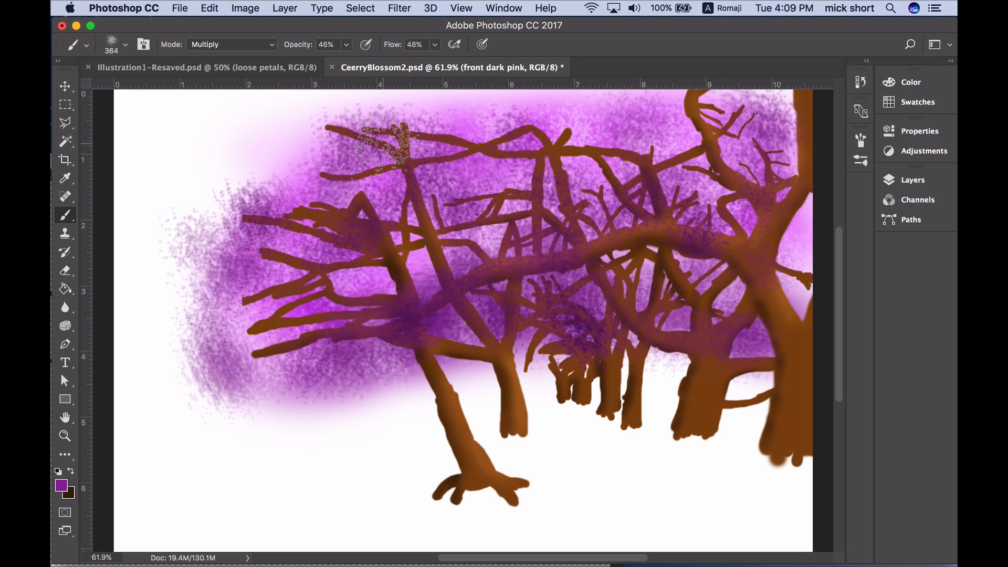
left_click_drag(325, 161, 284, 166)
left_click_drag(496, 112, 453, 117)
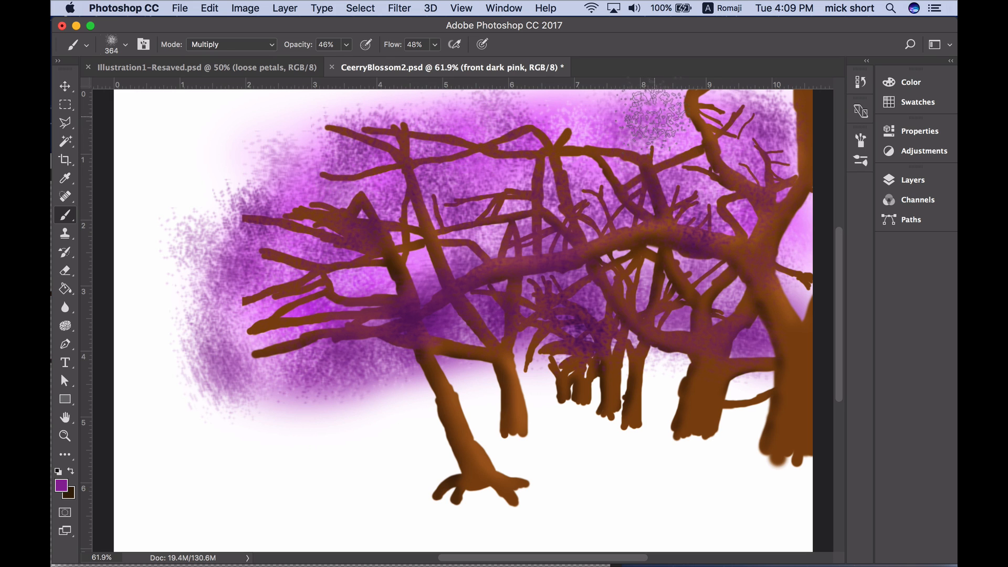
- Add a new layer above "front dark pink" and name it "front lighter pink"
left_click(927, 180)
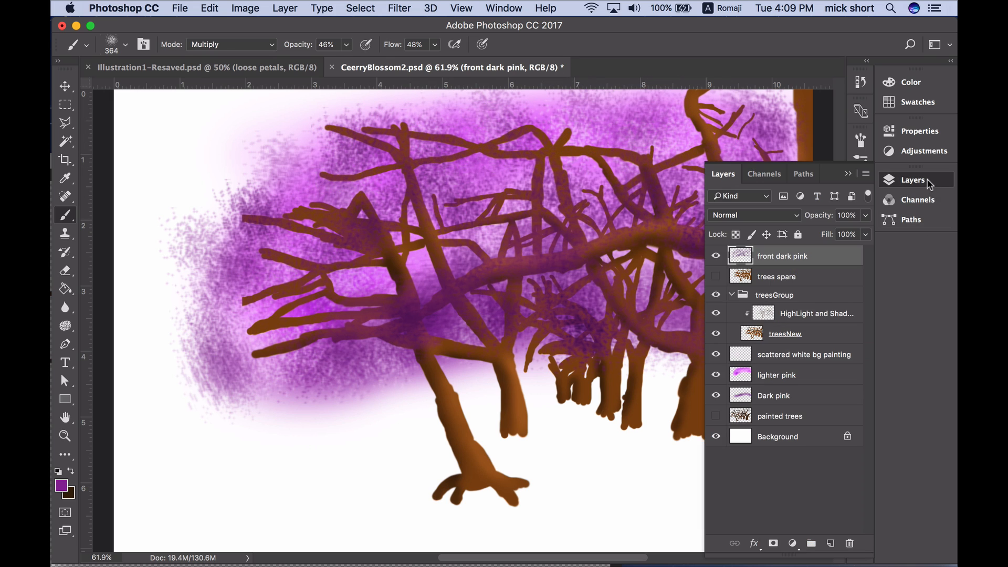
left_click(831, 544)
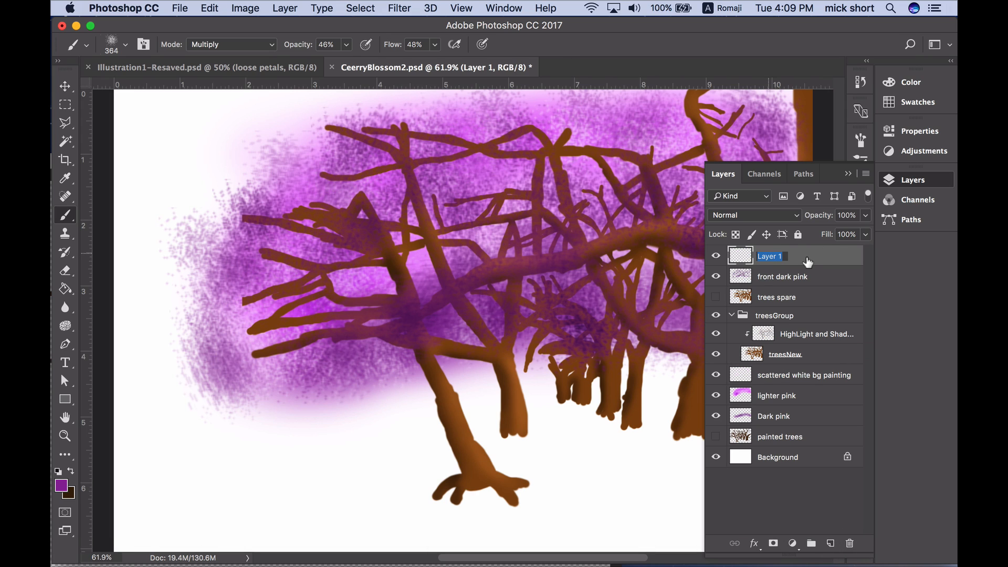
type("front lighter pink")
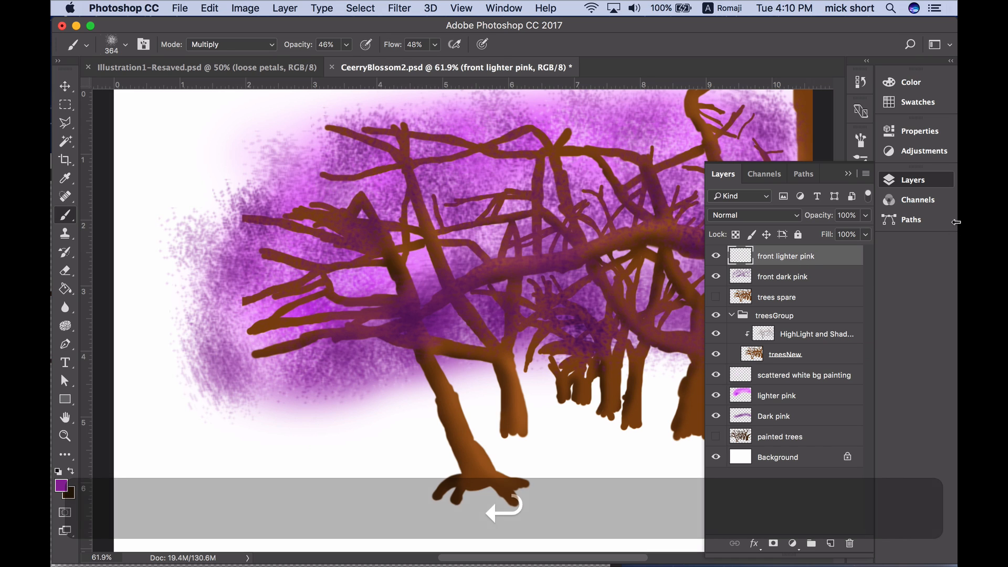
left_click(849, 175)
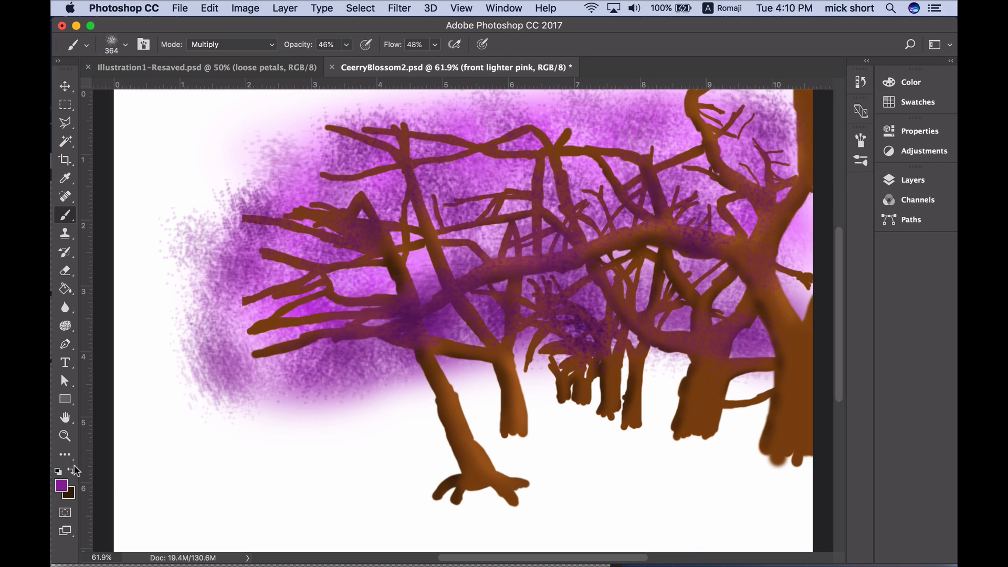
- Change the foreground color to light pink ea89f8
left_click(62, 490)
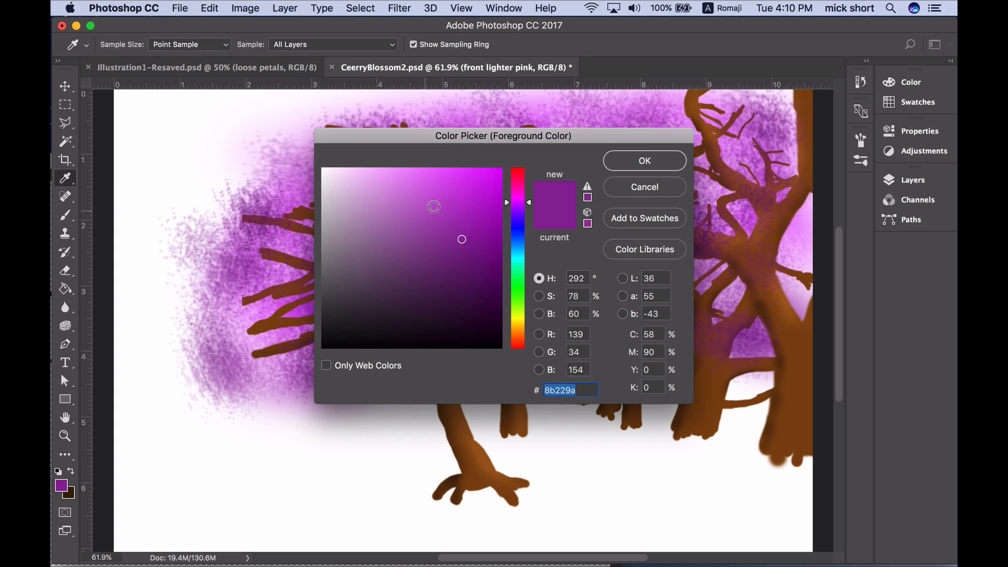
left_click(411, 168)
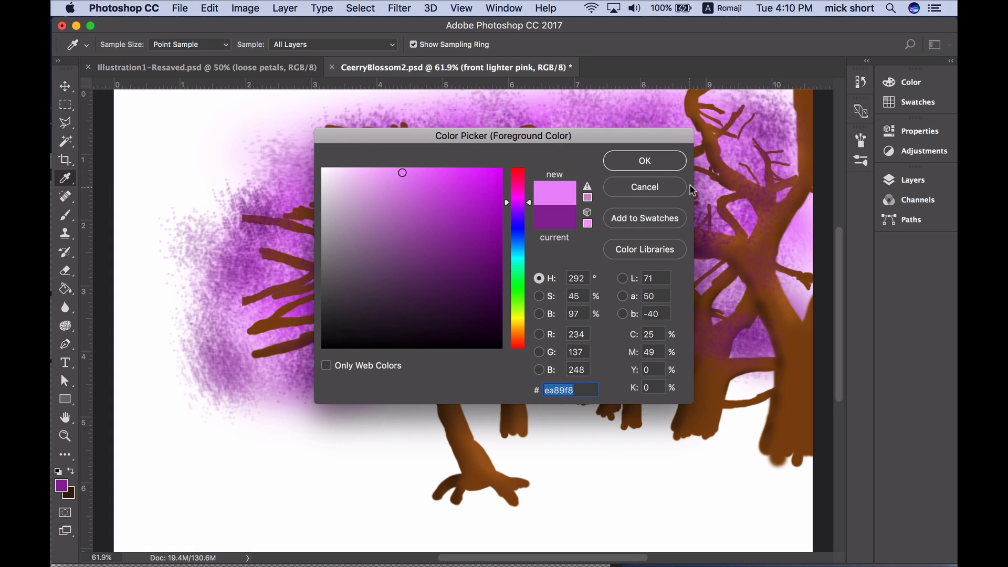
left_click(645, 160)
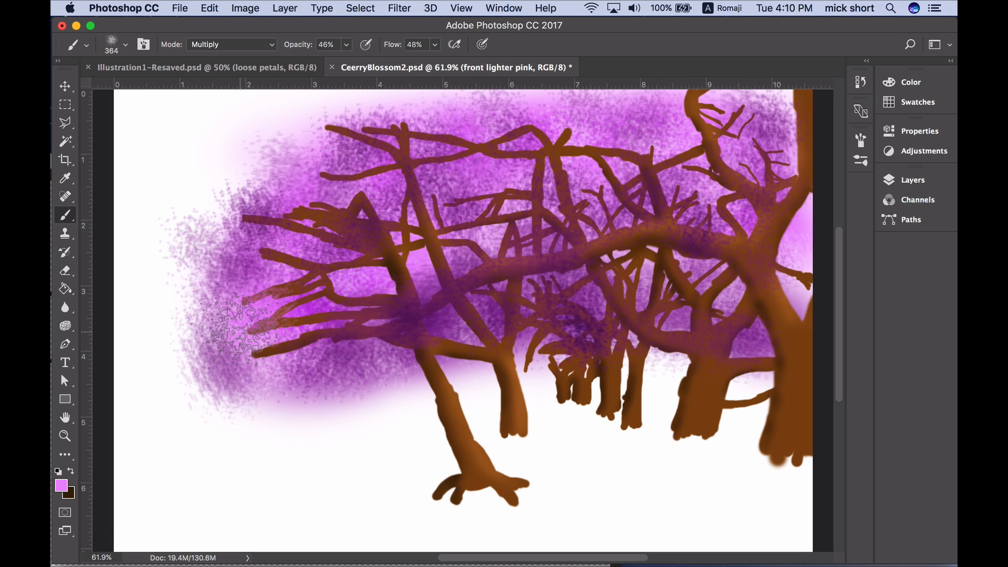
- Paint light pink spatter over the branches on the left side of the canopy on the "front lighter pink" layer
mouse_move(241, 332)
left_mouse_down()
mouse_move(295, 285)
mouse_move(370, 279)
mouse_move(348, 256)
mouse_move(350, 237)
mouse_move(309, 216)
left_mouse_up()
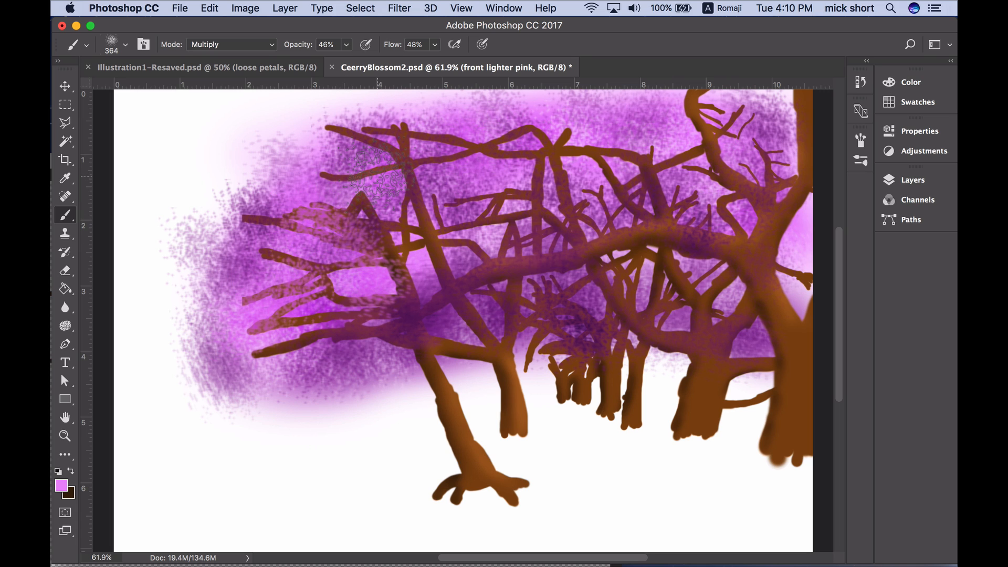
left_click_drag(373, 175, 336, 178)
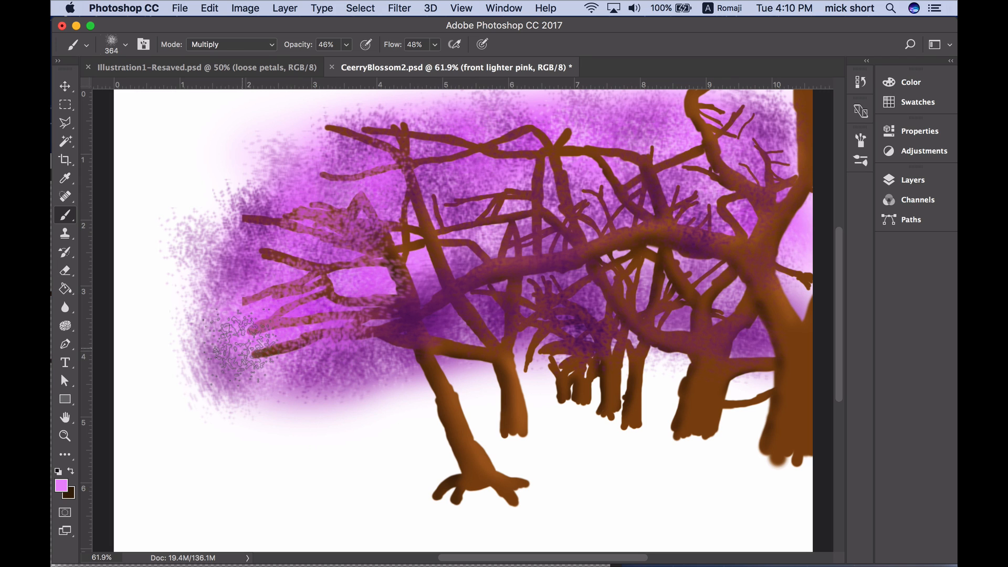
mouse_move(243, 346)
left_mouse_down()
mouse_move(221, 333)
mouse_move(258, 344)
left_mouse_up()
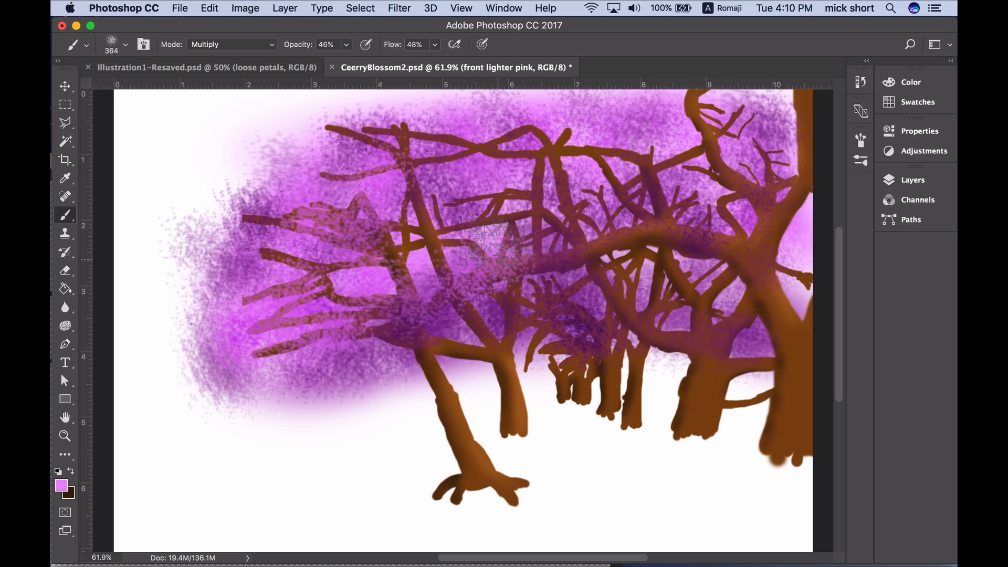
mouse_move(427, 190)
left_mouse_down()
mouse_move(412, 179)
mouse_move(281, 179)
left_mouse_up()
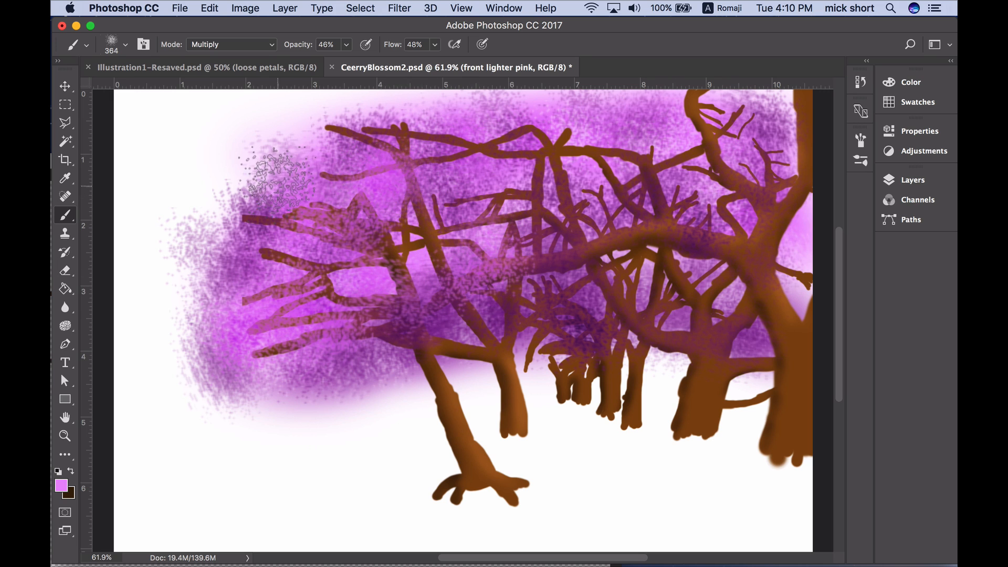
- Set the brush to 67% opacity and 70% flow, and spread light pink spatter over the upper, right and outer left blossoms
left_click(346, 45)
left_click_drag(348, 62, 362, 63)
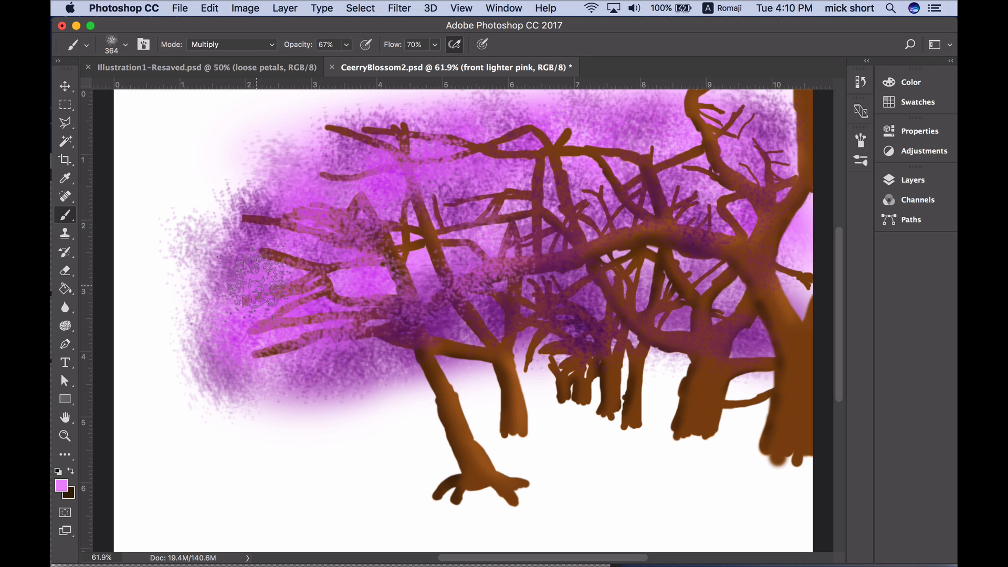
mouse_move(517, 133)
left_mouse_down()
mouse_move(691, 149)
mouse_move(615, 136)
mouse_move(654, 126)
left_mouse_up()
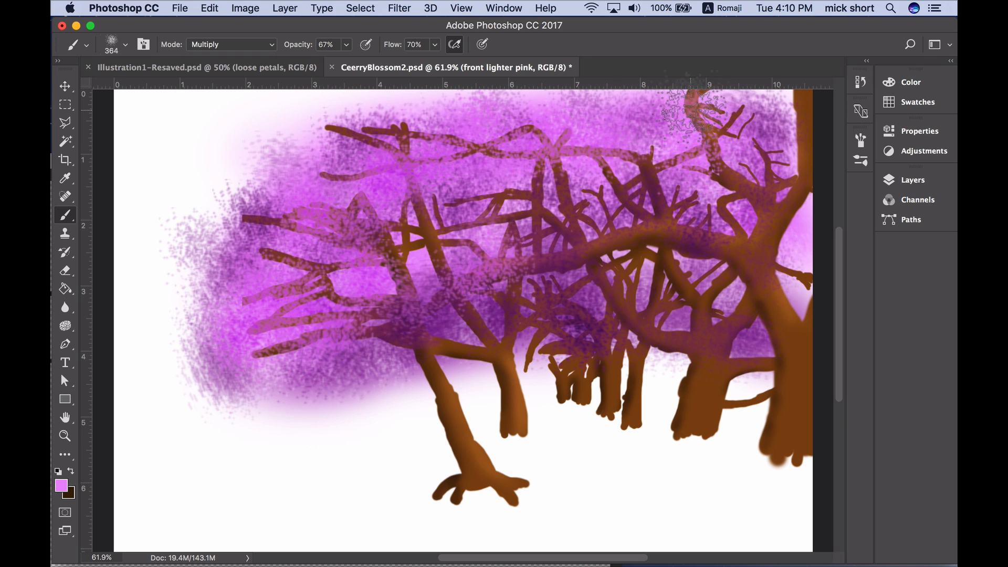
mouse_move(708, 111)
left_mouse_down()
mouse_move(808, 105)
mouse_move(787, 139)
mouse_move(730, 160)
mouse_move(727, 168)
mouse_move(761, 165)
mouse_move(740, 196)
mouse_move(677, 188)
left_mouse_up()
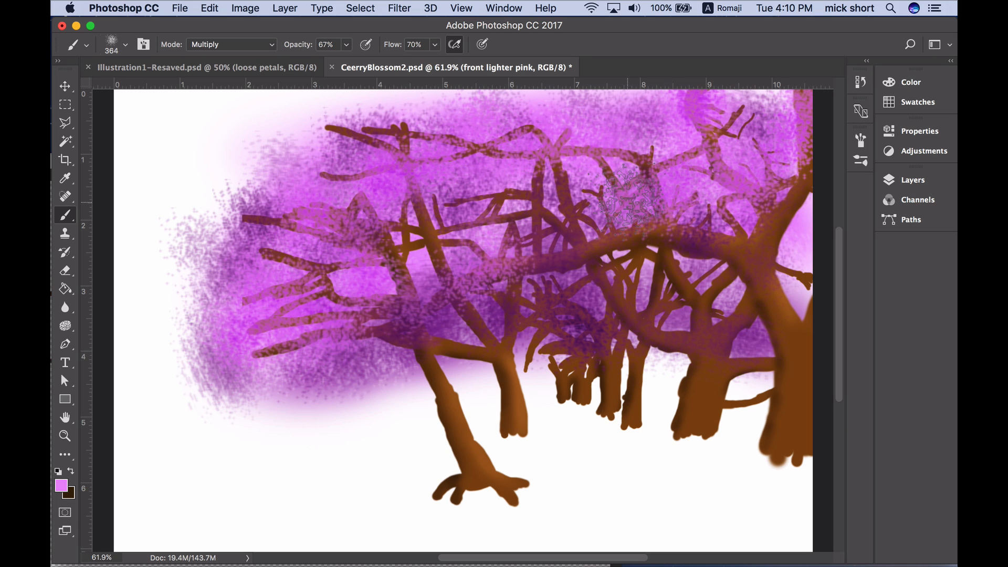
mouse_move(554, 244)
left_mouse_down()
mouse_move(575, 309)
mouse_move(626, 283)
mouse_move(620, 274)
mouse_move(642, 271)
mouse_move(699, 293)
mouse_move(691, 261)
mouse_move(722, 305)
mouse_move(792, 277)
mouse_move(795, 188)
mouse_move(712, 113)
mouse_move(605, 129)
mouse_move(544, 113)
mouse_move(500, 132)
mouse_move(465, 214)
mouse_move(406, 218)
mouse_move(409, 251)
left_mouse_up()
mouse_move(348, 354)
left_mouse_down()
mouse_move(295, 342)
mouse_move(191, 364)
mouse_move(192, 278)
mouse_move(201, 289)
mouse_move(233, 257)
mouse_move(223, 204)
mouse_move(432, 120)
mouse_move(585, 108)
left_mouse_up()
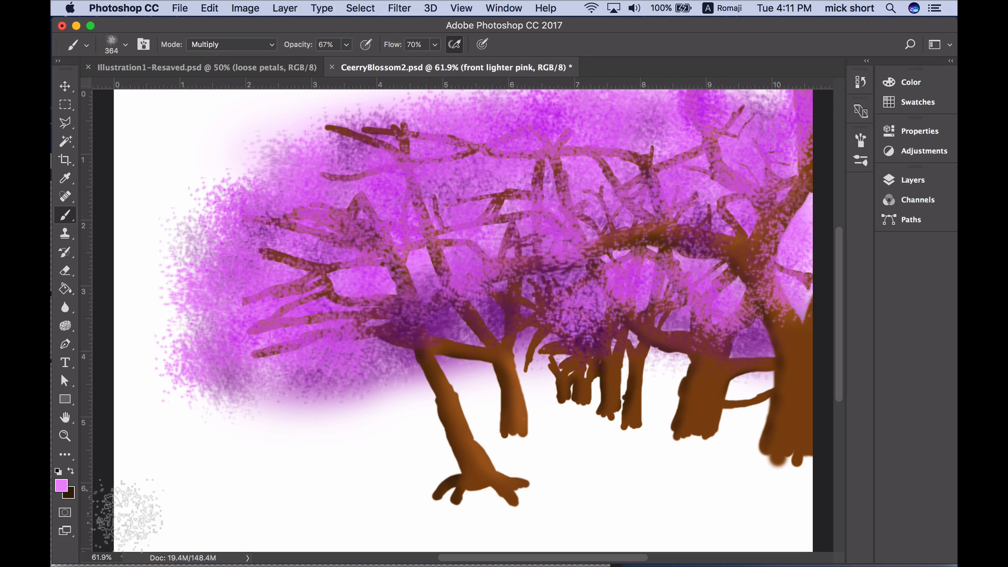
- Add a new layer above "front lighter pink" and name it "white front"
left_click(905, 183)
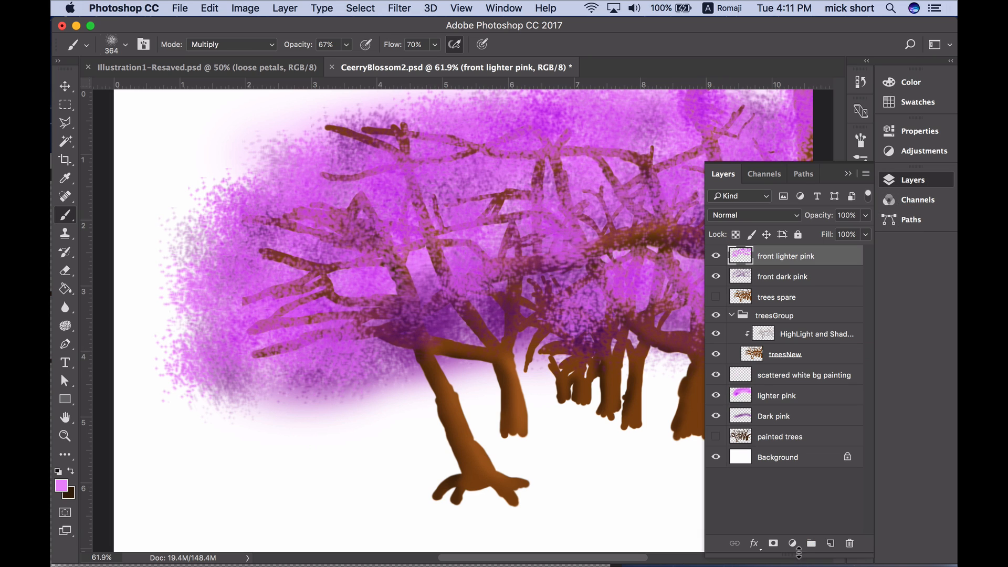
left_click(830, 544)
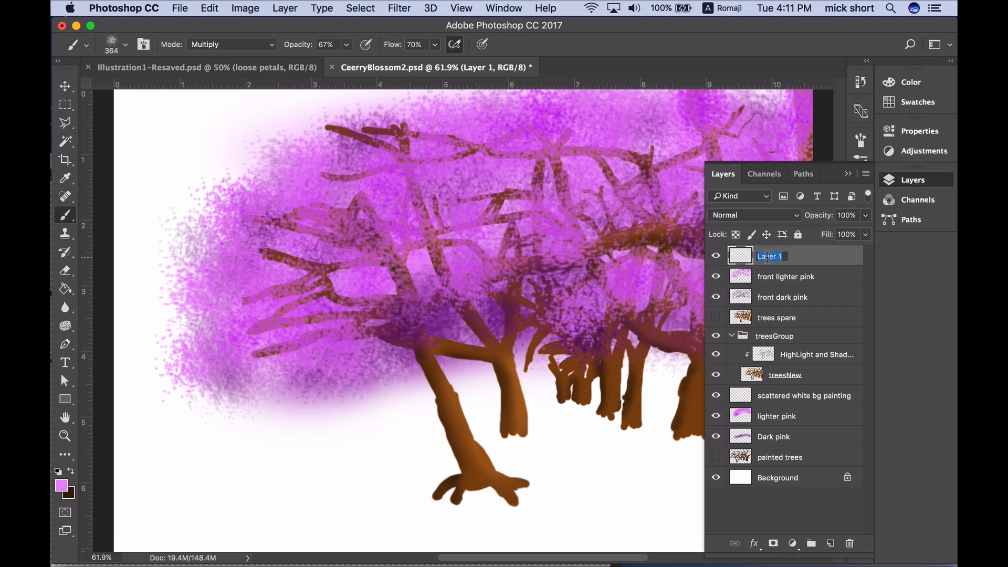
type("white fron")
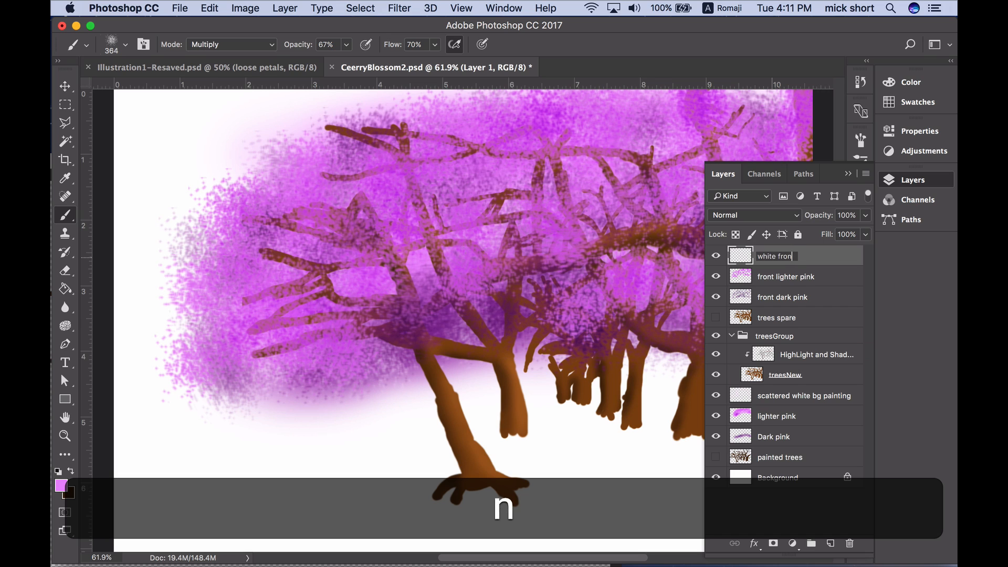
type("t")
key("Return")
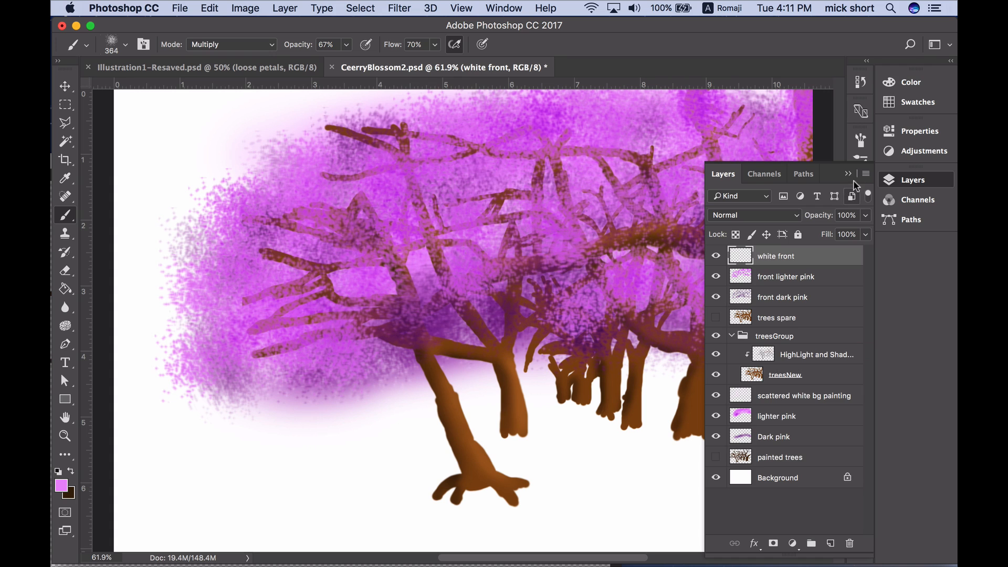
left_click(848, 175)
- Change the foreground color to very pale pink f6d4fb and return to the Brush tool
left_click(61, 485)
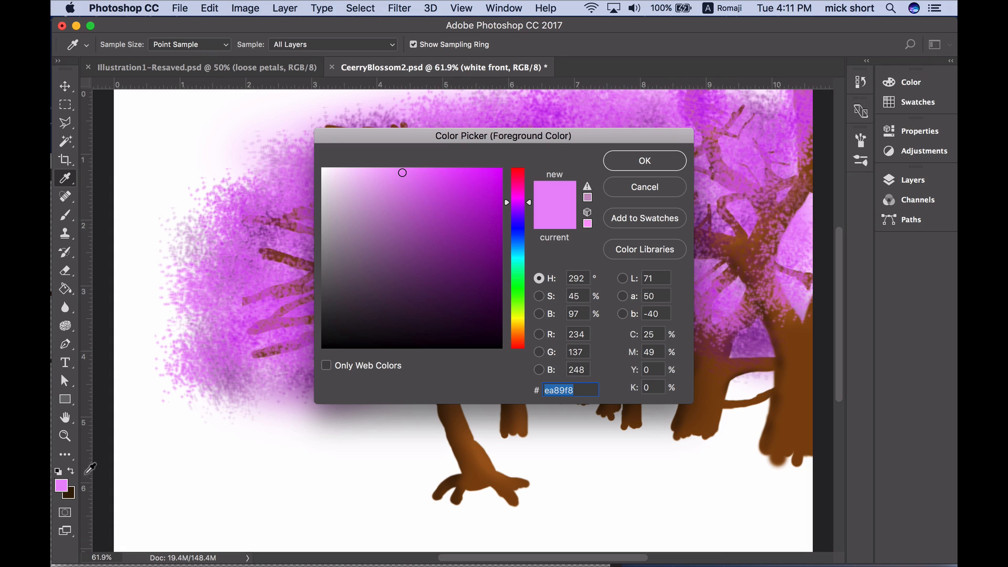
left_click(351, 170)
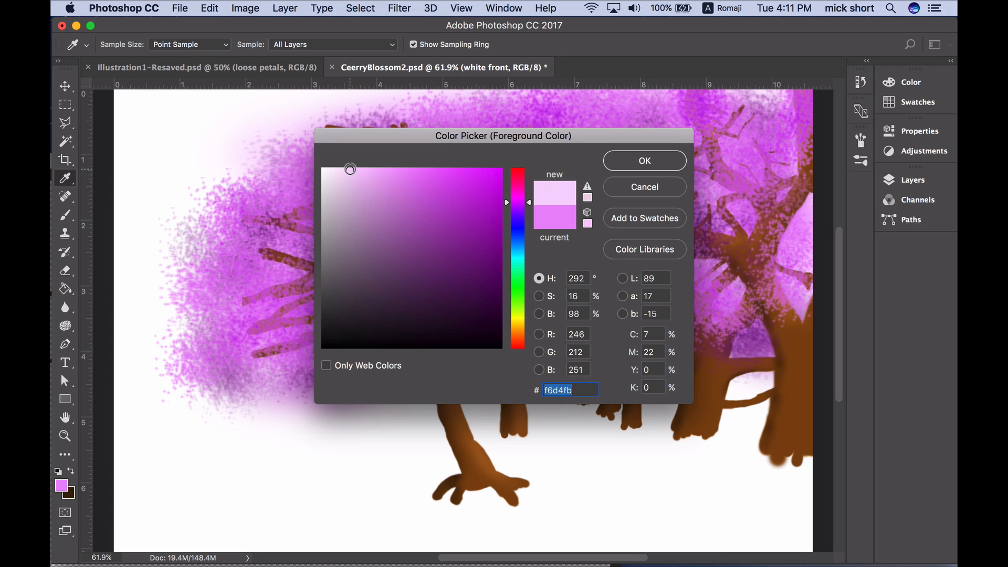
left_click(641, 164)
key("b")
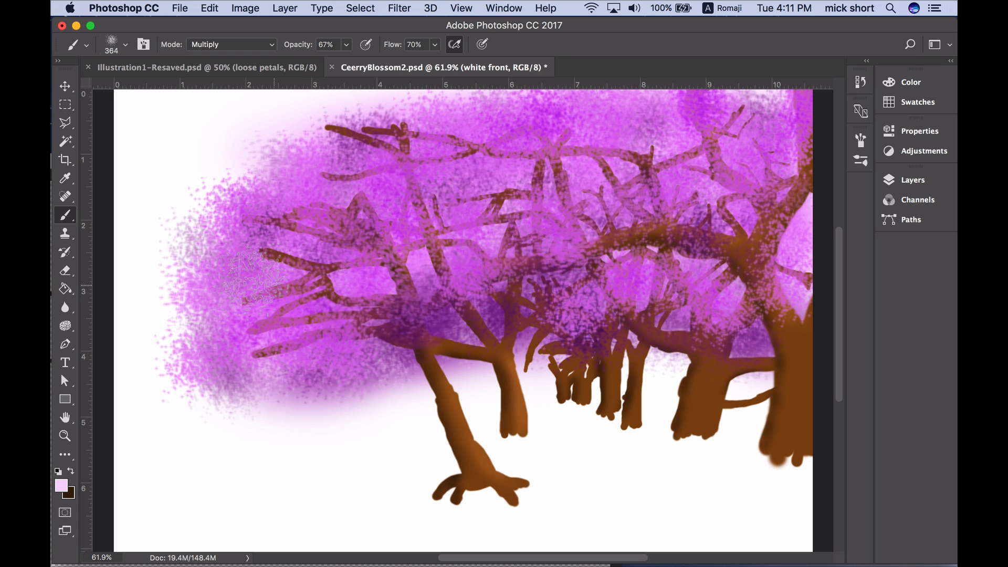
- Paint very pale pink spatter across the left, upper and right parts of the canopy on the "white front" layer
mouse_move(233, 283)
left_mouse_down()
mouse_move(209, 313)
mouse_move(272, 271)
mouse_move(308, 290)
mouse_move(347, 261)
mouse_move(398, 270)
mouse_move(372, 230)
mouse_move(276, 181)
mouse_move(230, 216)
left_mouse_up()
mouse_move(330, 179)
left_mouse_down()
mouse_move(416, 152)
mouse_move(454, 232)
left_mouse_up()
mouse_move(315, 340)
left_mouse_down()
mouse_move(250, 369)
mouse_move(262, 331)
mouse_move(449, 189)
mouse_move(441, 149)
mouse_move(376, 139)
mouse_move(374, 129)
mouse_move(312, 134)
mouse_move(460, 102)
mouse_move(352, 111)
mouse_move(252, 162)
mouse_move(228, 197)
mouse_move(240, 174)
mouse_move(267, 160)
left_mouse_up()
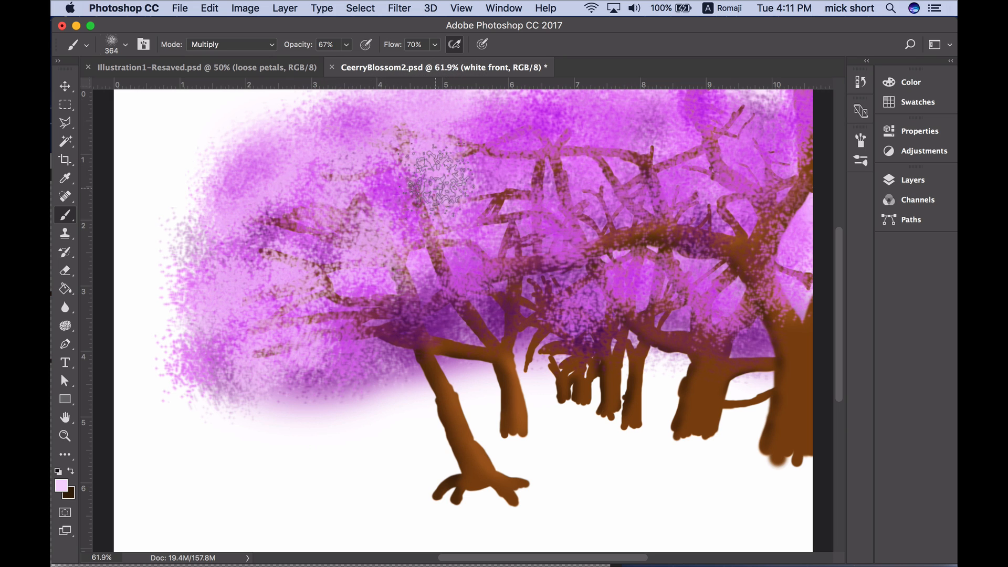
mouse_move(455, 100)
left_mouse_down()
mouse_move(587, 112)
mouse_move(478, 127)
mouse_move(555, 101)
mouse_move(639, 113)
mouse_move(793, 110)
mouse_move(800, 144)
mouse_move(749, 118)
mouse_move(711, 115)
mouse_move(812, 183)
mouse_move(760, 148)
mouse_move(788, 239)
mouse_move(791, 219)
mouse_move(764, 172)
mouse_move(680, 141)
left_mouse_up()
mouse_move(656, 315)
left_mouse_down()
mouse_move(521, 261)
mouse_move(547, 231)
mouse_move(551, 243)
mouse_move(761, 228)
mouse_move(671, 202)
mouse_move(607, 212)
mouse_move(430, 310)
mouse_move(388, 320)
mouse_move(389, 336)
mouse_move(310, 401)
mouse_move(281, 370)
mouse_move(202, 348)
mouse_move(263, 320)
mouse_move(393, 297)
mouse_move(401, 279)
mouse_move(371, 279)
mouse_move(378, 275)
mouse_move(535, 255)
left_mouse_up()
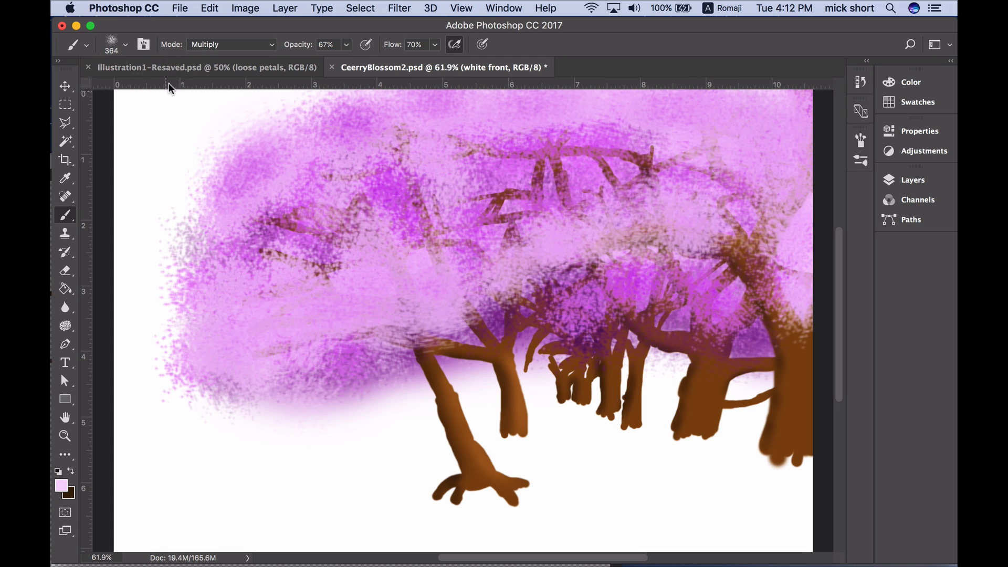
left_click(180, 7)
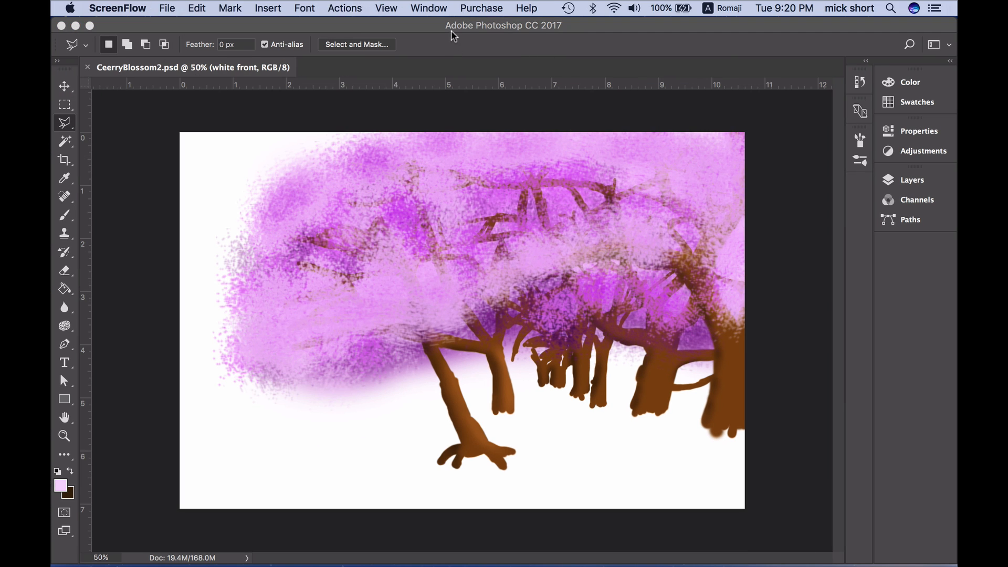
- Open the cherry tree photo IMG_6118.JPG from the quickMaskPics folder
left_click(450, 29)
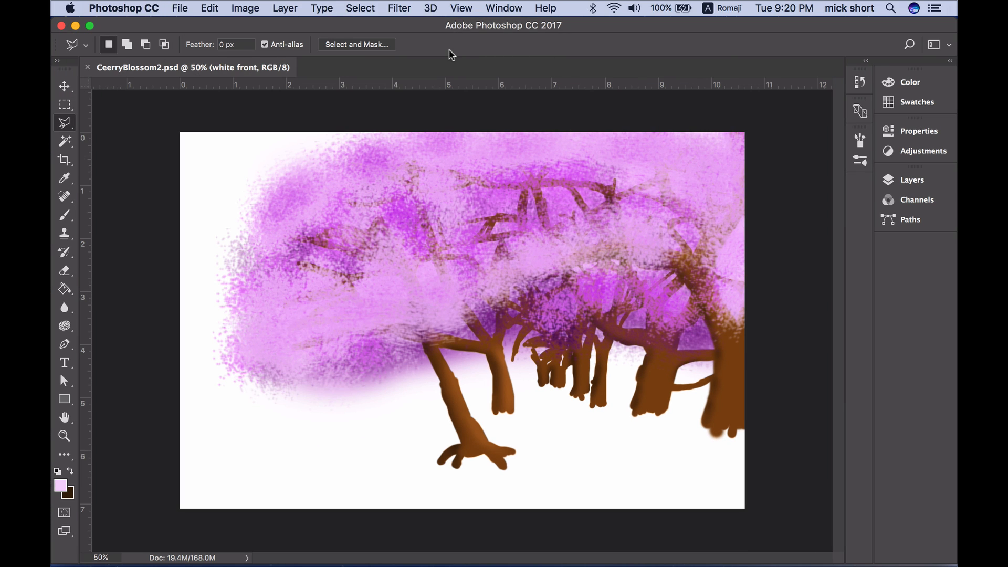
left_click(180, 7)
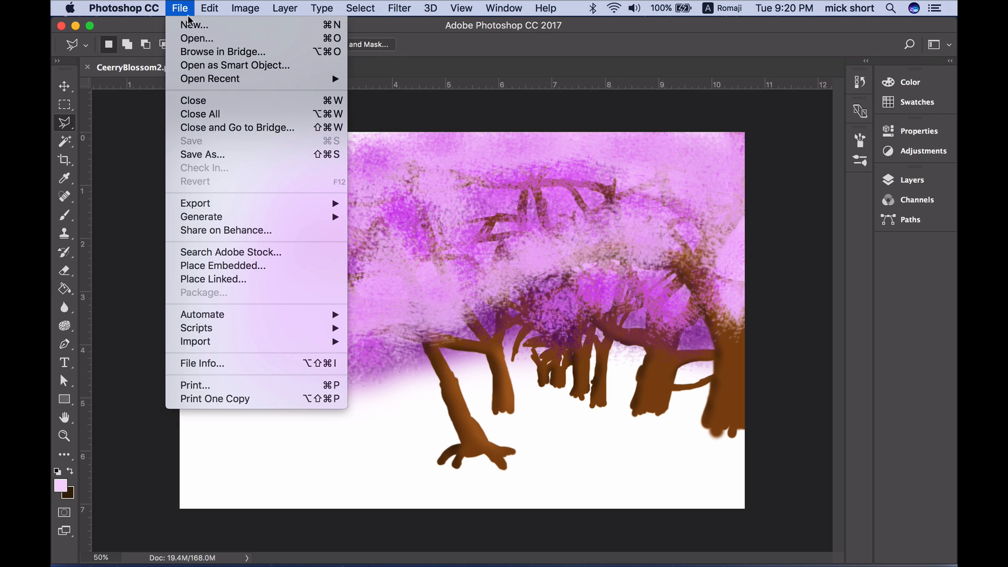
left_click(195, 36)
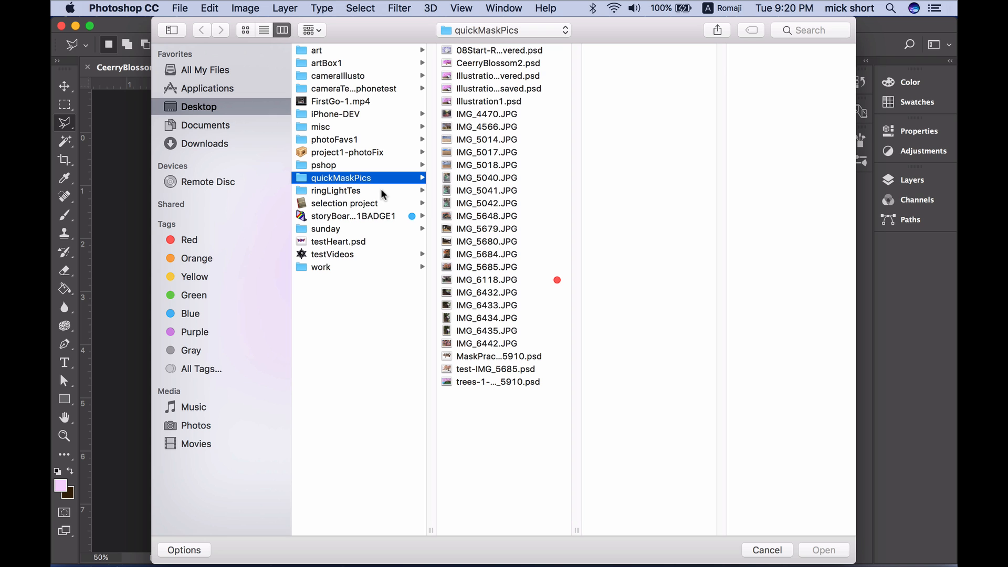
left_click(508, 278)
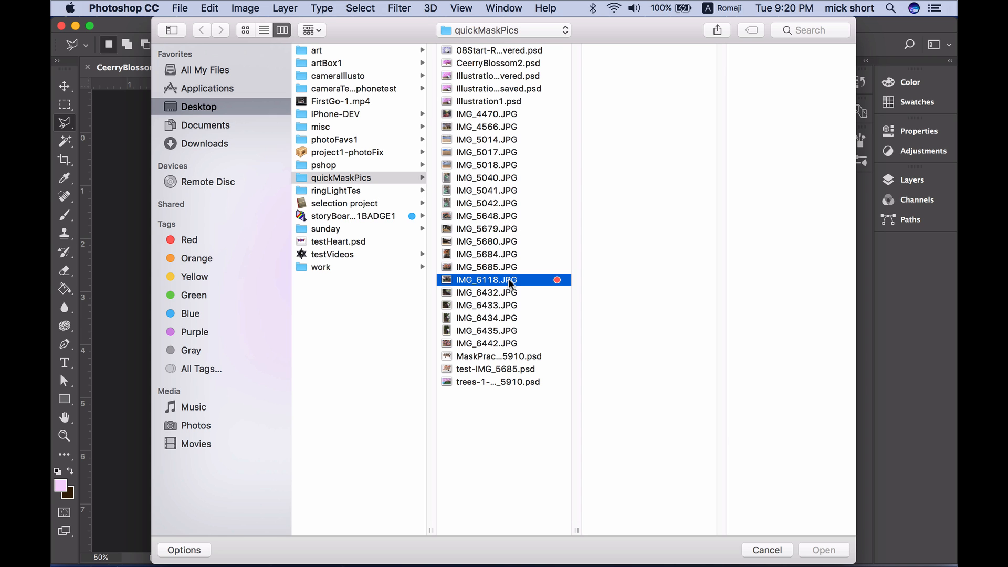
double_click(508, 278)
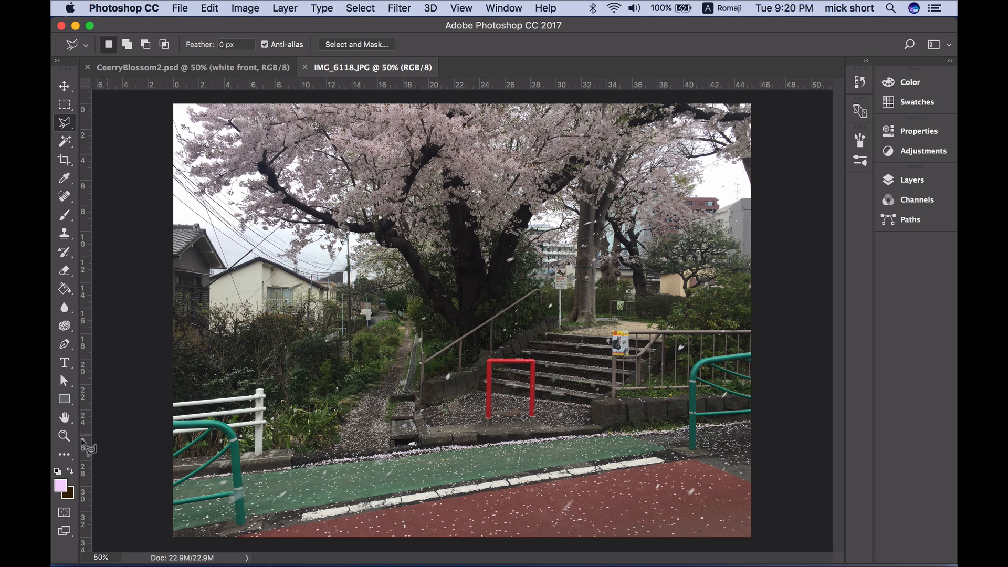
- Outline a small cluster of pale blossoms in the middle of the photographed tree with the Polygonal Lasso
left_click(64, 437)
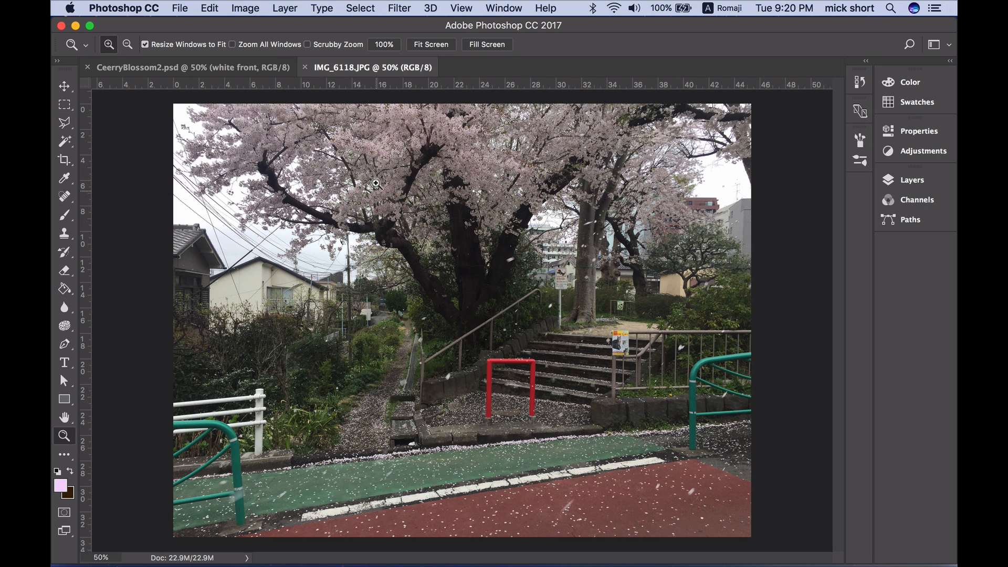
left_click_drag(343, 140, 554, 294)
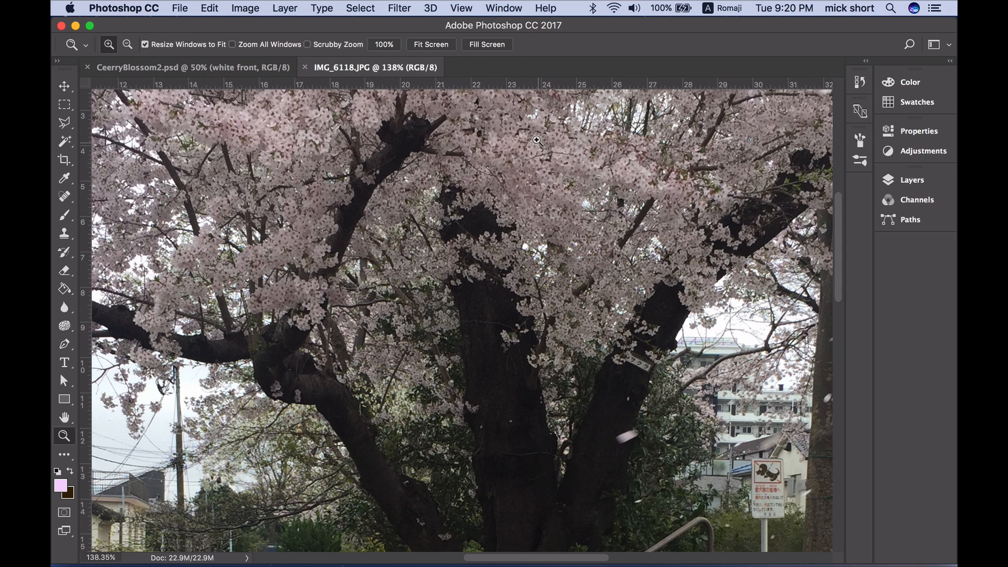
left_click_drag(511, 123, 641, 240)
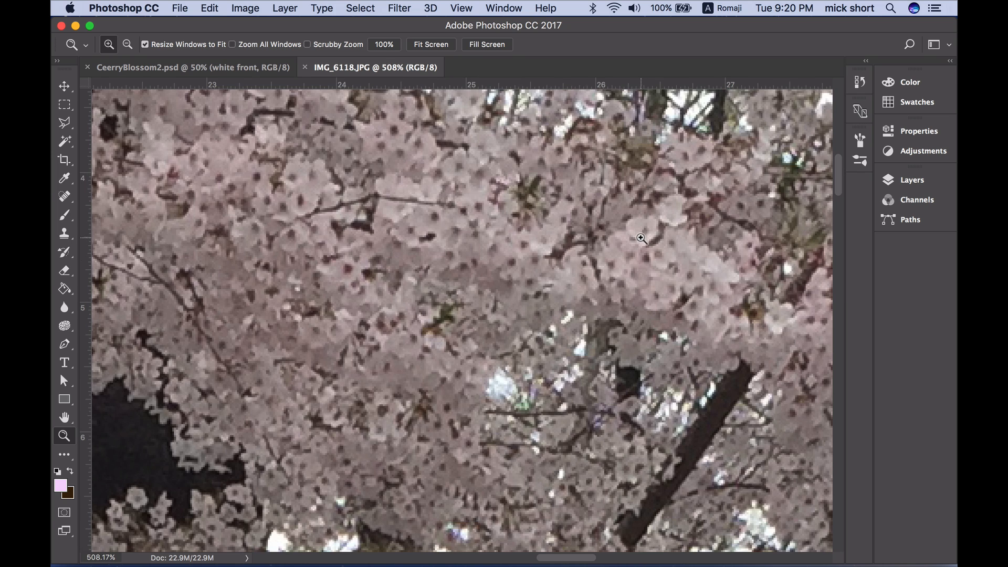
left_click(65, 124)
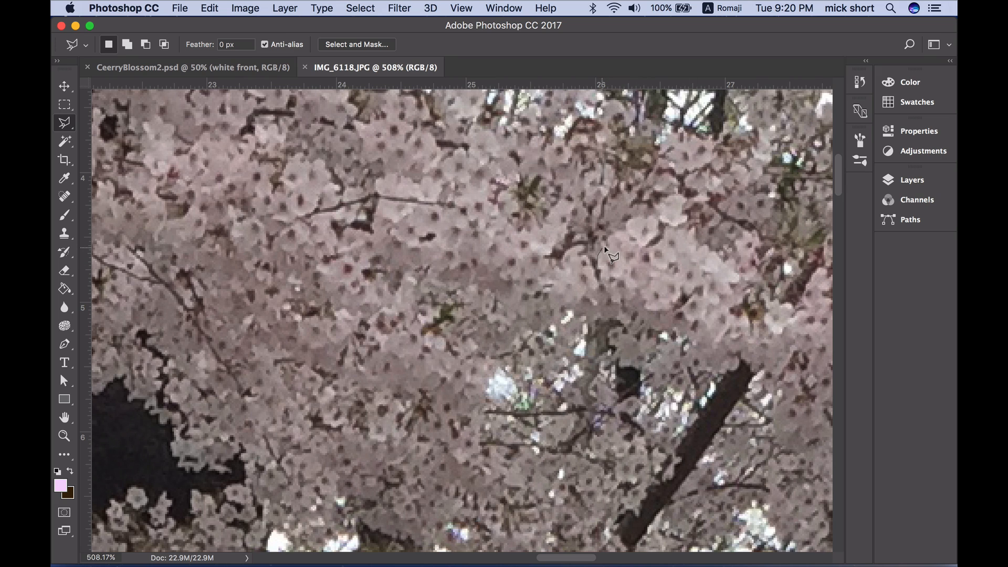
left_click_drag(613, 237, 642, 216)
left_click(598, 268)
- Define the selected blossom cluster as a brush preset named "cherryBlossomBrushV1"
left_click(179, 8)
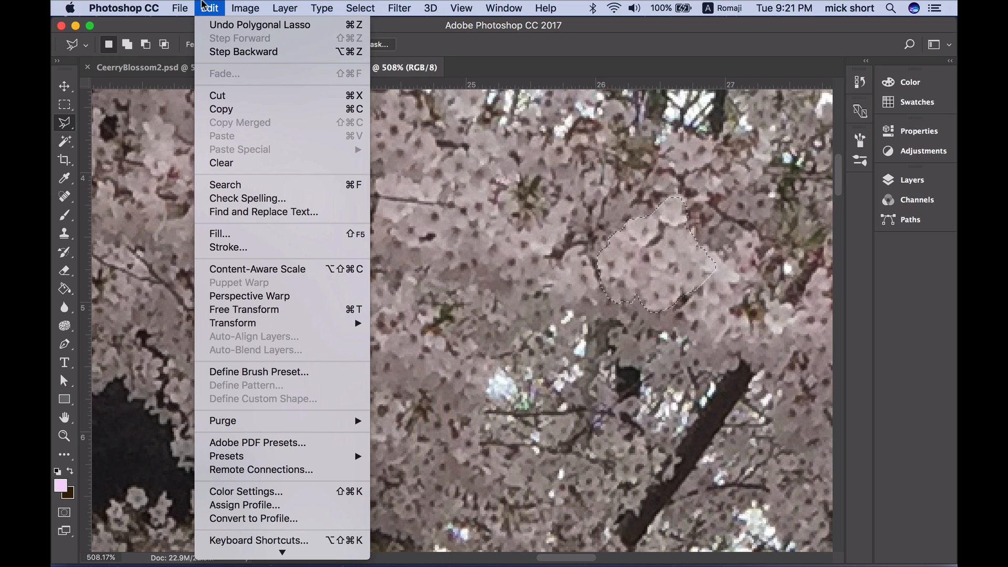
left_click(277, 372)
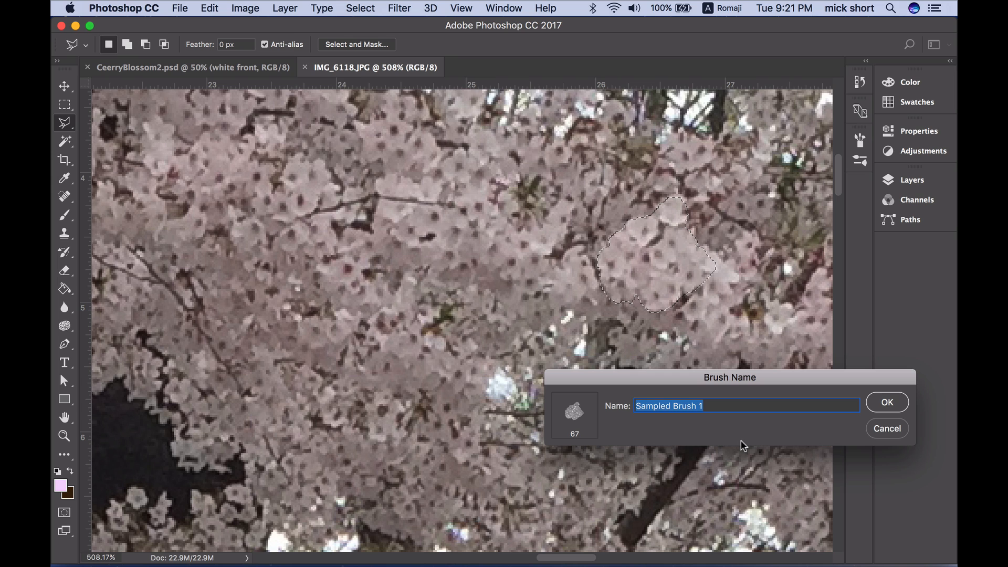
type("cherryBlossomBrushV1")
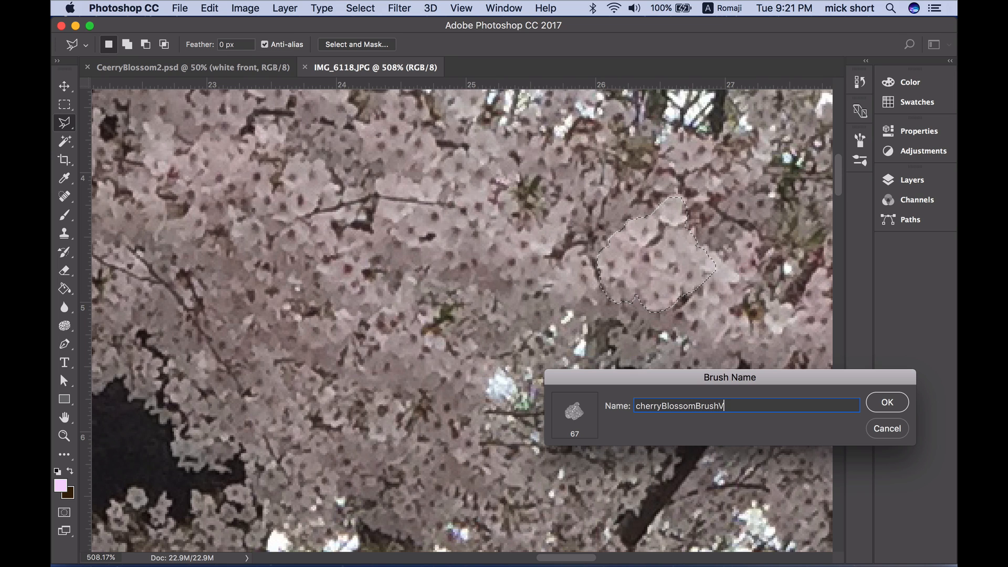
left_click(872, 404)
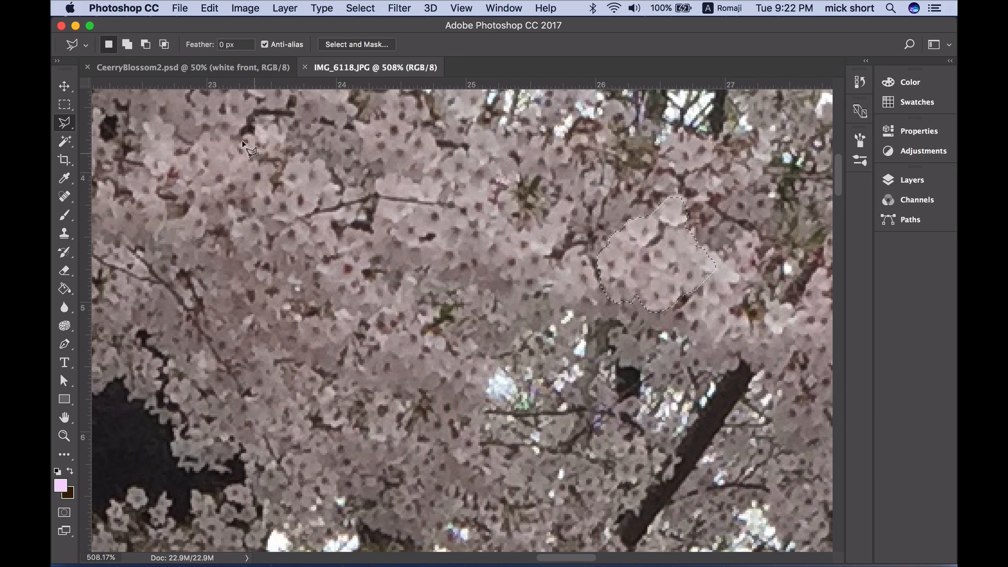
- Return to the CeerryBlossom2.psd illustration, activate the Brush tool and bring up the list of brush presets
left_click(211, 67)
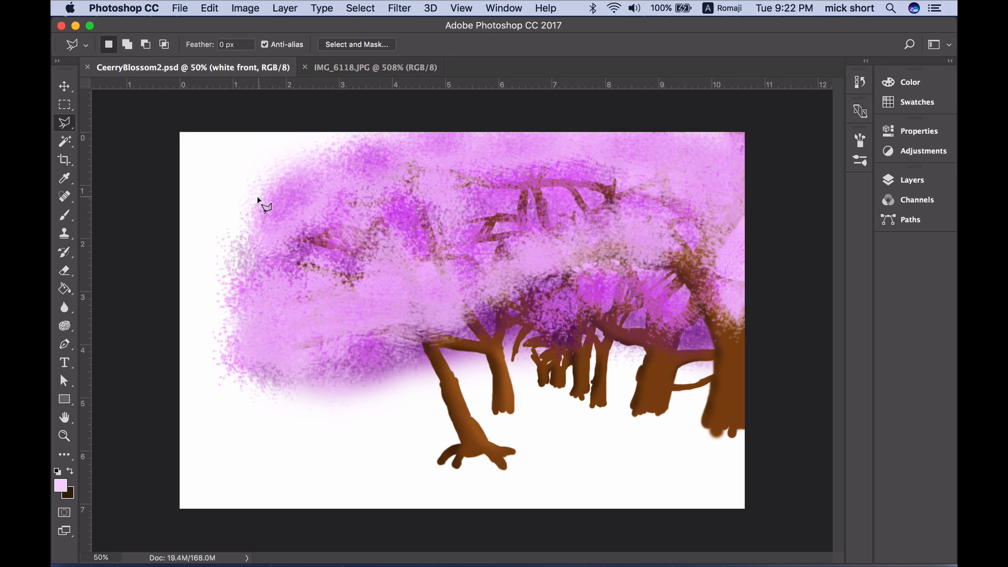
left_click(858, 140)
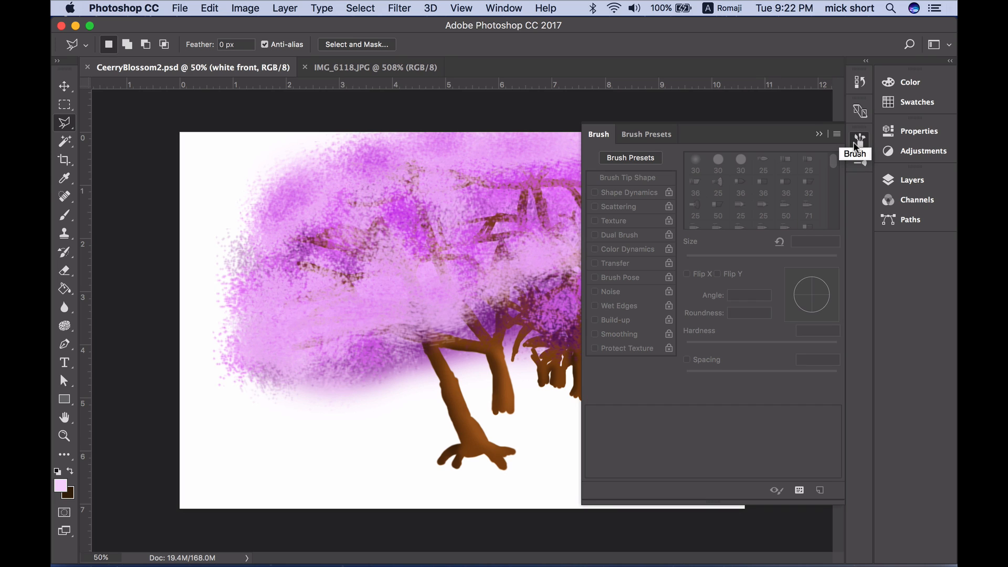
left_click(63, 217)
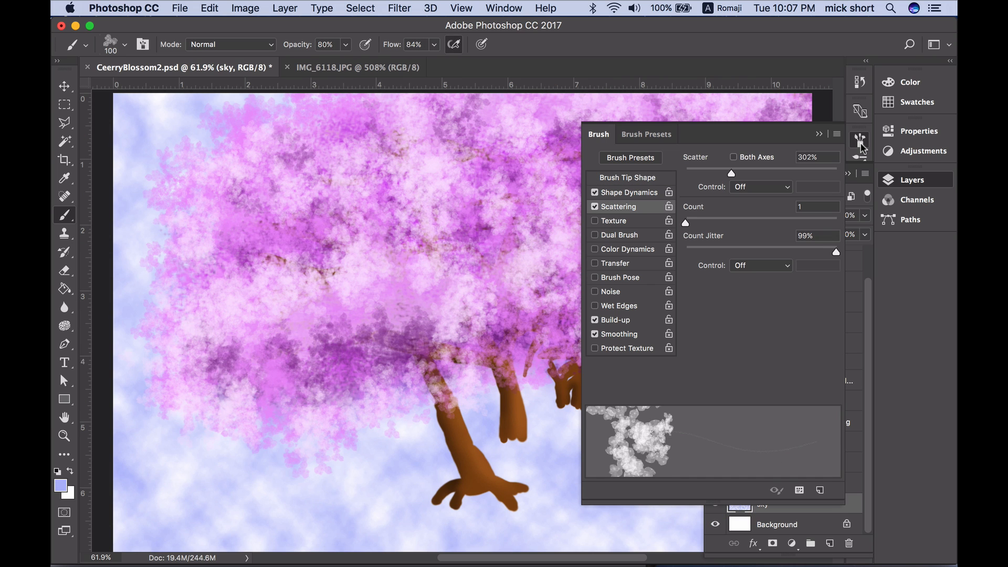
left_click(650, 136)
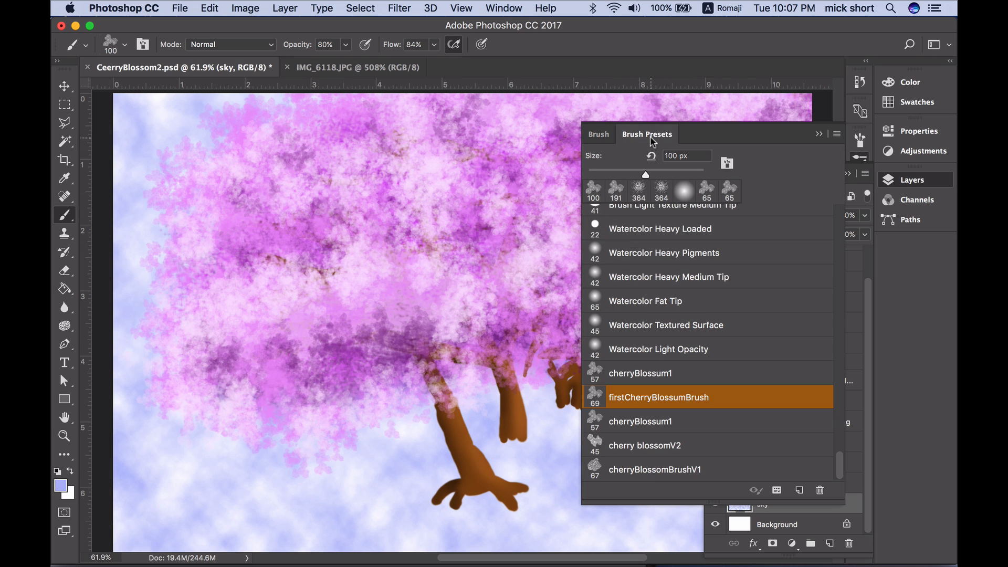
- Give the cherryBlossomBrushV1 brush Shape Dynamics with 95% size jitter, 3% minimum diameter, 94% angle jitter and moderate roundness jitter
left_click(664, 467)
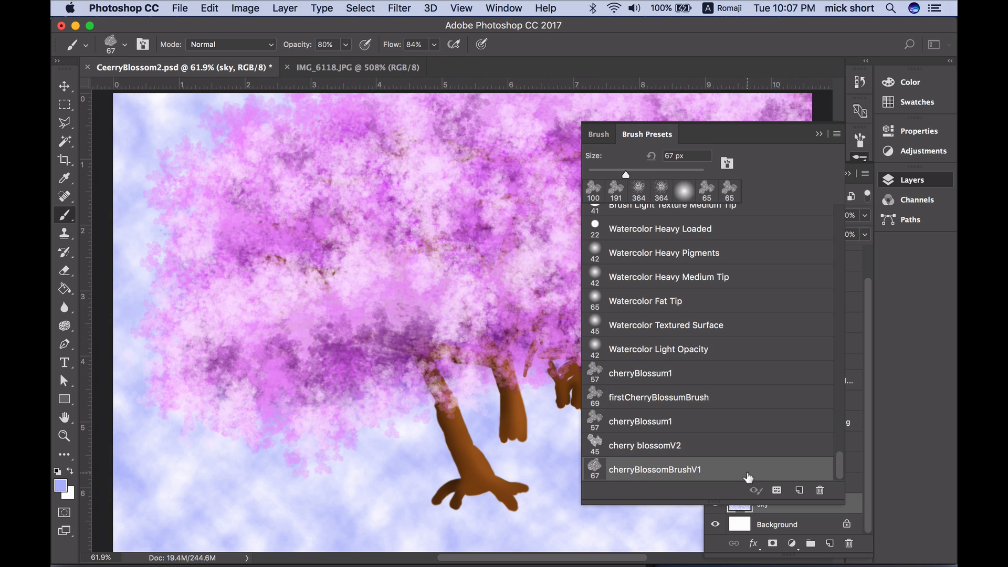
left_click(598, 134)
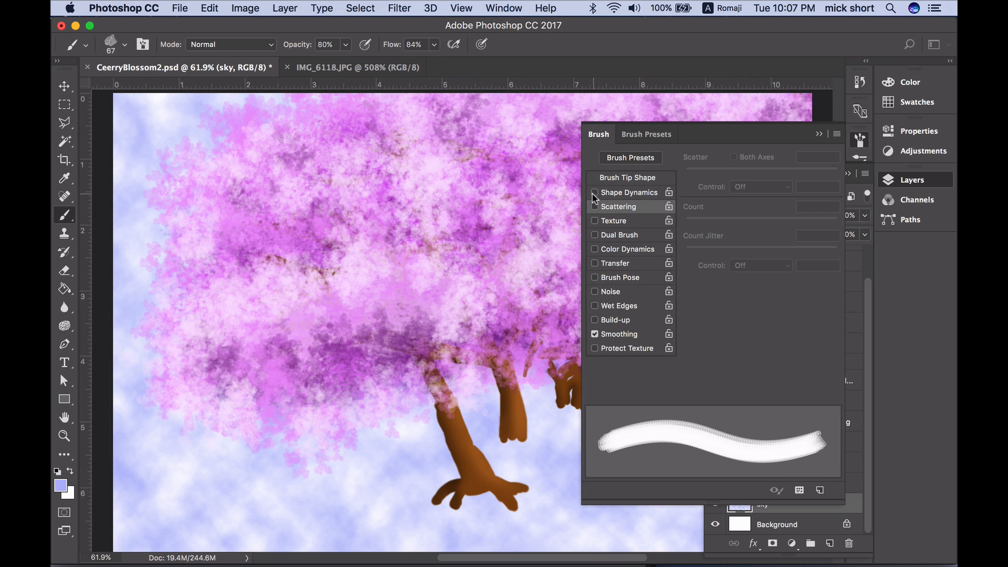
left_click(609, 193)
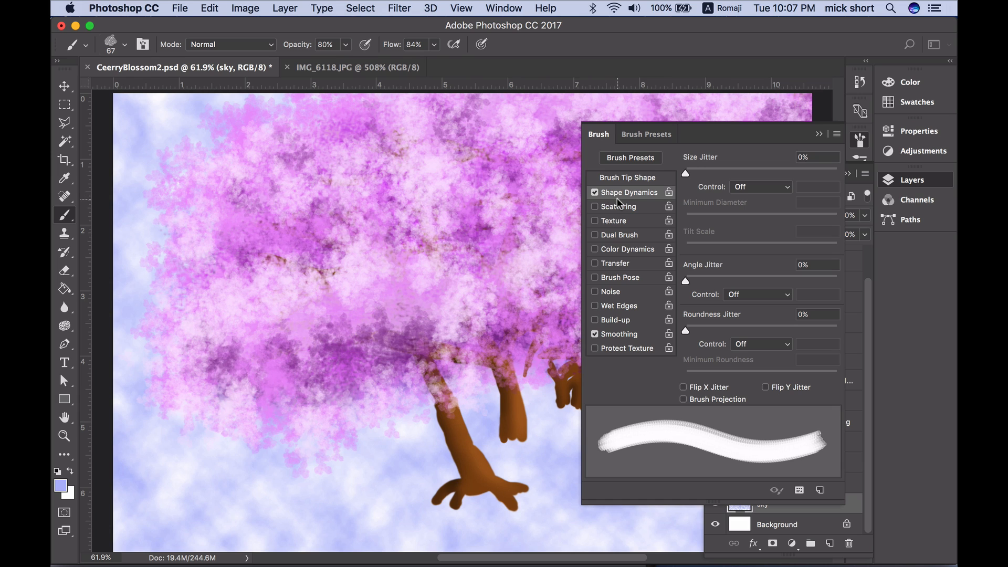
left_click_drag(685, 174, 831, 180)
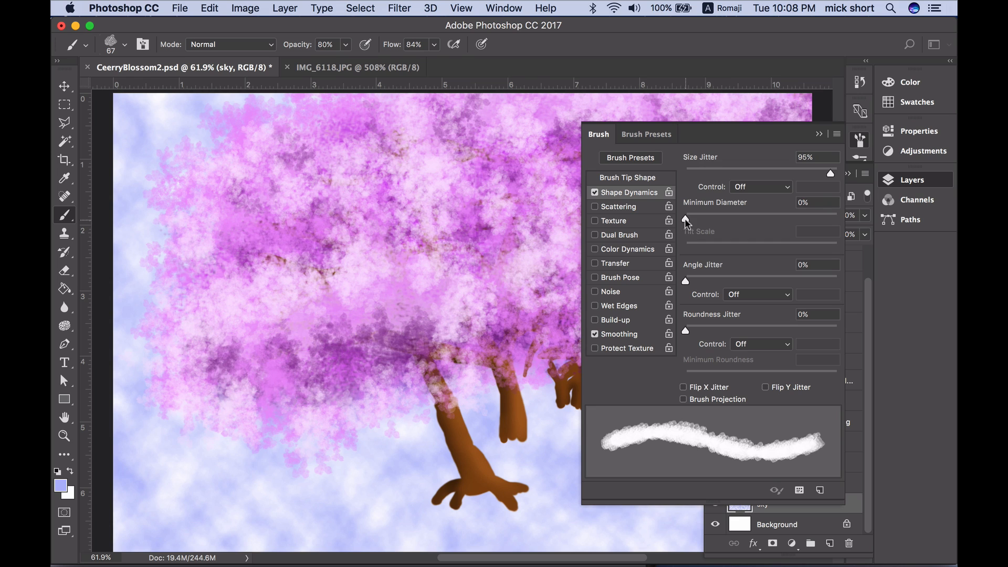
left_click_drag(686, 220, 690, 224)
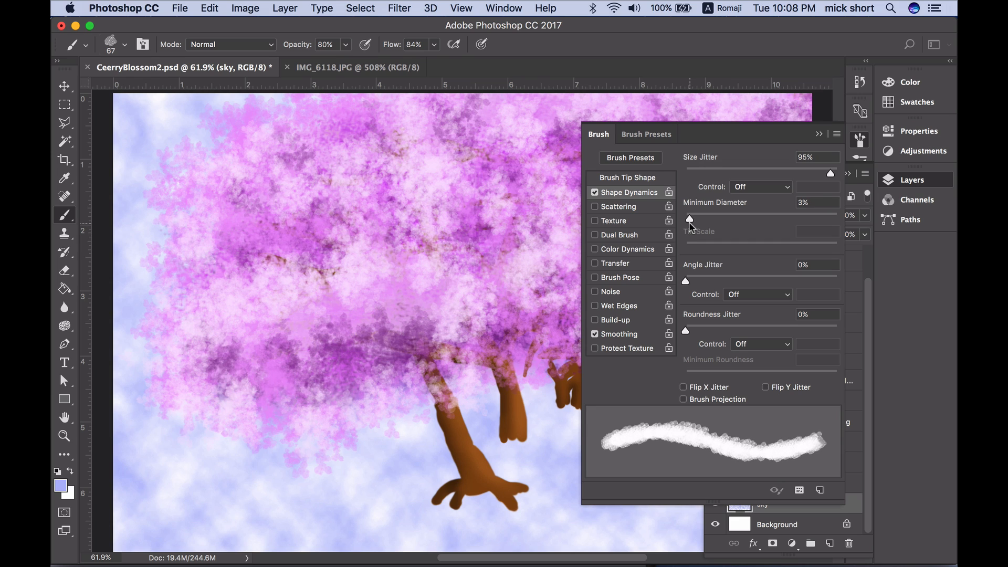
left_click_drag(686, 281, 828, 282)
left_click_drag(685, 329, 745, 329)
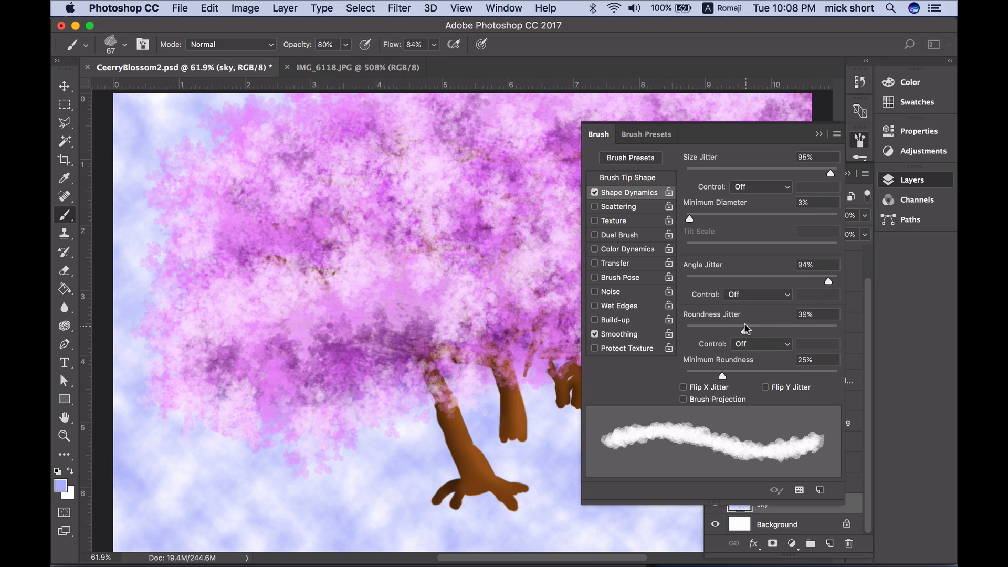
left_click_drag(746, 329, 752, 330)
- Enable Scattering for the brush with 279% scatter and 8% count jitter
left_click(597, 207)
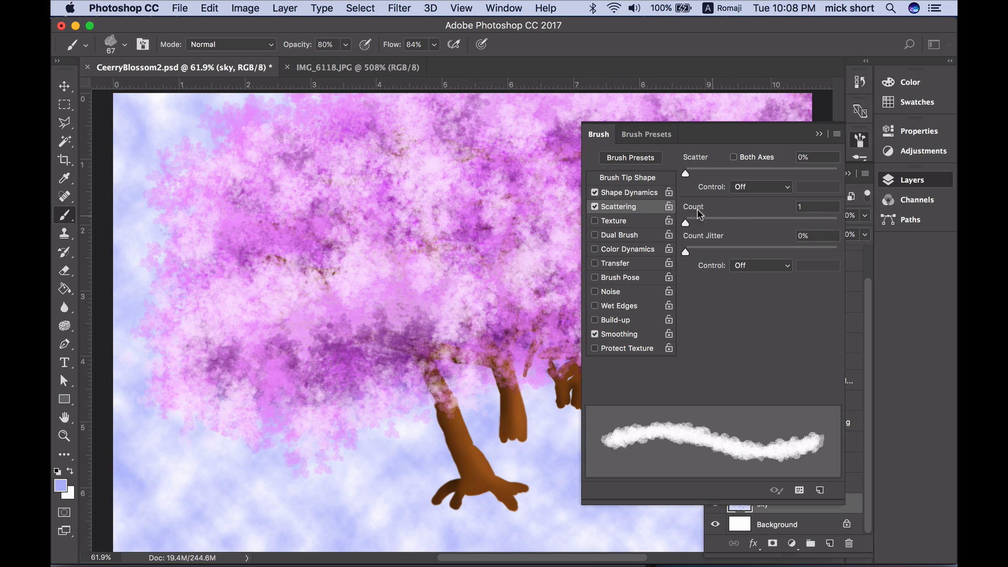
mouse_move(685, 173)
left_mouse_down()
mouse_move(825, 187)
mouse_move(729, 185)
left_mouse_up()
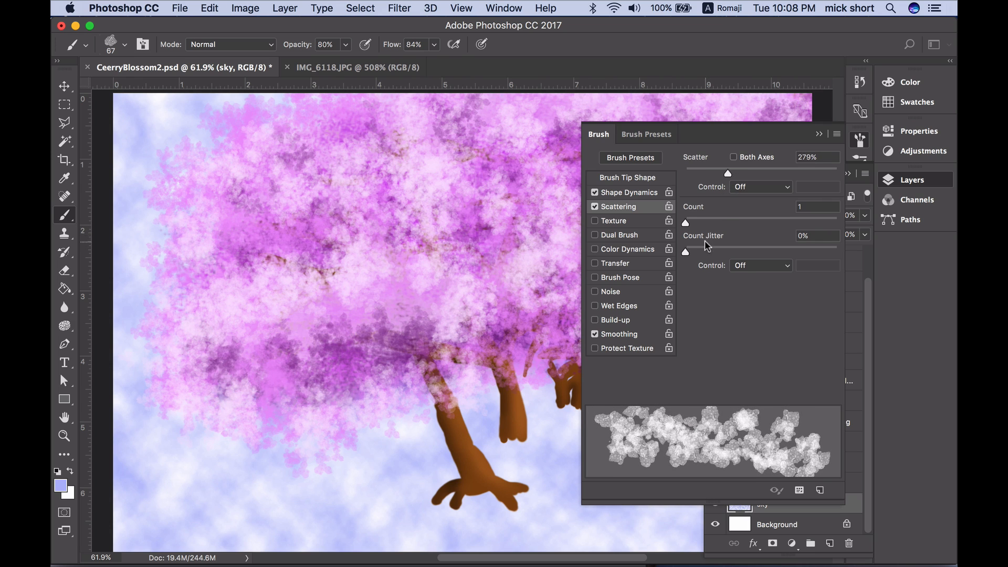
mouse_move(689, 253)
left_mouse_down()
mouse_move(707, 252)
mouse_move(698, 247)
left_mouse_up()
- Save the adjusted brush as a new preset named "cherryBlossomBrushV1 DYNAMIC", capturing its size, and put the brush settings away
left_click(821, 491)
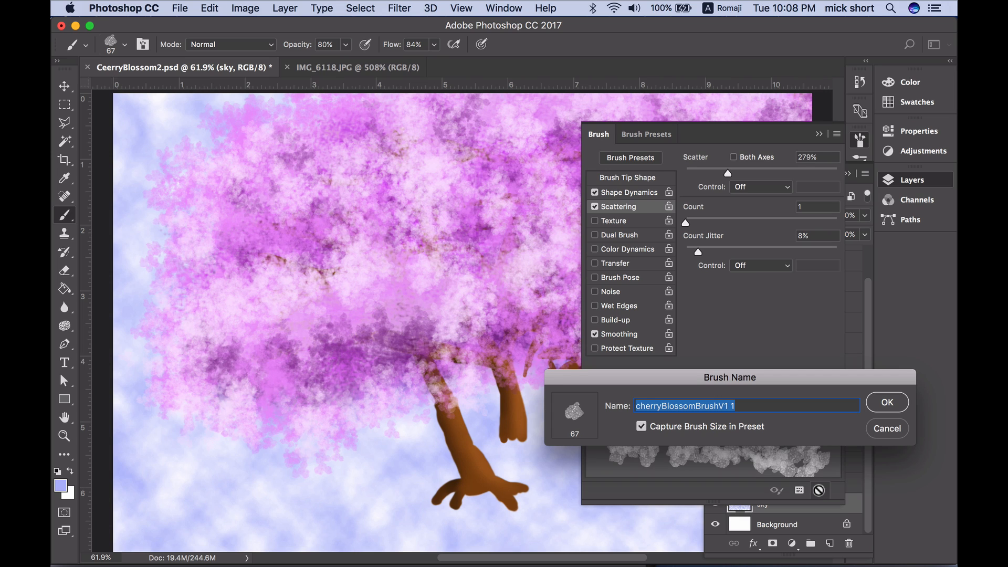
left_click(742, 404)
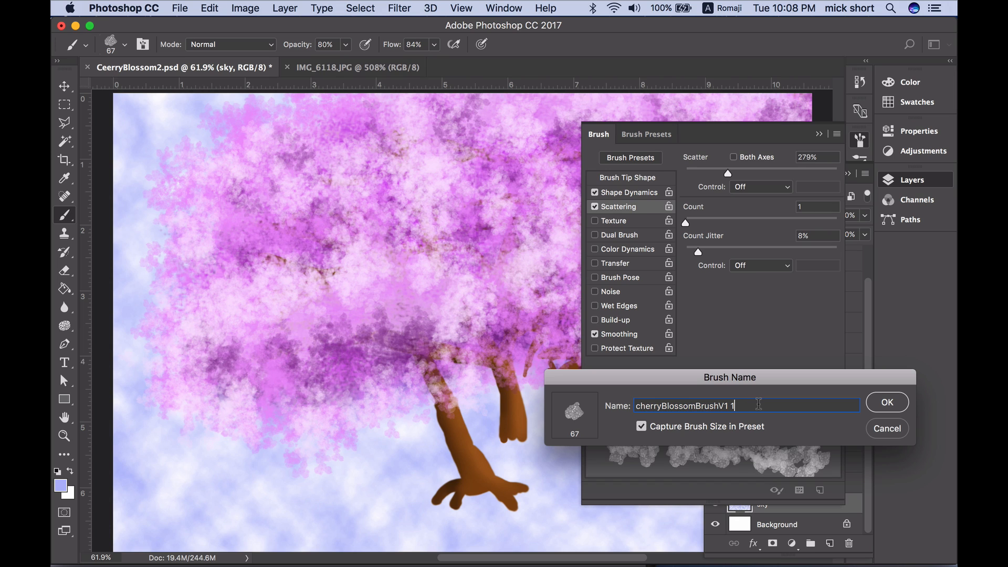
key("shift+BackSpace")
type("DY")
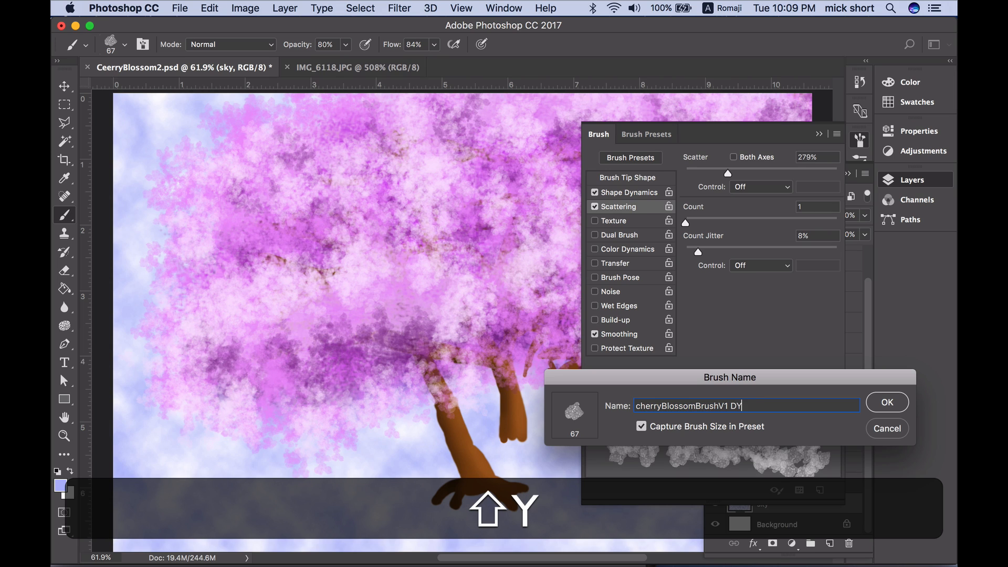
type("NAMIC")
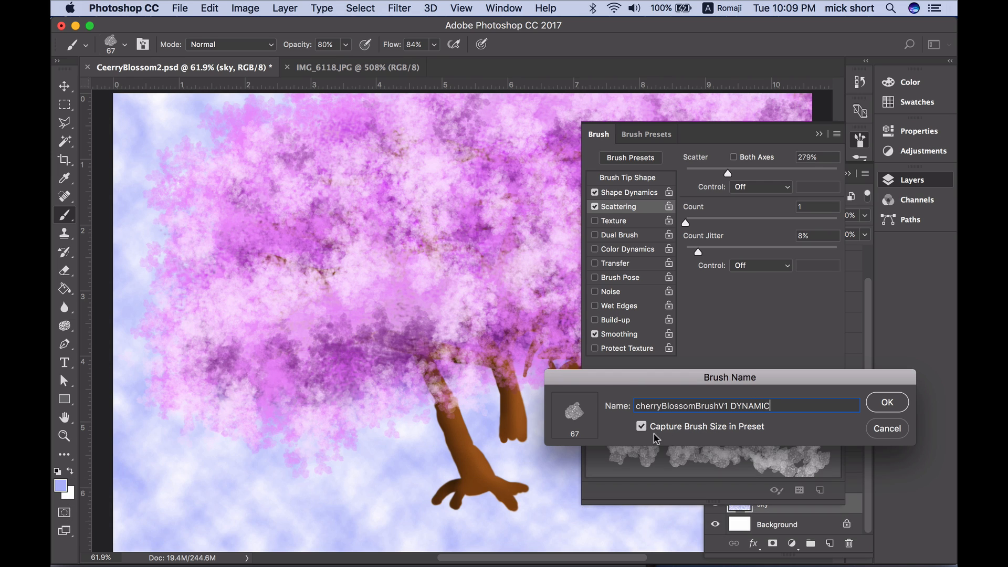
left_click(887, 403)
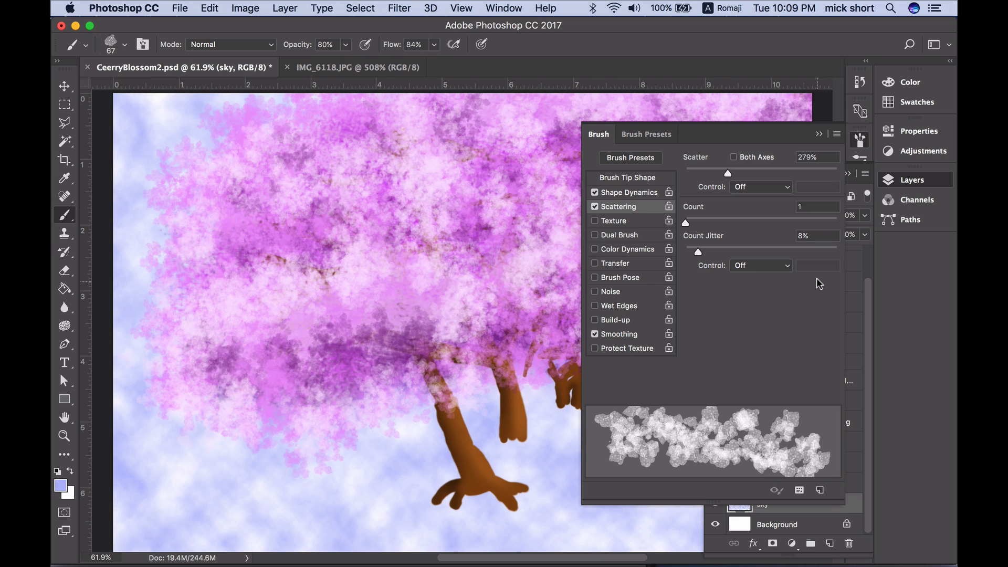
left_click(819, 134)
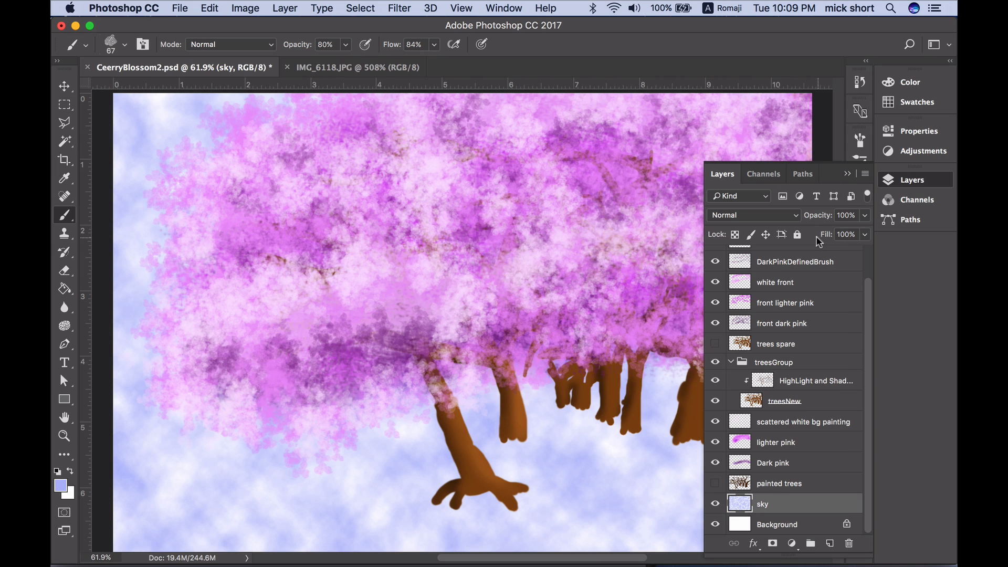
left_click_drag(866, 291, 868, 225)
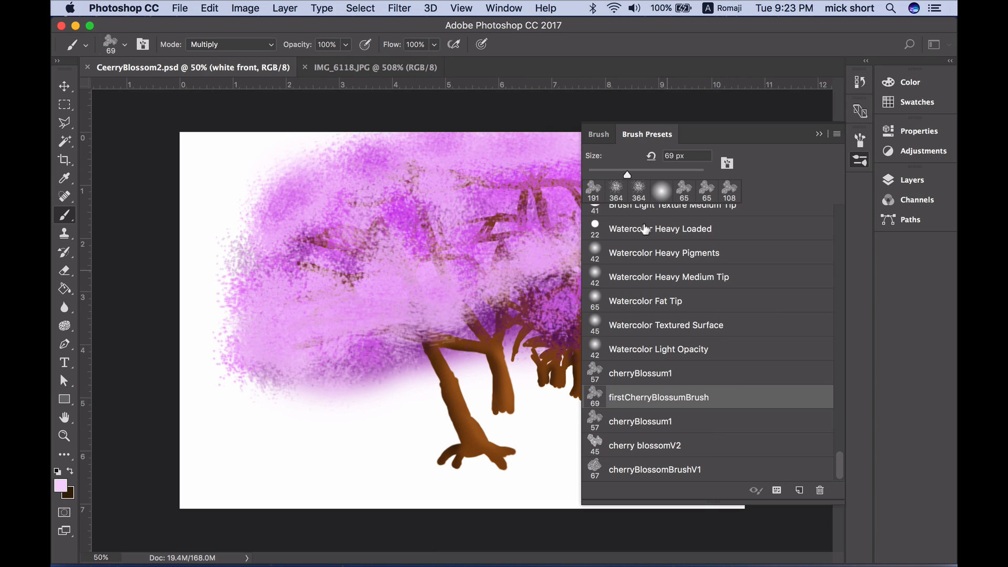
- Set the angle jitter control to Off in the Shape Dynamics of firstCherryBlossumBrush
left_click(599, 138)
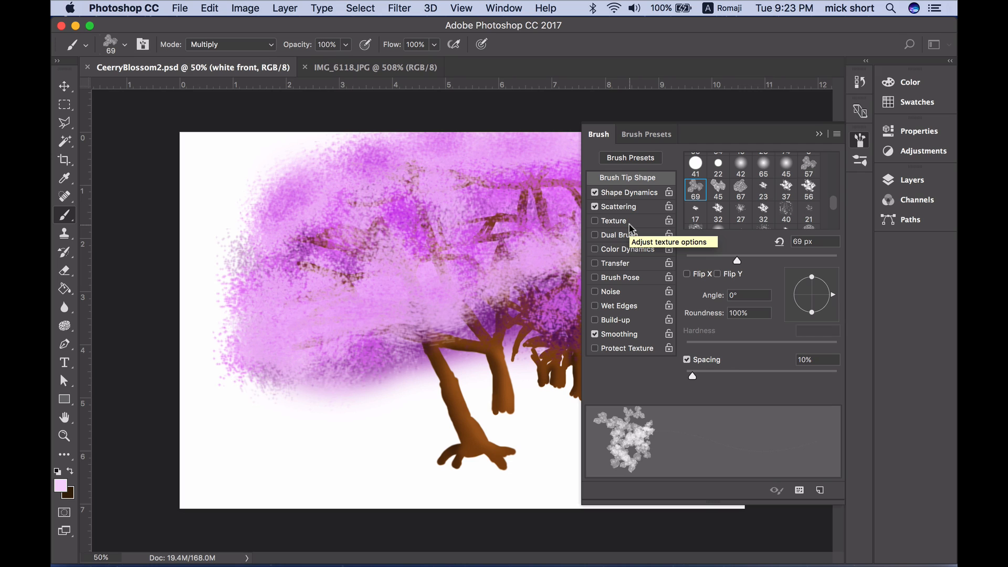
left_click(637, 194)
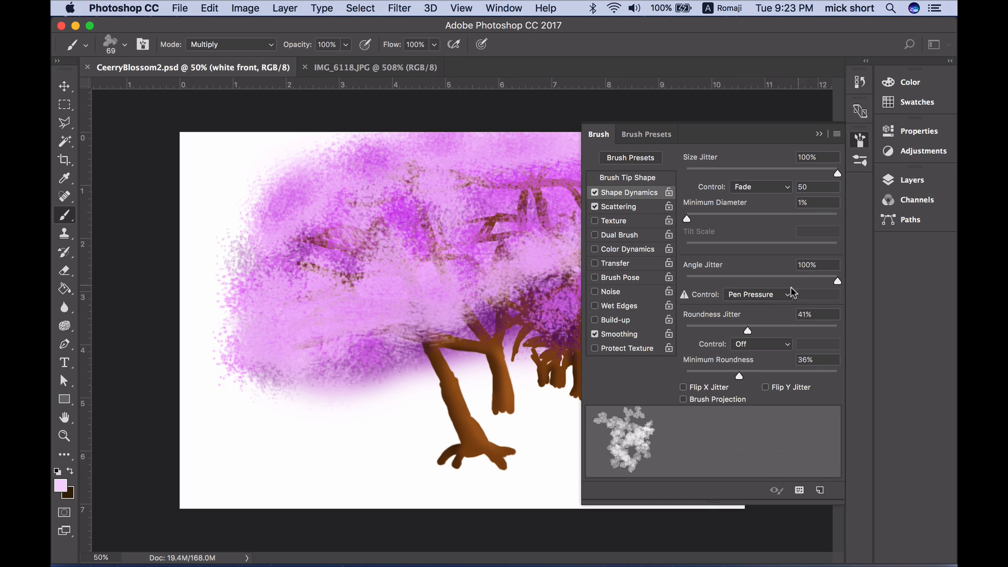
left_click(764, 296)
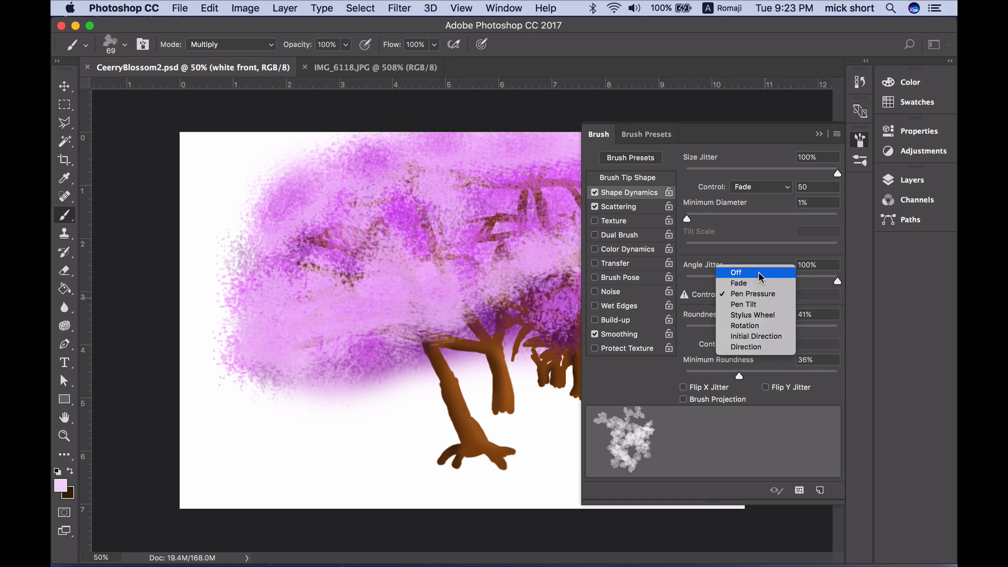
left_click(761, 276)
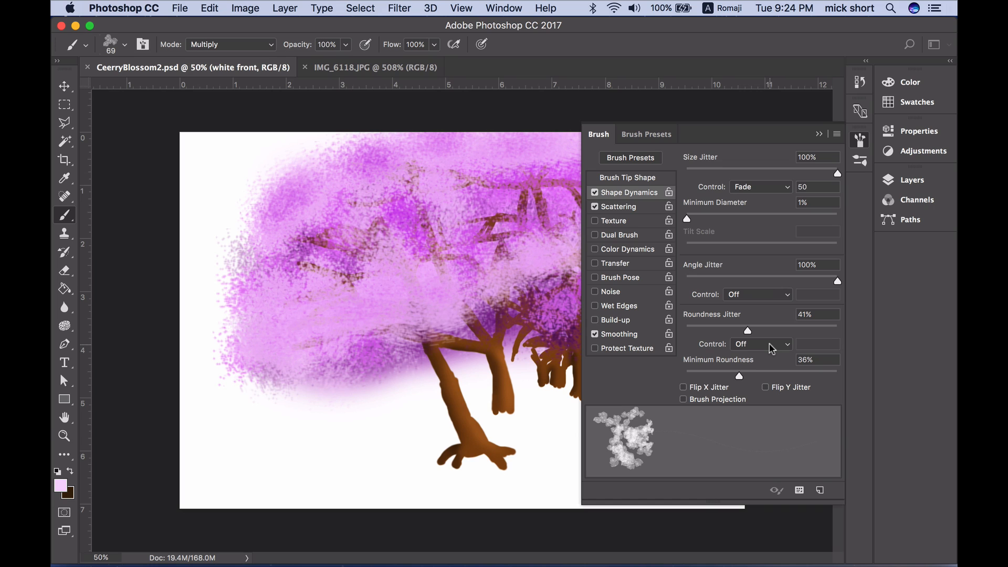
left_click(751, 295)
left_click(756, 316)
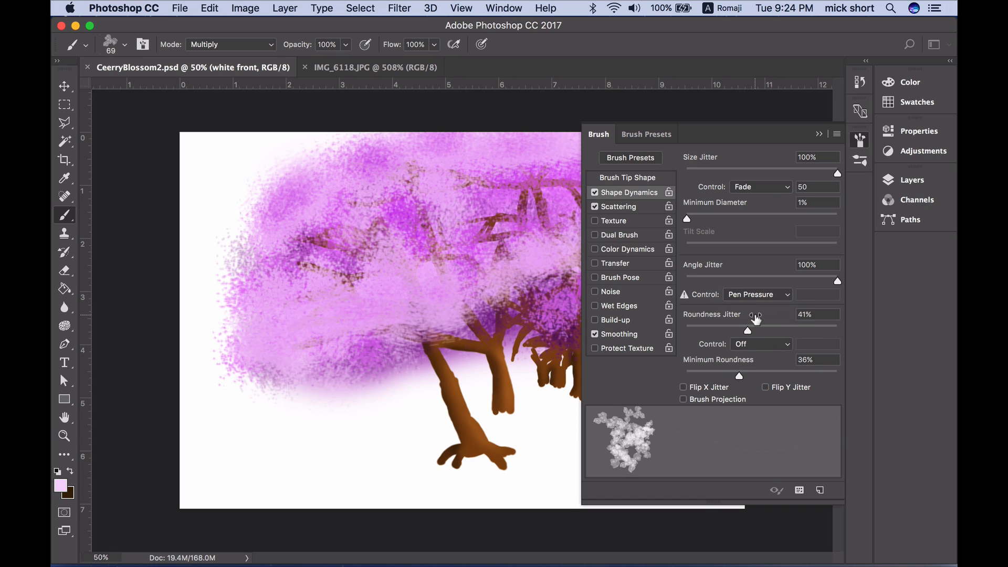
left_click(756, 295)
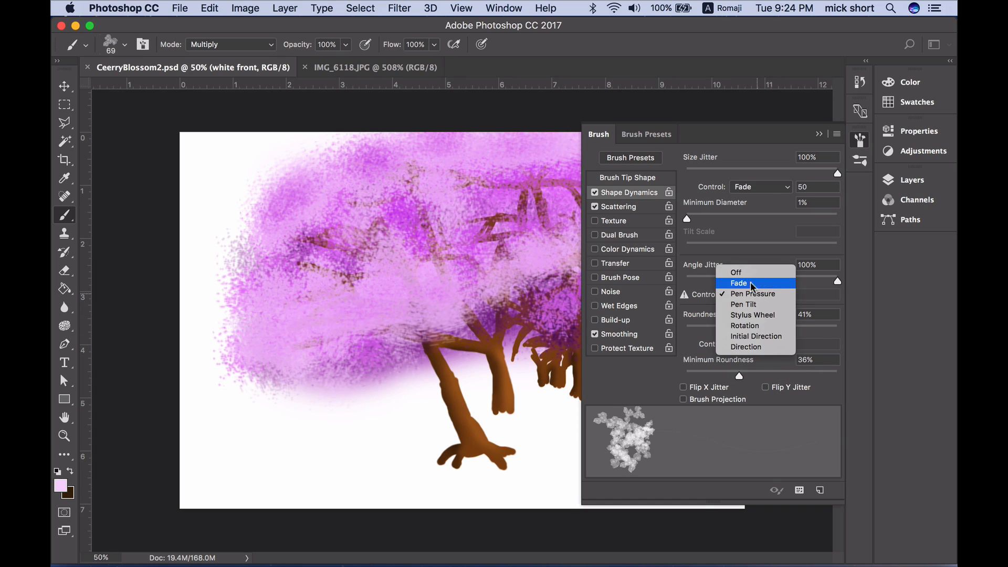
left_click(749, 275)
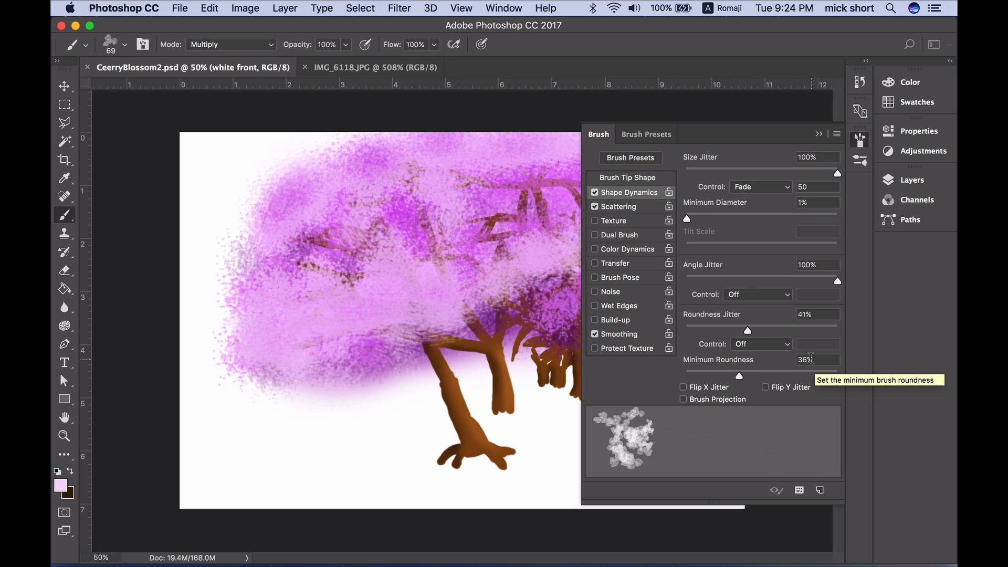
- Examine the Scattering and Smoothing settings of firstCherryBlossumBrush and close the brush settings
left_click(637, 209)
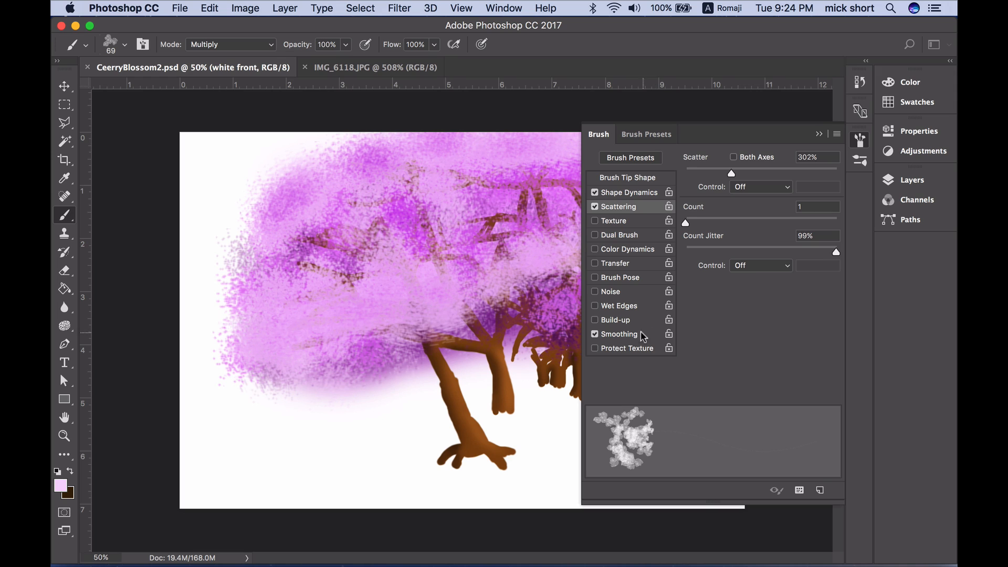
left_click(634, 338)
left_click(631, 336)
left_click(594, 335)
left_click(602, 335)
left_click(610, 335)
left_click(610, 335)
left_click(818, 134)
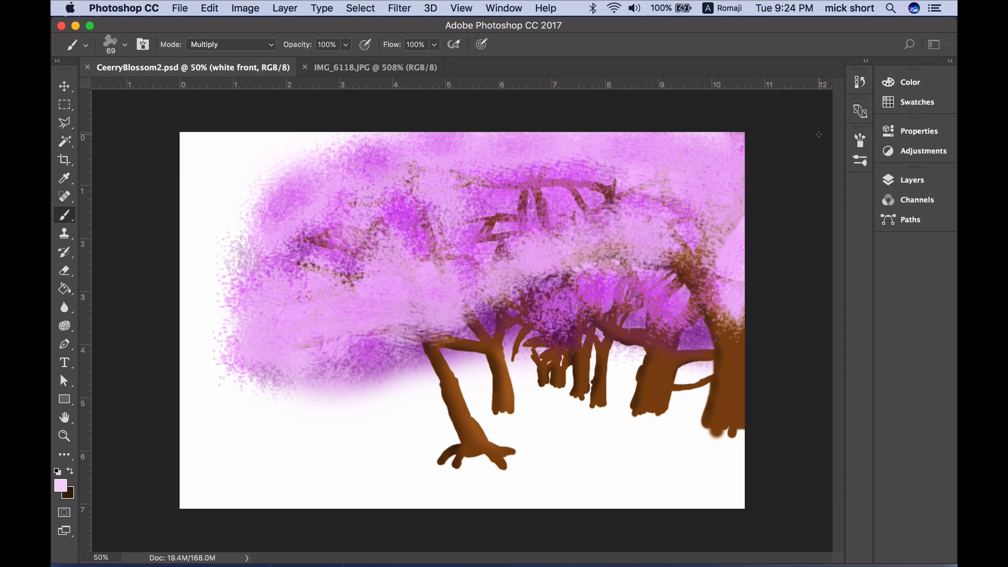
- Add a new layer above "white front" and name it "DarkPinkDefinedBrush"
left_click(908, 181)
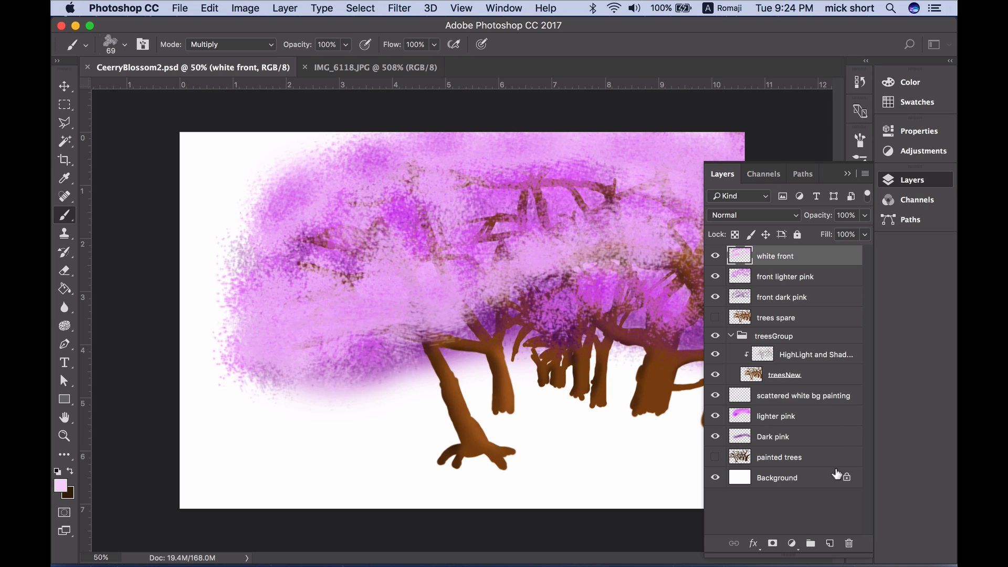
left_click(831, 544)
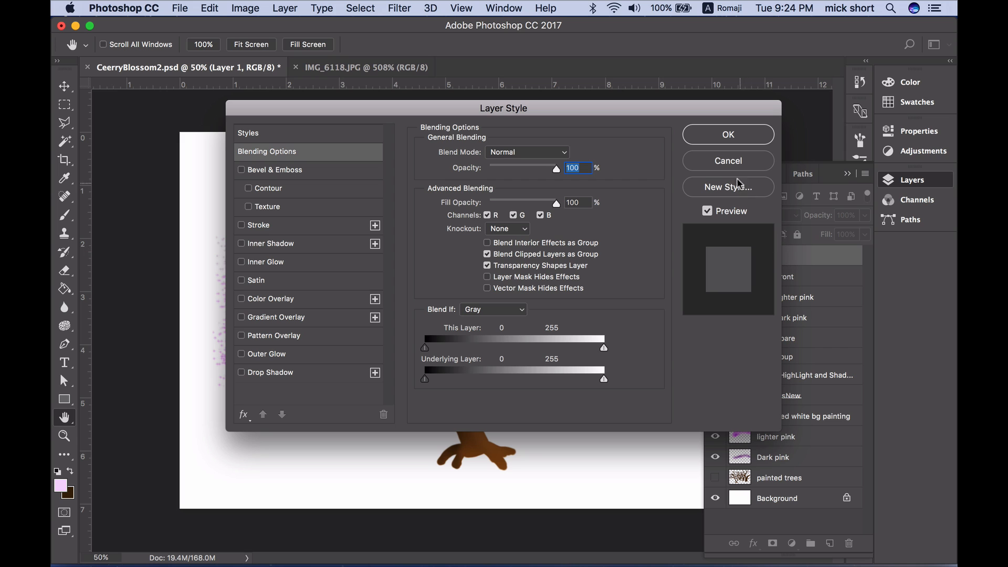
left_click(730, 162)
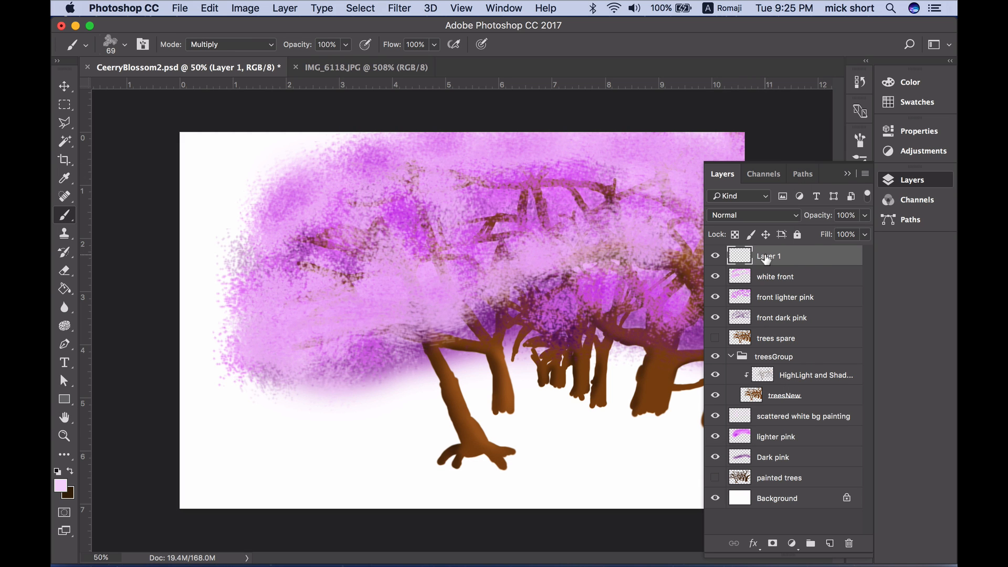
double_click(766, 257)
type("D")
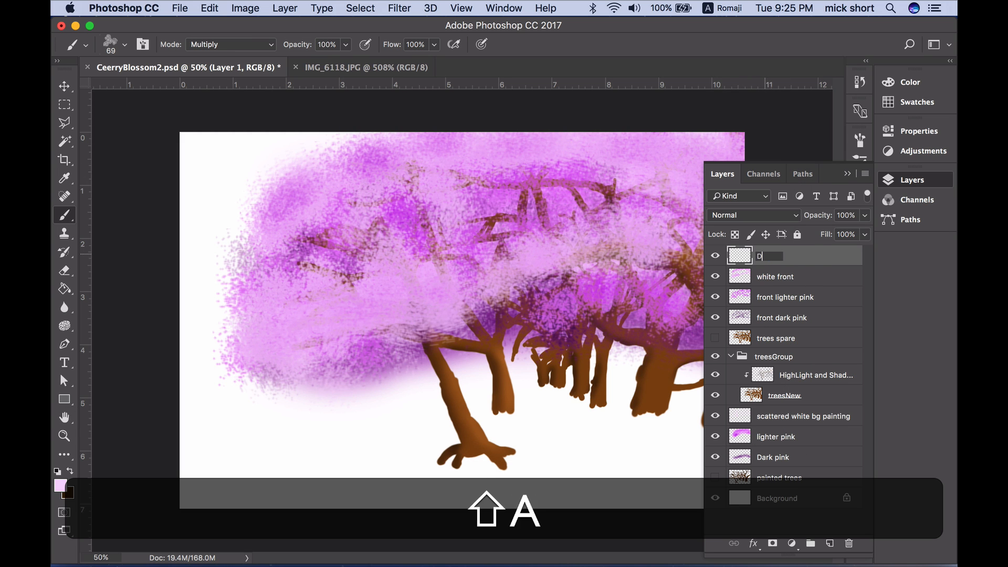
type("arkPink")
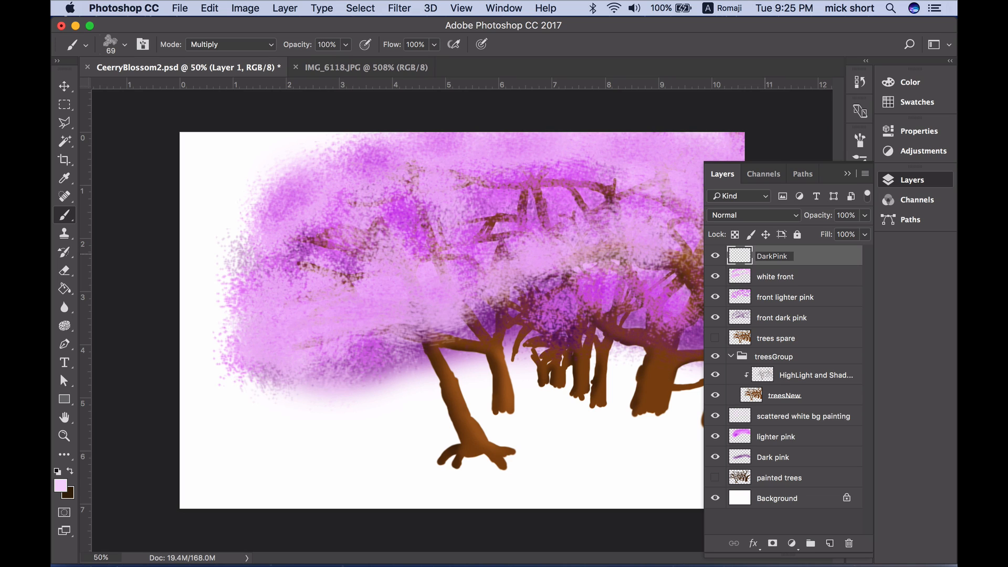
type("Def")
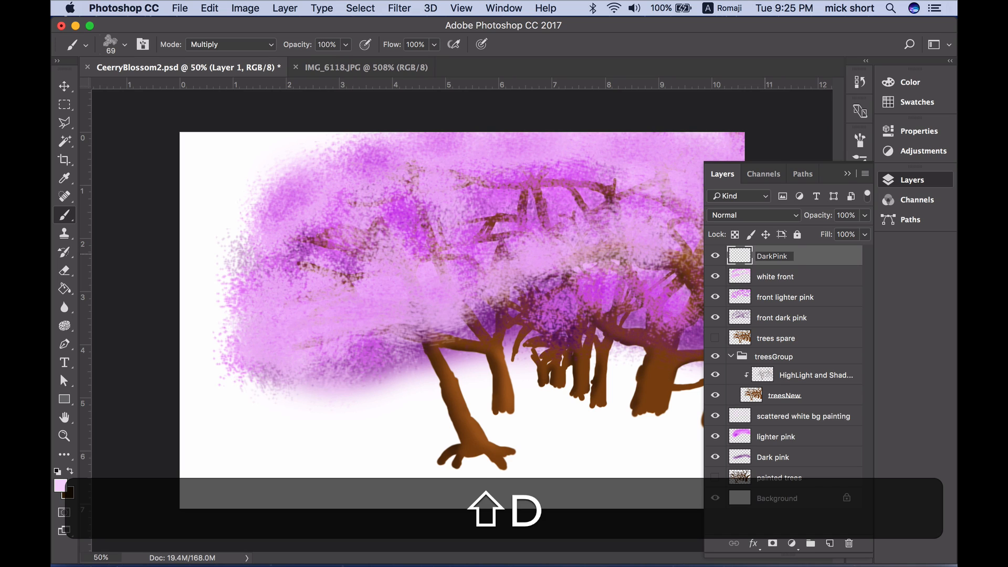
type("inedBrush")
key("Return")
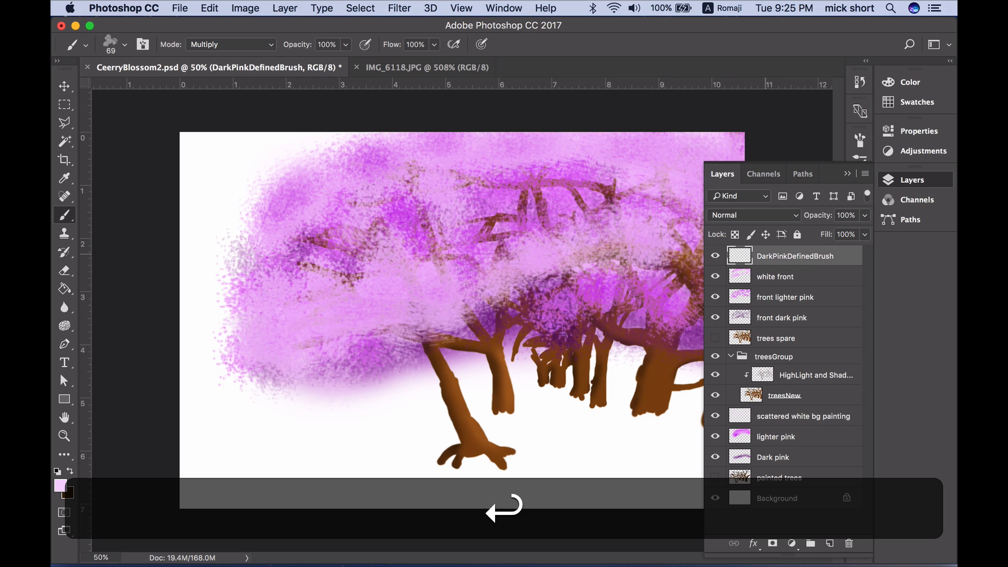
left_click(847, 174)
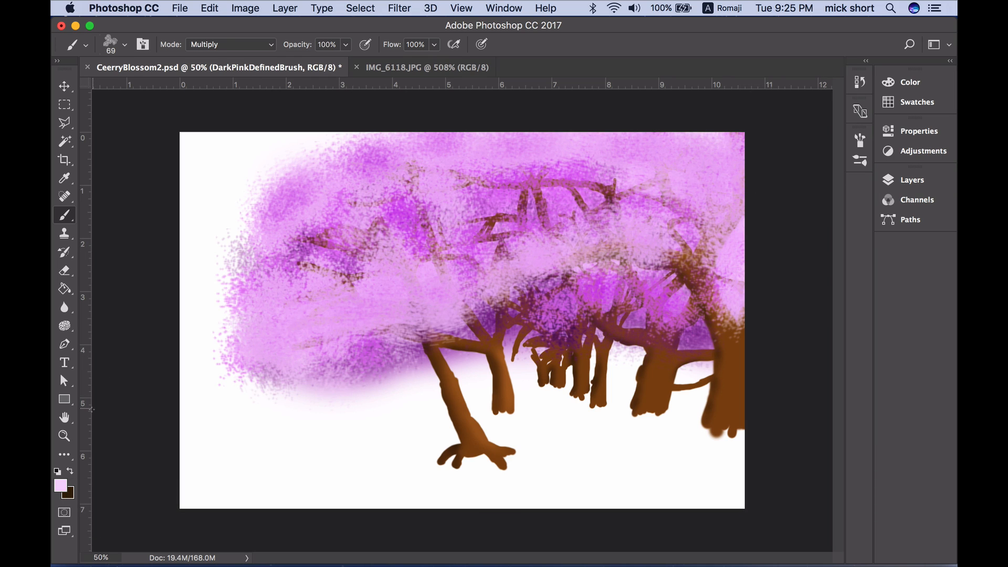
- Fit the illustration to the available screen area and check the canvas position
double_click(64, 417)
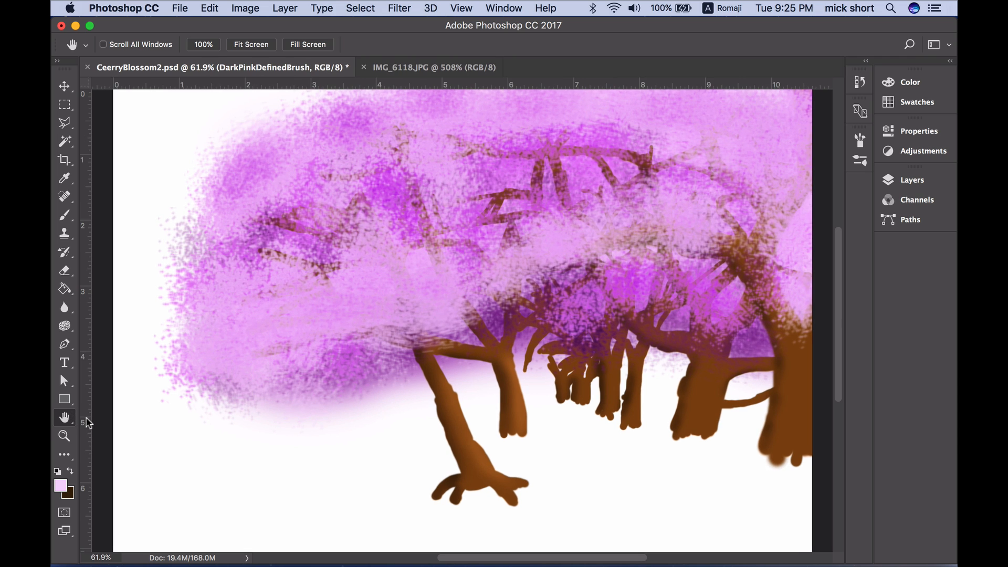
scroll(221, 387, "up", 5)
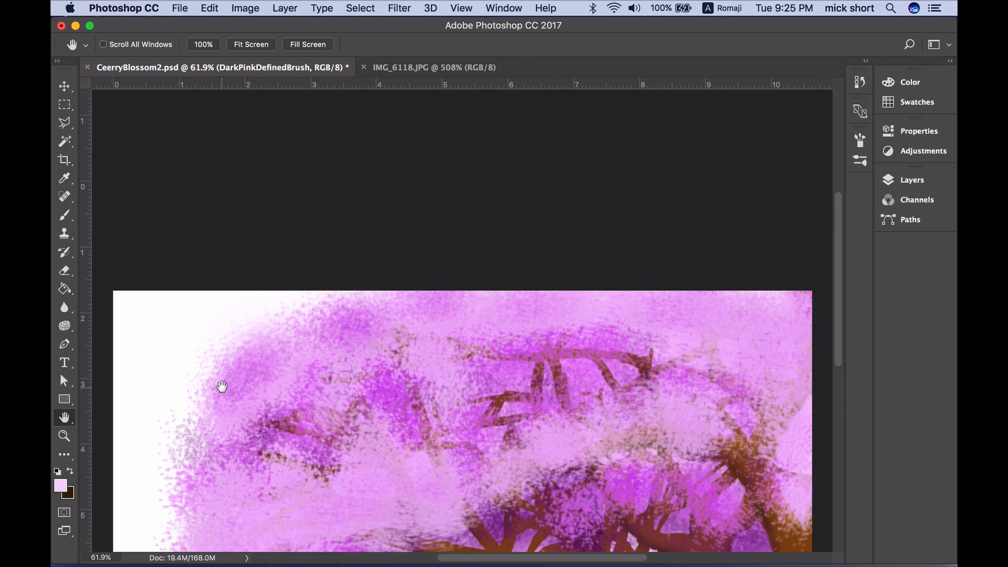
scroll(222, 387, "down", 5)
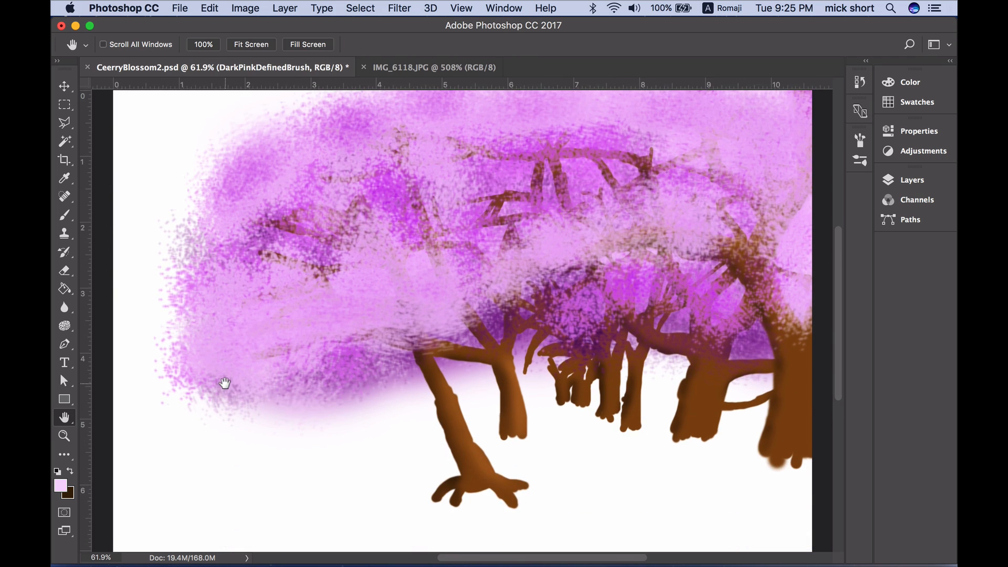
- Set the Brush tool to Normal mode with 65% opacity and 71% flow, and enable airbrush-style build-up
scroll(224, 383, "up", 1)
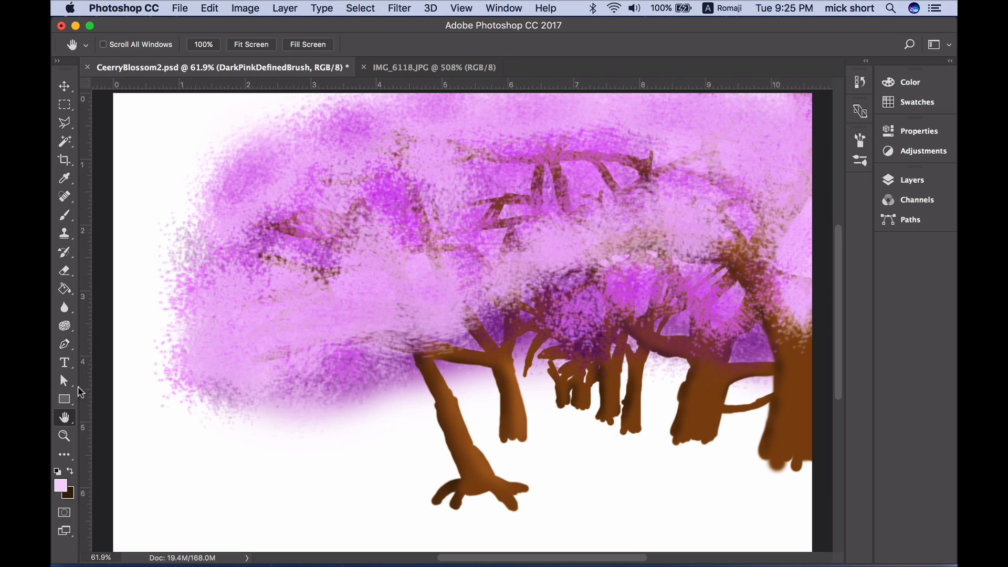
left_click(64, 216)
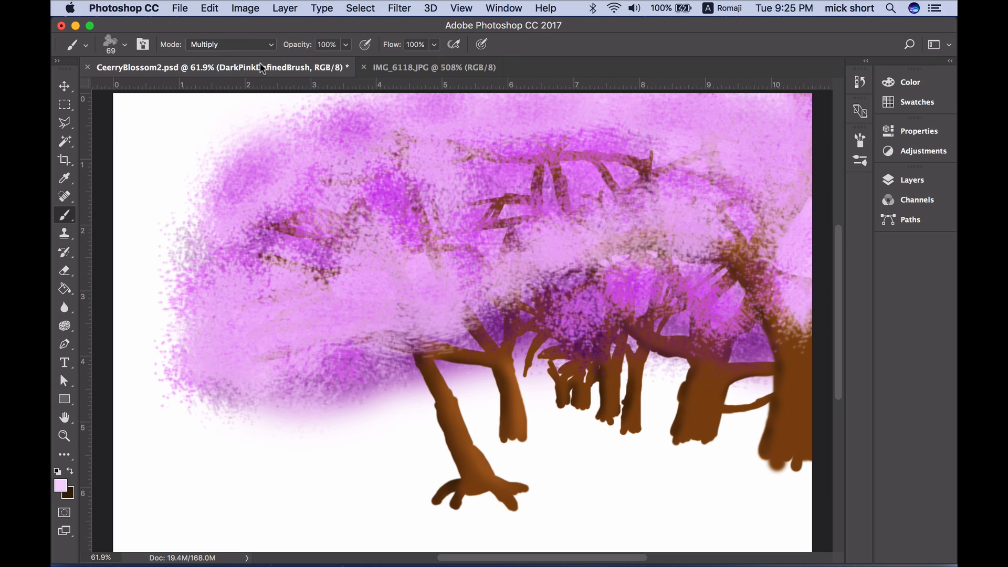
left_click(269, 45)
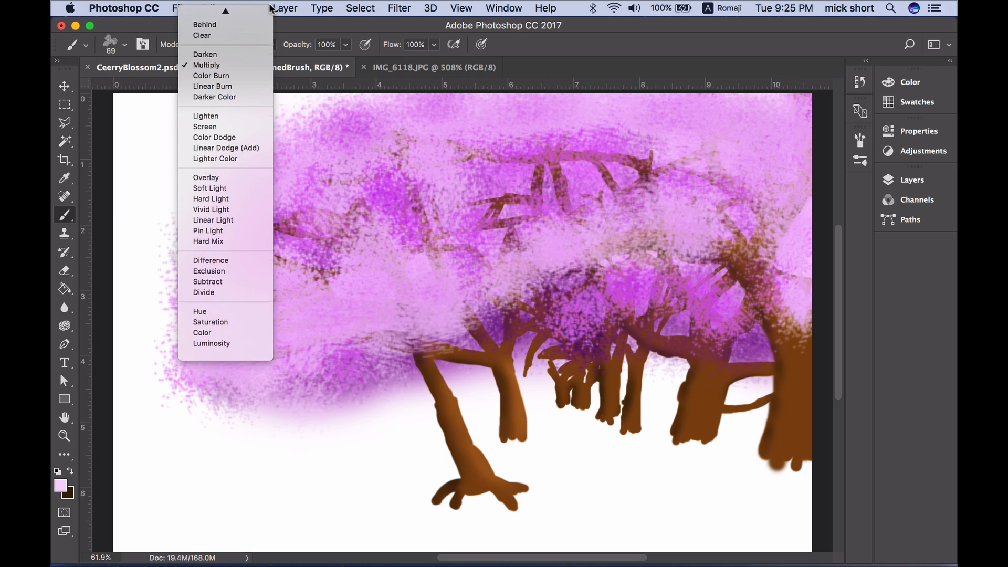
left_click(265, 12)
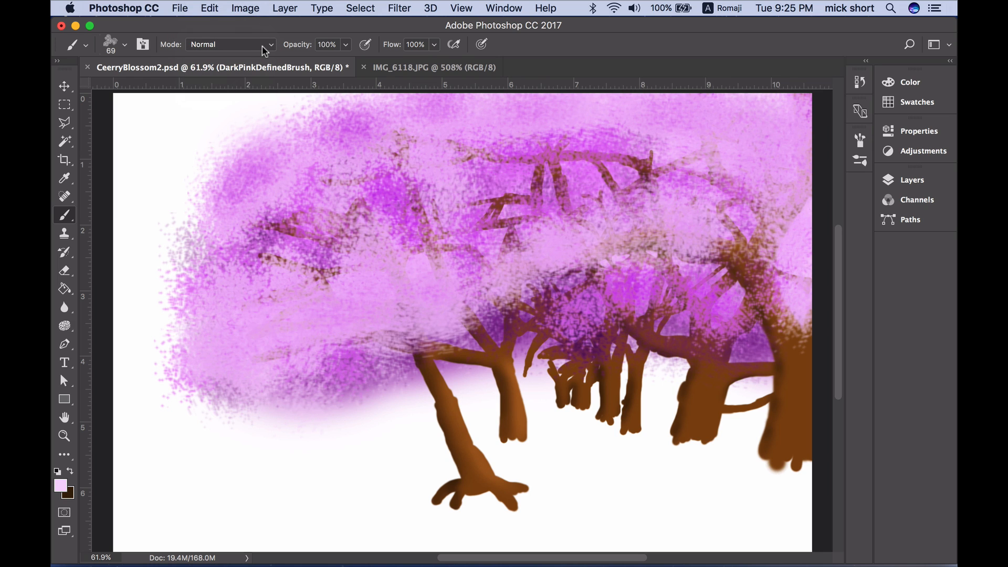
left_click(347, 45)
left_click(323, 61)
left_click(435, 45)
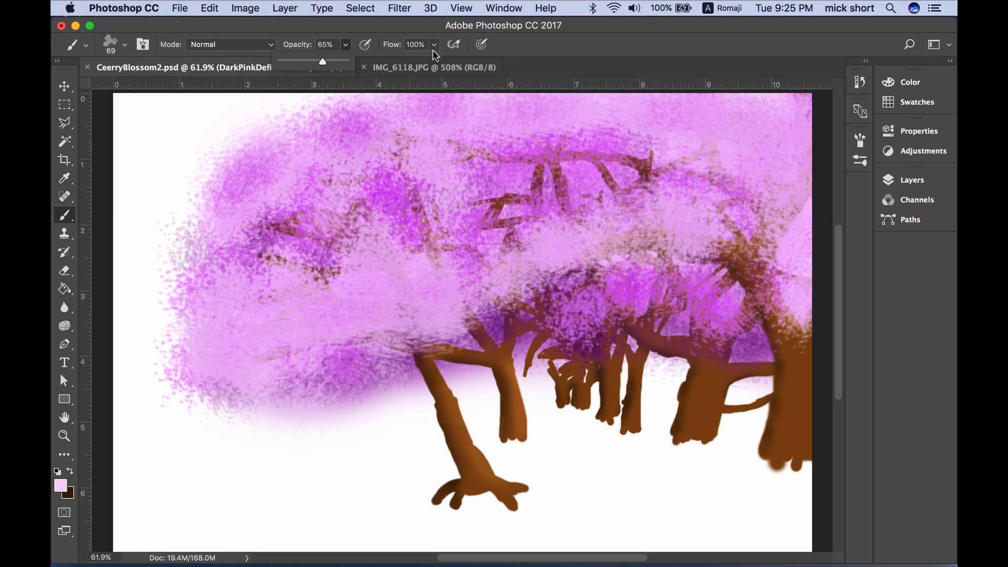
left_click(419, 61)
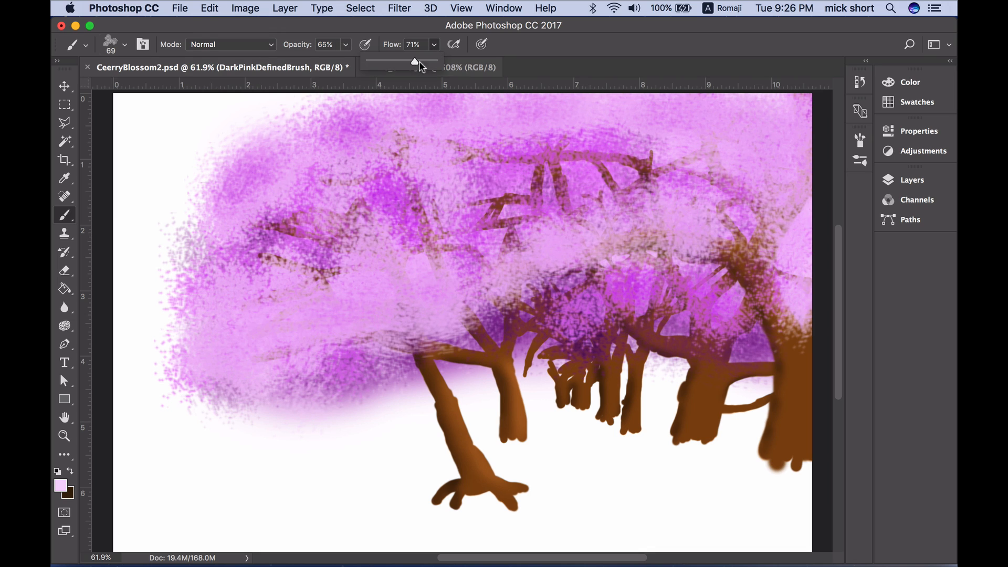
left_click(453, 45)
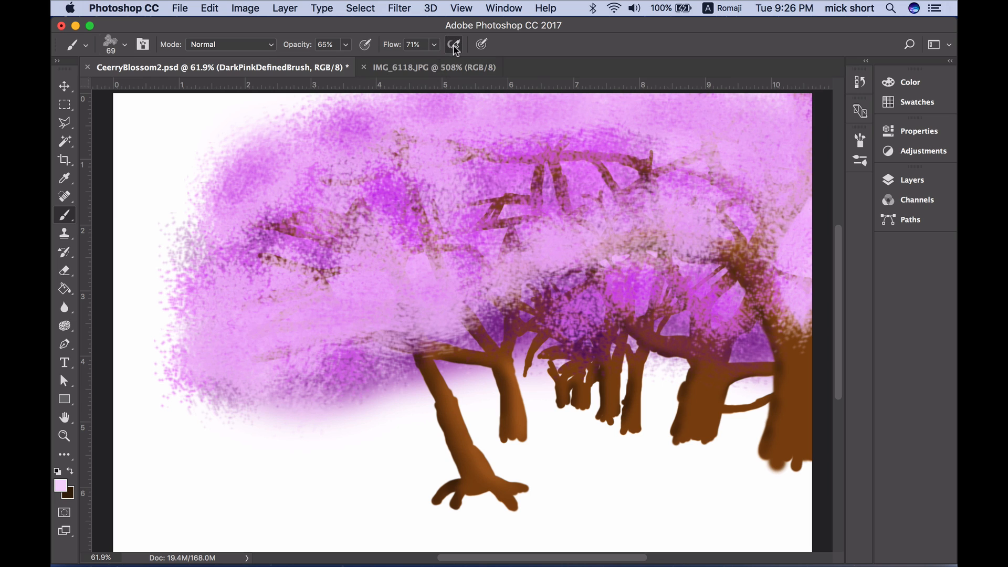
- Set the foreground color to dark purple #80298d
left_click(62, 486)
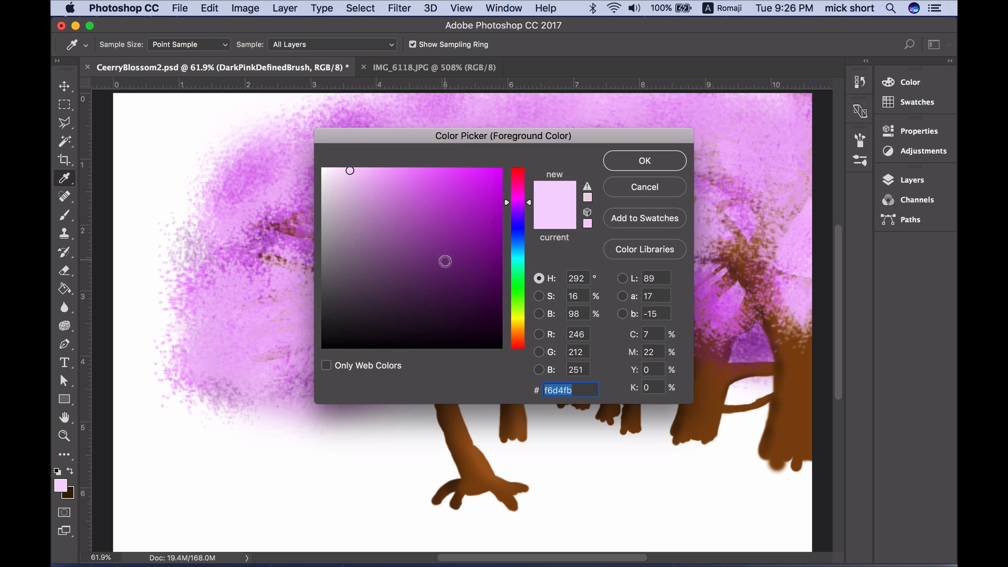
left_click_drag(445, 264, 450, 248)
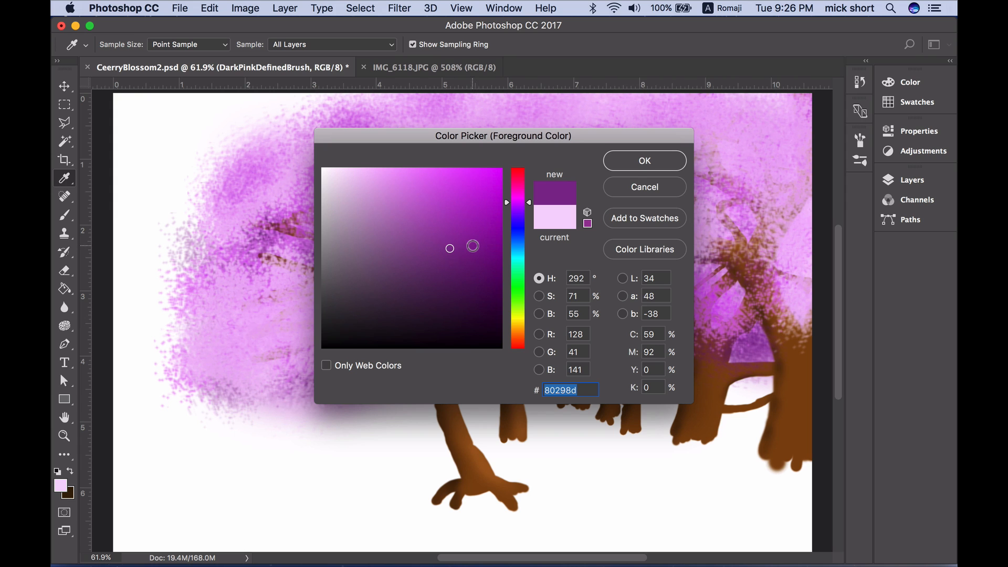
left_click(648, 161)
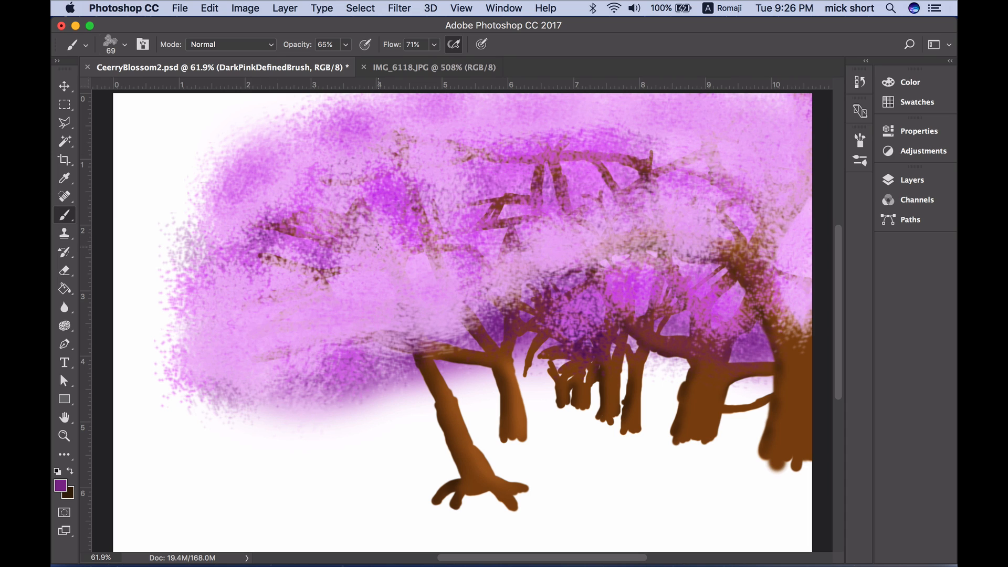
- Enlarge the brush to 100 and paint dark purple blossoms along the shaded lower edge of the canopy
key("bracketright")
key("bracketright")
key("bracketright")
key("bracketleft")
left_click(332, 344)
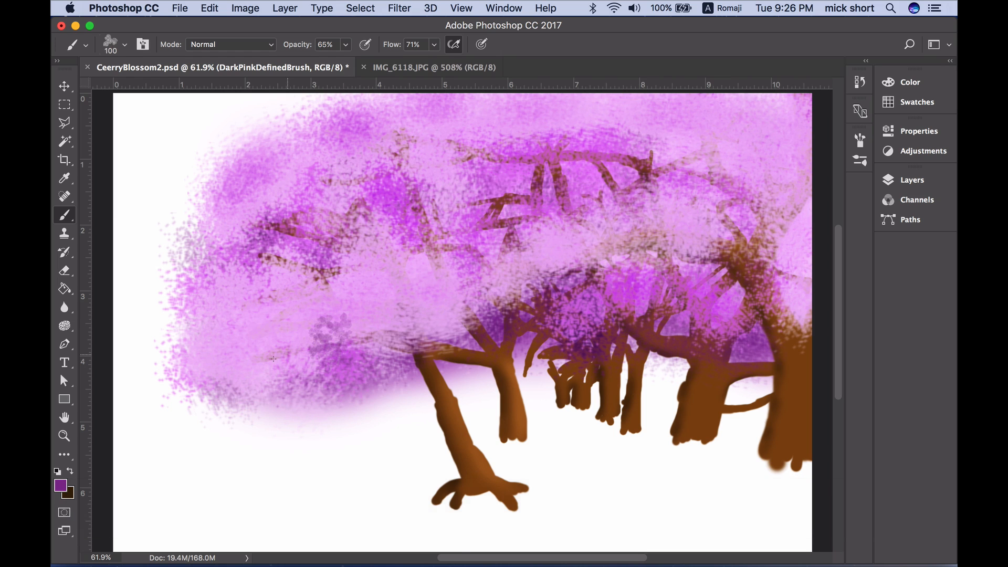
left_click(284, 355)
left_click(224, 362)
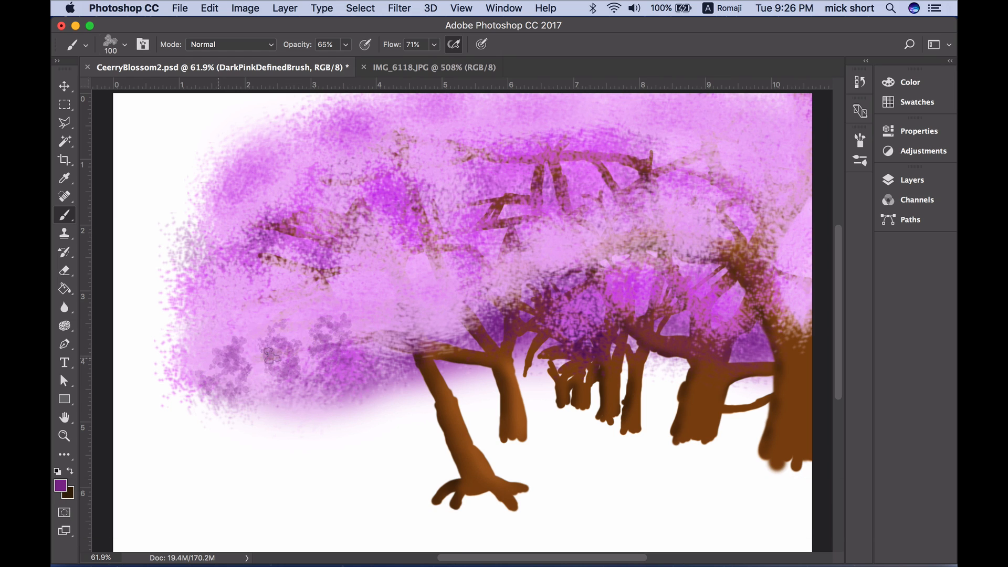
left_click(214, 359)
left_click(198, 352)
left_click(275, 354)
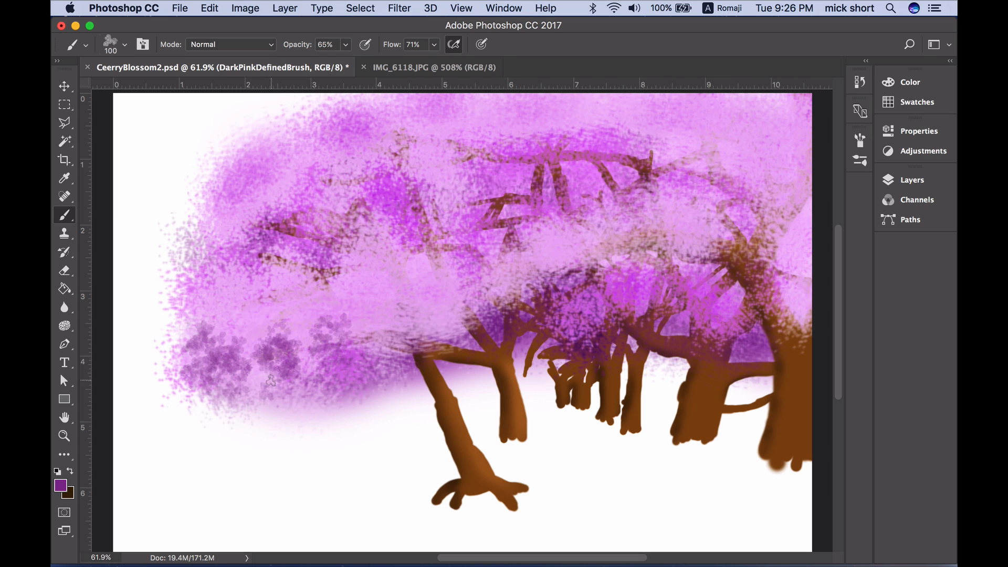
left_click(270, 382)
left_click(254, 389)
left_click(308, 382)
mouse_move(361, 365)
left_mouse_down()
mouse_move(412, 348)
mouse_move(437, 354)
left_mouse_up()
mouse_move(388, 376)
left_mouse_down()
mouse_move(442, 373)
mouse_move(469, 347)
mouse_move(511, 347)
mouse_move(536, 324)
mouse_move(572, 326)
mouse_move(609, 278)
mouse_move(628, 295)
mouse_move(706, 287)
mouse_move(745, 335)
mouse_move(761, 383)
mouse_move(798, 325)
mouse_move(755, 250)
mouse_move(651, 252)
mouse_move(583, 262)
mouse_move(462, 323)
mouse_move(267, 353)
left_mouse_up()
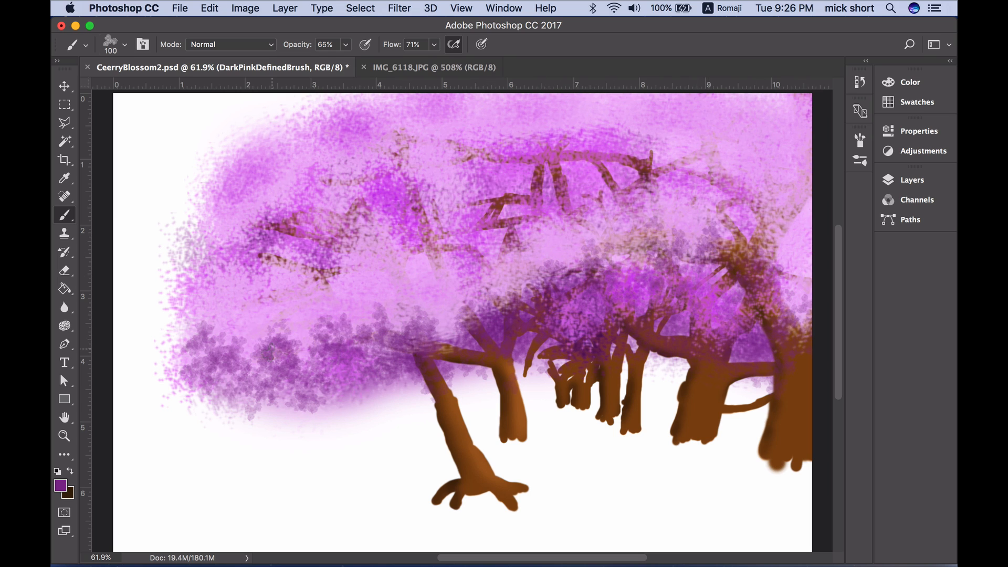
- Paint dark purple blossom clusters around the upper branches and across the top of the canopy
mouse_move(491, 248)
left_mouse_down()
mouse_move(407, 220)
mouse_move(368, 189)
mouse_move(374, 202)
mouse_move(240, 253)
mouse_move(304, 257)
mouse_move(315, 231)
mouse_move(347, 210)
mouse_move(399, 231)
mouse_move(499, 205)
mouse_move(507, 177)
mouse_move(588, 168)
mouse_move(556, 152)
mouse_move(614, 162)
left_mouse_up()
mouse_move(520, 181)
left_mouse_down()
mouse_move(546, 200)
mouse_move(543, 218)
mouse_move(456, 263)
left_mouse_up()
mouse_move(514, 226)
left_mouse_down()
mouse_move(551, 231)
mouse_move(619, 195)
mouse_move(672, 199)
mouse_move(714, 168)
mouse_move(690, 185)
left_mouse_up()
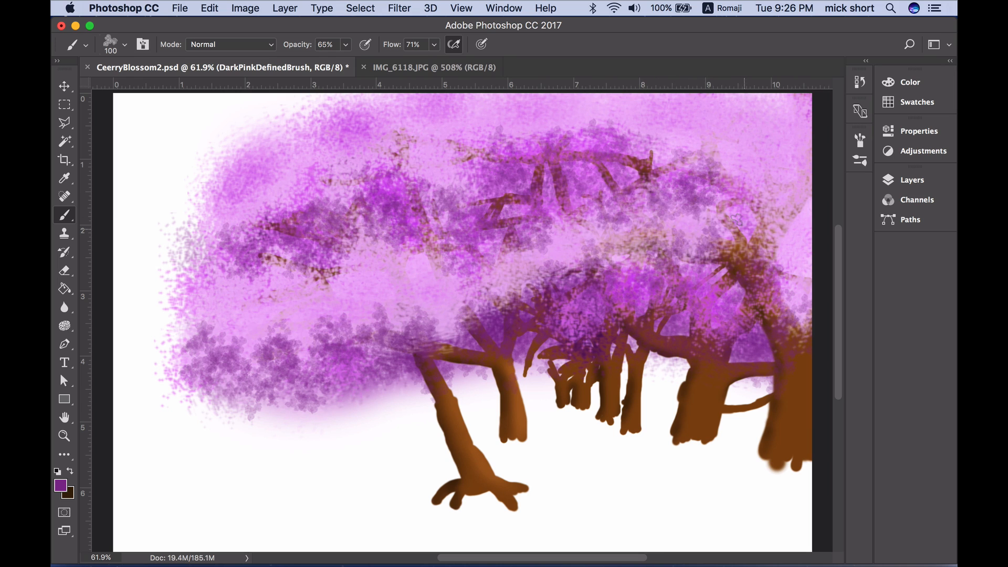
mouse_move(736, 219)
left_mouse_down()
mouse_move(774, 255)
mouse_move(743, 178)
mouse_move(661, 149)
mouse_move(627, 168)
mouse_move(562, 157)
mouse_move(436, 111)
mouse_move(432, 138)
mouse_move(305, 157)
mouse_move(281, 136)
mouse_move(241, 196)
mouse_move(338, 180)
left_mouse_up()
mouse_move(576, 114)
left_mouse_down()
mouse_move(613, 130)
mouse_move(671, 107)
mouse_move(663, 136)
mouse_move(679, 146)
mouse_move(684, 114)
mouse_move(673, 165)
mouse_move(764, 171)
mouse_move(785, 136)
mouse_move(792, 189)
mouse_move(795, 109)
mouse_move(777, 164)
mouse_move(777, 222)
left_mouse_up()
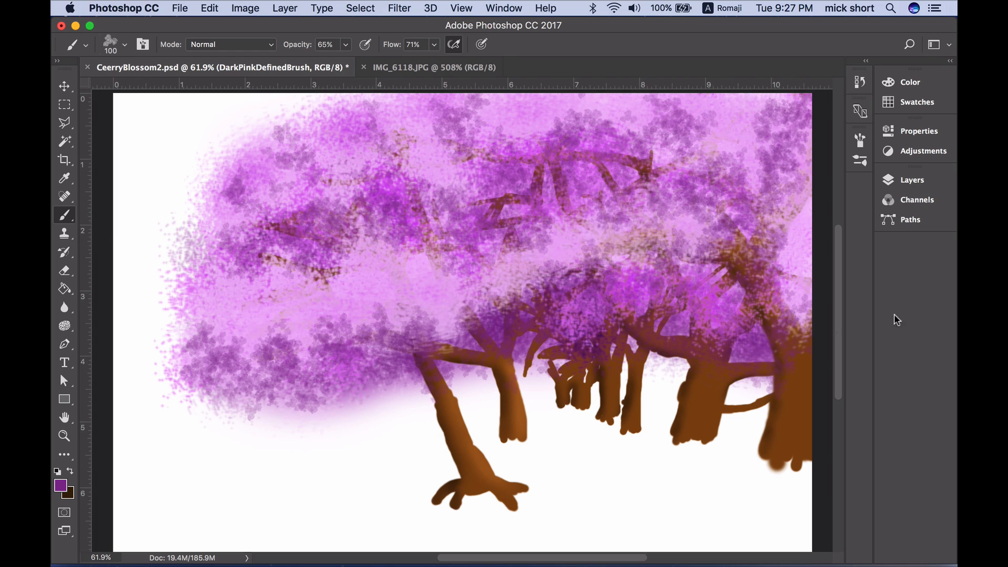
- Add a new layer above "DarkPinkDefinedBrush" and name it "mid-pinkDB"
left_click(903, 181)
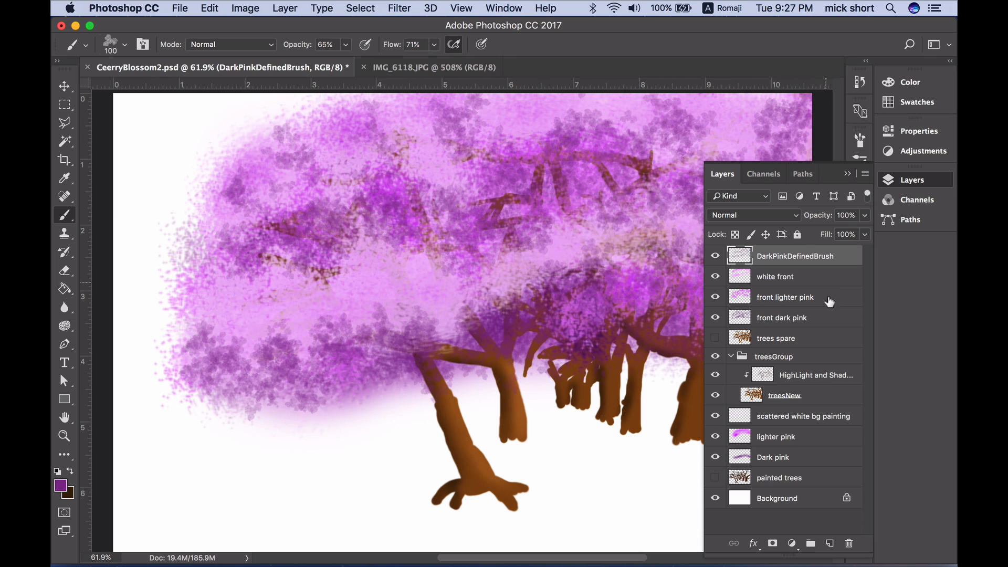
left_click(829, 544)
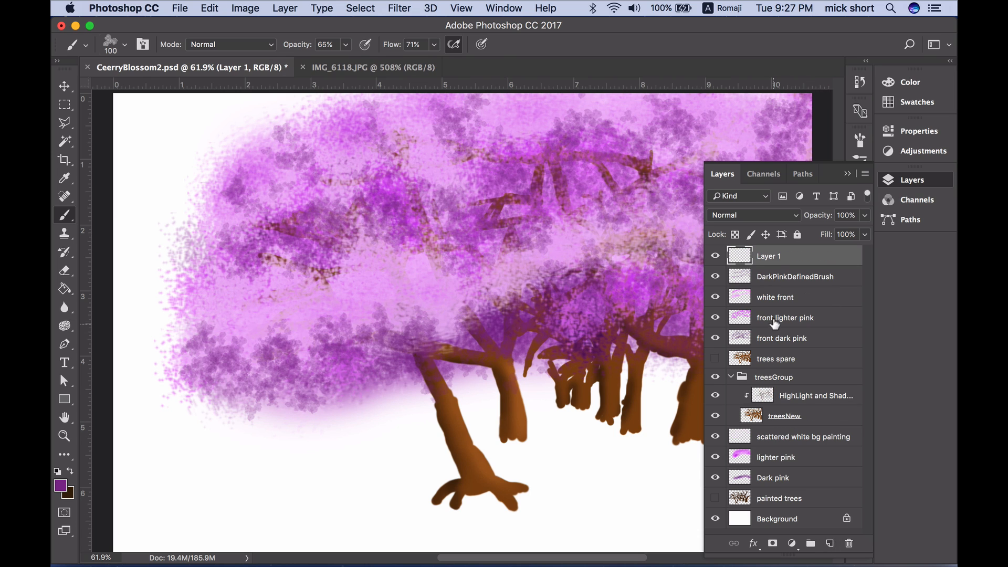
double_click(774, 256)
type("mid")
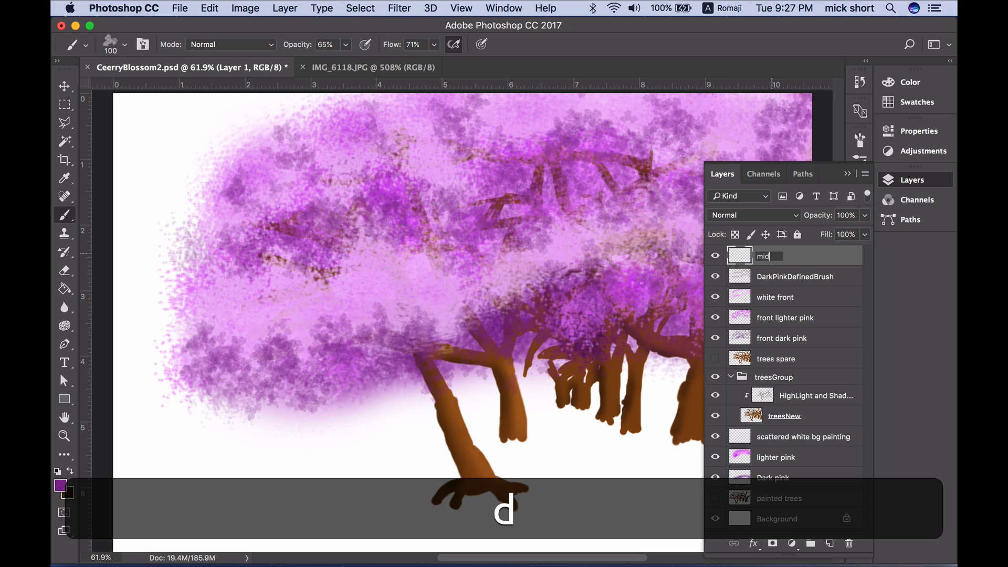
type("-pink")
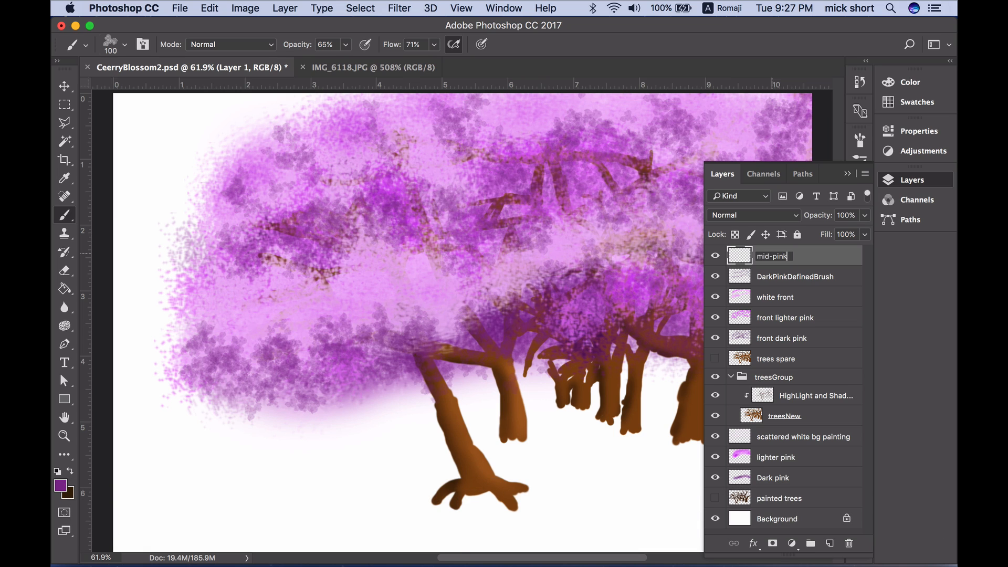
type("DB")
key("shift+Return")
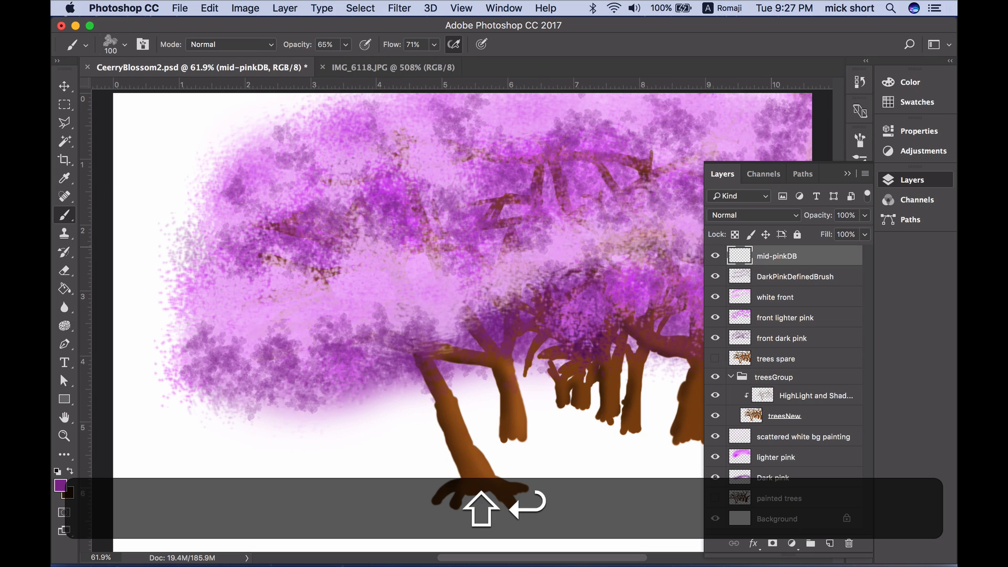
left_click(847, 174)
- Set the foreground color to mid pink #ed8ffb and paint a first blossom stroke over the lower left canopy
left_click(61, 487)
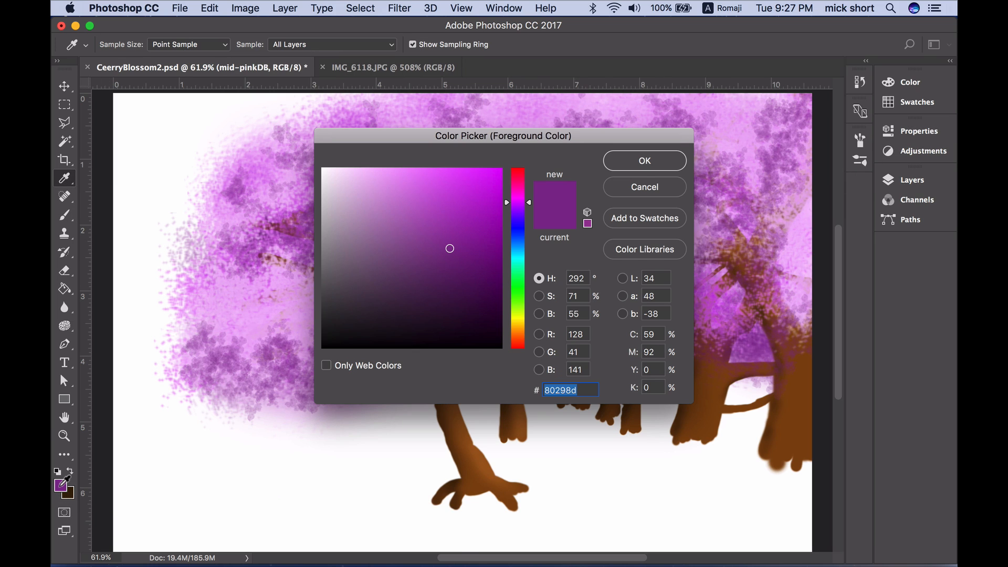
left_click(400, 171)
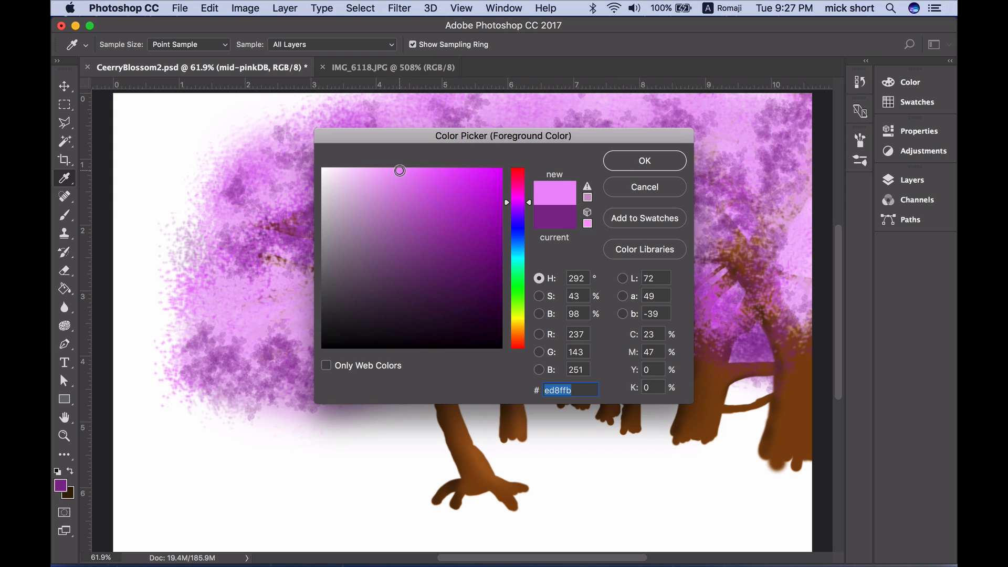
left_click(624, 168)
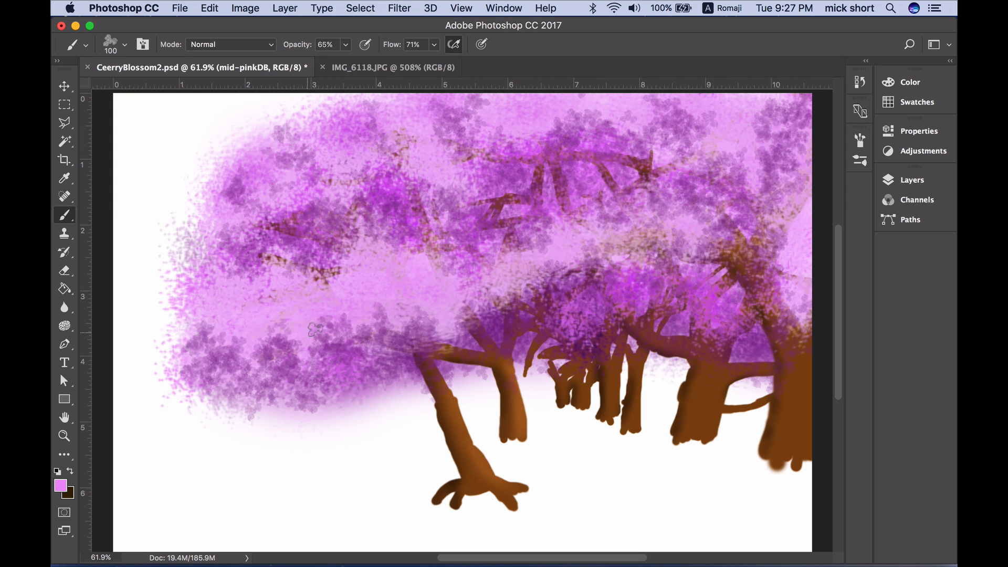
mouse_move(315, 329)
left_mouse_down()
mouse_move(360, 300)
mouse_move(391, 295)
left_mouse_up()
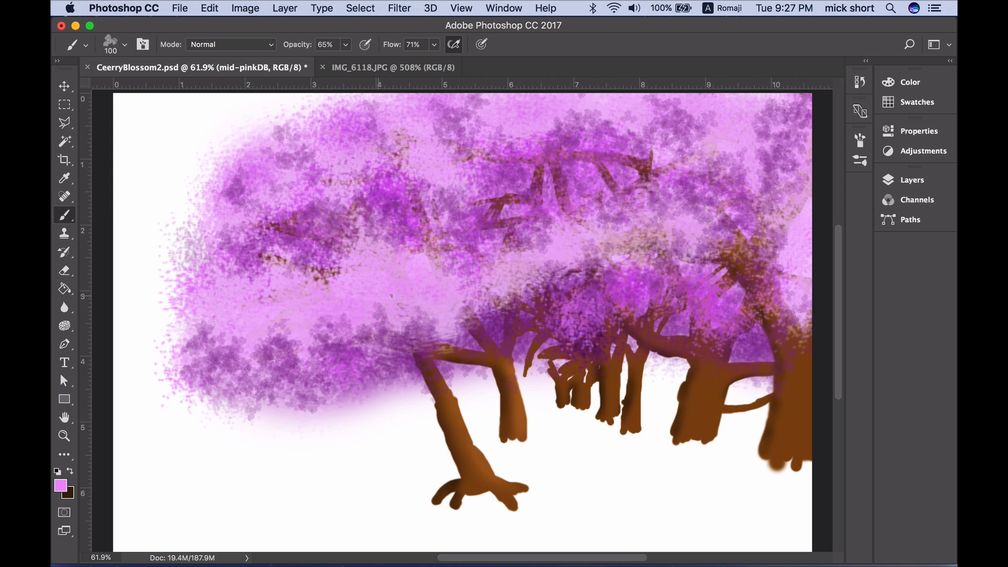
- Raise the brush opacity to 80% and the flow to 84%
left_click(345, 48)
left_click_drag(346, 58, 356, 61)
left_click(434, 48)
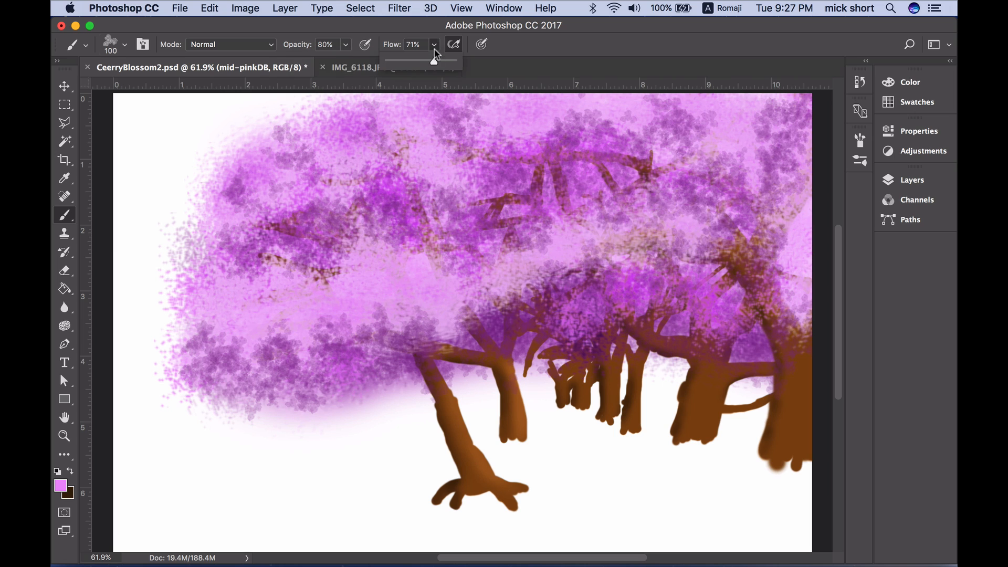
left_click_drag(435, 59, 441, 61)
left_click(527, 53)
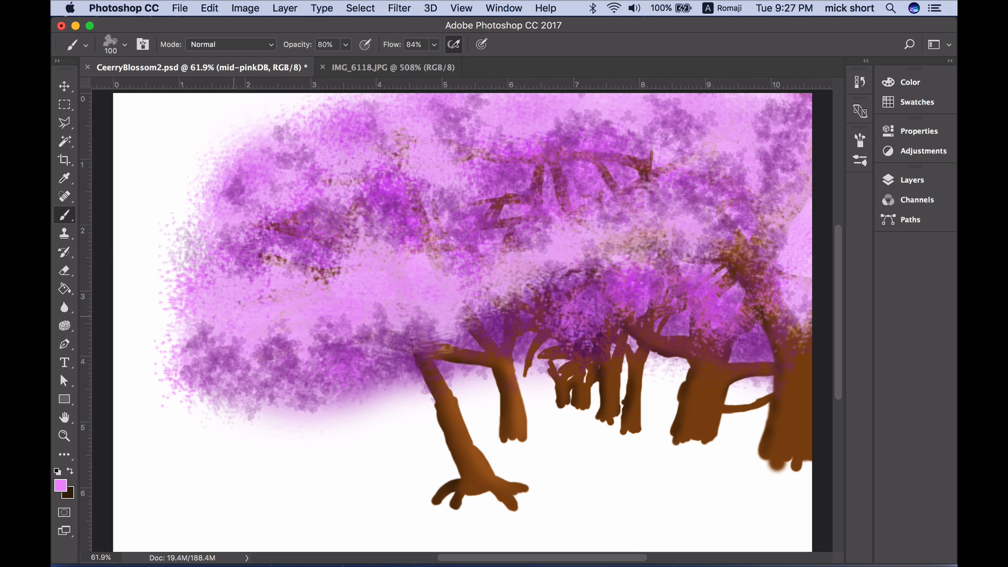
- Paint mid-pink blossoms around the canopy's outer edges, over the branches and across the tops of the trunks
mouse_move(248, 322)
left_mouse_down()
mouse_move(277, 373)
mouse_move(242, 403)
mouse_move(247, 438)
mouse_move(155, 370)
mouse_move(168, 393)
mouse_move(279, 419)
mouse_move(301, 402)
left_mouse_up()
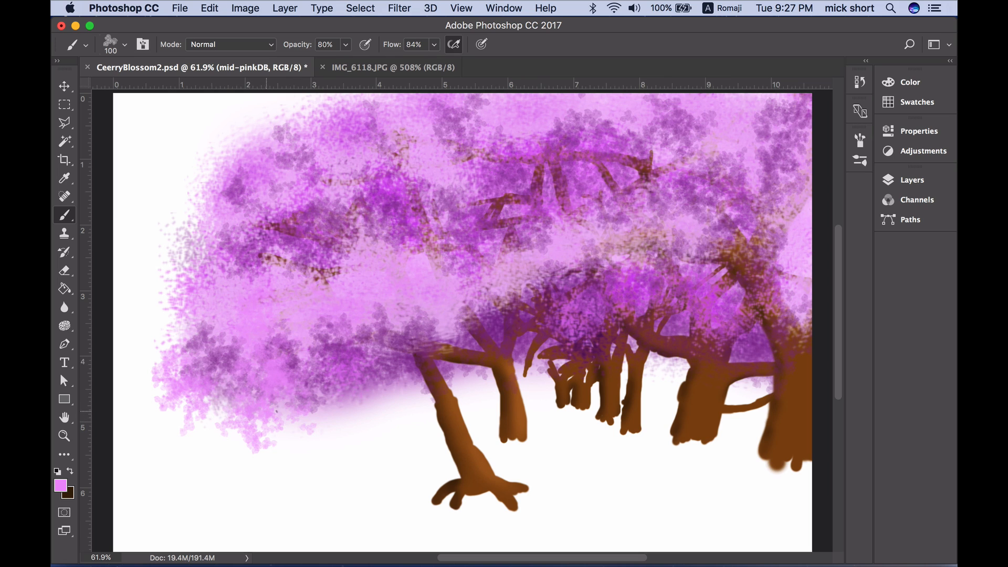
mouse_move(374, 394)
left_mouse_down()
mouse_move(419, 387)
mouse_move(335, 413)
mouse_move(205, 409)
mouse_move(168, 350)
mouse_move(175, 326)
mouse_move(158, 278)
mouse_move(175, 280)
mouse_move(168, 249)
mouse_move(195, 242)
mouse_move(158, 207)
mouse_move(194, 175)
mouse_move(188, 189)
mouse_move(212, 199)
mouse_move(215, 152)
mouse_move(241, 127)
mouse_move(374, 98)
mouse_move(316, 103)
mouse_move(229, 149)
mouse_move(239, 116)
mouse_move(179, 184)
mouse_move(183, 222)
mouse_move(155, 367)
mouse_move(228, 422)
mouse_move(286, 437)
mouse_move(515, 341)
mouse_move(524, 363)
mouse_move(656, 335)
mouse_move(628, 301)
mouse_move(647, 334)
mouse_move(682, 346)
mouse_move(714, 340)
mouse_move(706, 328)
mouse_move(787, 357)
mouse_move(798, 336)
mouse_move(777, 357)
mouse_move(682, 326)
mouse_move(630, 323)
mouse_move(546, 336)
mouse_move(506, 367)
mouse_move(446, 363)
mouse_move(485, 317)
mouse_move(558, 311)
mouse_move(491, 315)
mouse_move(517, 315)
mouse_move(536, 296)
mouse_move(583, 283)
mouse_move(620, 299)
mouse_move(630, 231)
mouse_move(664, 233)
mouse_move(650, 273)
mouse_move(741, 214)
mouse_move(787, 210)
mouse_move(769, 163)
mouse_move(706, 181)
mouse_move(732, 171)
left_mouse_up()
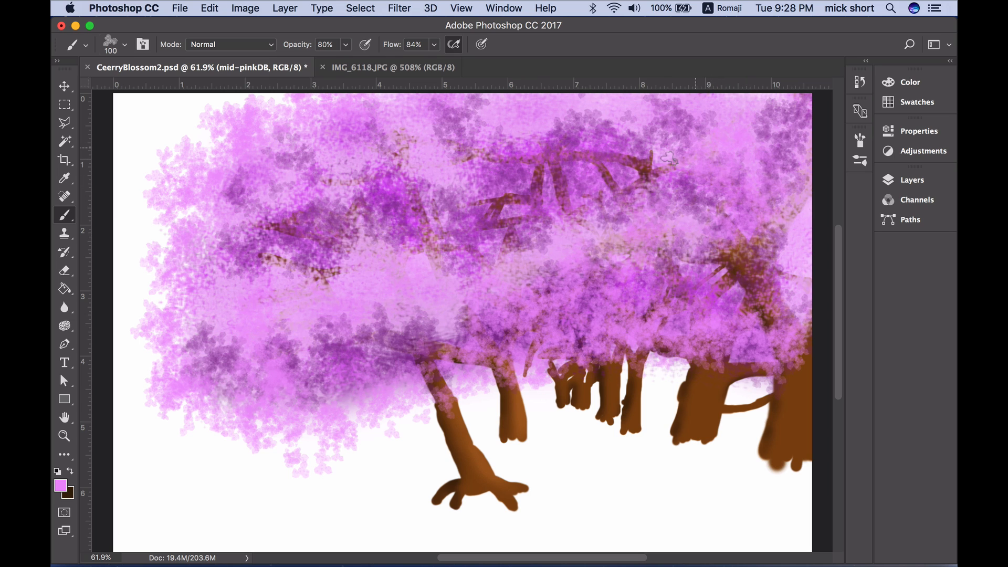
mouse_move(625, 167)
left_mouse_down()
mouse_move(556, 181)
mouse_move(550, 168)
mouse_move(506, 173)
mouse_move(446, 194)
mouse_move(599, 158)
mouse_move(567, 157)
mouse_move(625, 168)
mouse_move(461, 210)
mouse_move(368, 207)
mouse_move(257, 244)
mouse_move(223, 239)
left_mouse_up()
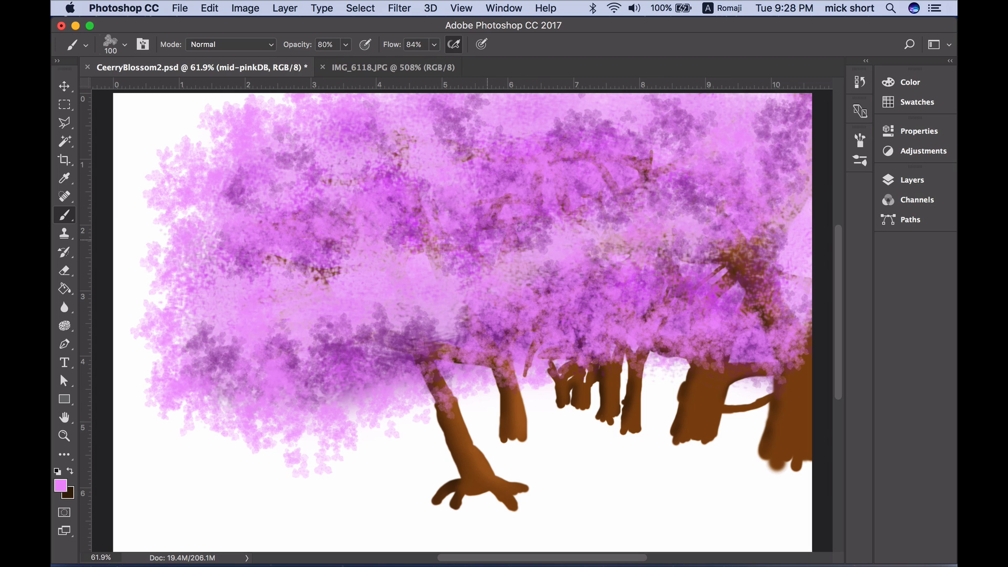
mouse_move(615, 194)
left_mouse_down()
mouse_move(648, 175)
mouse_move(801, 227)
left_mouse_up()
mouse_move(737, 235)
left_mouse_down()
mouse_move(757, 257)
mouse_move(701, 297)
left_mouse_up()
mouse_move(780, 267)
left_mouse_down()
mouse_move(699, 297)
mouse_move(780, 269)
mouse_move(703, 265)
mouse_move(779, 244)
mouse_move(718, 264)
mouse_move(787, 265)
mouse_move(762, 280)
left_mouse_up()
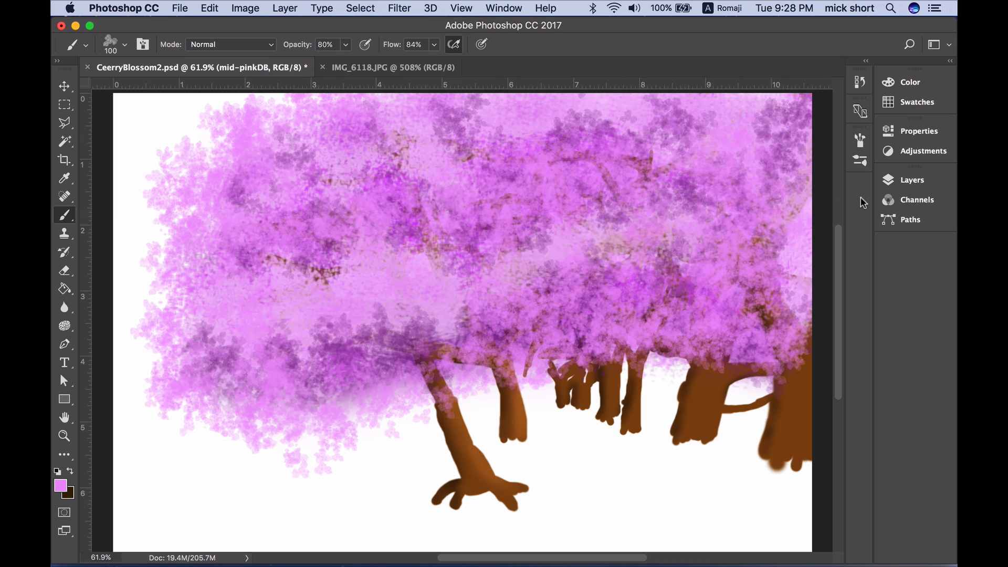
- Add a new layer above "mid-pinkDB" and name it "lightPinkDB"
left_click(903, 180)
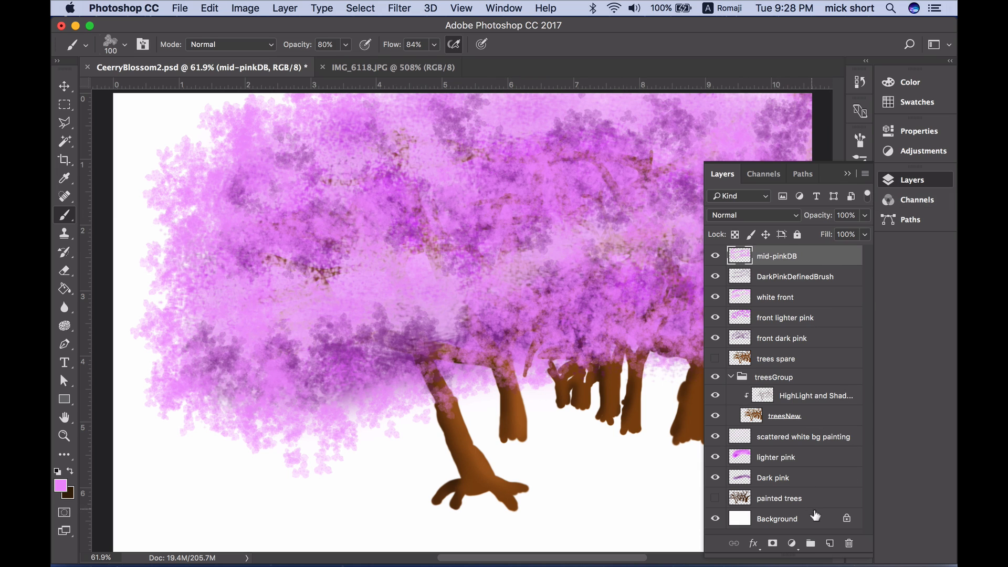
left_click(828, 544)
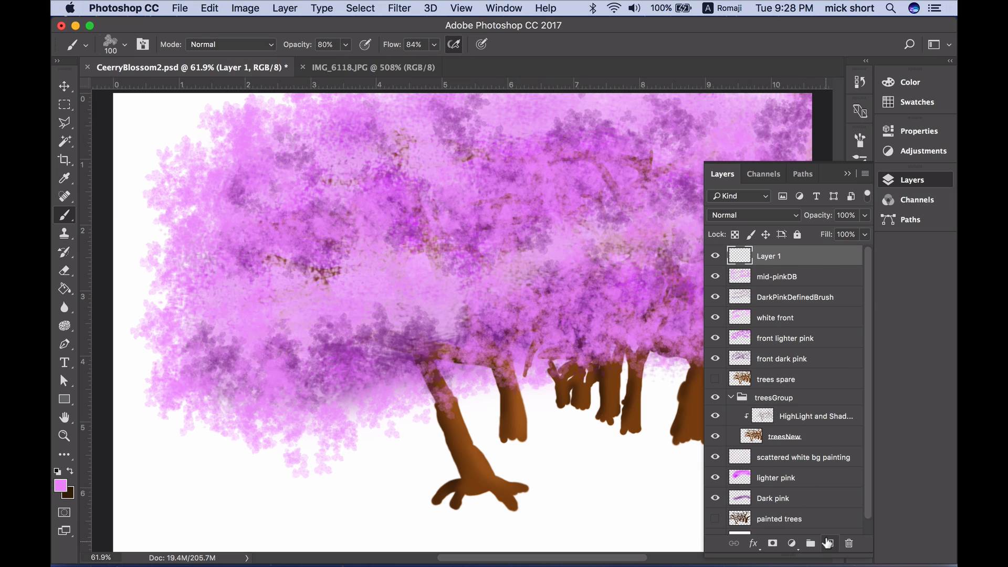
double_click(770, 257)
type("lightPin")
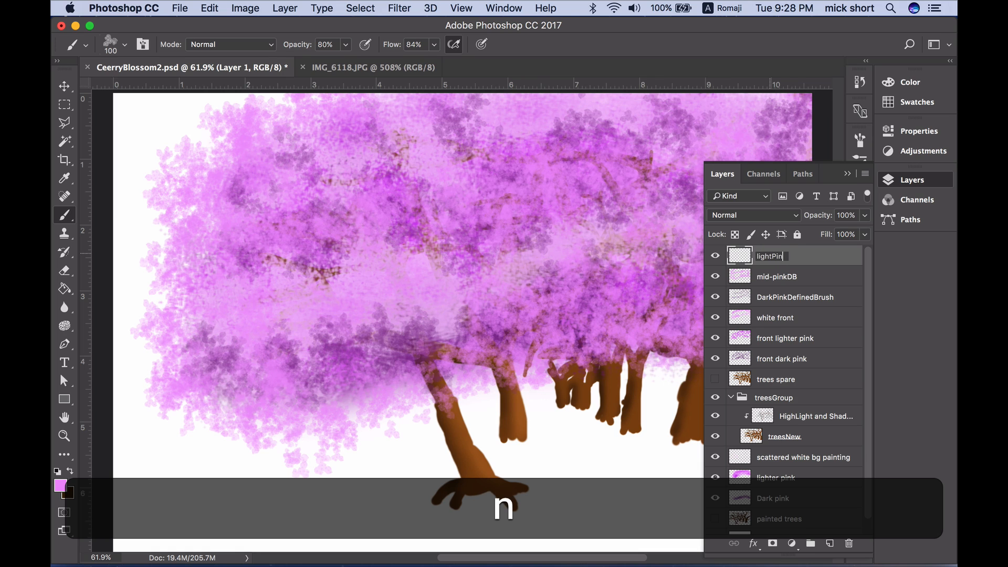
type("kDB")
key("Return")
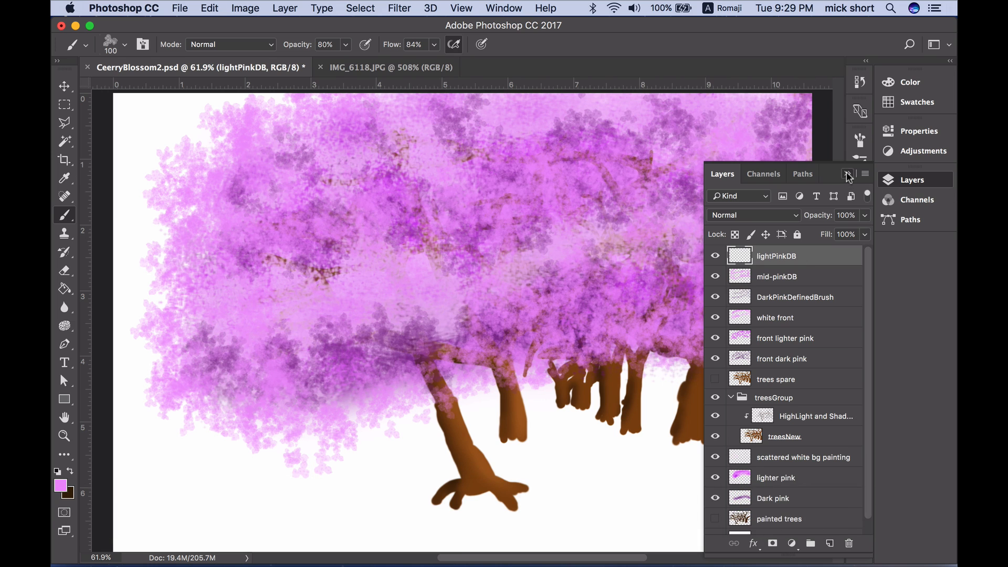
- Set the foreground color to very light pink #fae2fe for painting on the "lightPinkDB" layer
left_click(847, 174)
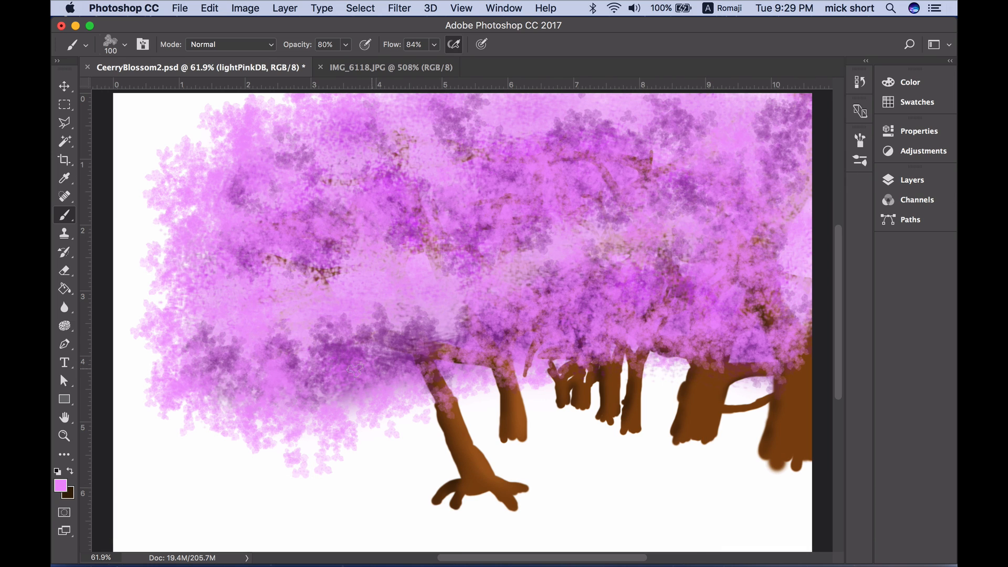
left_click(61, 485)
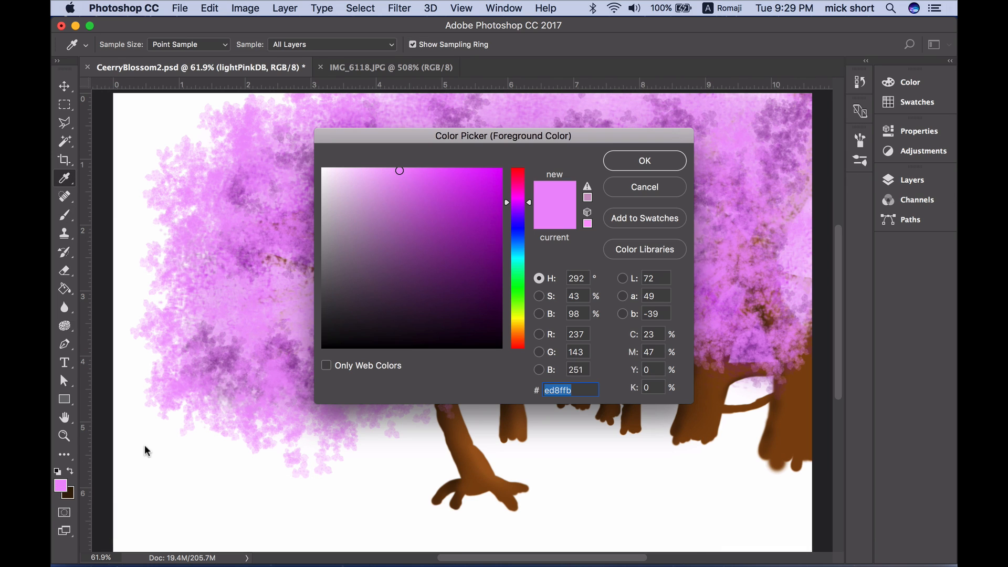
left_click(359, 171)
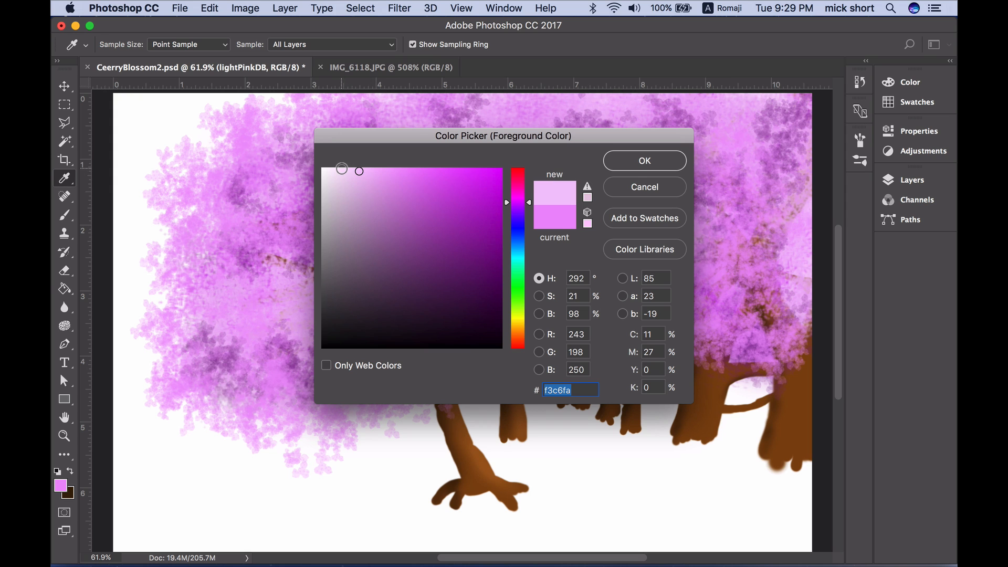
left_click(643, 161)
key("b")
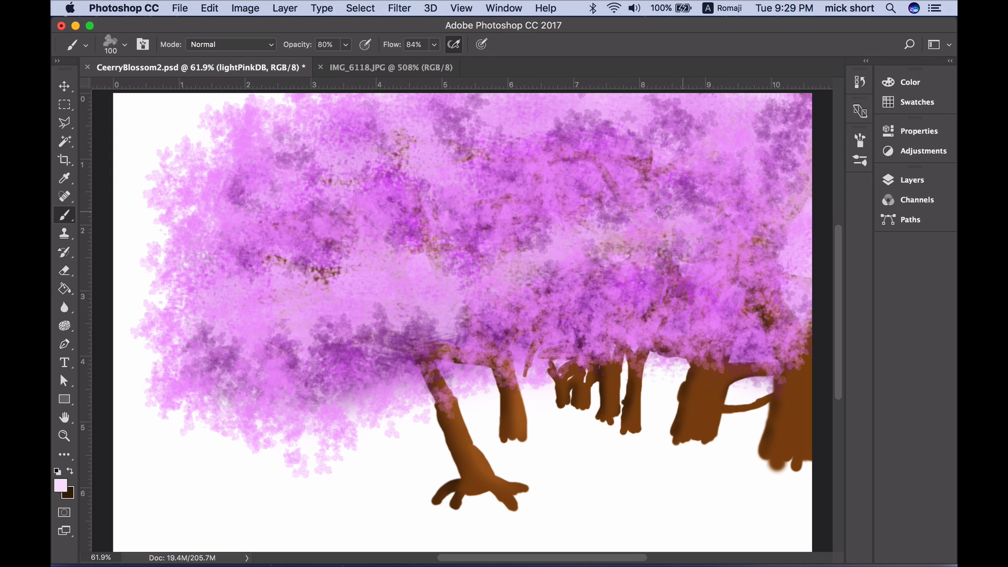
- Paint light pink blossoms across the whole canopy, over the branches and the tops of the trunks, and save the document
mouse_move(341, 228)
left_mouse_down()
mouse_move(347, 267)
mouse_move(331, 294)
mouse_move(299, 278)
mouse_move(284, 294)
mouse_move(263, 281)
mouse_move(194, 314)
mouse_move(178, 342)
mouse_move(283, 283)
mouse_move(355, 266)
mouse_move(354, 225)
mouse_move(346, 234)
mouse_move(353, 192)
mouse_move(391, 153)
mouse_move(341, 150)
mouse_move(349, 189)
mouse_move(324, 178)
mouse_move(304, 190)
mouse_move(278, 173)
mouse_move(297, 205)
mouse_move(262, 162)
mouse_move(226, 195)
mouse_move(210, 181)
mouse_move(262, 134)
mouse_move(247, 168)
mouse_move(197, 212)
mouse_move(173, 269)
mouse_move(193, 296)
mouse_move(153, 362)
mouse_move(228, 417)
mouse_move(247, 406)
mouse_move(275, 423)
mouse_move(303, 413)
mouse_move(340, 421)
left_mouse_up()
left_click_drag(181, 402, 158, 386)
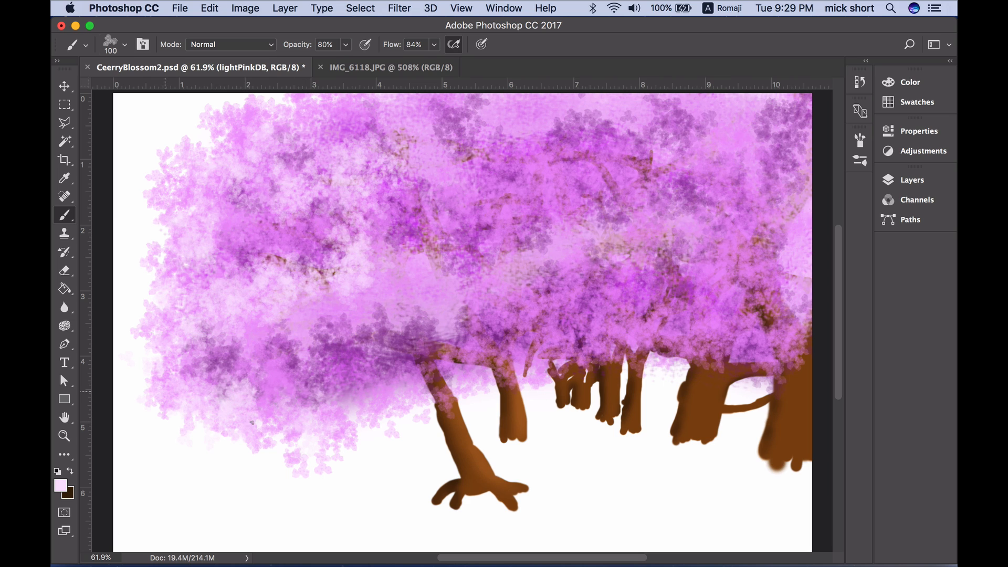
mouse_move(310, 423)
left_mouse_down()
mouse_move(335, 405)
mouse_move(396, 393)
mouse_move(420, 368)
mouse_move(441, 388)
mouse_move(473, 373)
mouse_move(446, 320)
mouse_move(475, 286)
mouse_move(425, 273)
mouse_move(462, 303)
mouse_move(436, 242)
mouse_move(428, 144)
mouse_move(420, 178)
mouse_move(441, 181)
mouse_move(409, 236)
mouse_move(436, 221)
mouse_move(417, 189)
mouse_move(415, 220)
mouse_move(409, 189)
mouse_move(435, 200)
mouse_move(398, 124)
mouse_move(436, 113)
mouse_move(456, 131)
mouse_move(519, 126)
mouse_move(507, 120)
mouse_move(520, 162)
mouse_move(564, 118)
mouse_move(598, 126)
mouse_move(558, 212)
mouse_move(567, 231)
mouse_move(566, 194)
mouse_move(493, 220)
mouse_move(503, 190)
mouse_move(467, 173)
mouse_move(512, 247)
mouse_move(540, 263)
mouse_move(509, 292)
mouse_move(552, 268)
mouse_move(567, 236)
mouse_move(661, 252)
mouse_move(693, 234)
mouse_move(719, 116)
mouse_move(624, 113)
mouse_move(729, 106)
mouse_move(792, 126)
mouse_move(756, 168)
mouse_move(771, 215)
mouse_move(803, 245)
mouse_move(795, 293)
mouse_move(774, 320)
mouse_move(783, 367)
mouse_move(798, 377)
mouse_move(756, 367)
mouse_move(722, 378)
mouse_move(725, 284)
mouse_move(667, 213)
mouse_move(609, 265)
mouse_move(589, 320)
mouse_move(556, 315)
mouse_move(533, 281)
mouse_move(366, 272)
mouse_move(209, 328)
mouse_move(177, 374)
left_mouse_up()
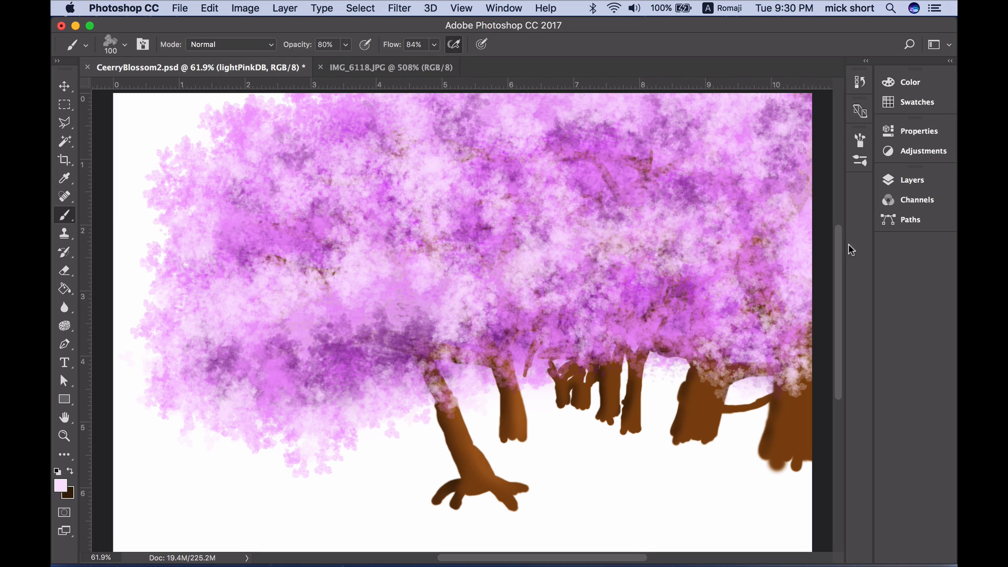
key("super+s")
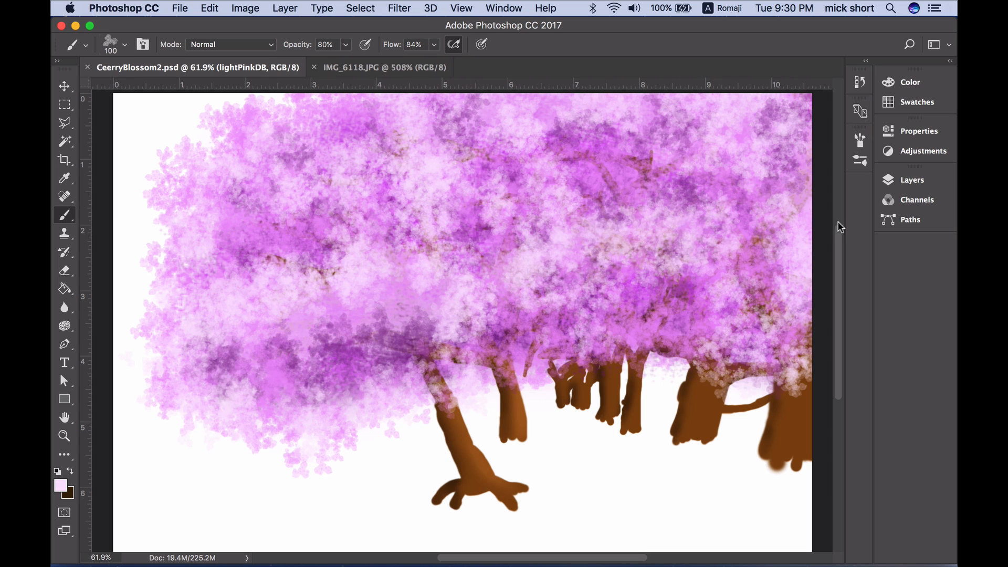
- Add a new layer directly above the Background layer and name it "sky"
left_click(887, 182)
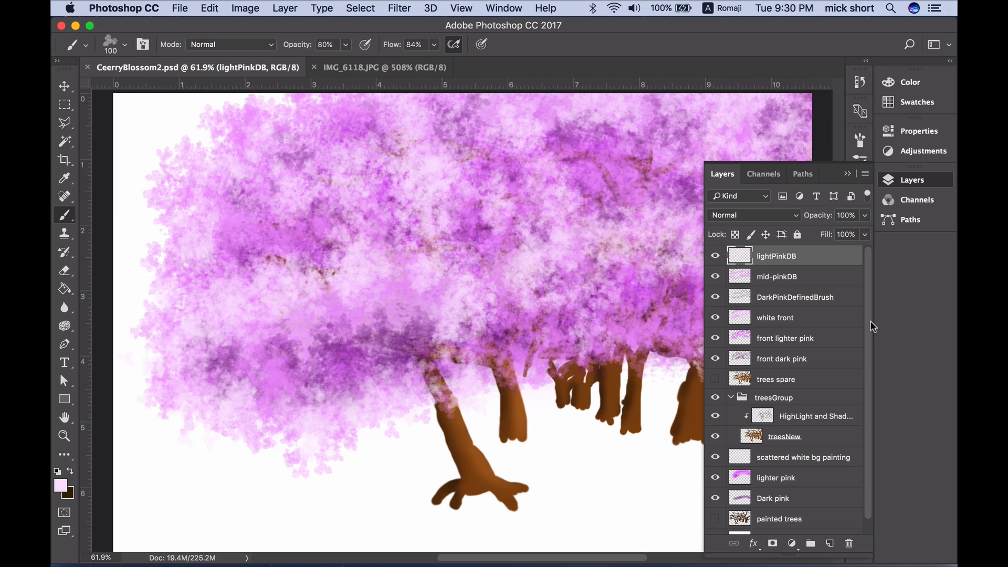
scroll(868, 321, "down", 2)
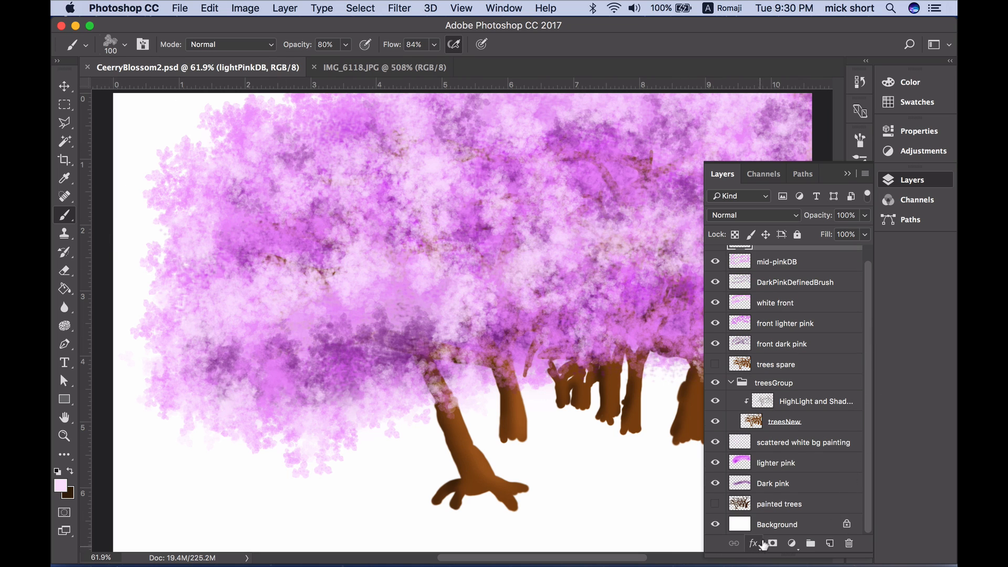
left_click_drag(787, 524, 832, 546)
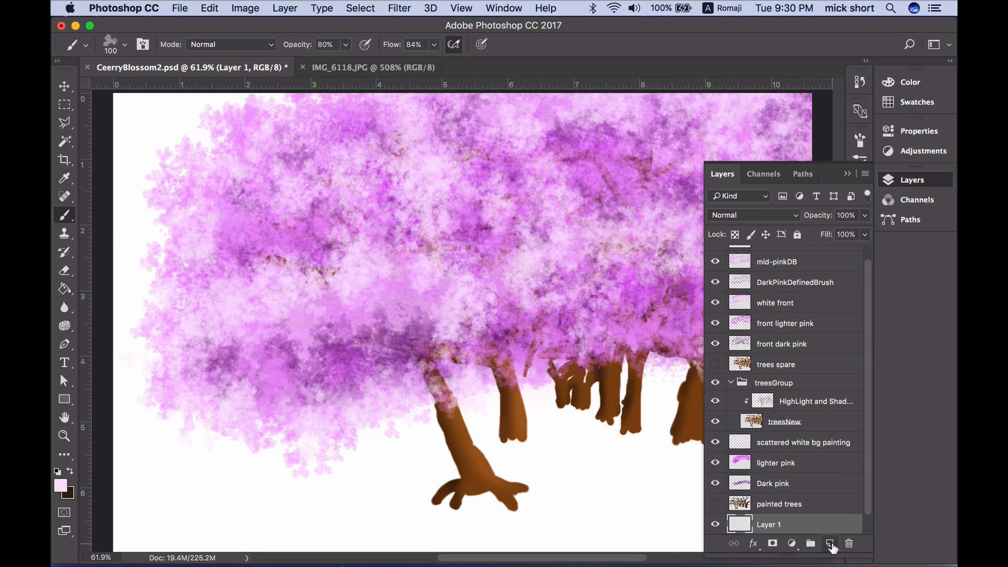
scroll(861, 517, "down", 1)
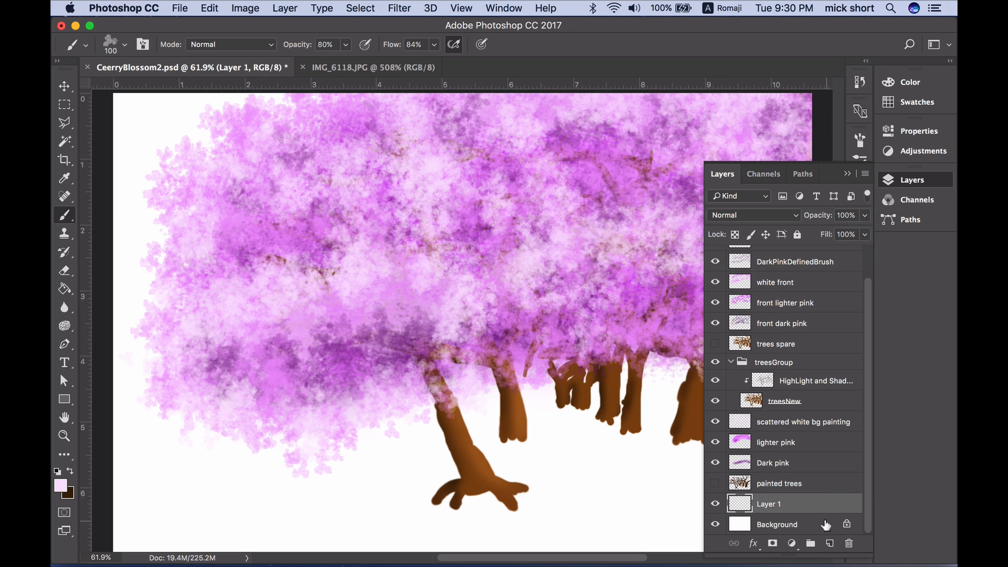
double_click(769, 504)
type("sky")
key("Return")
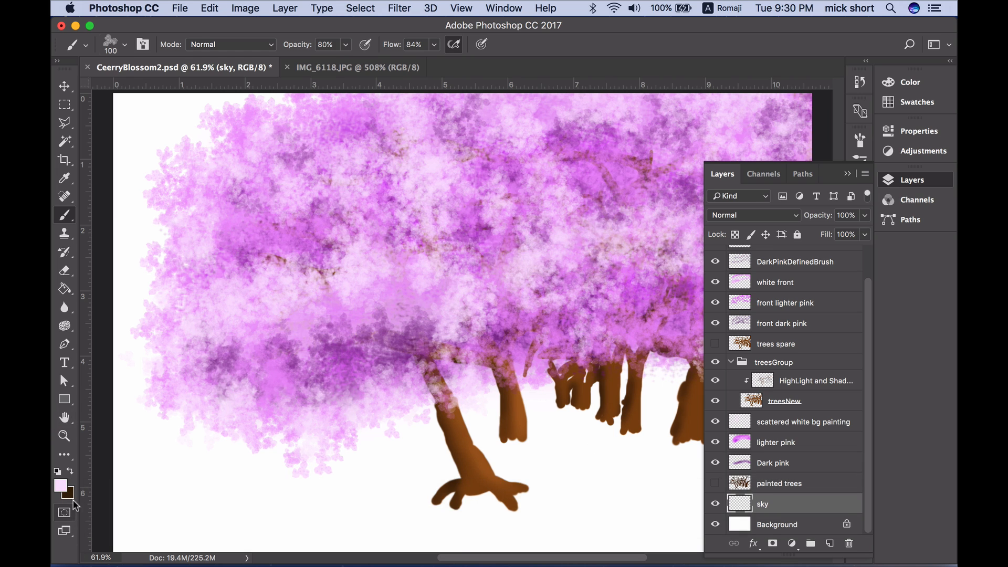
- Set the foreground color to light blue #afb8fa and the background color to near-white #fefcfa
left_click(60, 486)
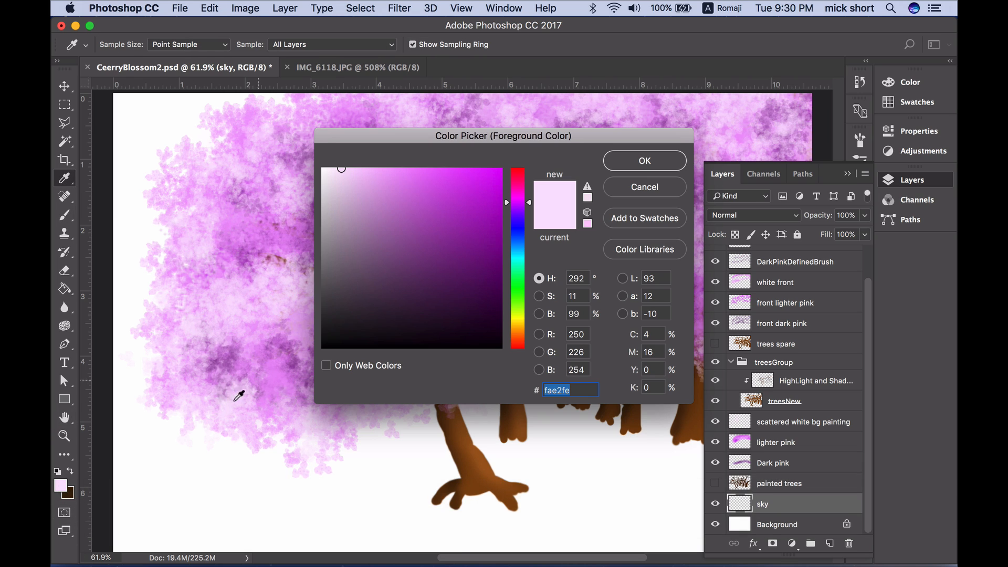
left_click(517, 232)
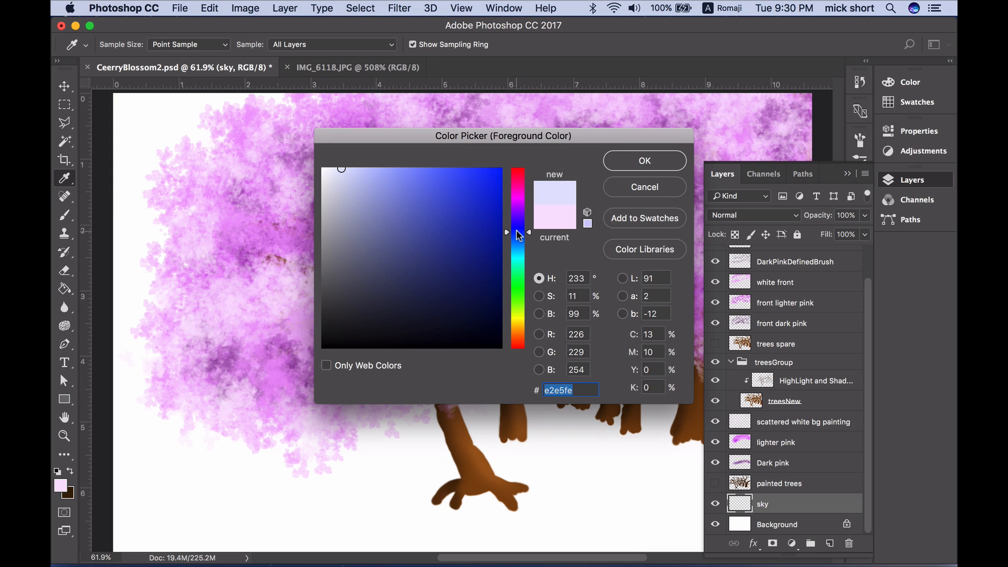
left_click(366, 170)
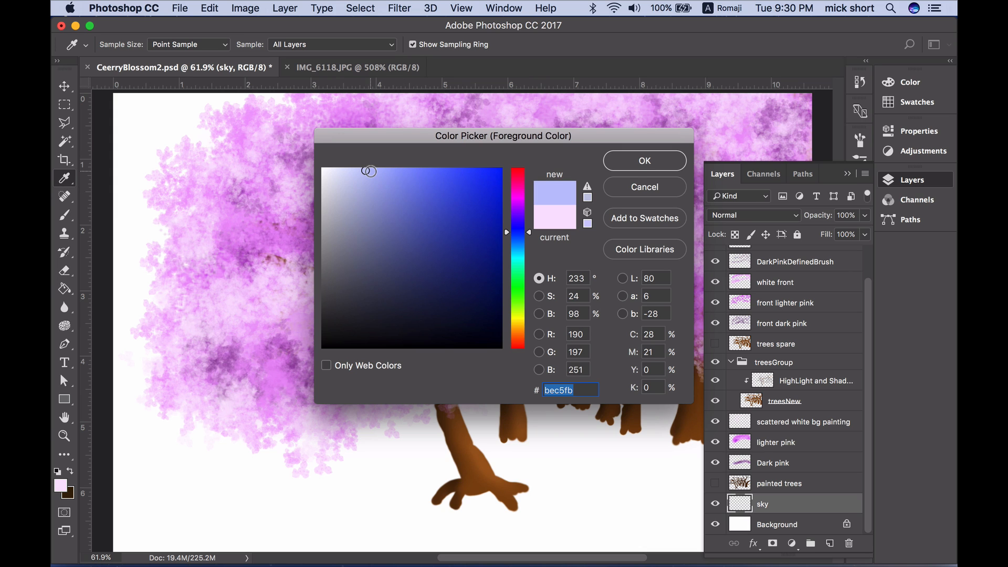
left_click(645, 161)
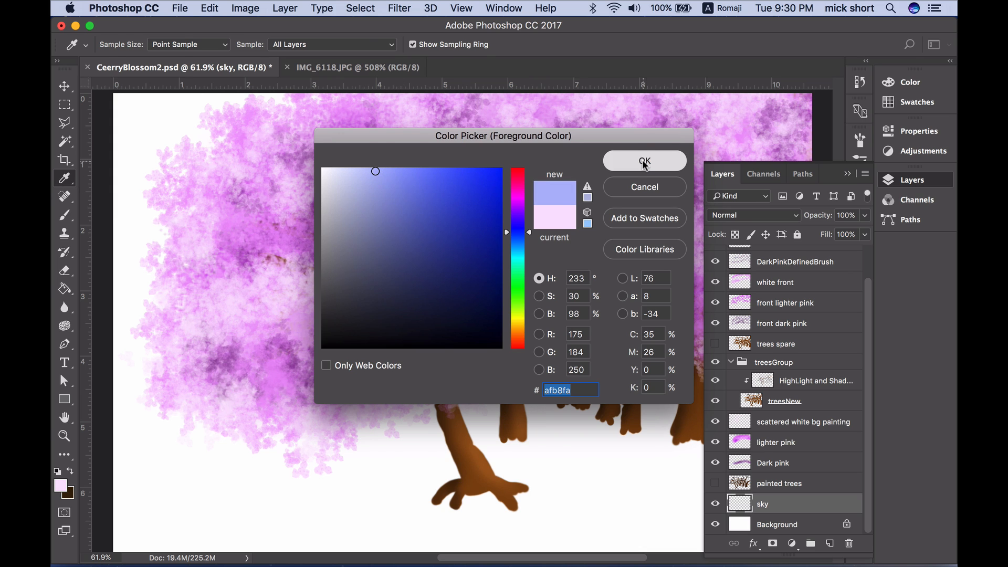
left_click(69, 493)
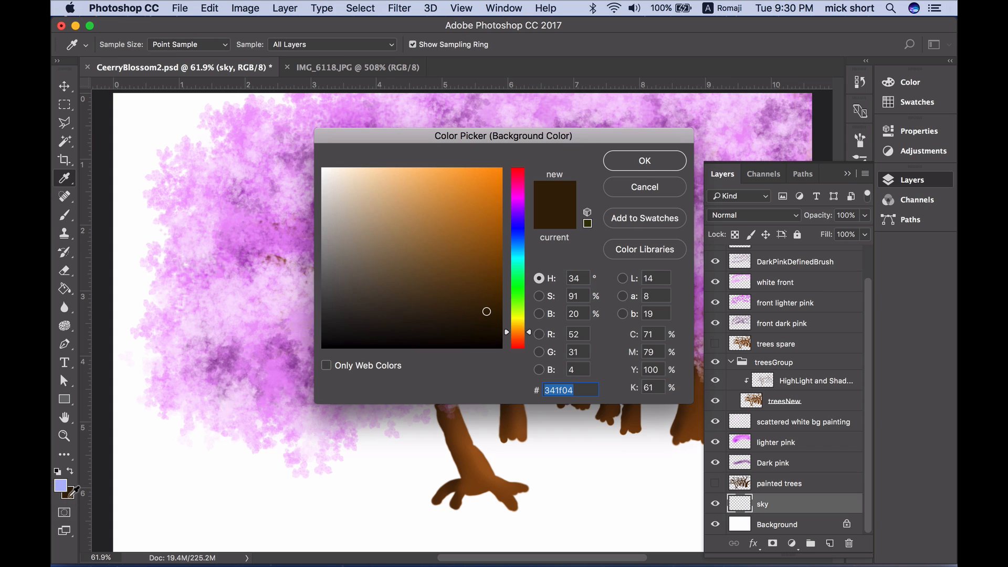
left_click(323, 168)
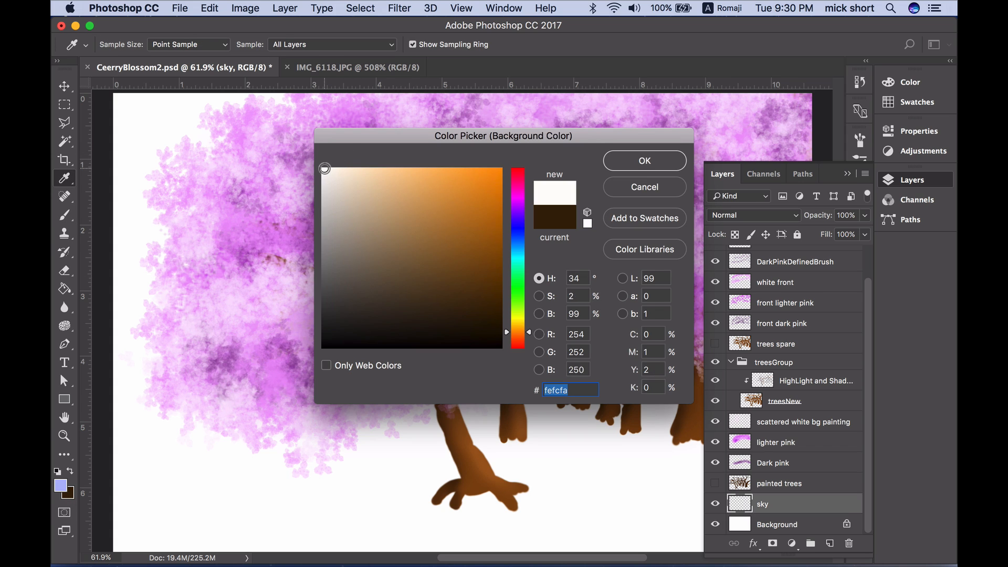
left_click(643, 162)
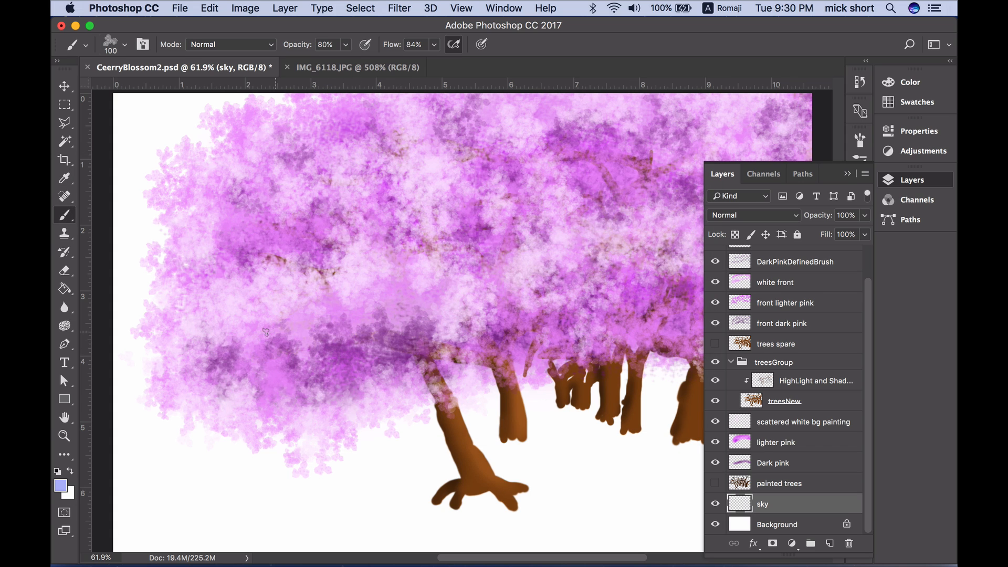
- Fill the "sky" layer with the Clouds render filter
left_click(401, 12)
mouse_move(454, 245)
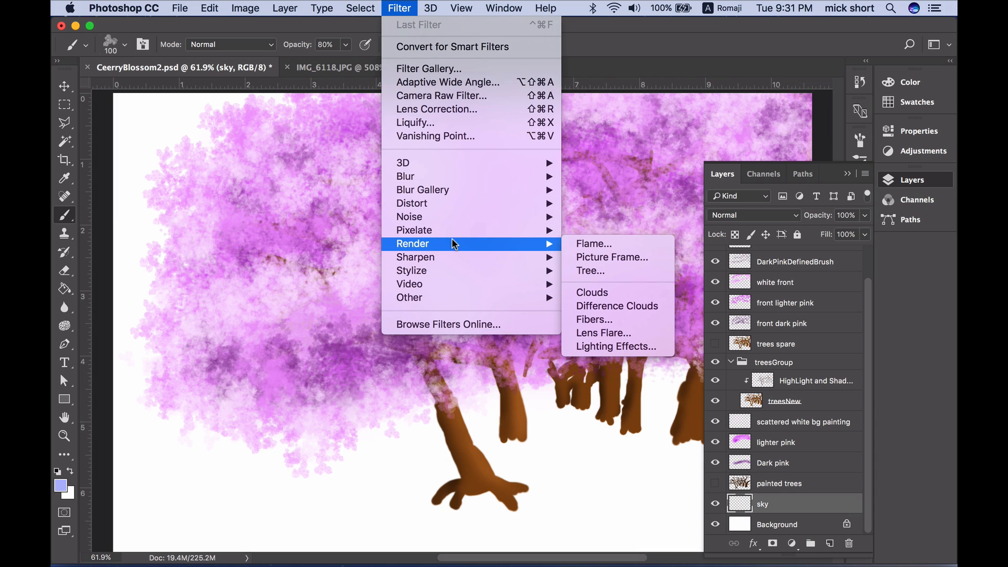
left_click(629, 293)
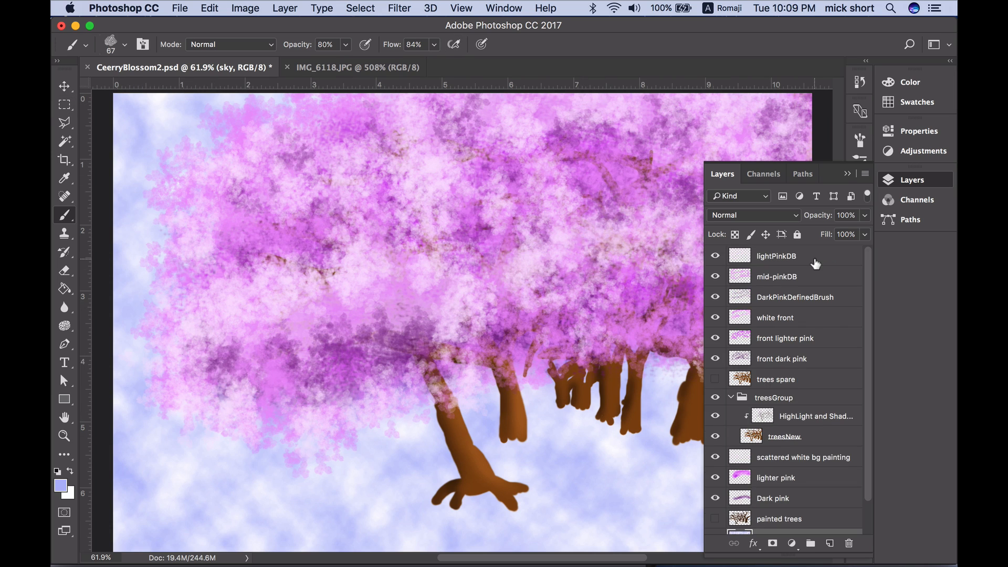
- Add a new layer above "lightPinkDB" and name it "CarkPinkDB2"
left_click(815, 260)
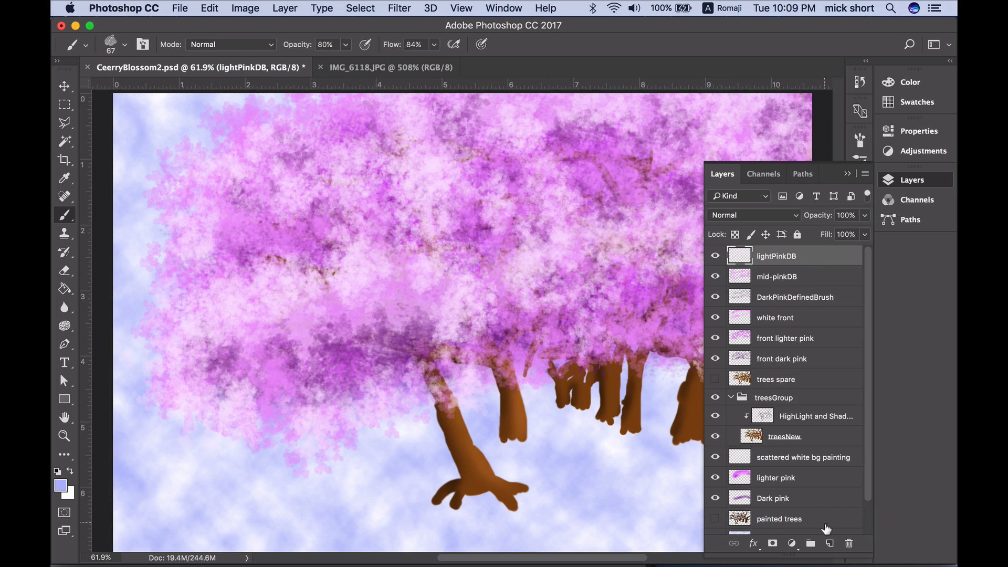
left_click(830, 544)
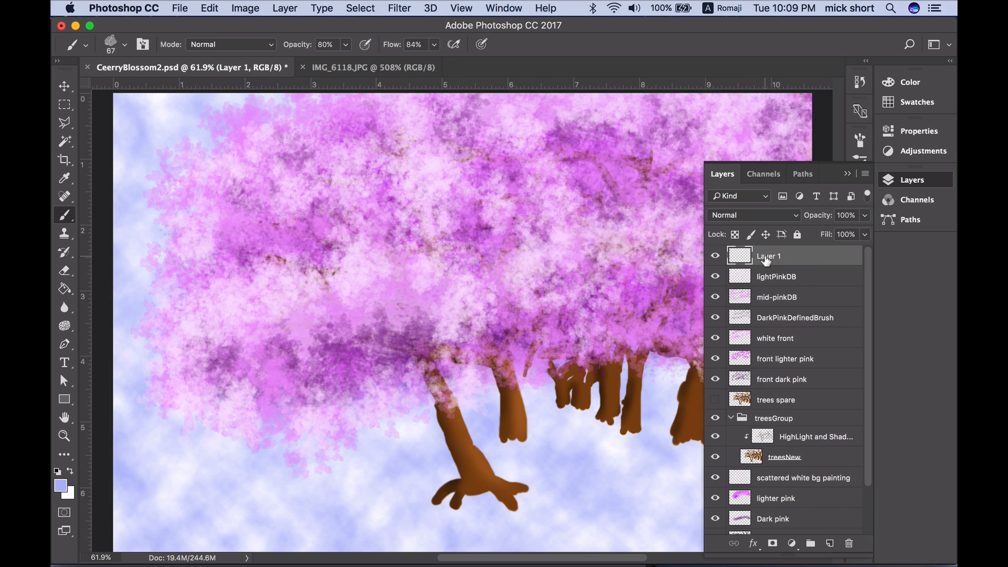
type("C")
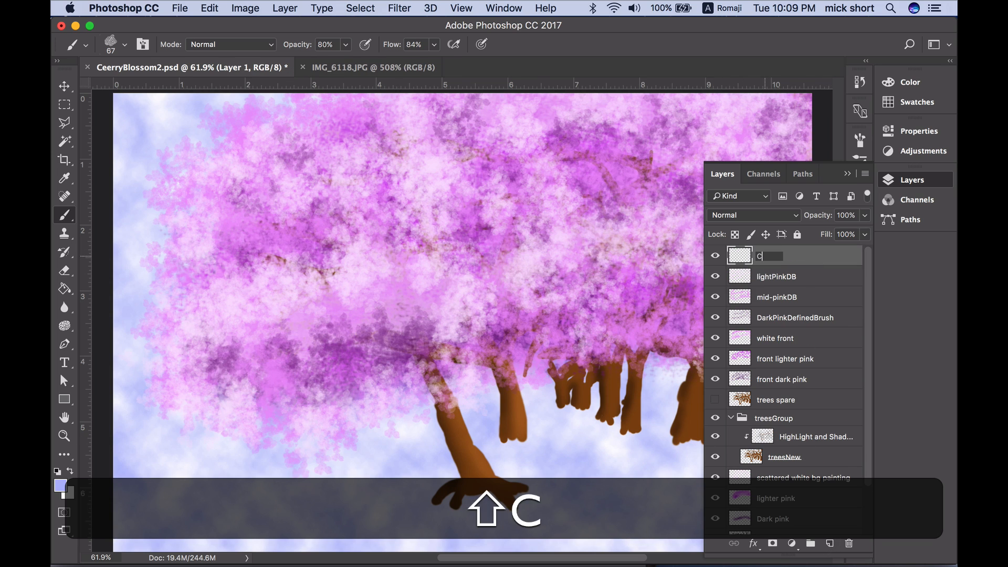
type("arkPink")
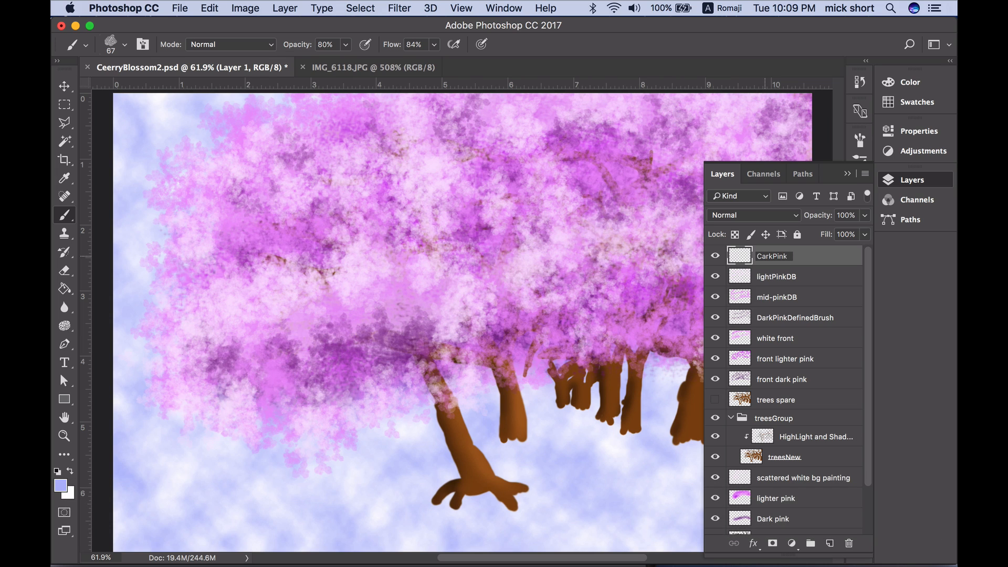
type("DB2")
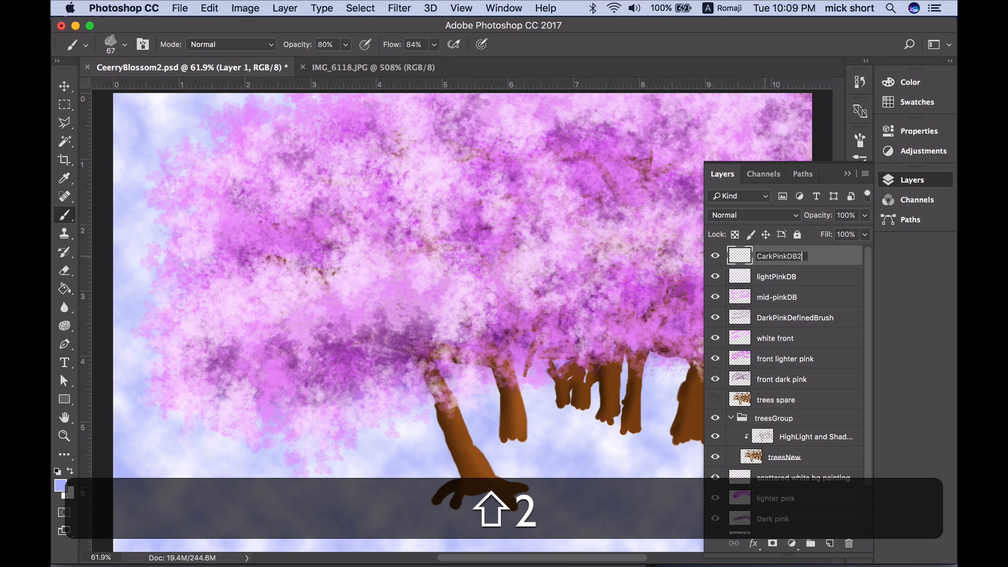
key("Return")
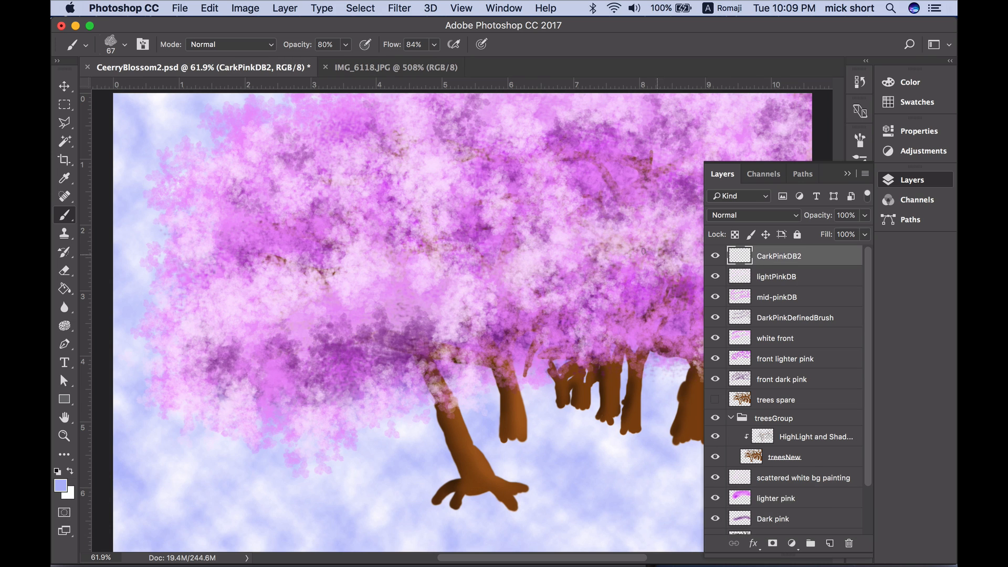
- Set the foreground color to dark purplish pink #82278a for the brush
left_click(847, 174)
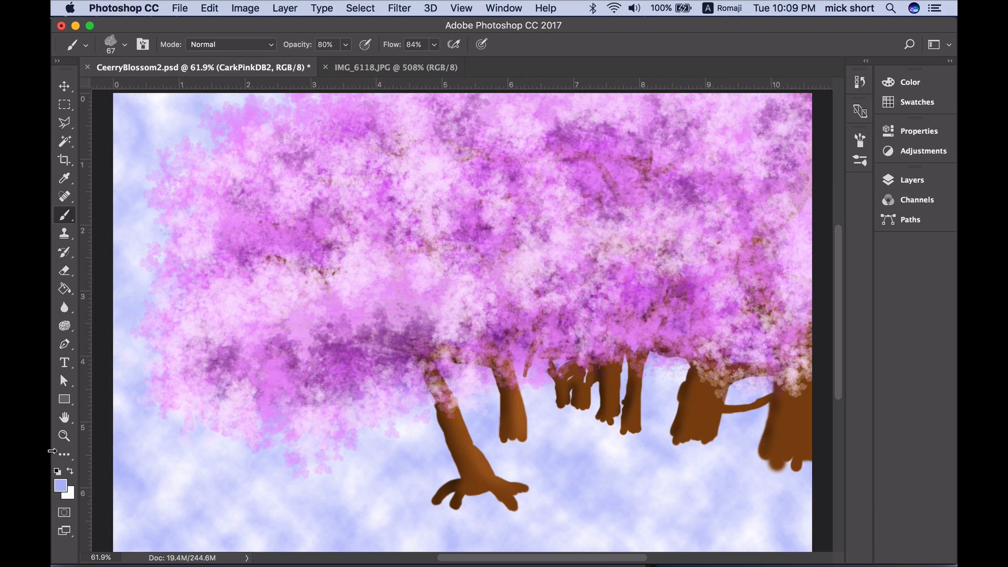
left_click(59, 488)
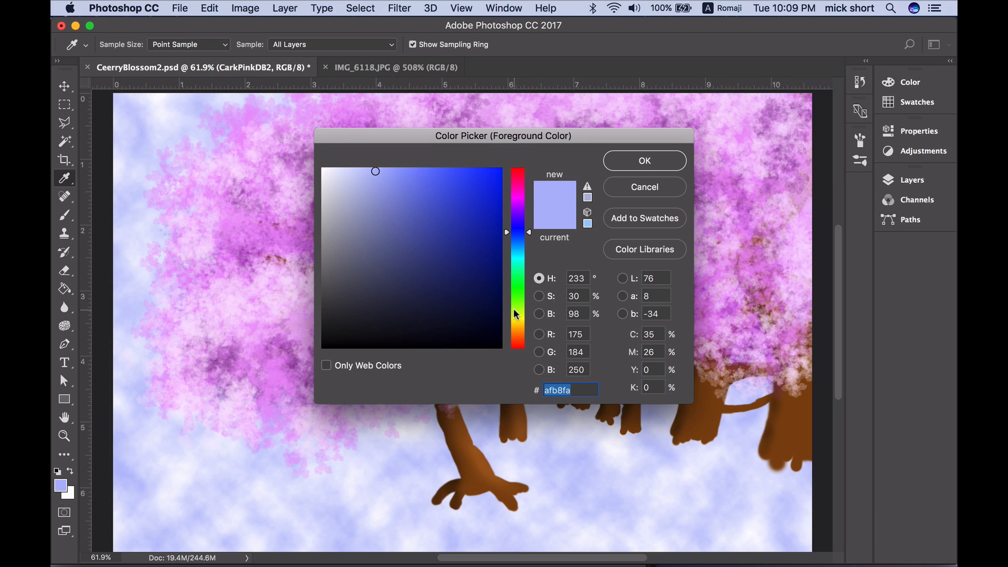
left_click_drag(515, 308, 526, 204)
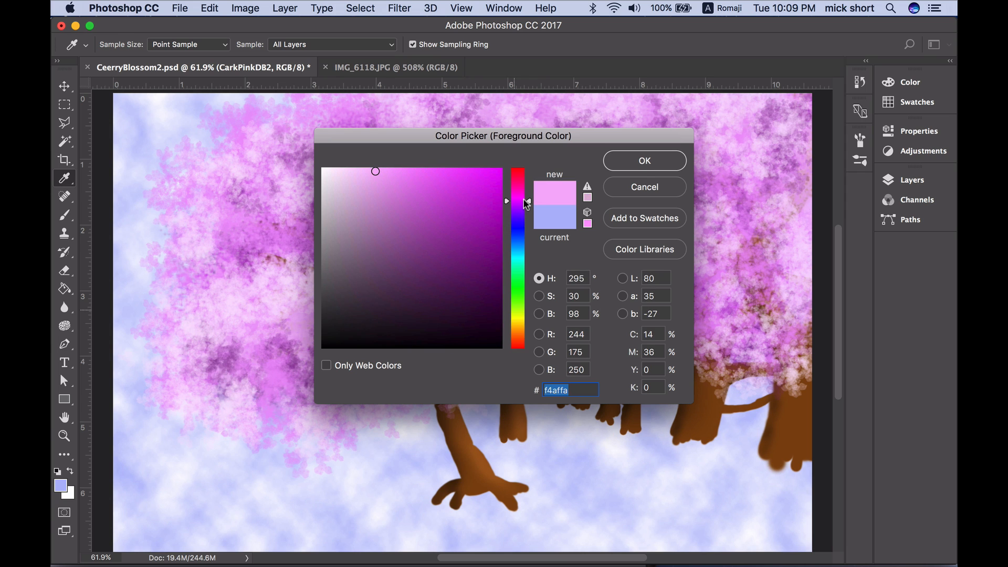
left_click(450, 245)
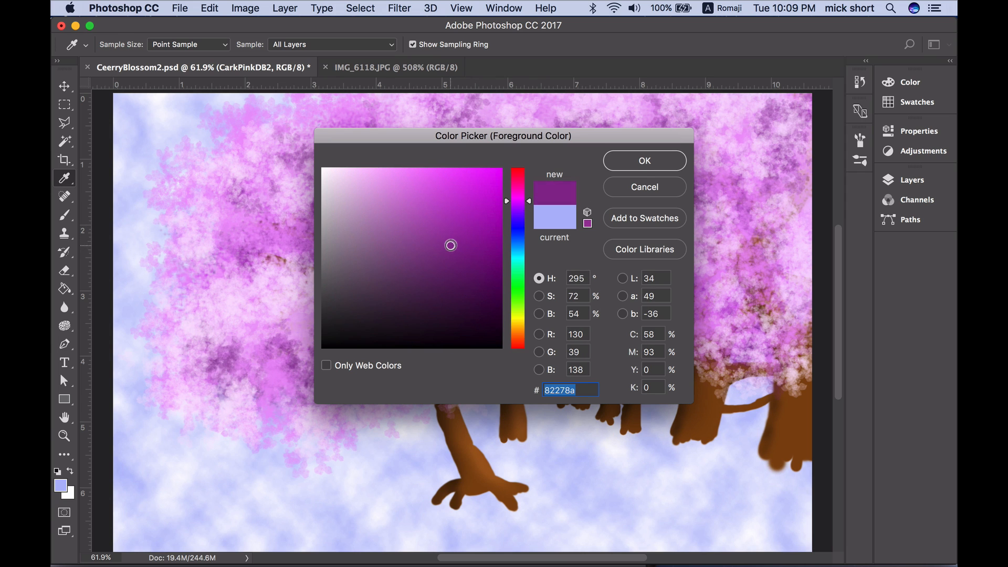
left_click(645, 161)
key("b")
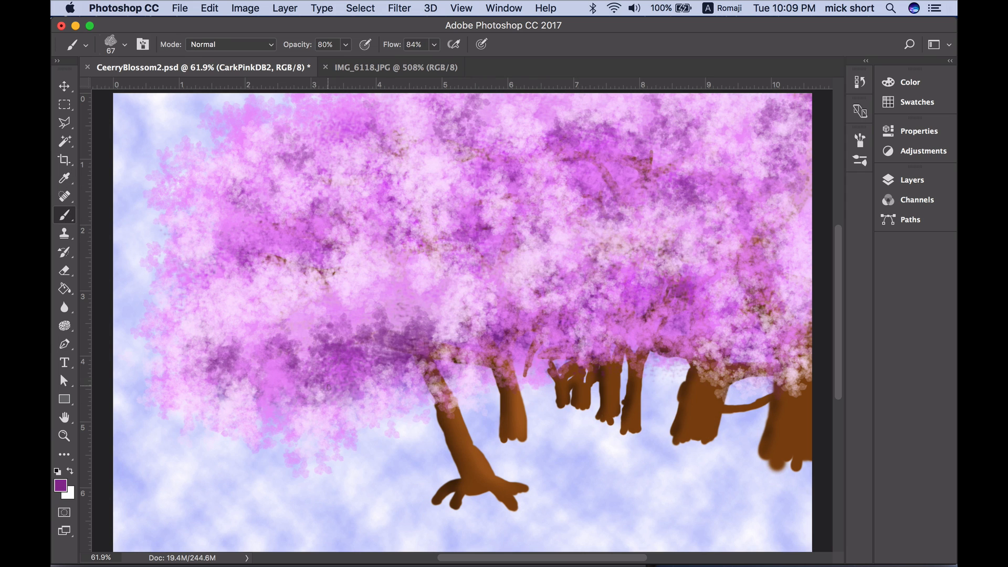
- Paint dark pink blossoms along the canopy's lower edge, from the lower left clusters across the tops of the trunks
mouse_move(328, 389)
left_mouse_down()
mouse_move(302, 402)
mouse_move(181, 415)
mouse_move(312, 438)
mouse_move(396, 378)
mouse_move(331, 352)
mouse_move(234, 380)
left_mouse_up()
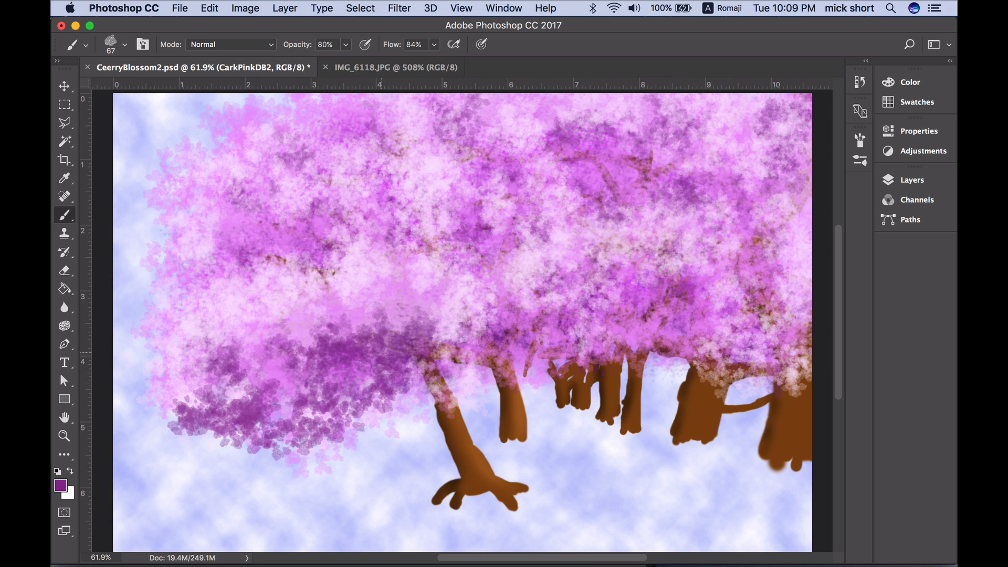
mouse_move(388, 349)
left_mouse_down()
mouse_move(556, 341)
mouse_move(561, 328)
left_mouse_up()
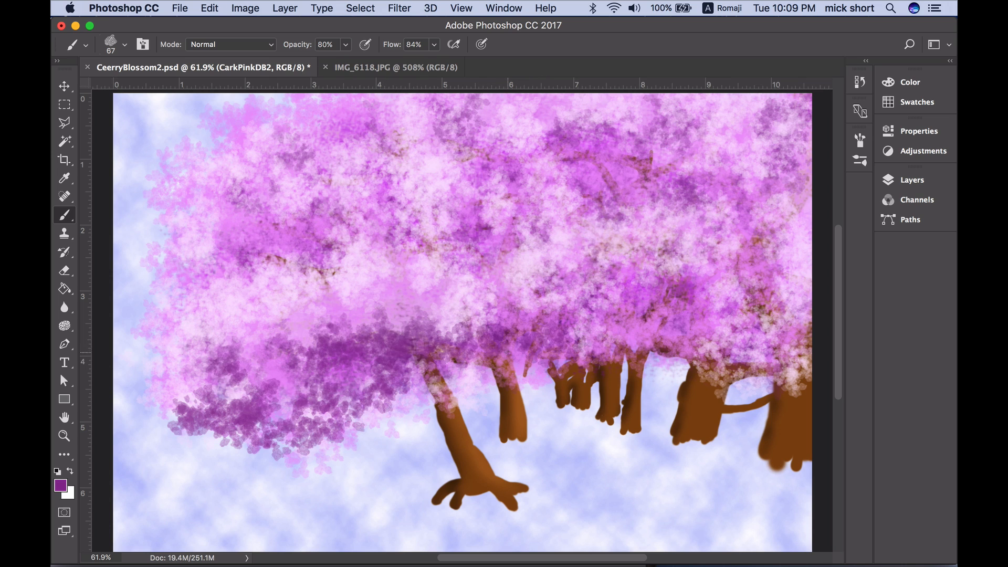
mouse_move(504, 350)
left_mouse_down()
mouse_move(583, 351)
mouse_move(693, 329)
mouse_move(732, 341)
left_mouse_up()
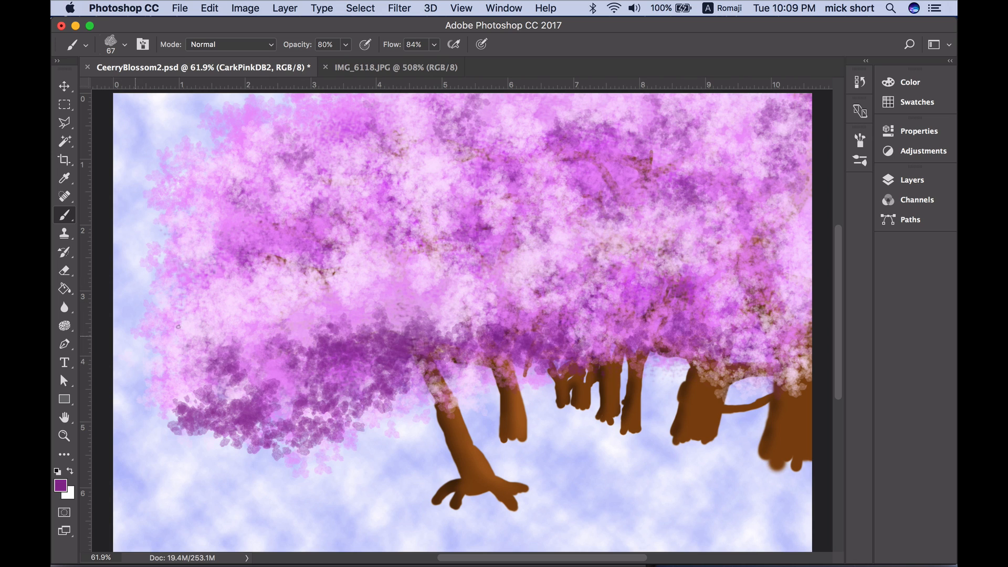
- Paint dark pink blossom clusters over the canopy's left side, above the lower band, on the "CarkPinkDB2" layer
mouse_move(331, 246)
left_mouse_down()
mouse_move(274, 253)
mouse_move(245, 239)
mouse_move(202, 249)
mouse_move(278, 246)
mouse_move(266, 224)
mouse_move(329, 234)
mouse_move(363, 219)
left_mouse_up()
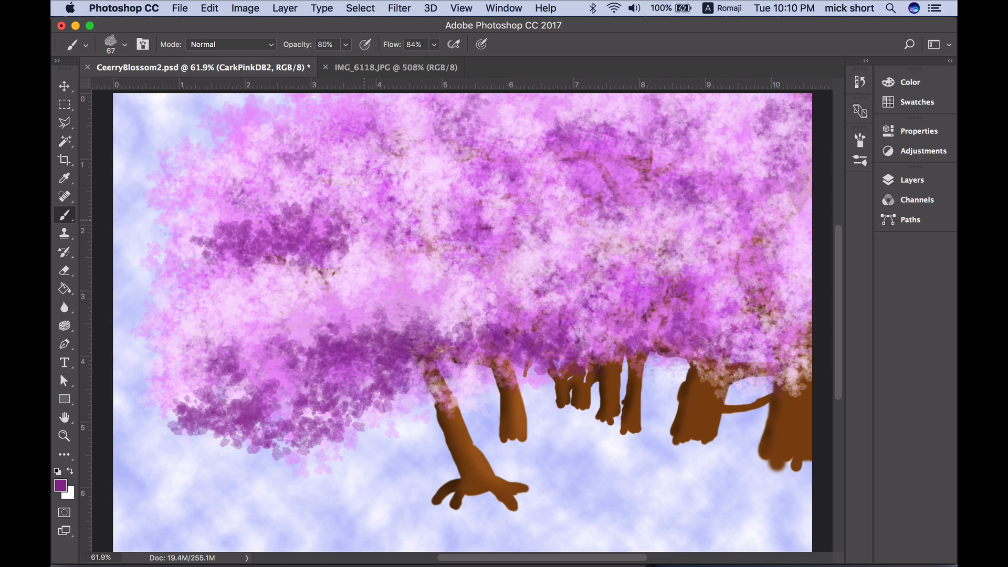
mouse_move(283, 282)
left_mouse_down()
mouse_move(228, 300)
mouse_move(242, 277)
mouse_move(203, 319)
left_mouse_up()
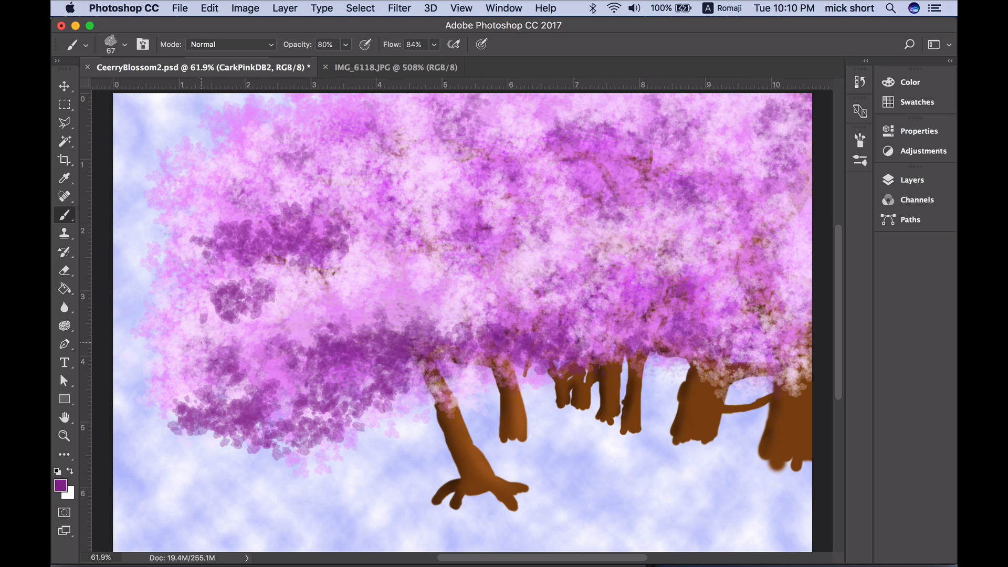
left_click(859, 141)
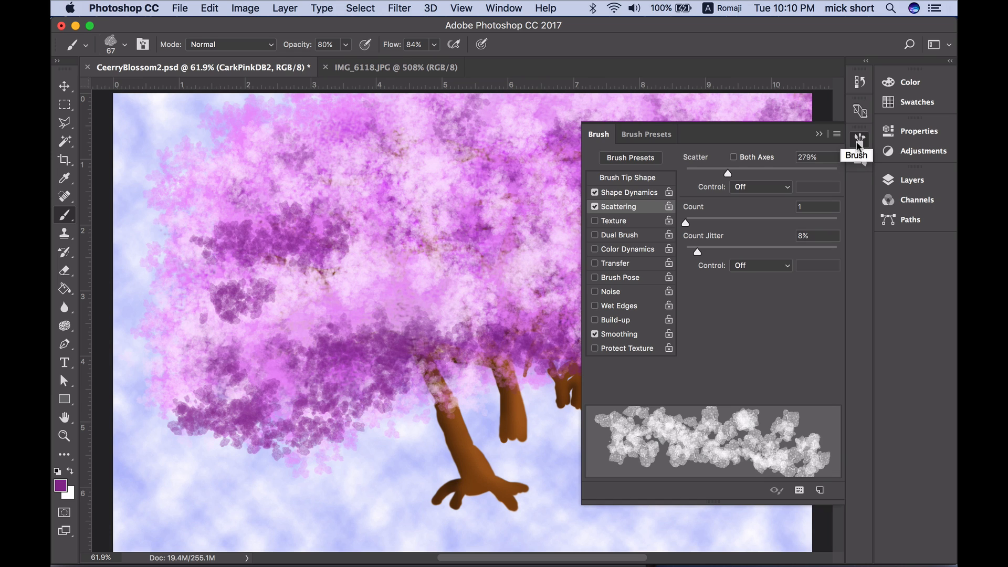
left_click(861, 141)
- Delete the "CarkPinkDB2" layer and add a new layer named "multiply" above "lightPinkDB"
left_click(912, 180)
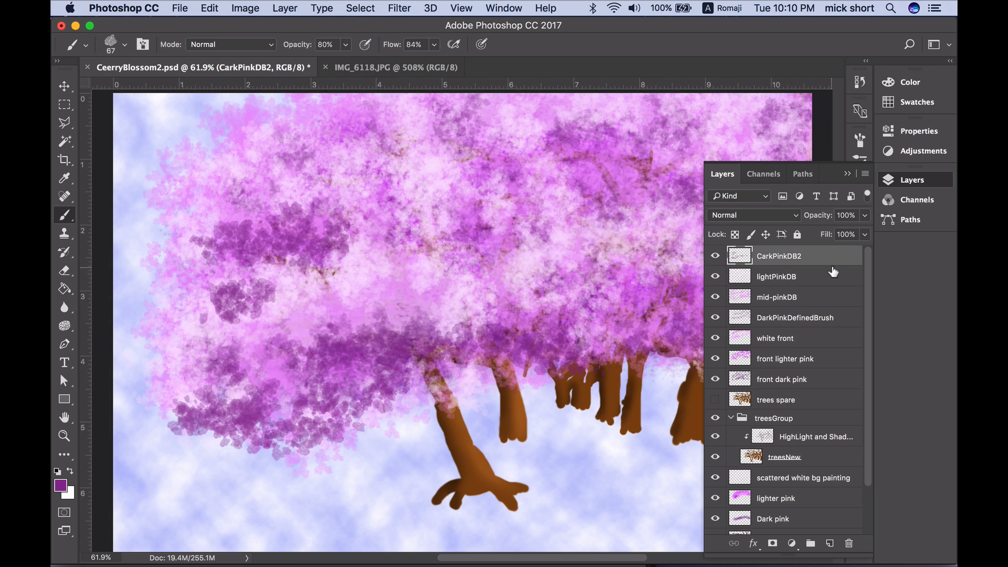
mouse_move(836, 259)
left_mouse_down()
mouse_move(855, 485)
mouse_move(849, 543)
left_mouse_up()
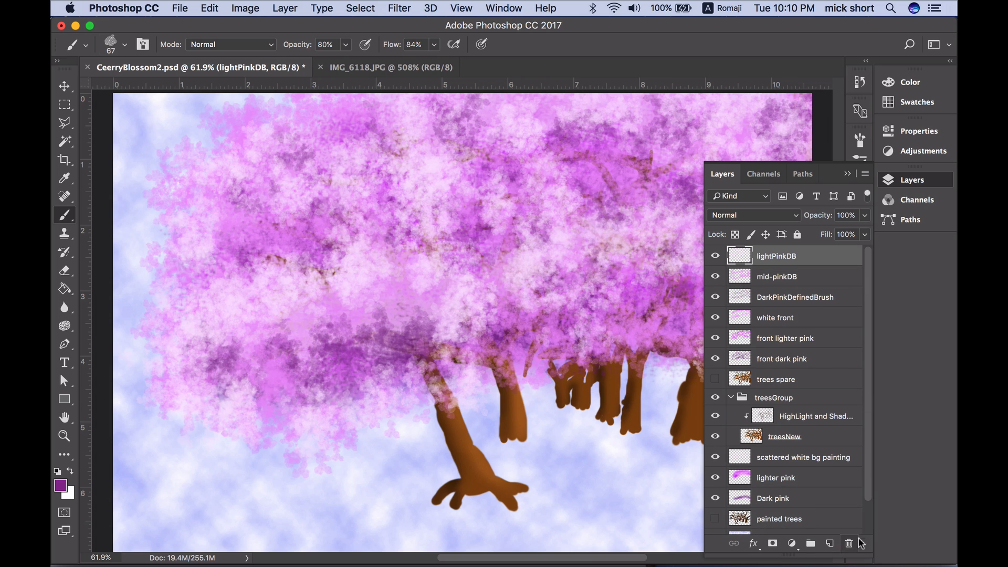
left_click(829, 543)
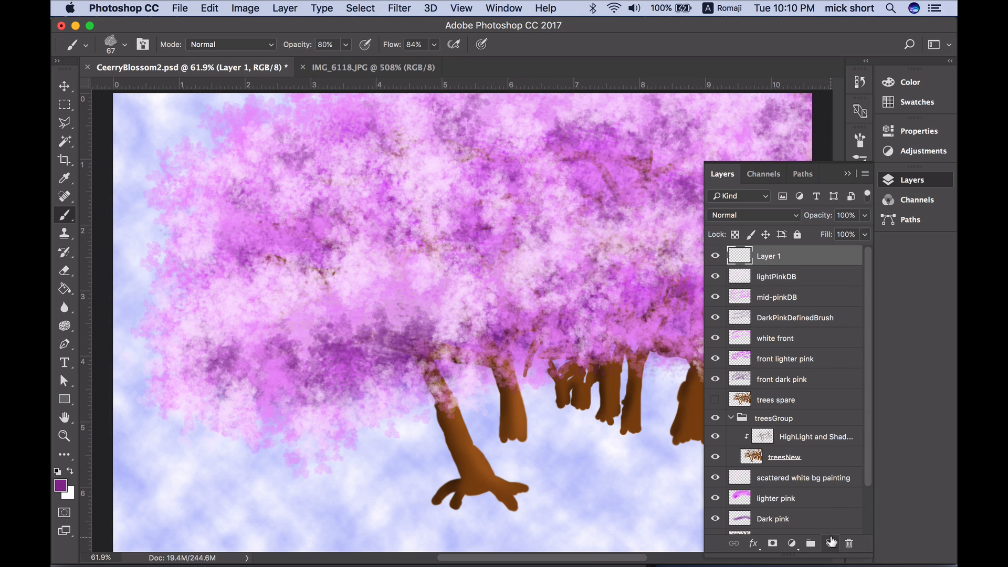
double_click(770, 255)
type("multi")
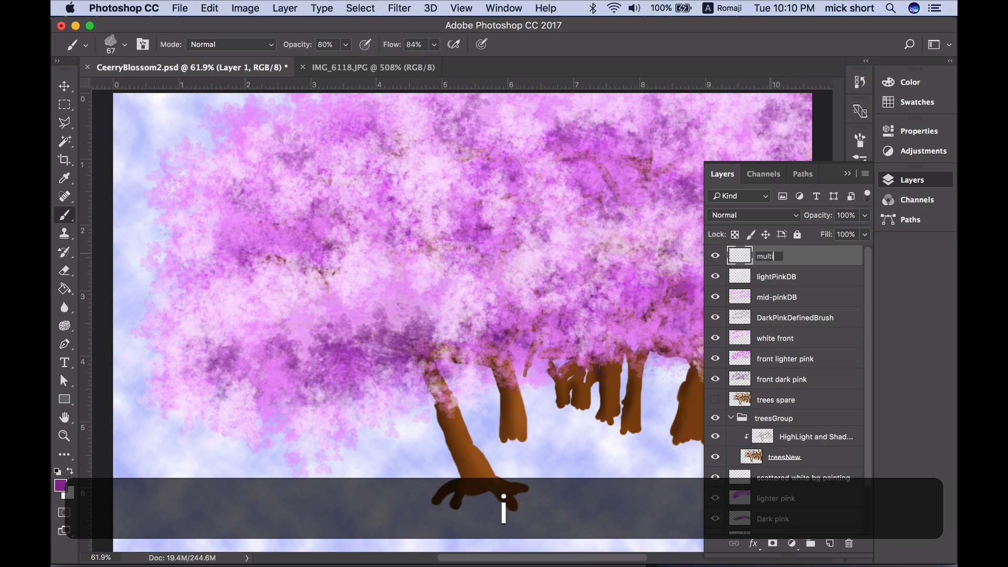
type("ply")
key("Return")
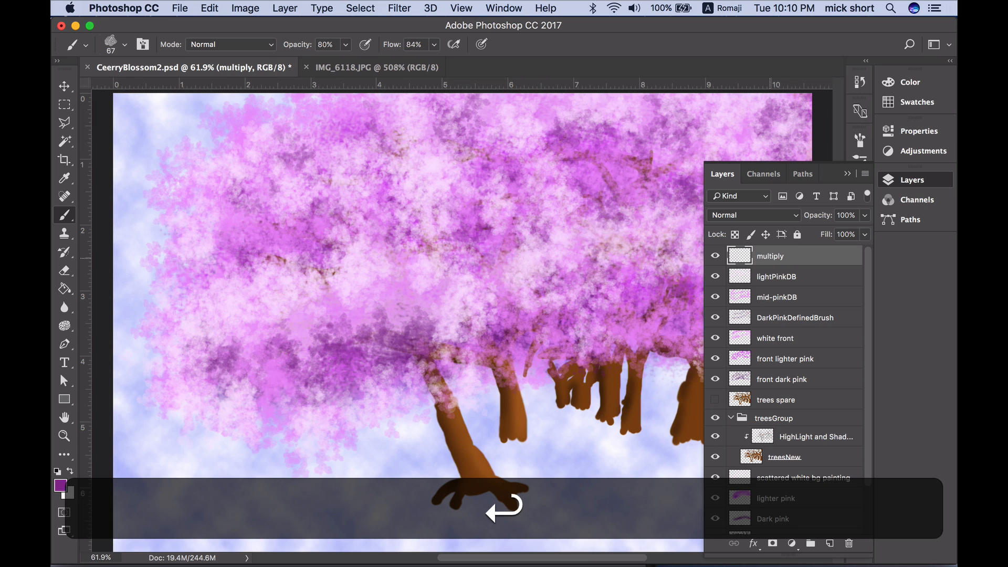
left_click(848, 174)
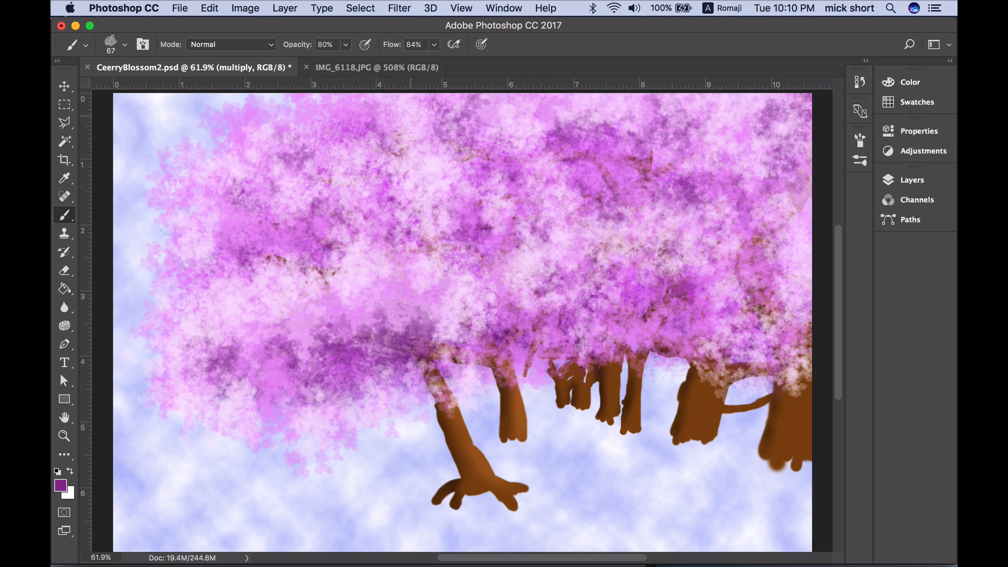
- Paint scattered dark pink blossoms over the whole canopy, from the lower left clusters up and across to the right edge
scroll(506, 195, "up", 3)
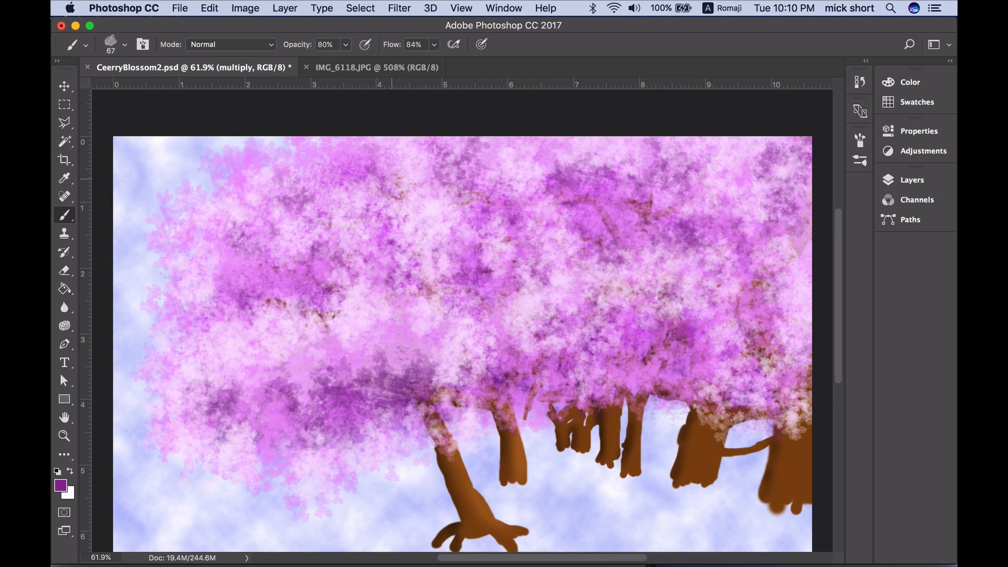
mouse_move(297, 348)
left_mouse_down()
mouse_move(197, 370)
mouse_move(157, 417)
mouse_move(192, 460)
mouse_move(276, 428)
mouse_move(284, 460)
mouse_move(317, 453)
mouse_move(309, 473)
mouse_move(362, 442)
mouse_move(305, 403)
mouse_move(264, 401)
mouse_move(303, 365)
mouse_move(370, 348)
mouse_move(242, 339)
mouse_move(208, 304)
mouse_move(258, 287)
mouse_move(210, 330)
mouse_move(273, 315)
left_mouse_up()
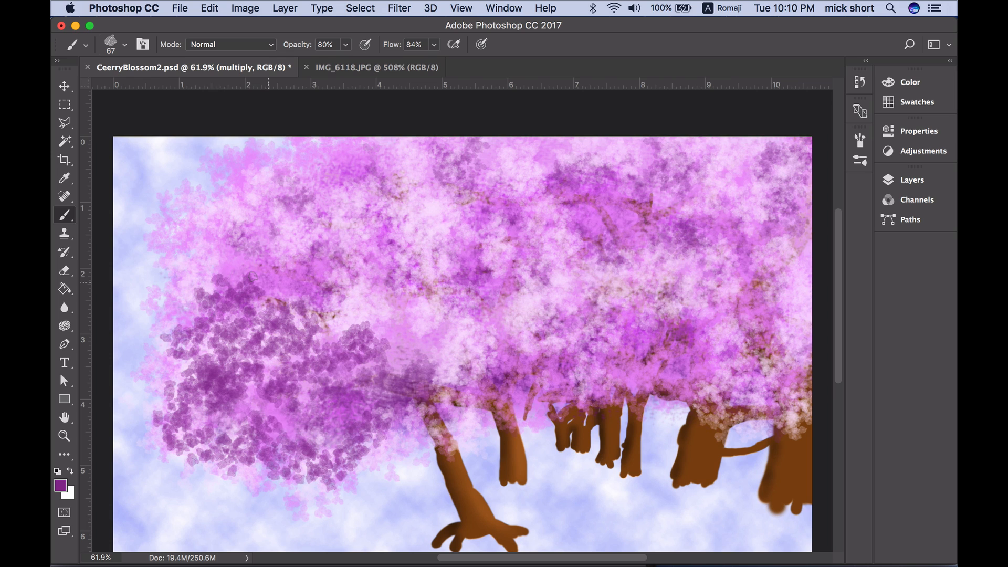
mouse_move(209, 273)
left_mouse_down()
mouse_move(223, 261)
mouse_move(228, 207)
mouse_move(221, 236)
mouse_move(330, 202)
mouse_move(362, 214)
mouse_move(286, 250)
mouse_move(388, 174)
mouse_move(388, 162)
left_mouse_up()
left_click_drag(287, 185, 344, 157)
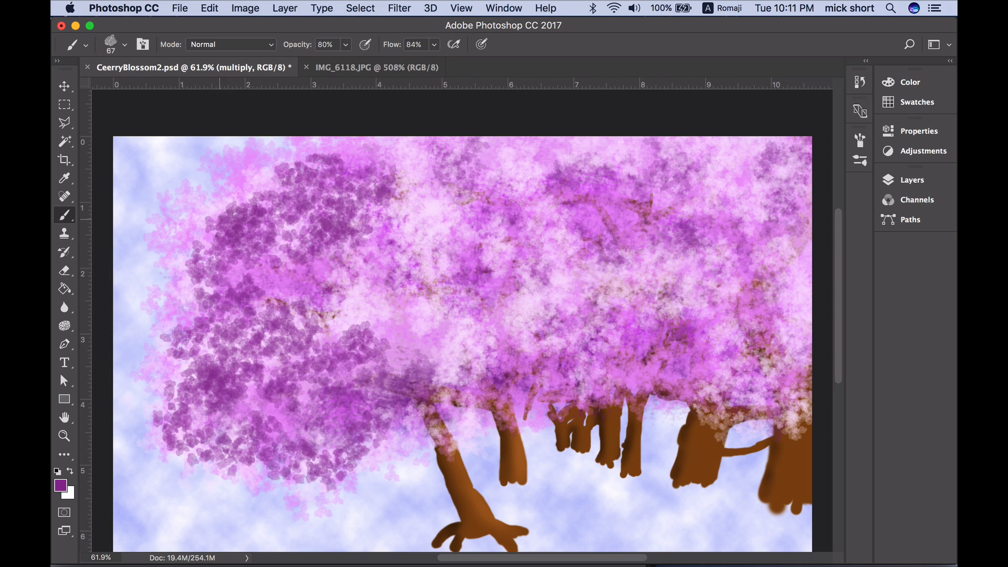
mouse_move(281, 247)
left_mouse_down()
mouse_move(375, 226)
mouse_move(396, 247)
mouse_move(399, 323)
mouse_move(391, 269)
mouse_move(382, 336)
mouse_move(546, 362)
mouse_move(563, 391)
mouse_move(504, 299)
mouse_move(415, 247)
mouse_move(462, 231)
mouse_move(389, 190)
mouse_move(503, 173)
mouse_move(525, 152)
mouse_move(548, 229)
mouse_move(598, 302)
mouse_move(756, 328)
mouse_move(645, 168)
mouse_move(724, 163)
mouse_move(717, 148)
mouse_move(788, 174)
mouse_move(798, 294)
mouse_move(788, 346)
mouse_move(753, 378)
left_mouse_up()
left_click_drag(593, 284, 517, 284)
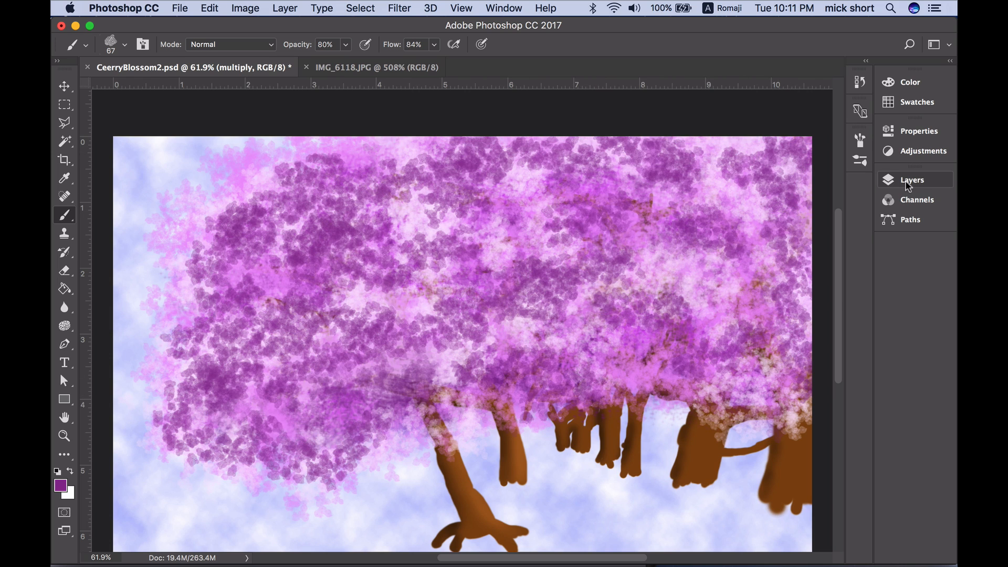
- Set the "multiply" layer to the Multiply blend mode at 30% opacity and save the document
left_click(908, 184)
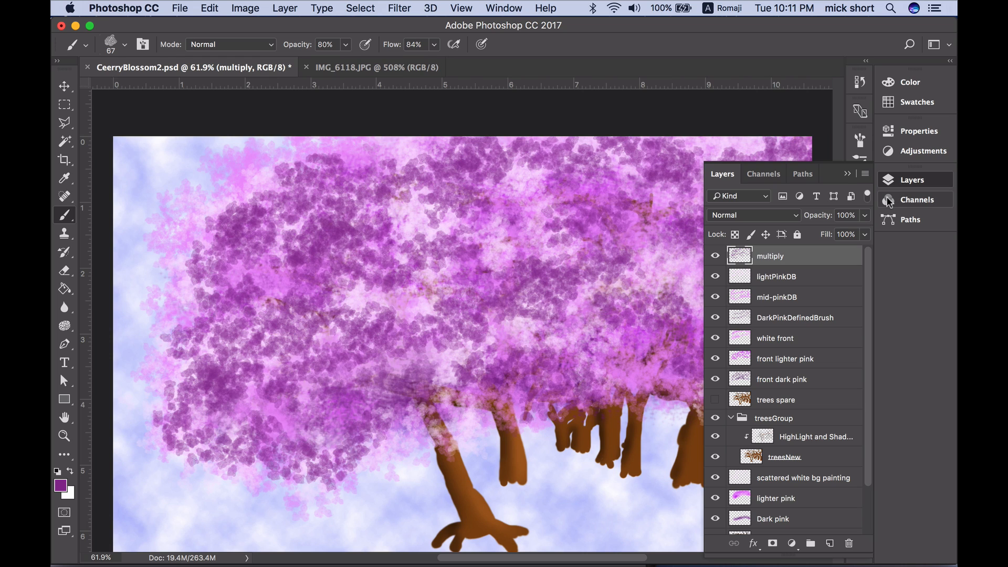
left_click(797, 218)
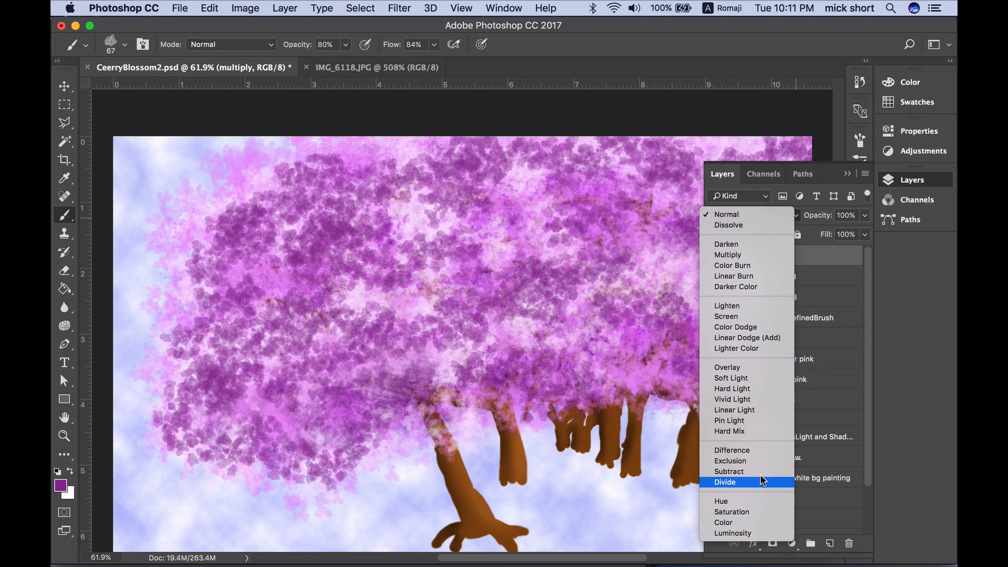
left_click(748, 255)
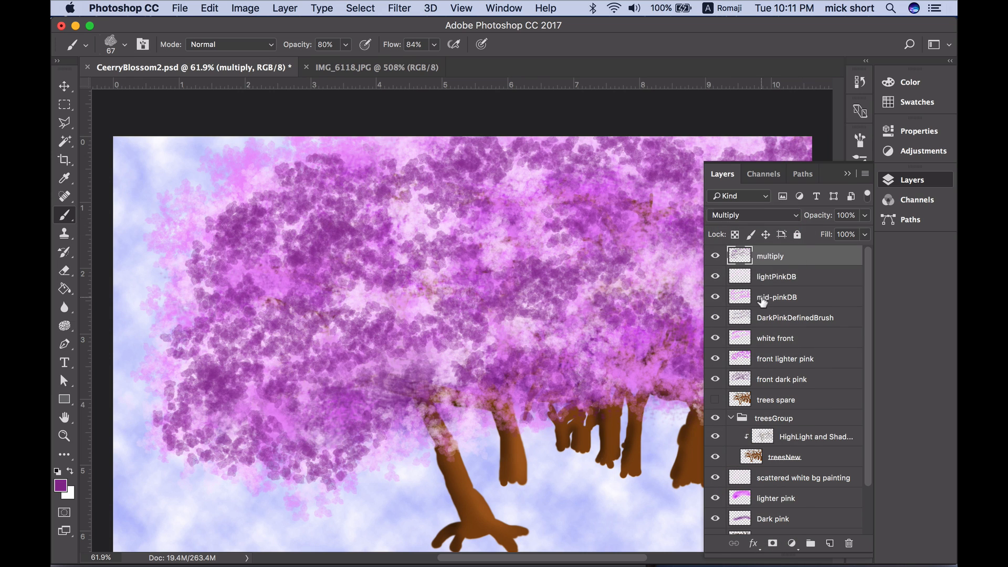
left_click(864, 216)
left_click_drag(865, 232, 818, 236)
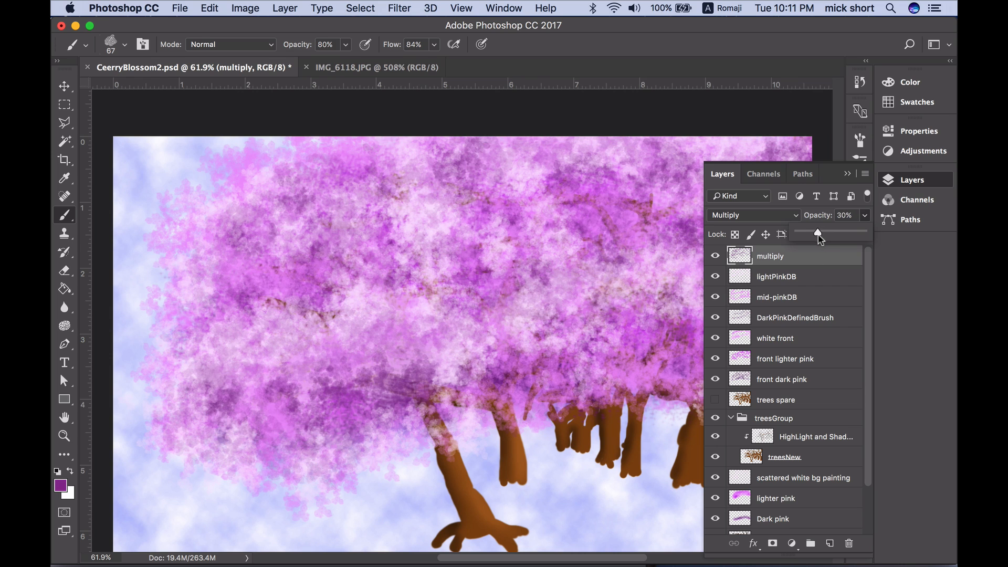
left_click(847, 175)
left_click(847, 175)
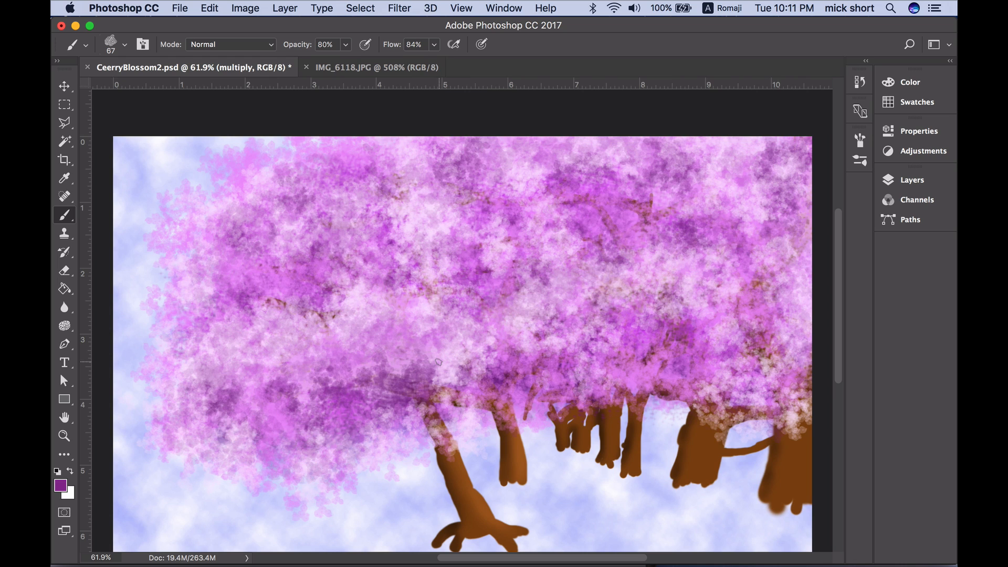
key("super+s")
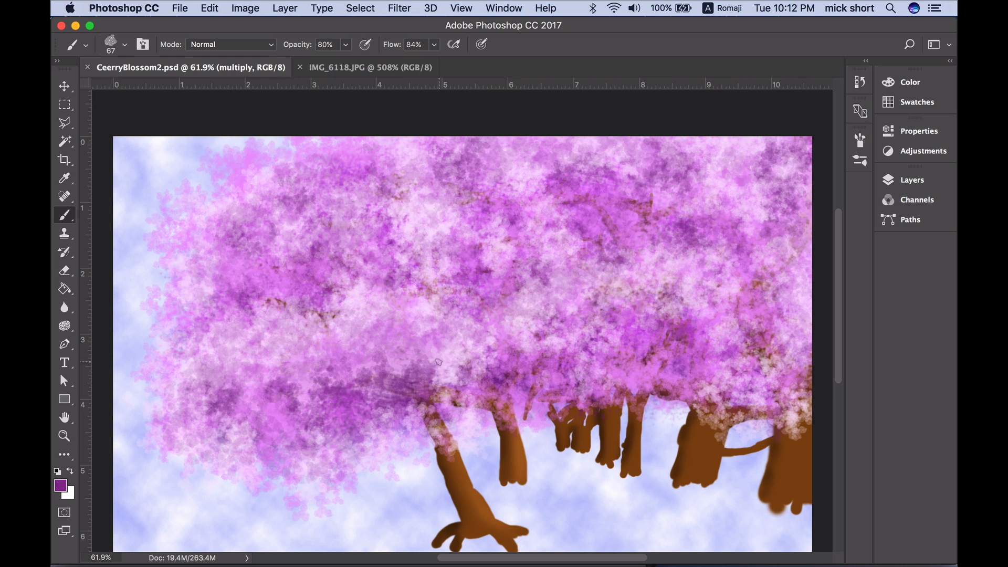